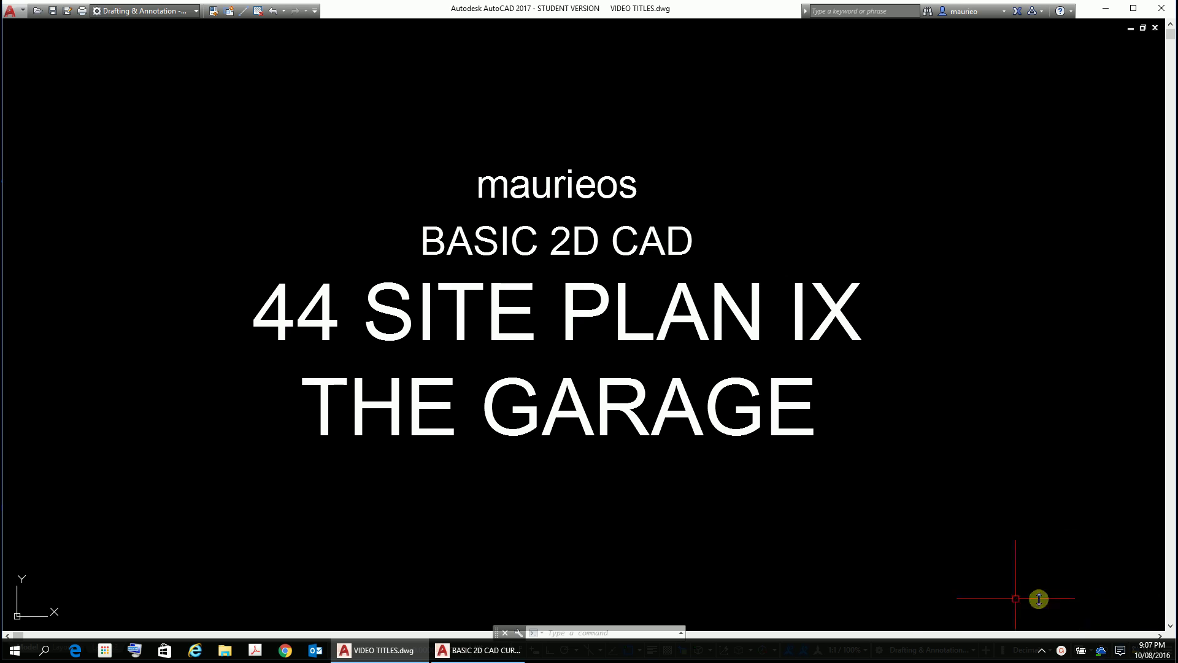
# - Switch to the BASIC 2D CAD CURRENT drawing and zoom in and out on its SITE PLAN layout
pyautogui.moveTo(386, 654)
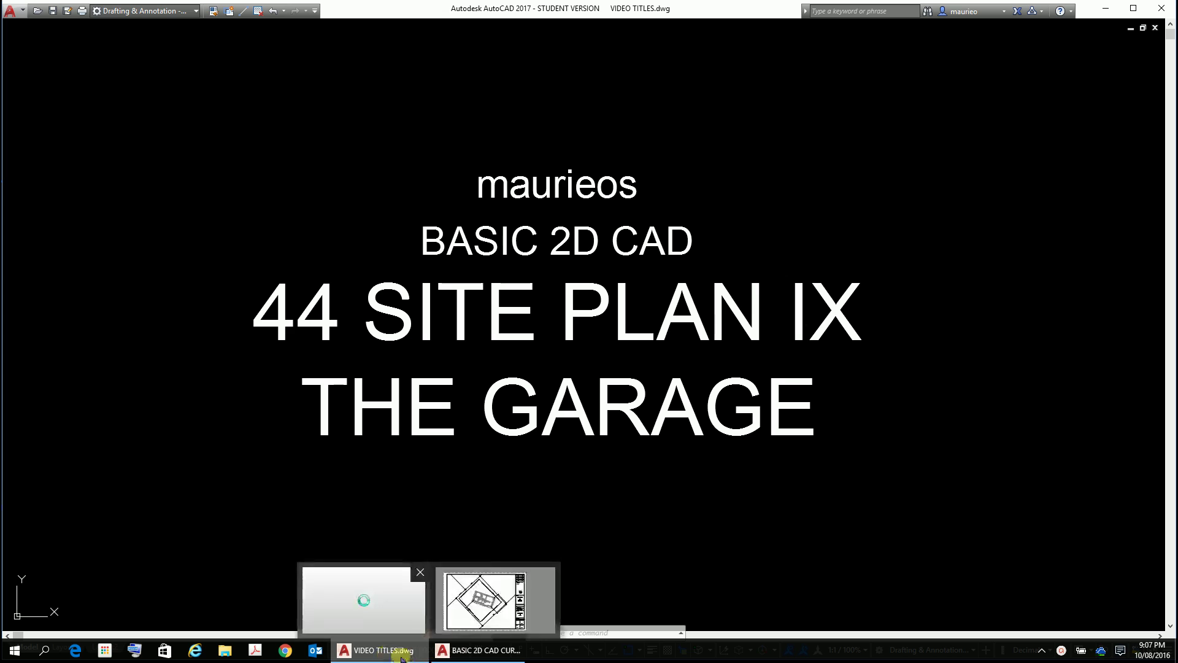
pyautogui.click(477, 614)
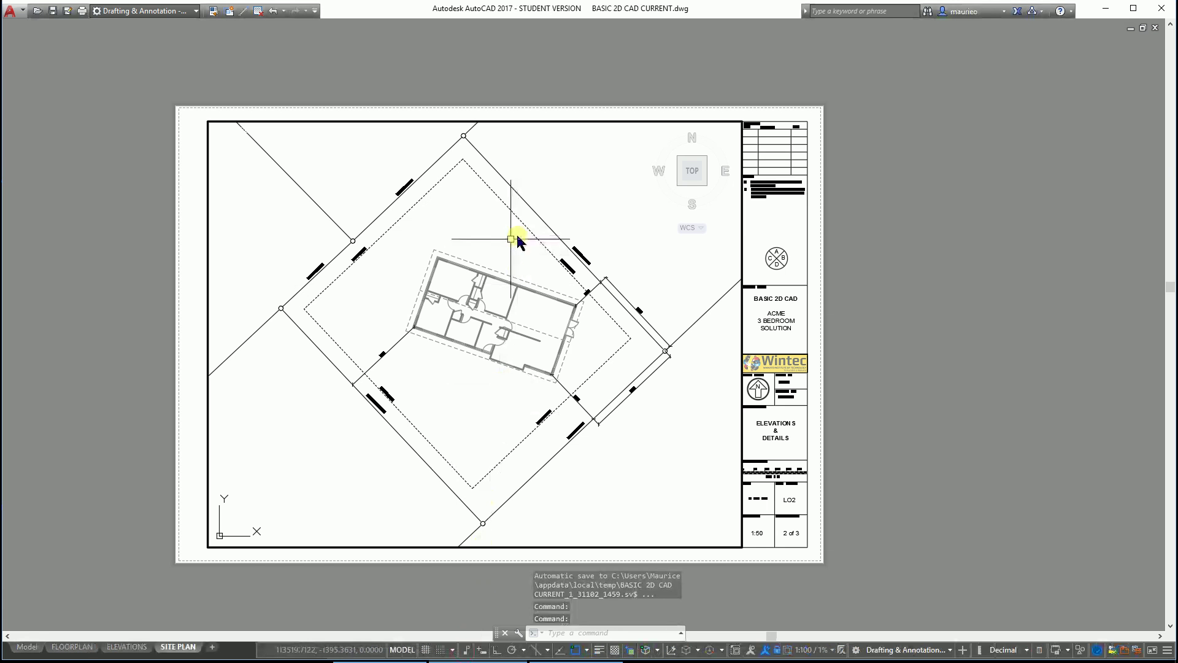
pyautogui.scroll(5, 497, 324)
pyautogui.scroll(2, 508, 320)
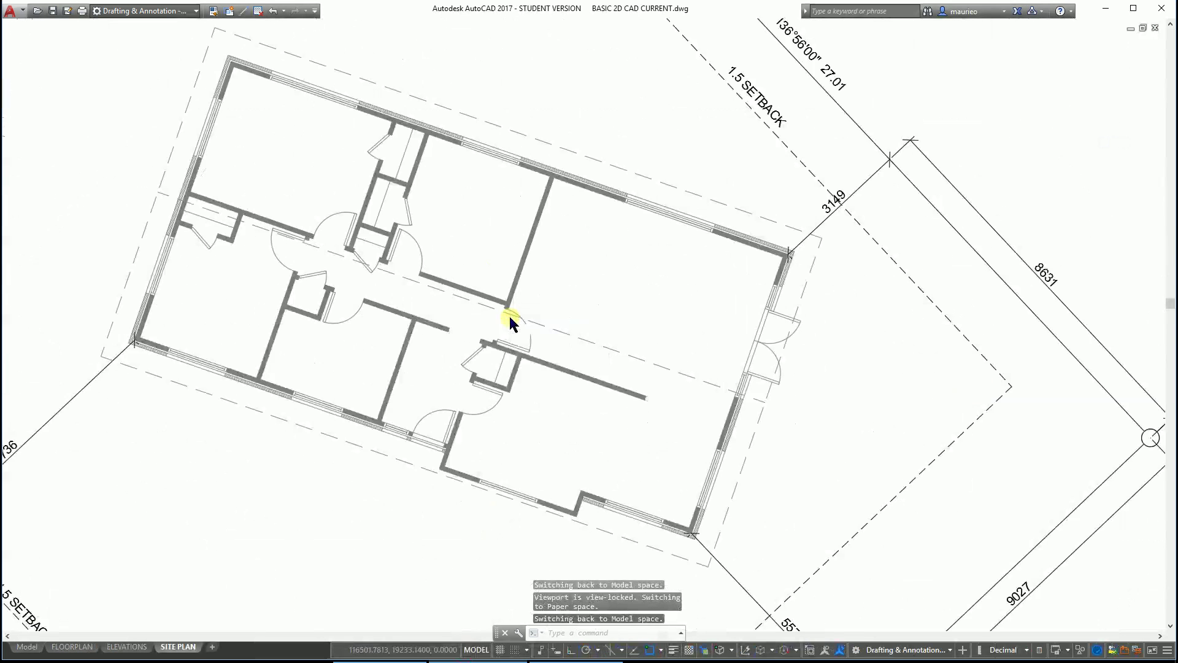
pyautogui.scroll(-5, 509, 315)
pyautogui.scroll(5, 727, 207)
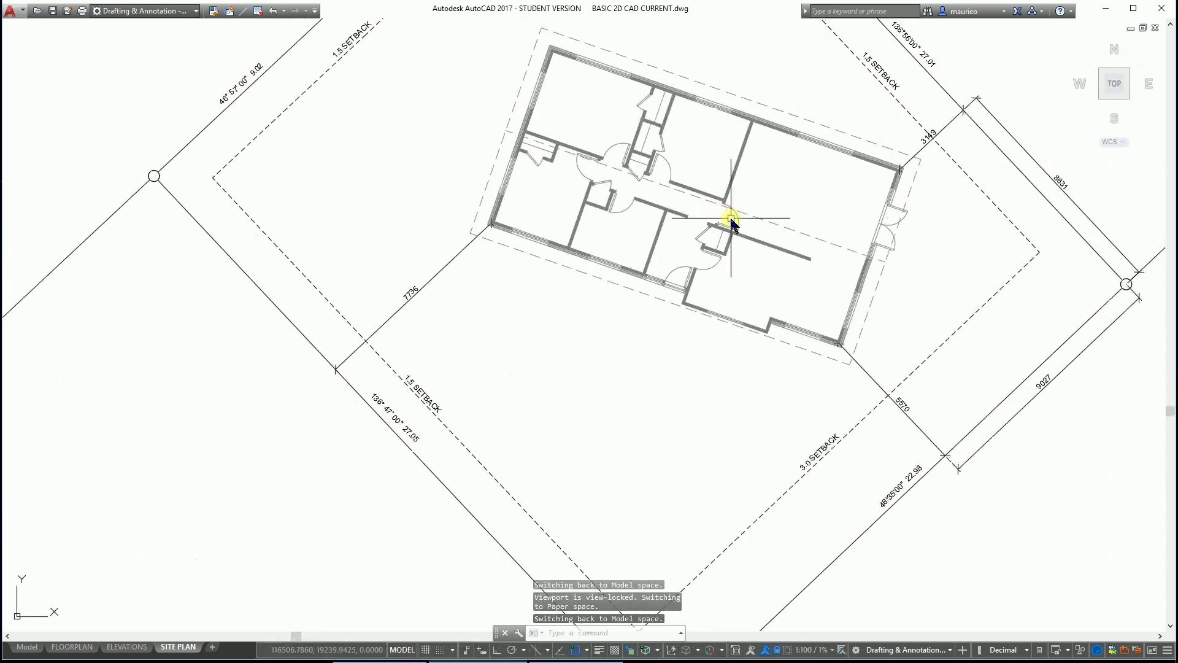
pyautogui.scroll(-4, 733, 233)
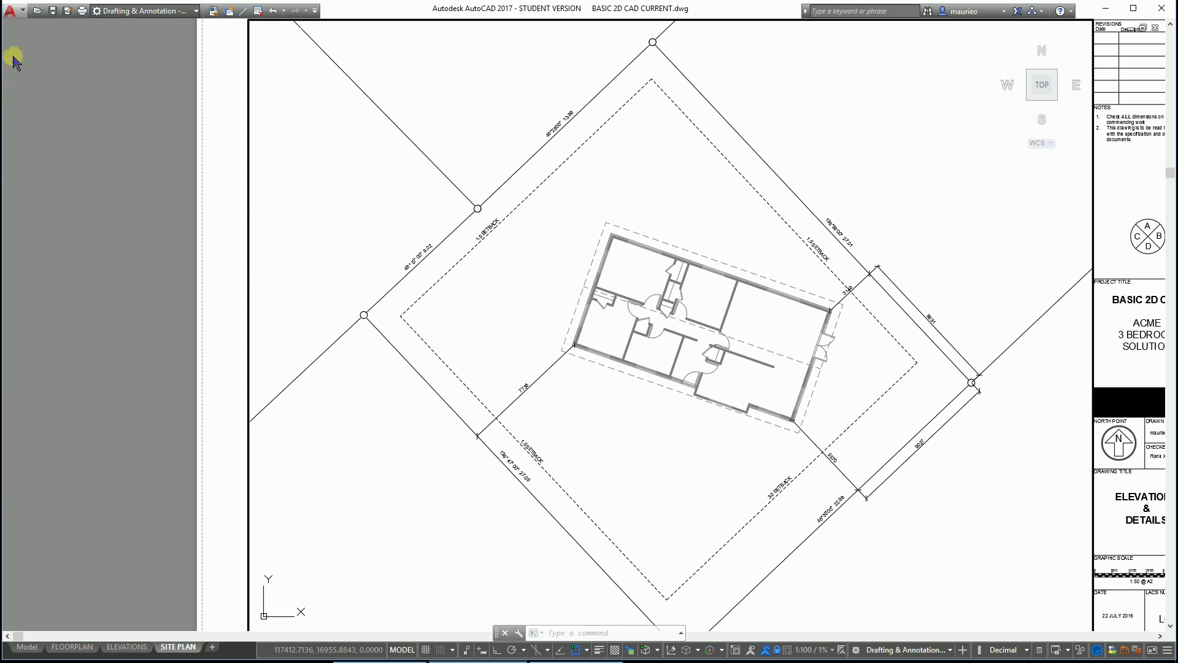
pyautogui.click(12, 11)
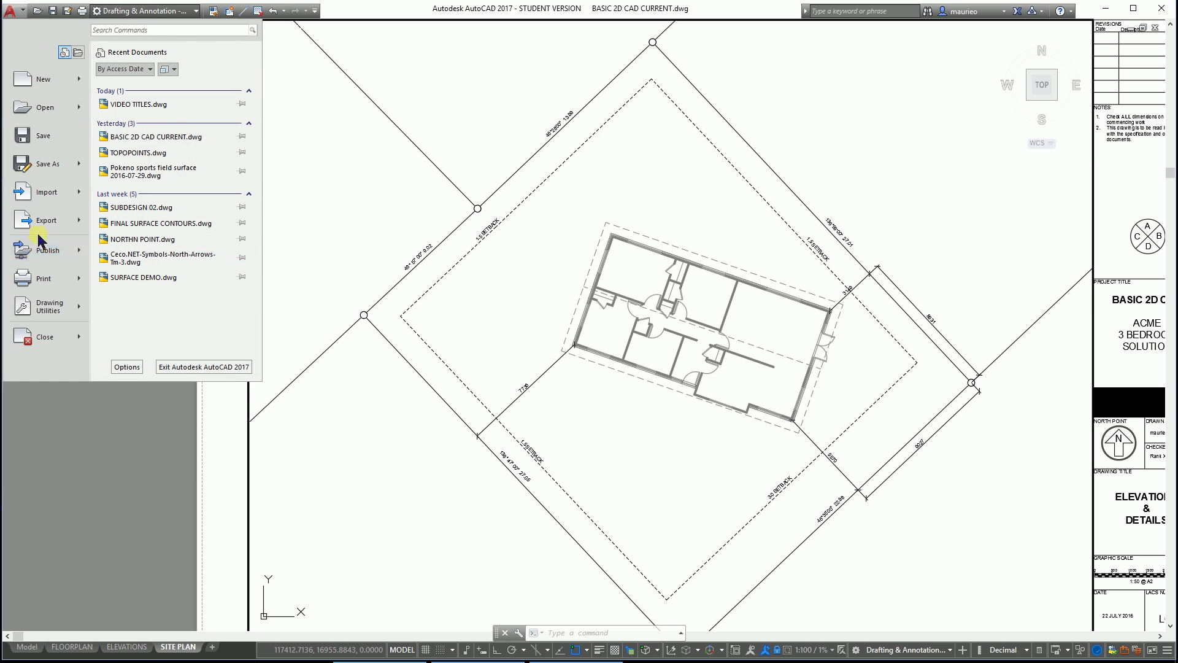
# - Create a new drawing from the acadiso.dwt template
pyautogui.click(46, 80)
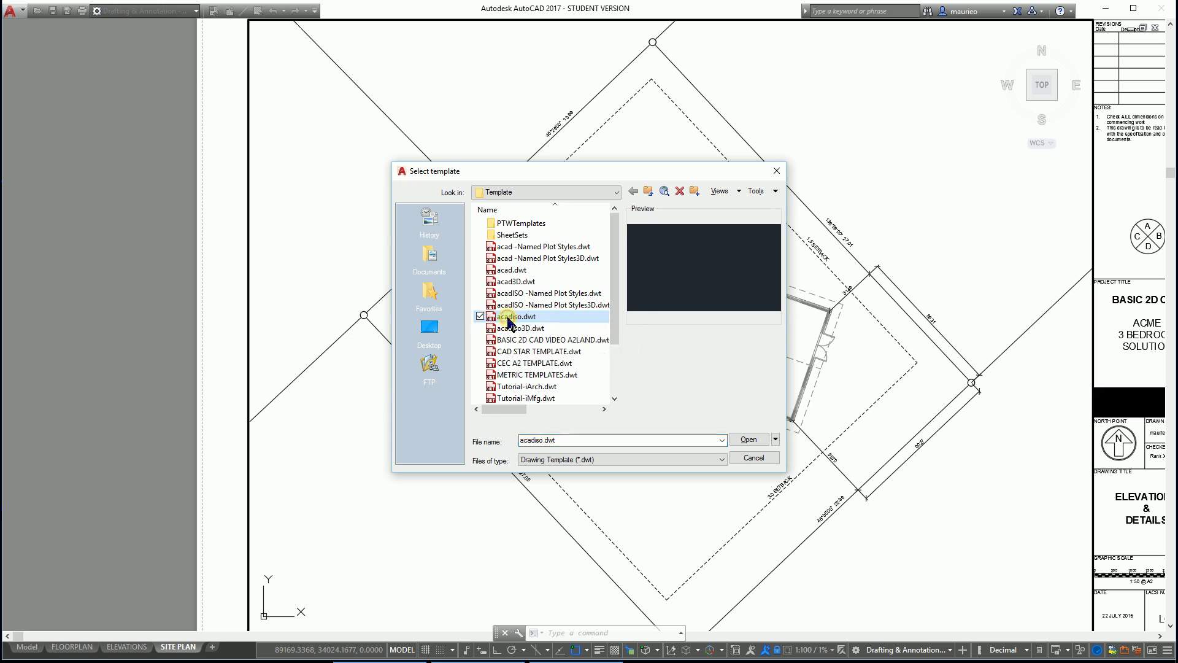
pyautogui.click(749, 440)
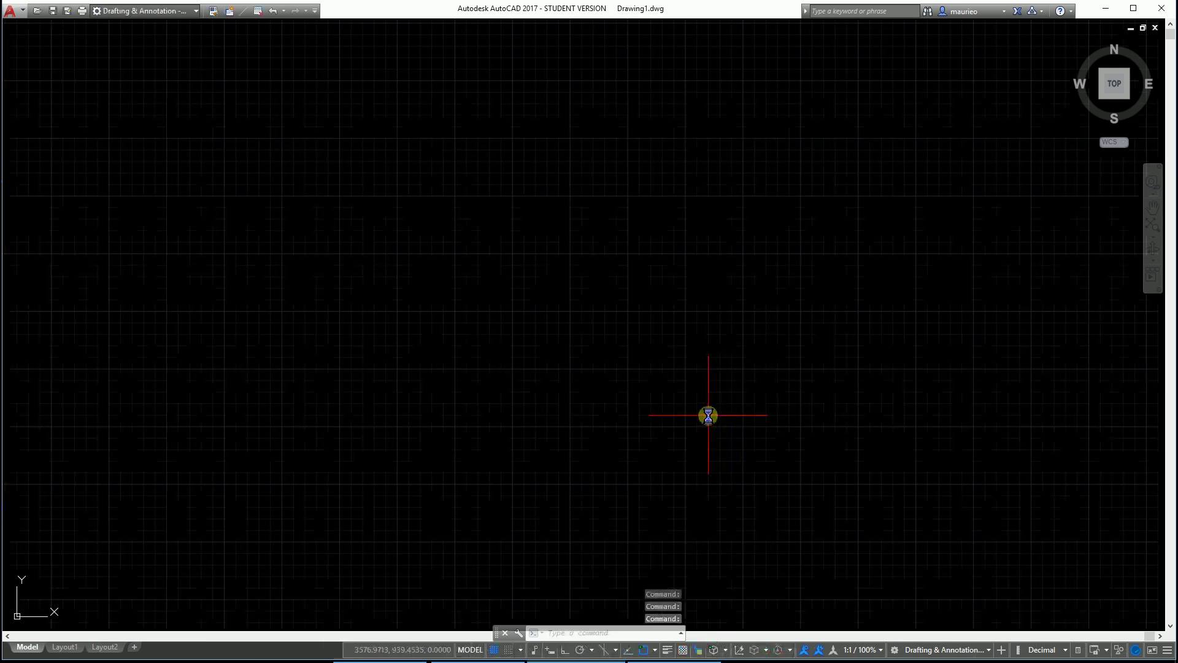
# - Turn off the grid, then zoom out and pan to bring the origin on screen
pyautogui.click(493, 651)
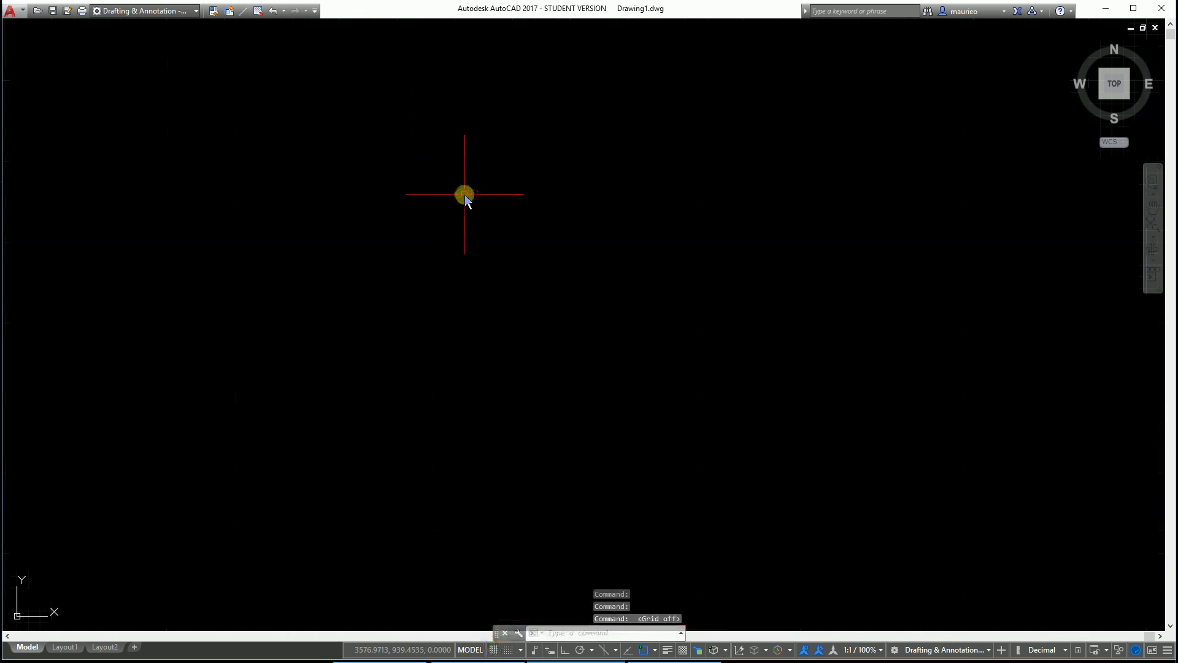
pyautogui.scroll(-5, 465, 195)
pyautogui.moveTo(492, 211); pyautogui.dragTo(470, 308, button='middle')
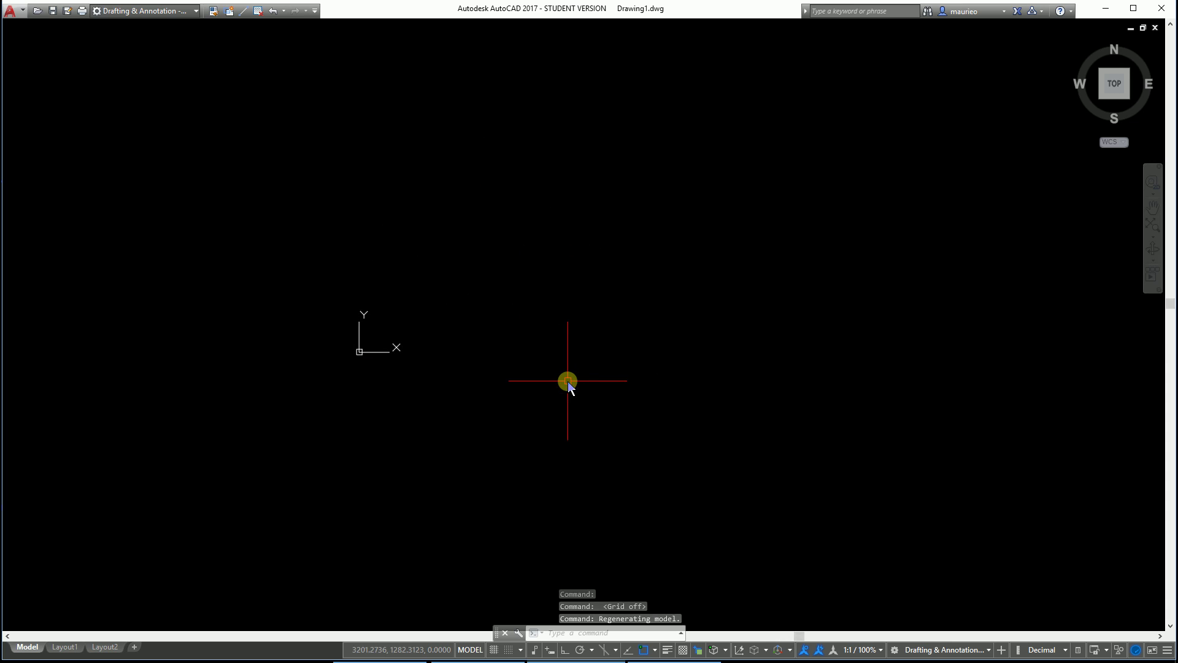
# - With UNITS, set length precision 0.000 and clockwise Deg/Min/Sec angles to 0d00'00"
pyautogui.write('UNI')
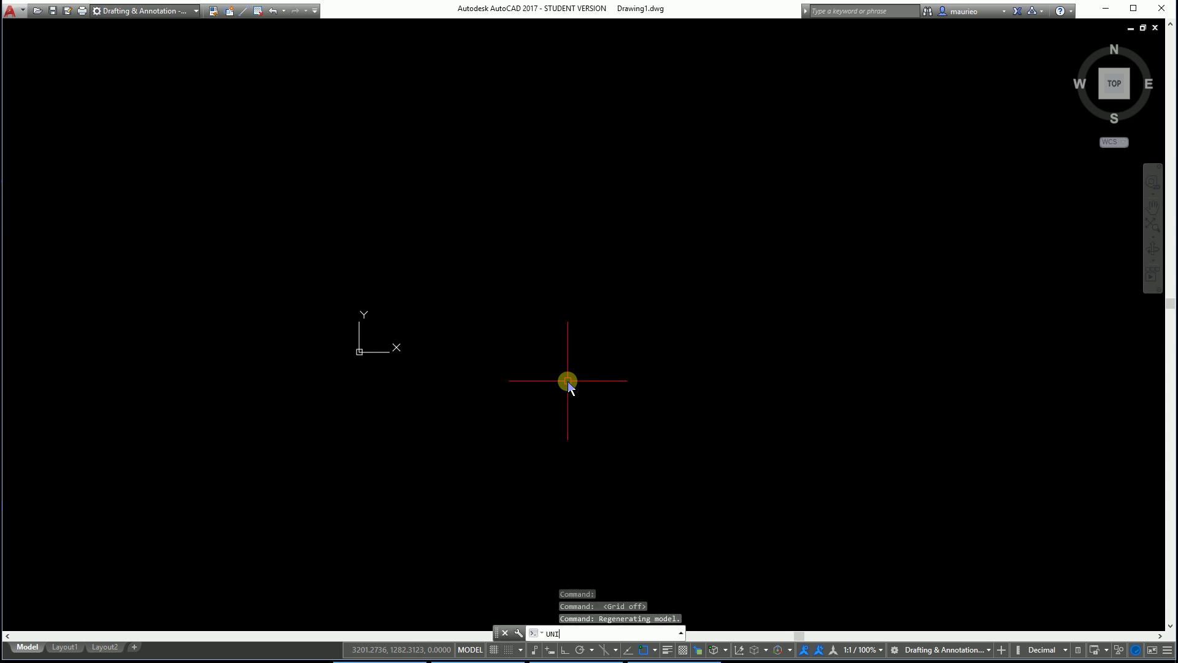
pyautogui.write('TS')
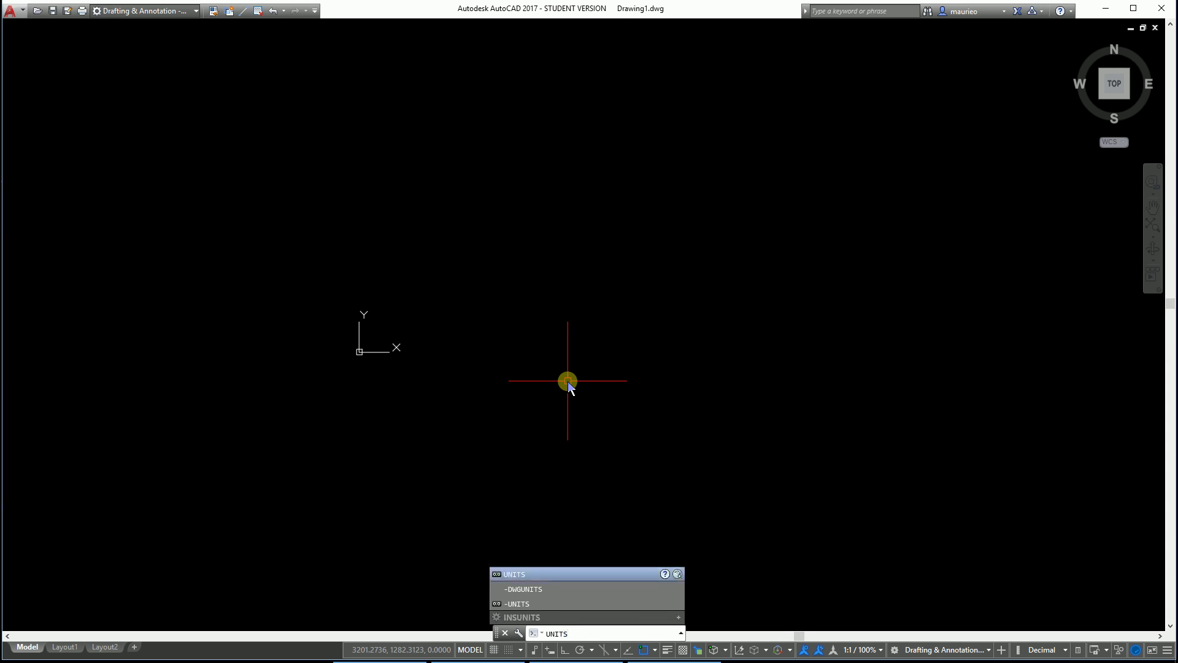
pyautogui.press('Return')
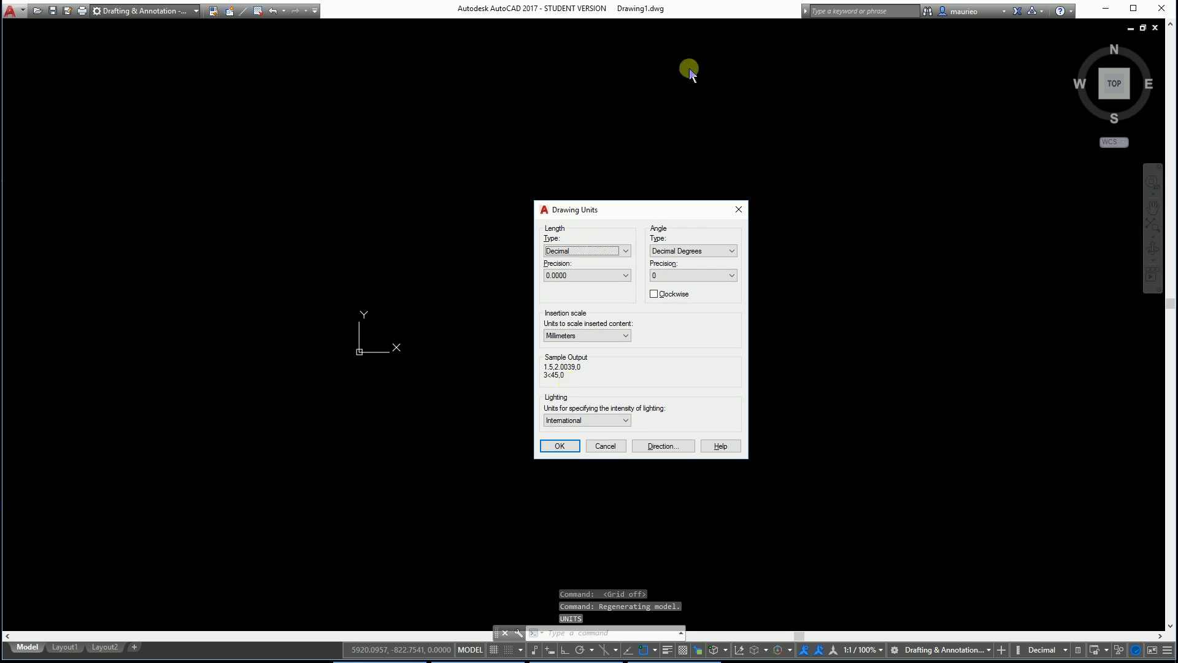
pyautogui.click(626, 275)
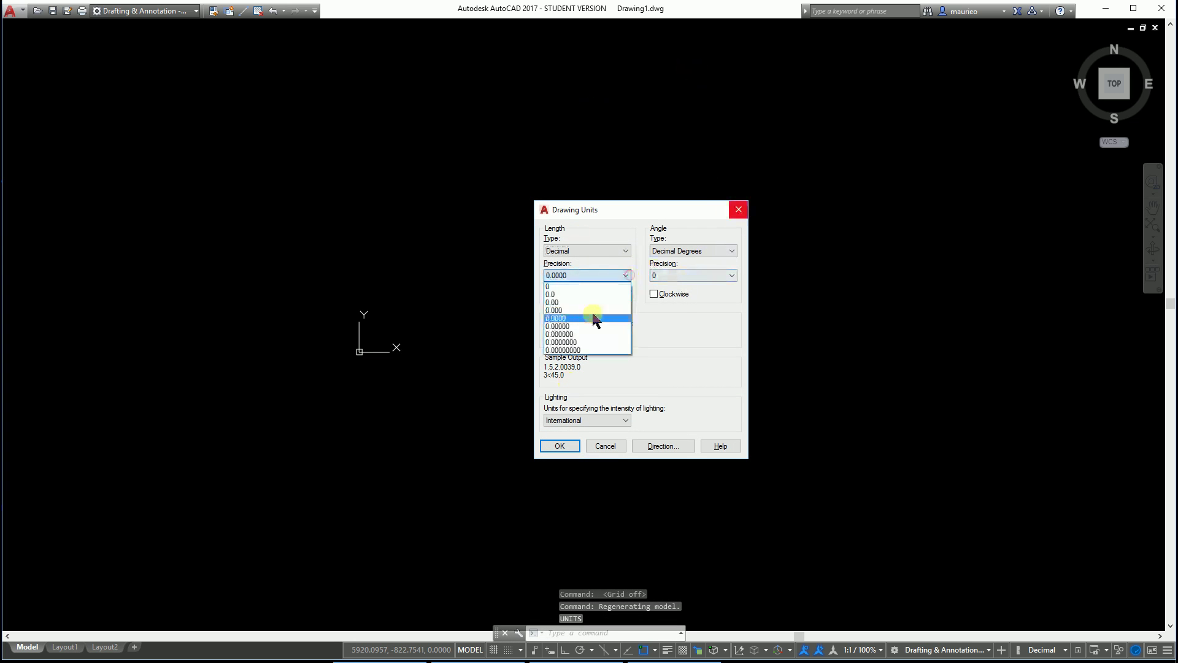
pyautogui.click(584, 311)
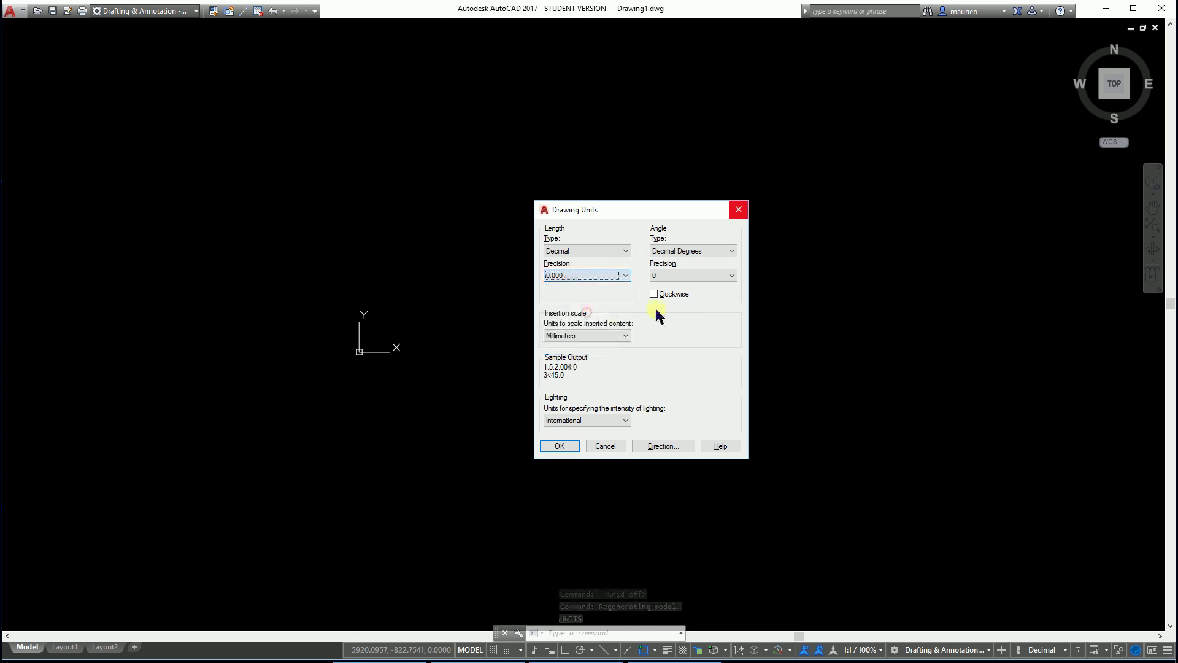
pyautogui.click(734, 252)
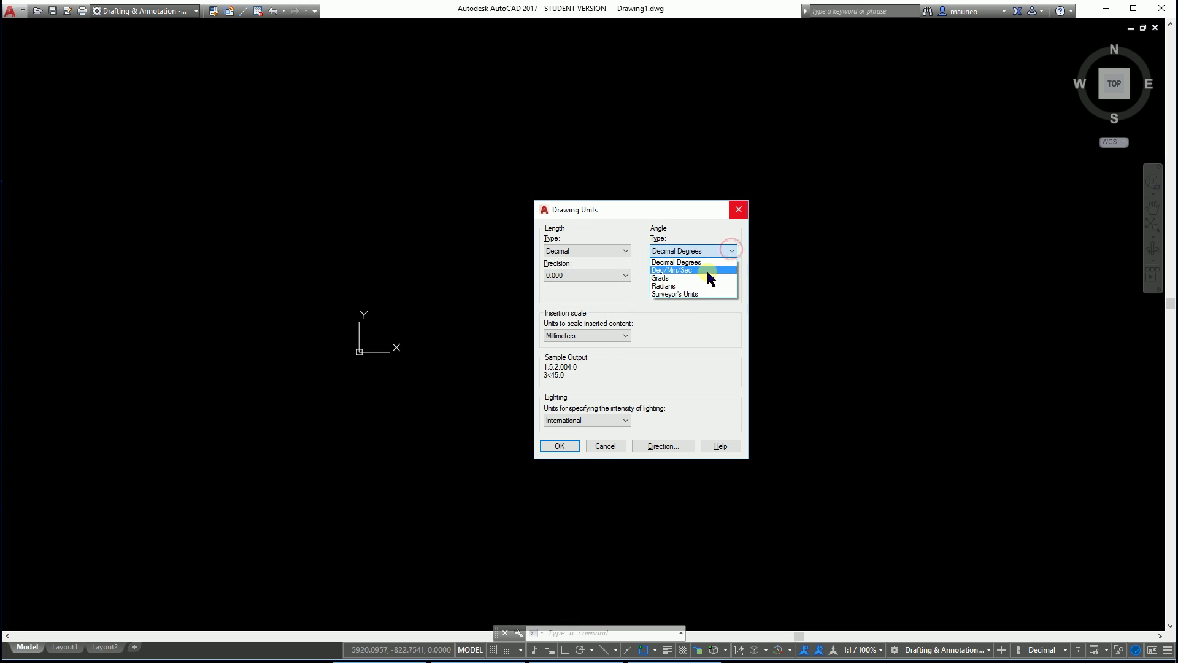
pyautogui.click(707, 274)
pyautogui.click(698, 277)
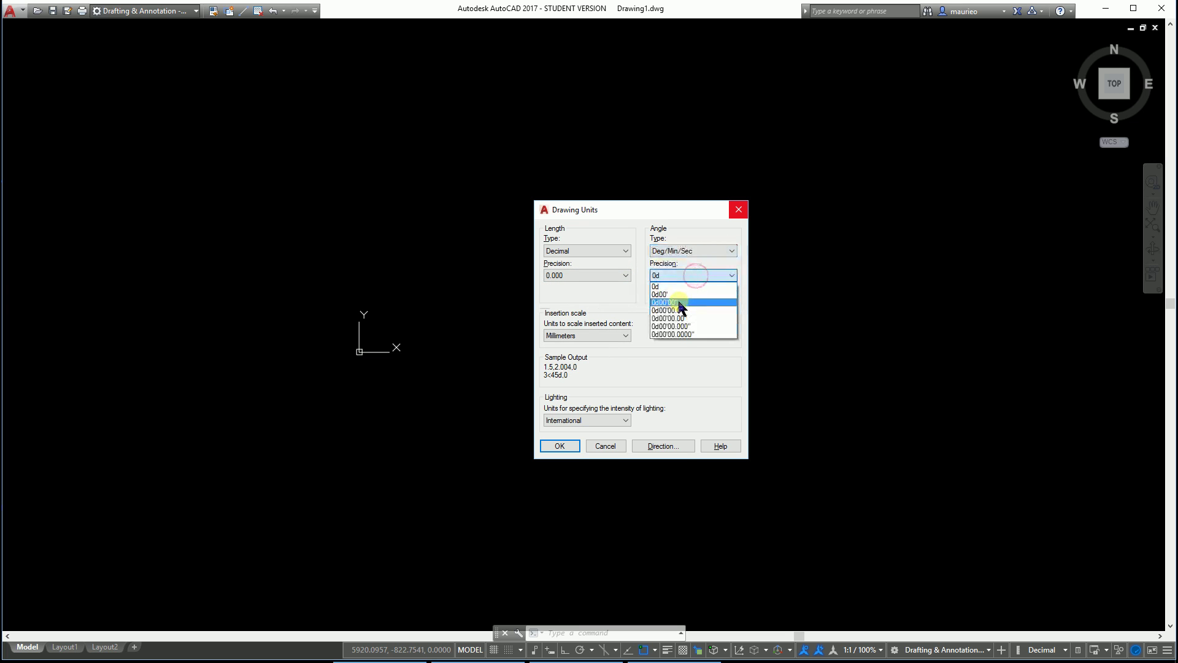
pyautogui.click(679, 300)
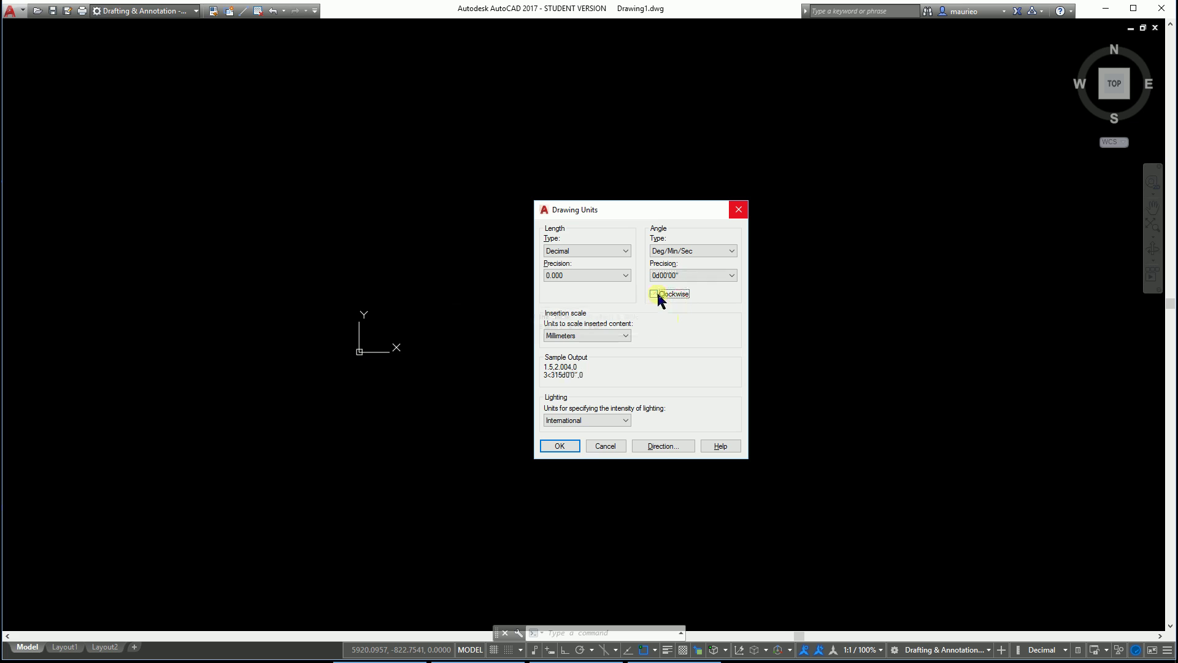
pyautogui.click(658, 296)
# - Make North the base angle direction and apply the new units
pyautogui.click(662, 446)
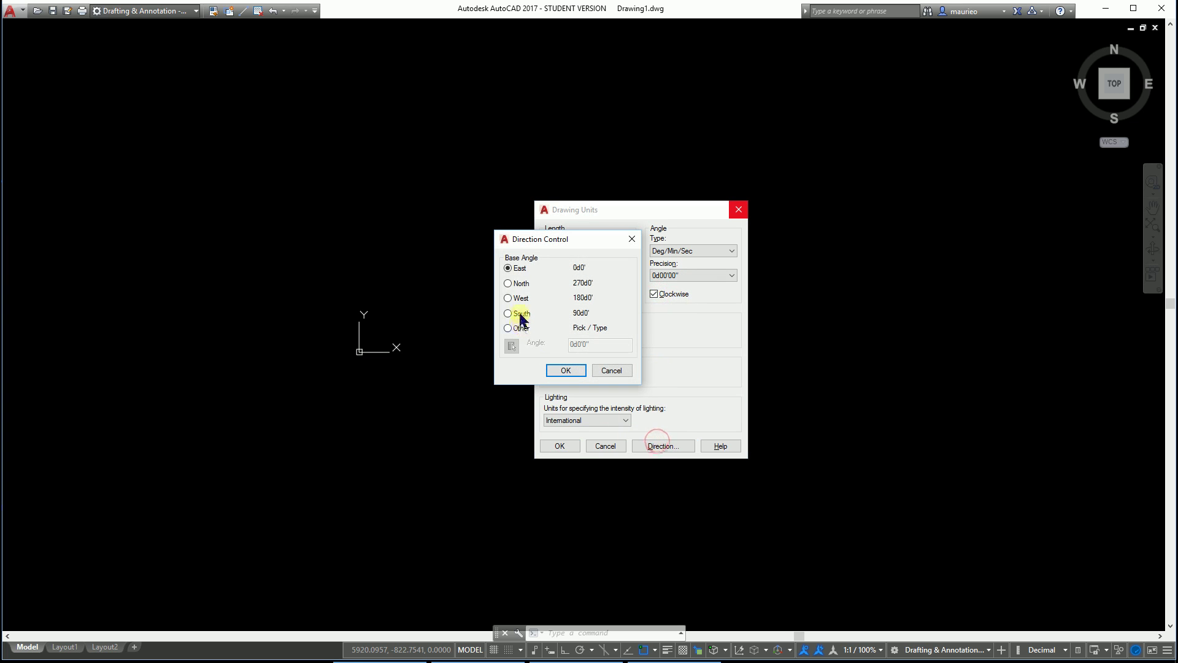
pyautogui.click(507, 284)
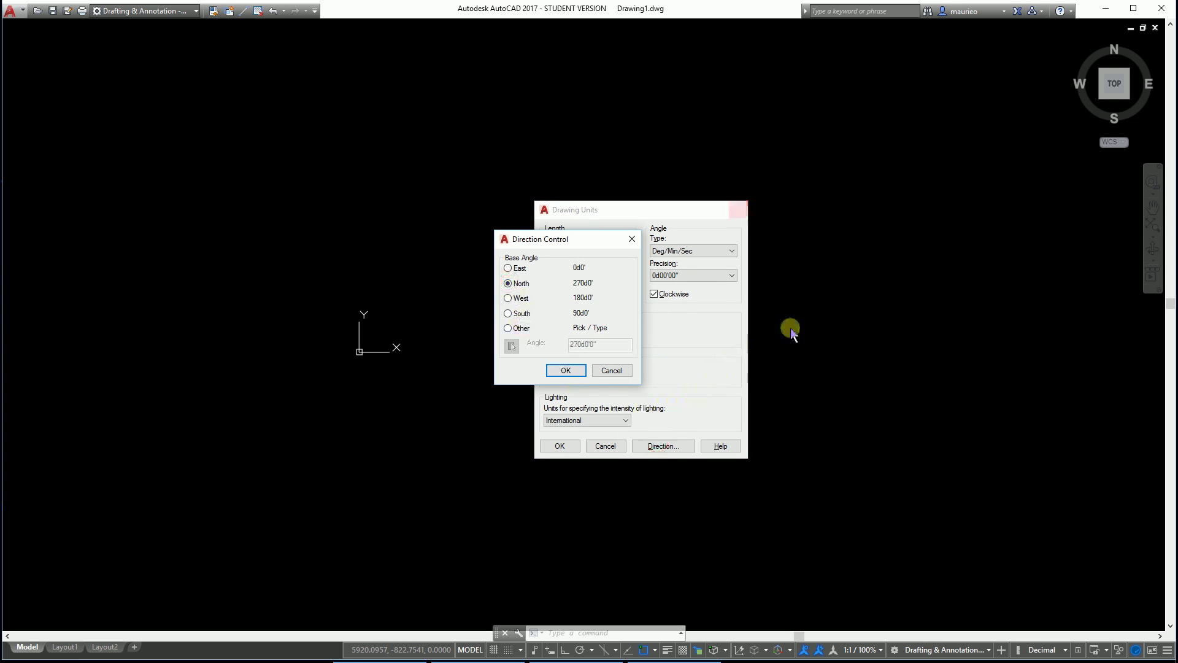
pyautogui.click(564, 371)
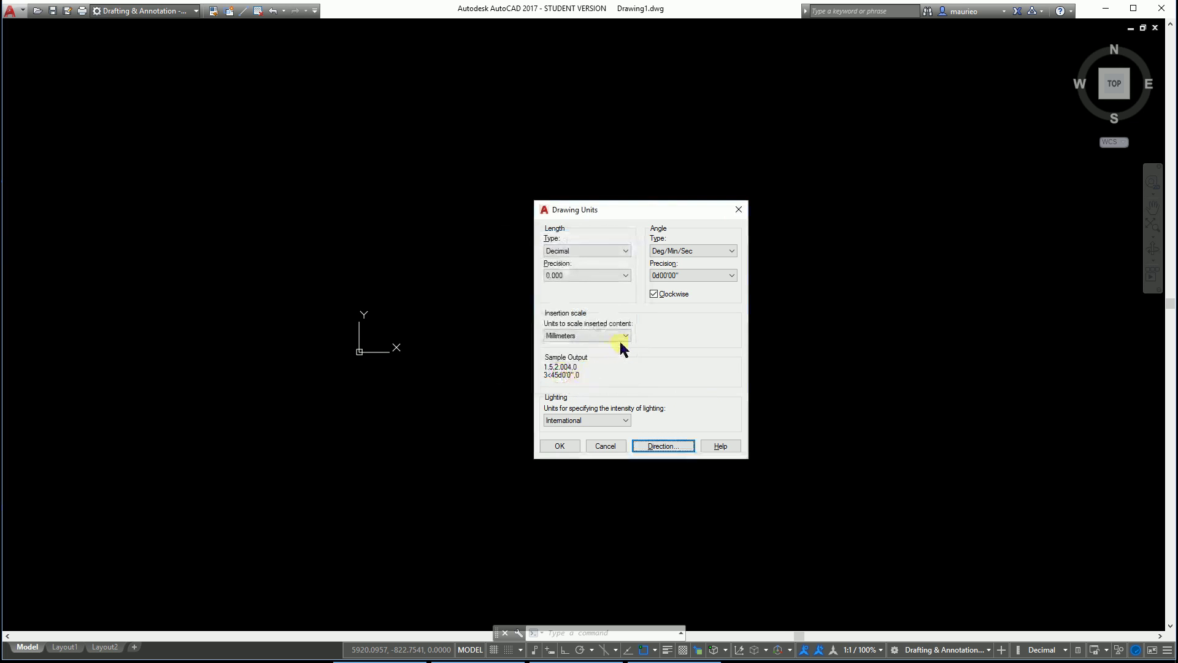
pyautogui.click(565, 446)
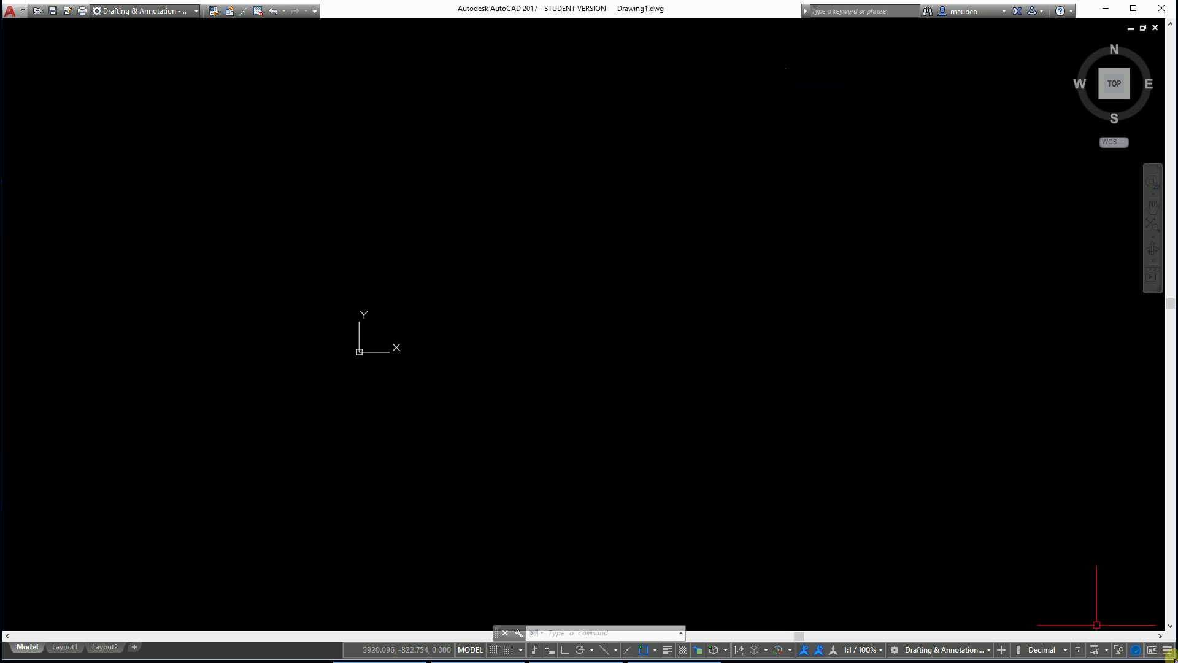
# - Turn off Clean Screen and bring up the Home tab drawing tools
pyautogui.click(1168, 653)
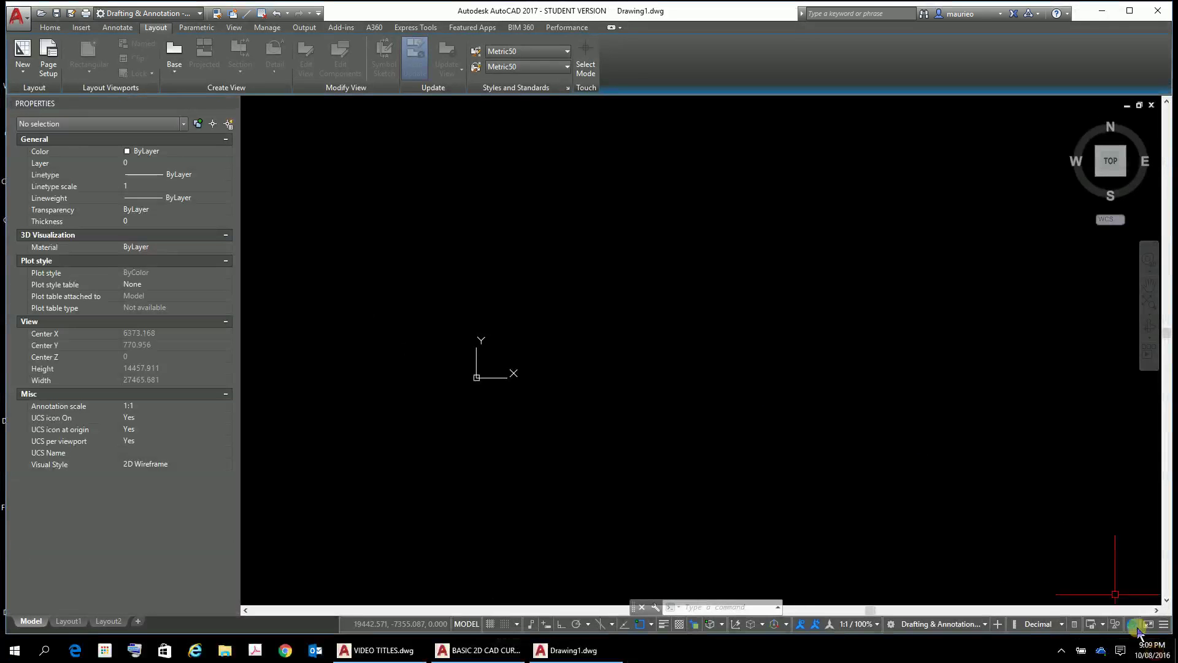
pyautogui.click(51, 28)
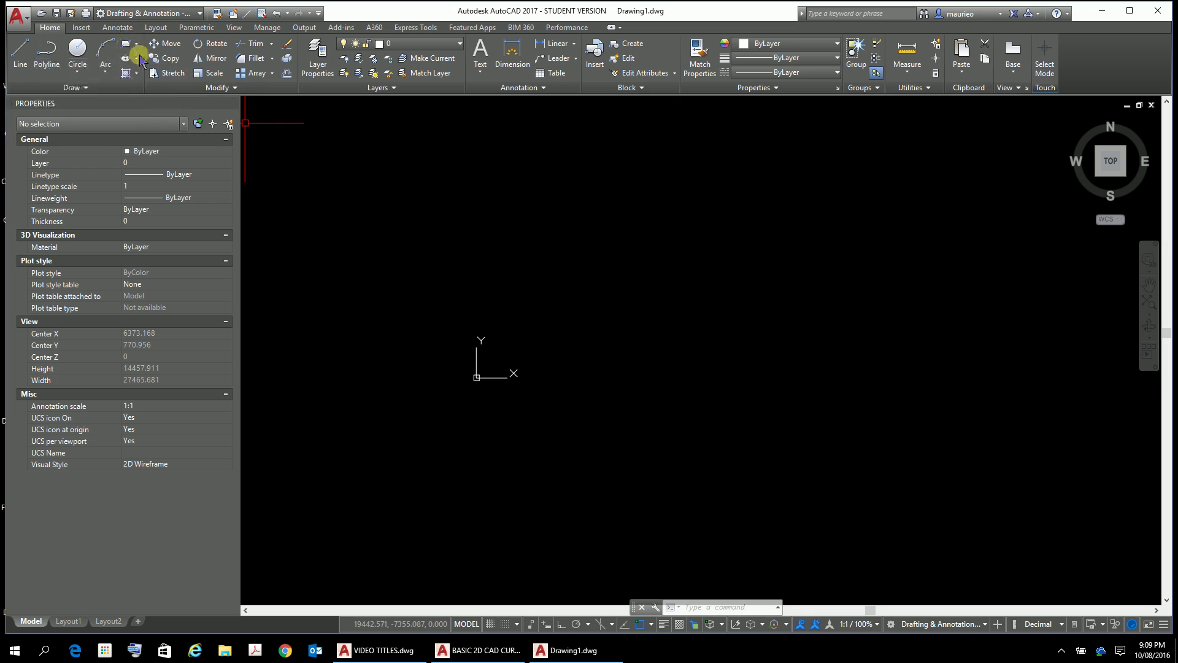
pyautogui.click(20, 50)
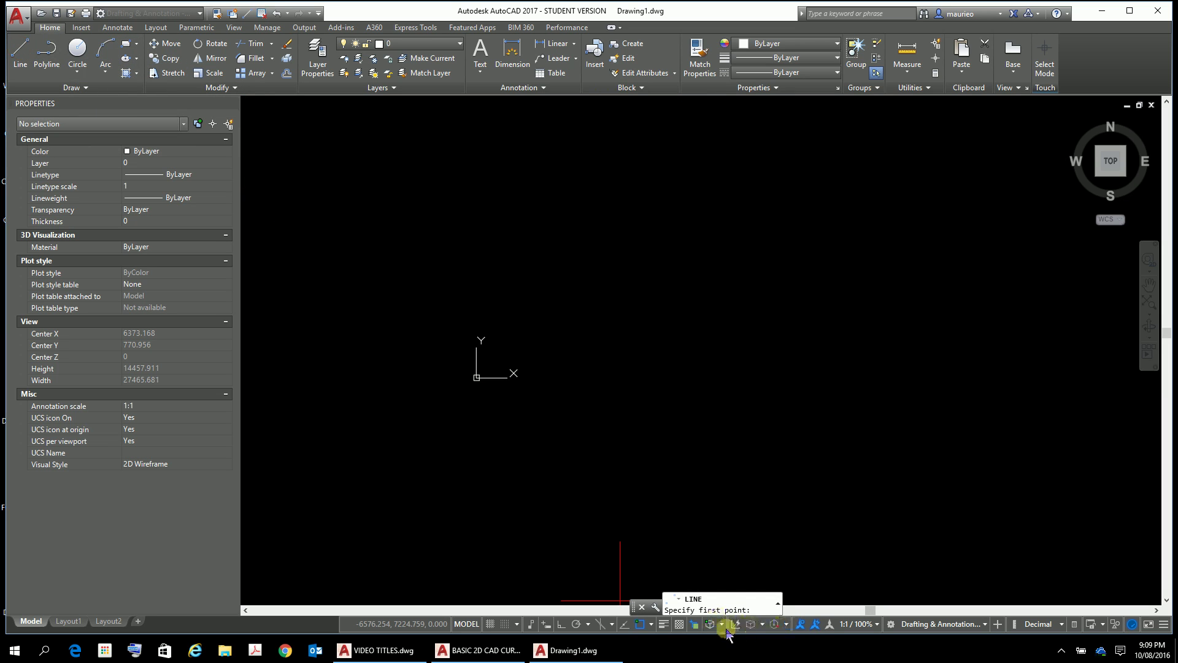
# - With Ortho on, draw a closed square with four 6000-long sides
pyautogui.click(561, 626)
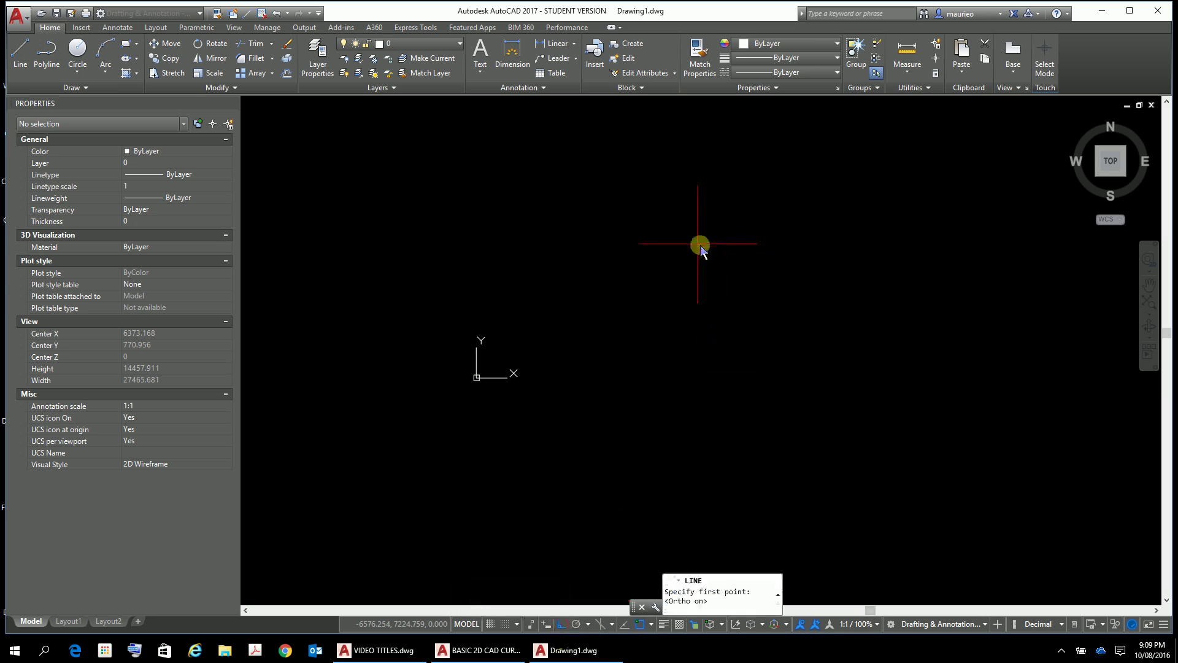
pyautogui.click(671, 222)
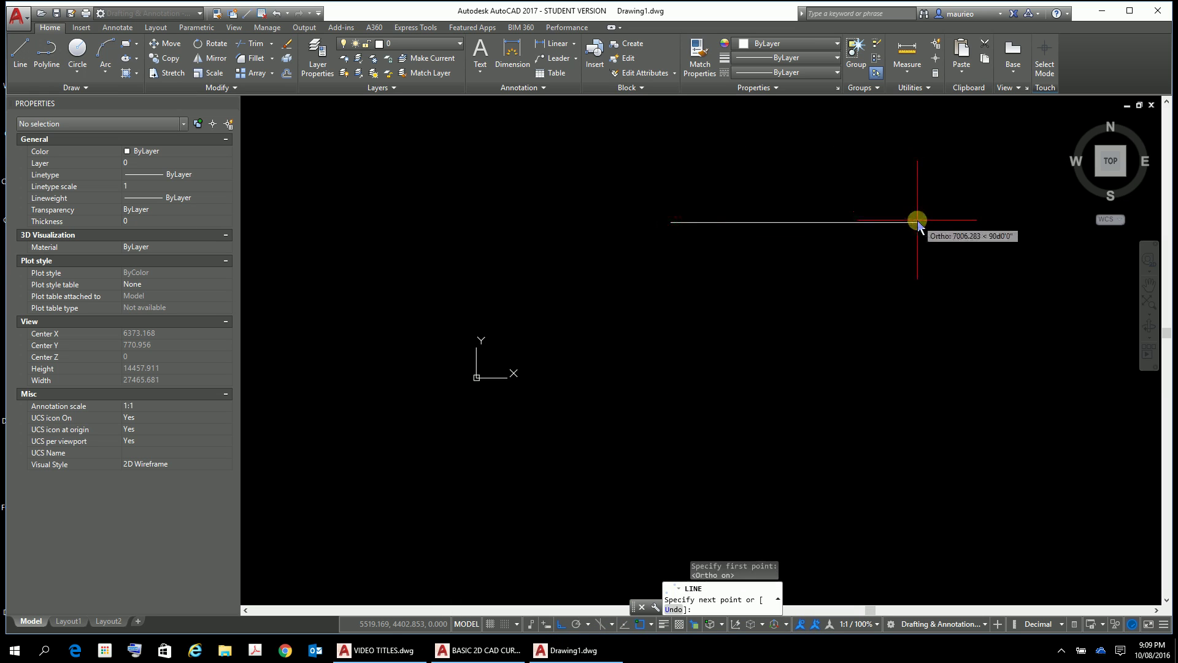
pyautogui.write('6000')
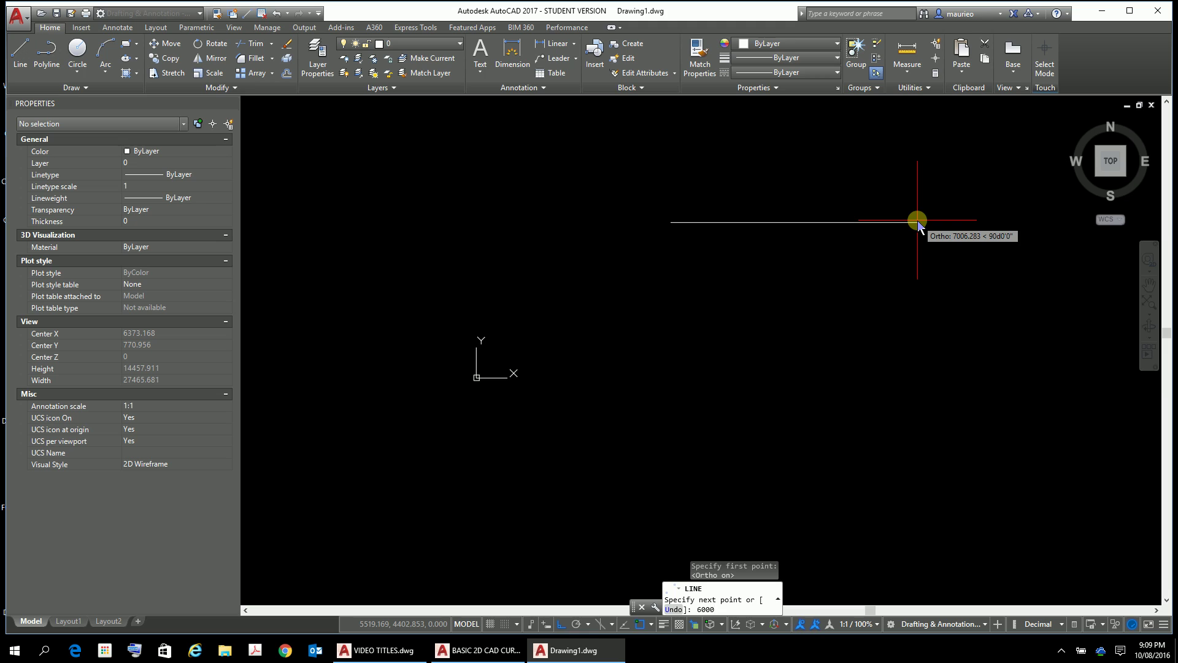
pyautogui.press('Return')
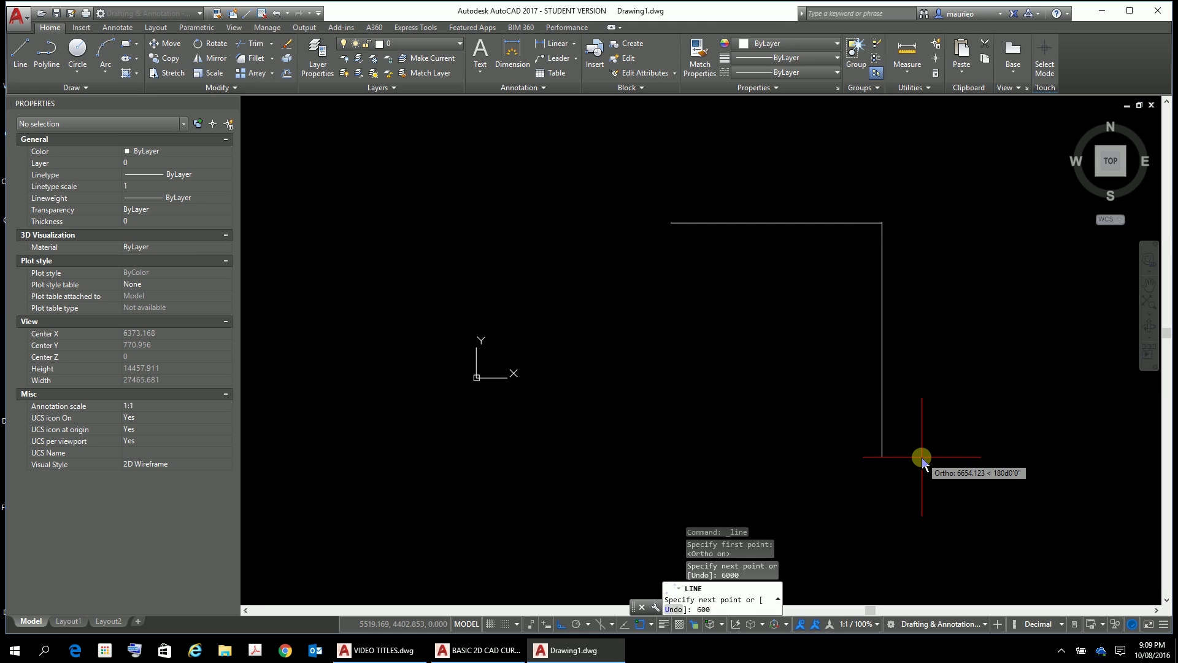
pyautogui.write('6000')
pyautogui.press('Return')
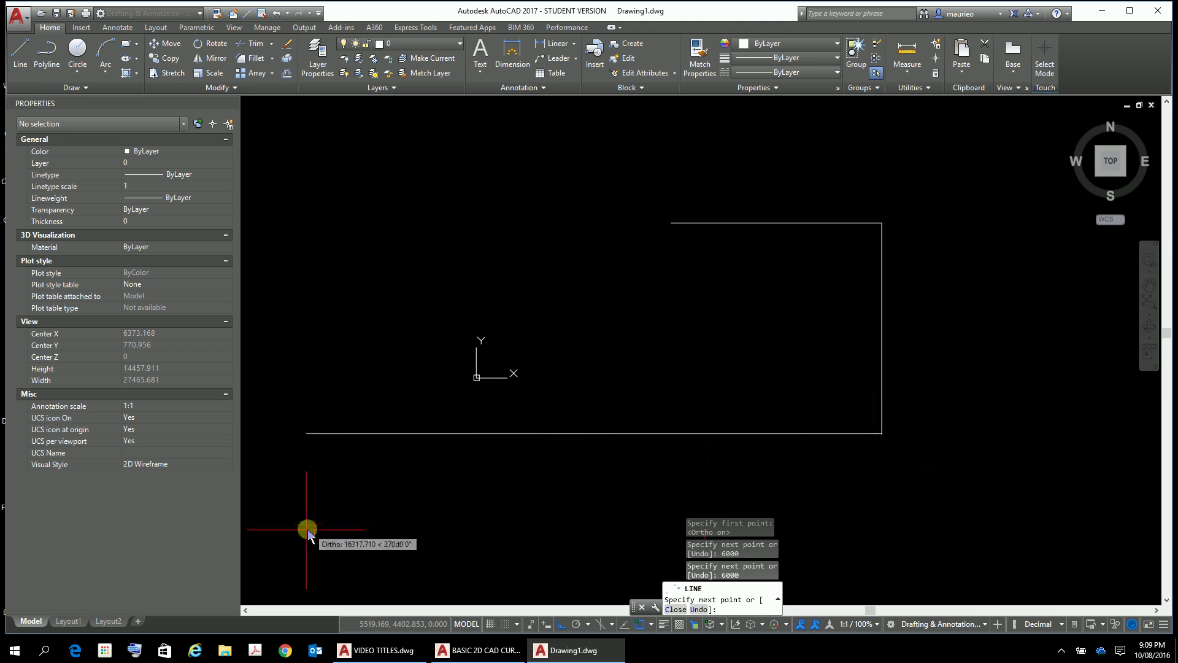
pyautogui.write('6000')
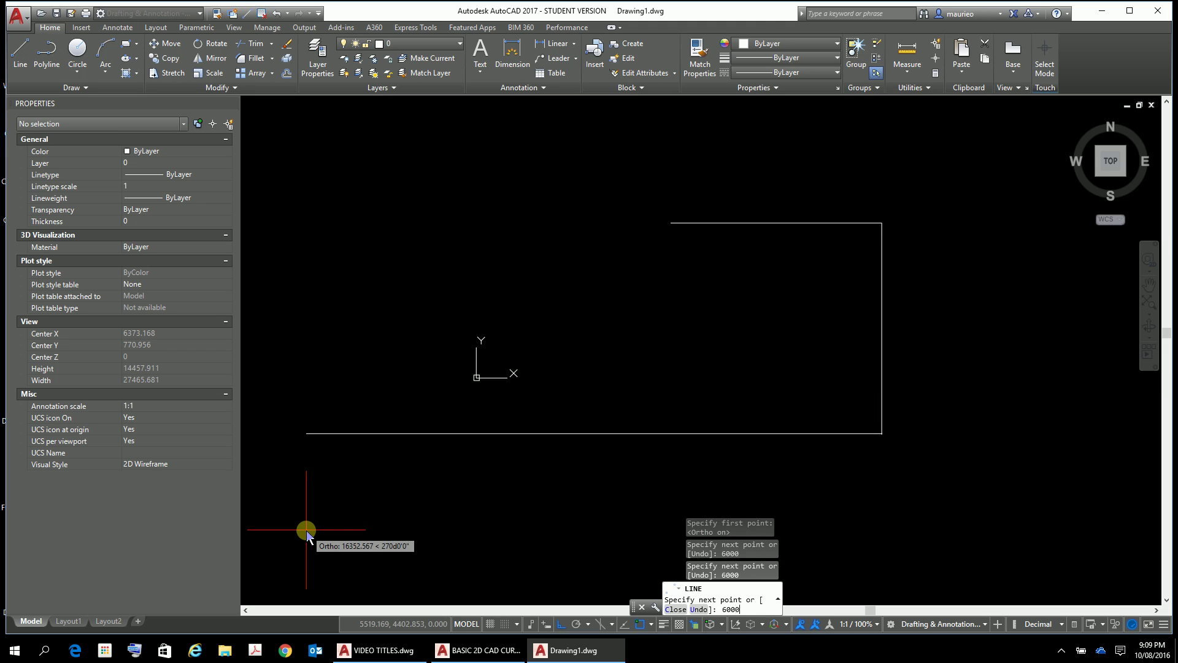
pyautogui.press('Return')
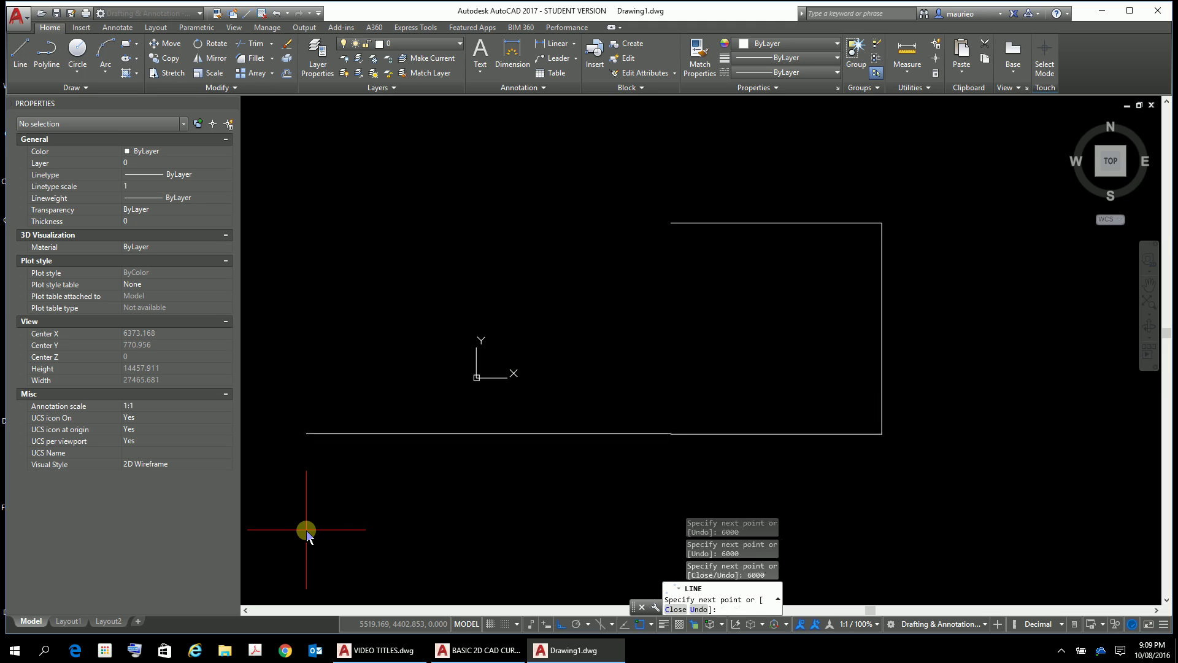
pyautogui.write('C')
pyautogui.press('Return')
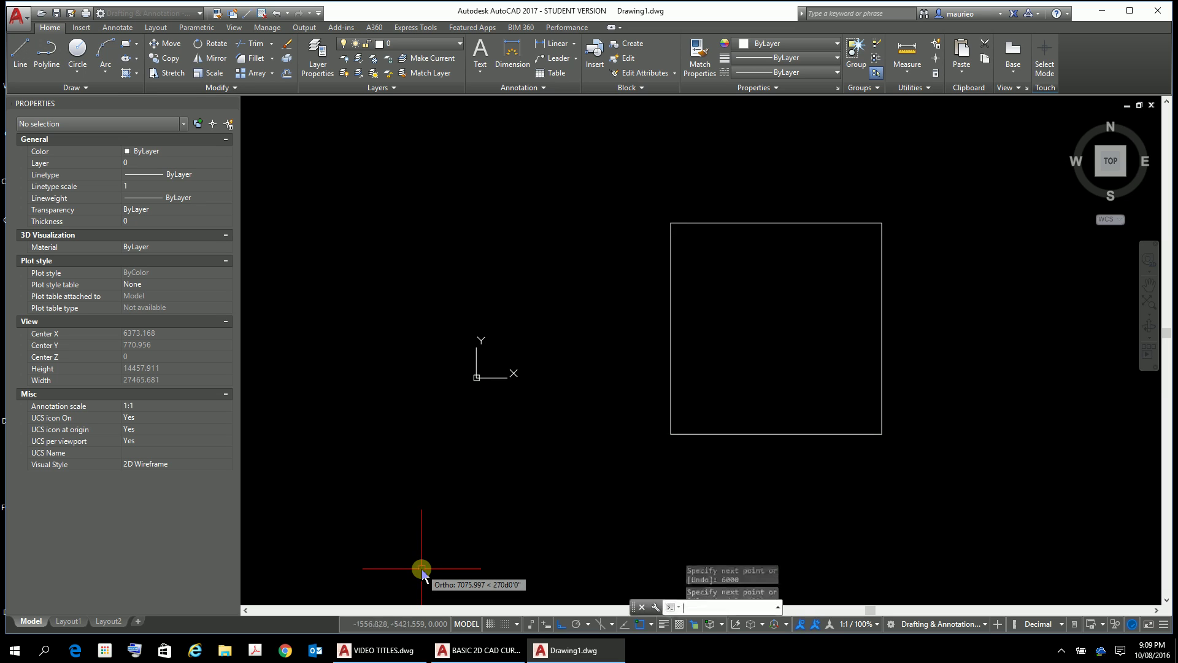
# - Check the top edge's length, then zoom and pan to enlarge the square
pyautogui.click(758, 228)
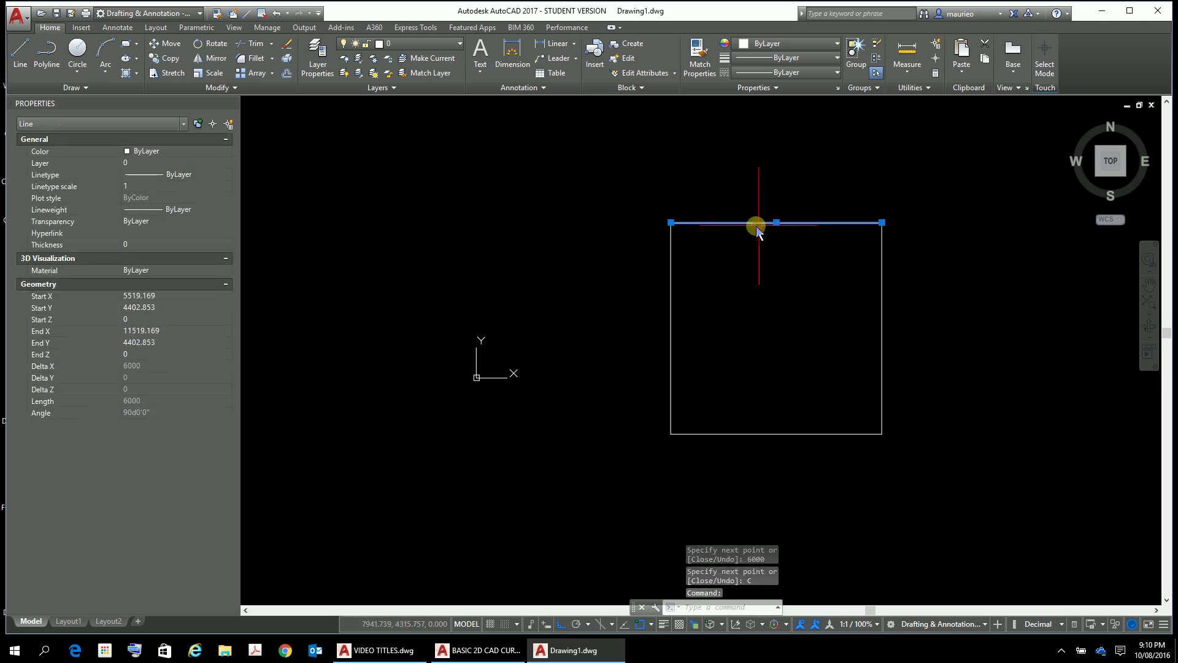
pyautogui.press('Escape')
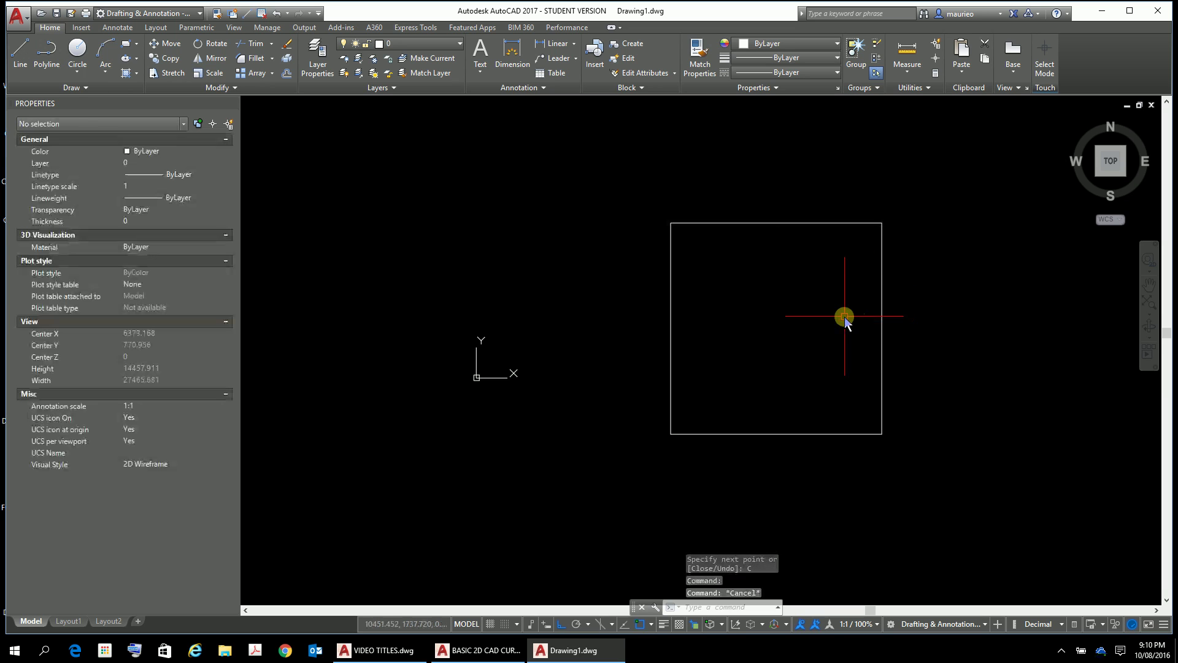
pyautogui.scroll(4, 884, 317)
pyautogui.scroll(-2, 883, 317)
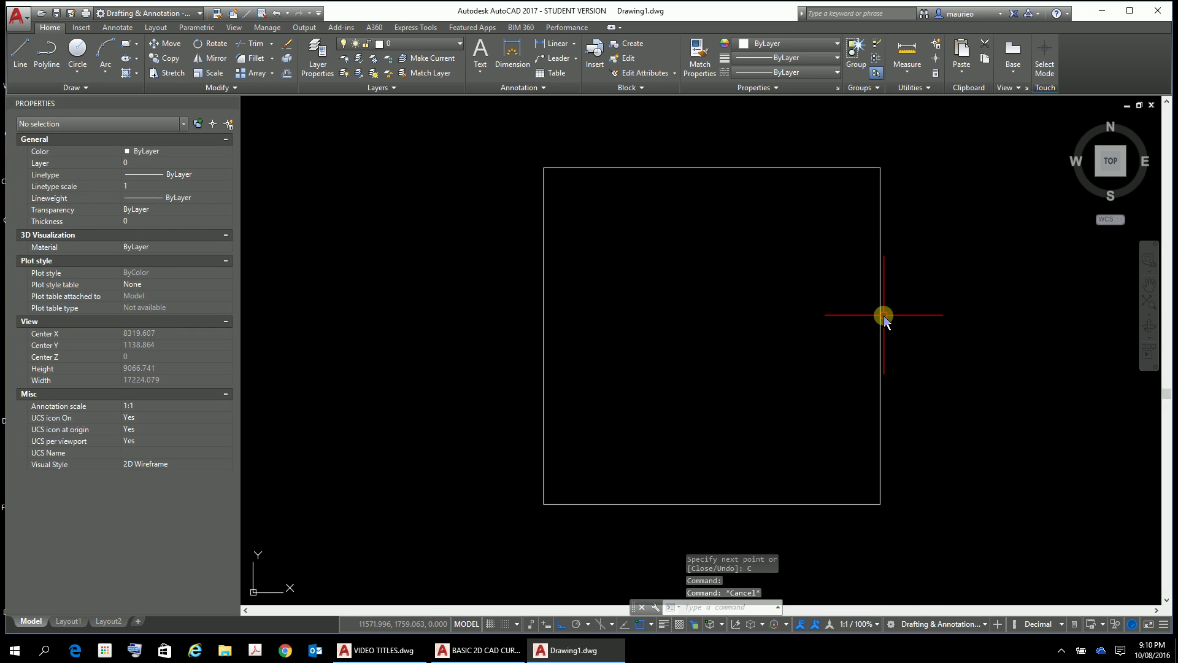
pyautogui.moveTo(884, 317); pyautogui.dragTo(862, 303, button='middle')
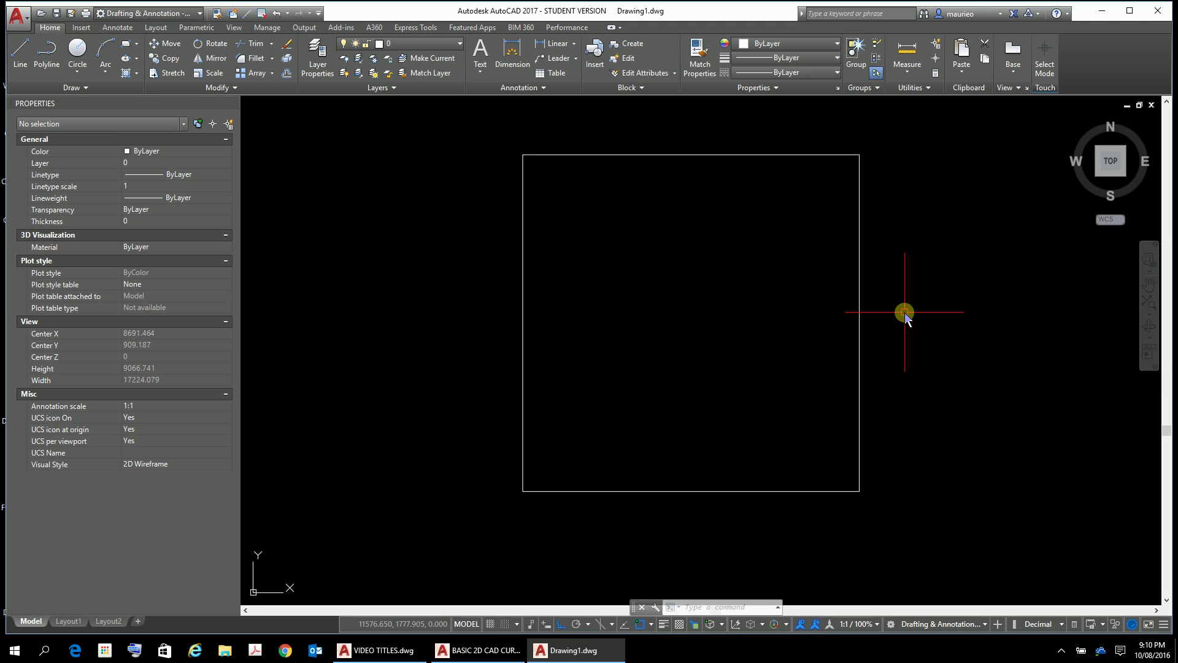
# - Offset the left, top, right and bottom edges 90 inward
pyautogui.write('o')
pyautogui.press('Return')
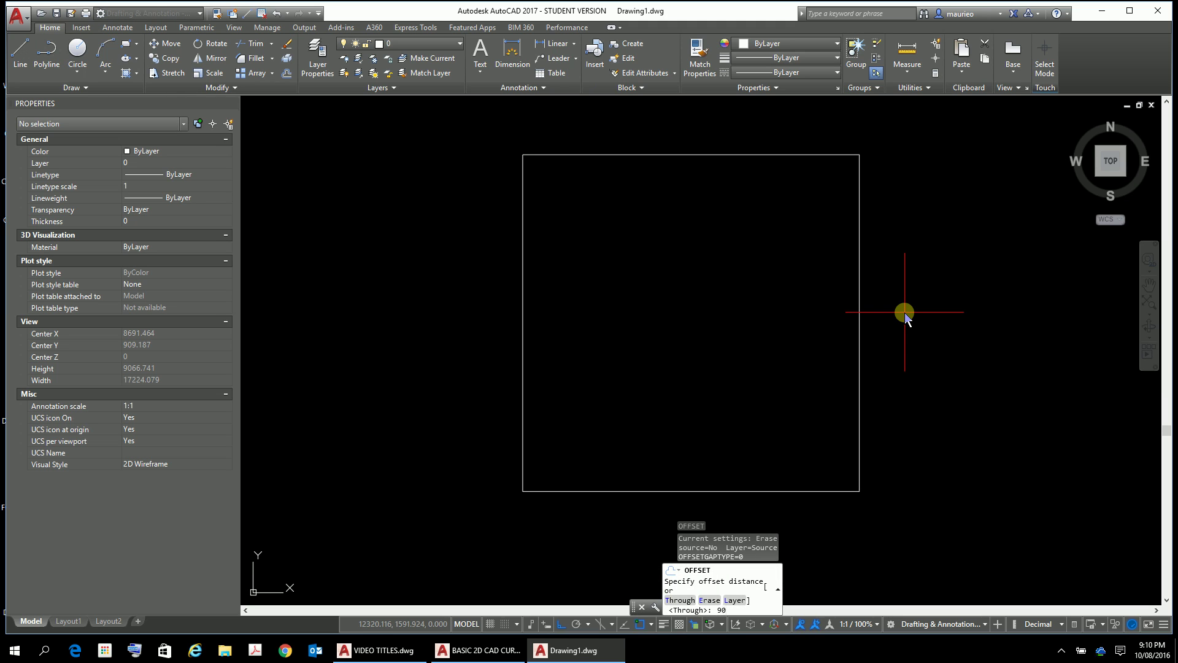
pyautogui.press('Return')
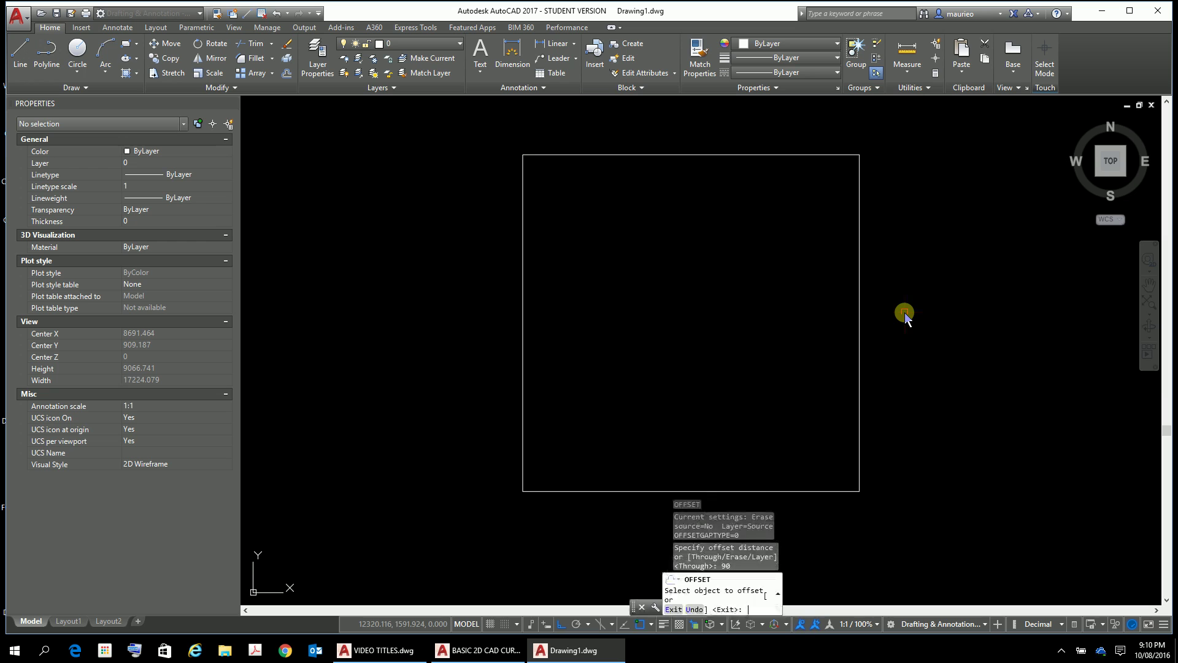
pyautogui.click(522, 283)
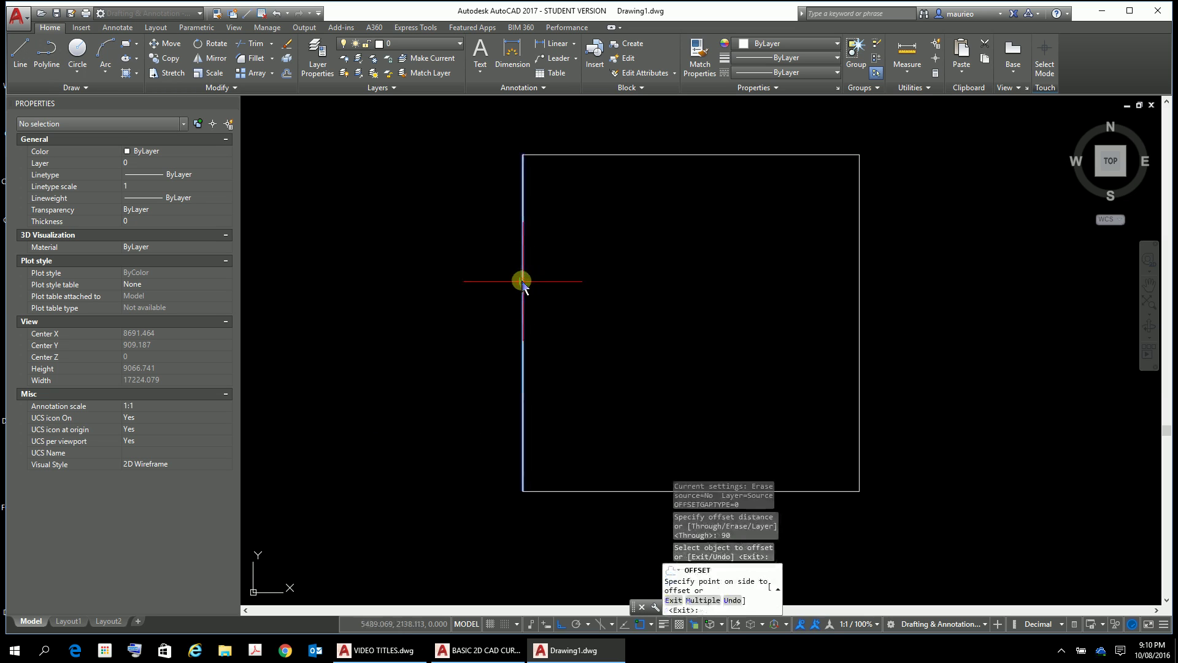
pyautogui.click(532, 284)
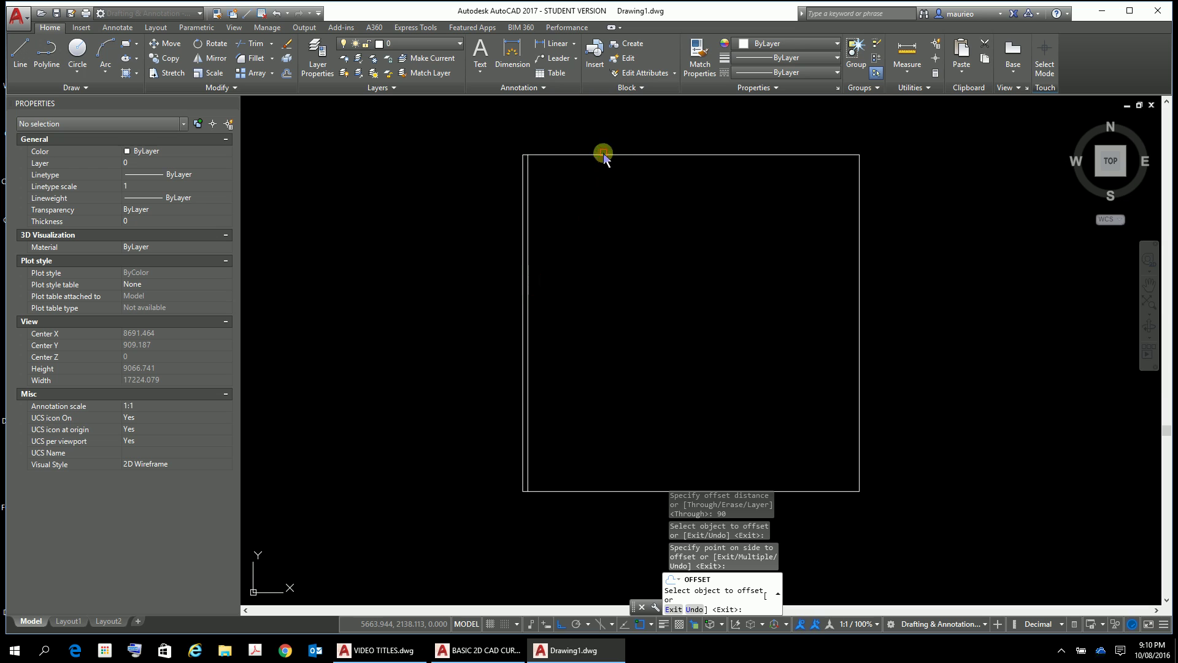
pyautogui.click(604, 156)
pyautogui.click(602, 167)
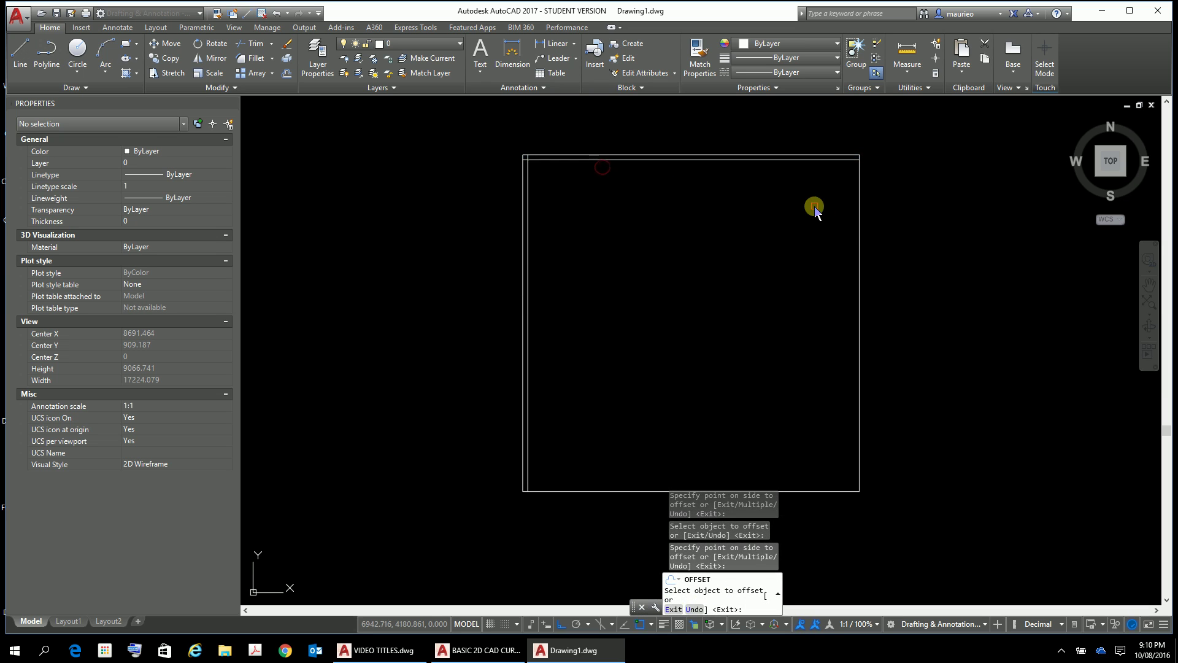
pyautogui.click(861, 215)
pyautogui.click(847, 227)
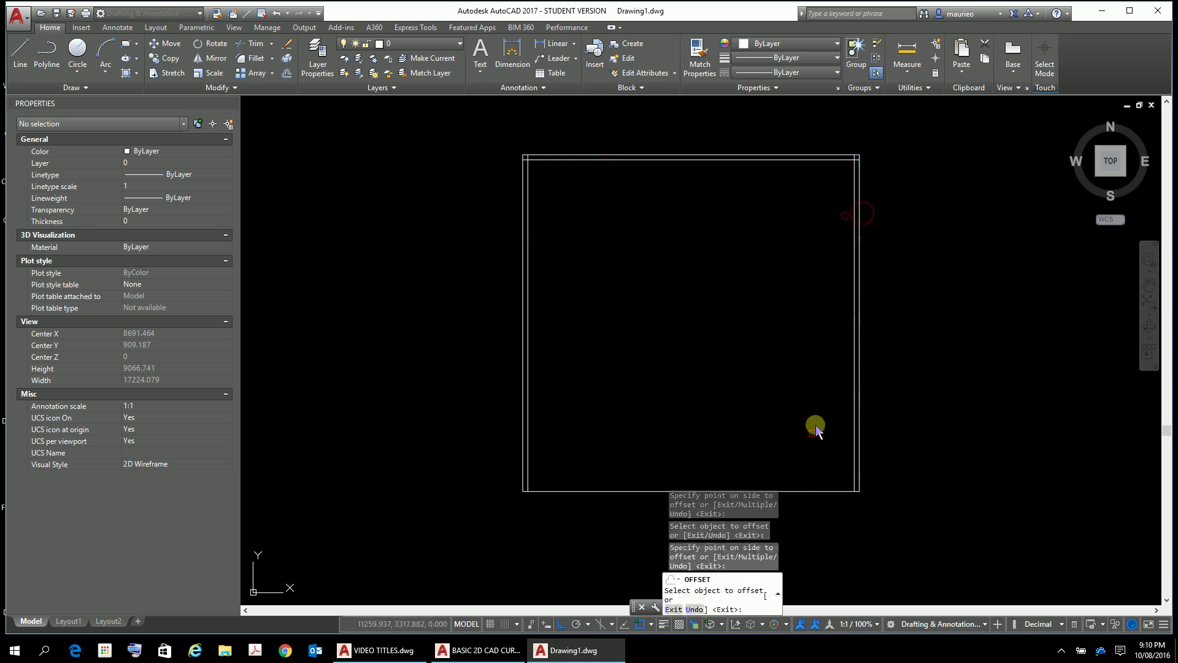
pyautogui.click(799, 491)
pyautogui.click(791, 452)
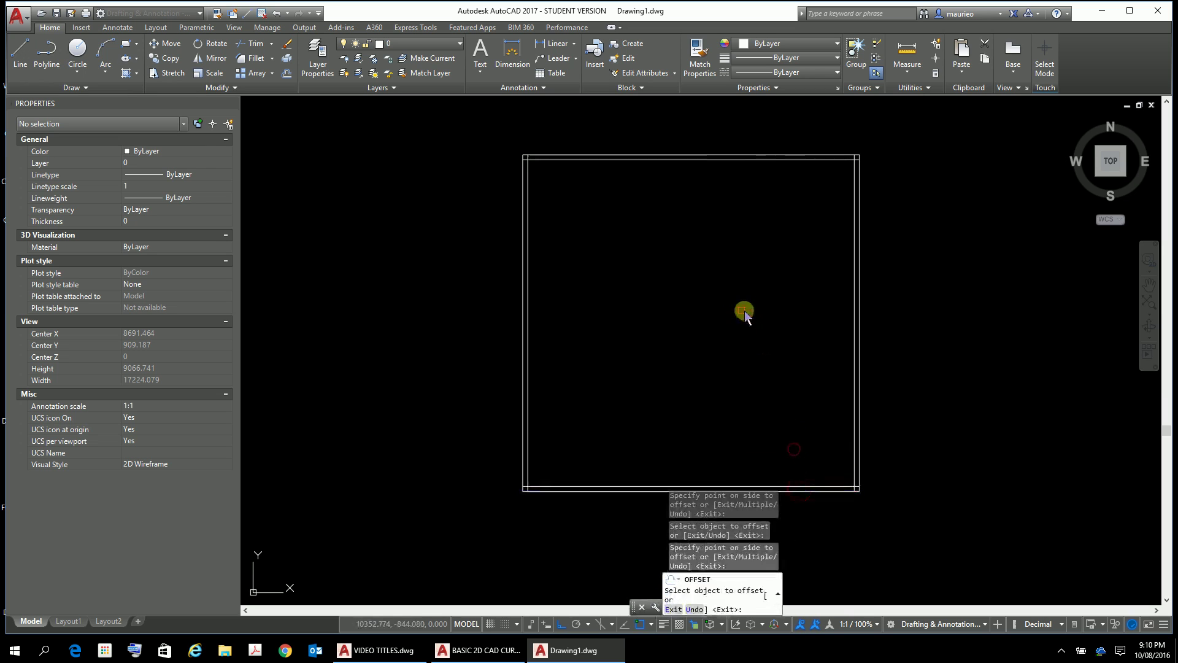
# - Inspect the top-left wall corner, end Offset, and window-select all eight wall lines
pyautogui.scroll(3, 537, 191)
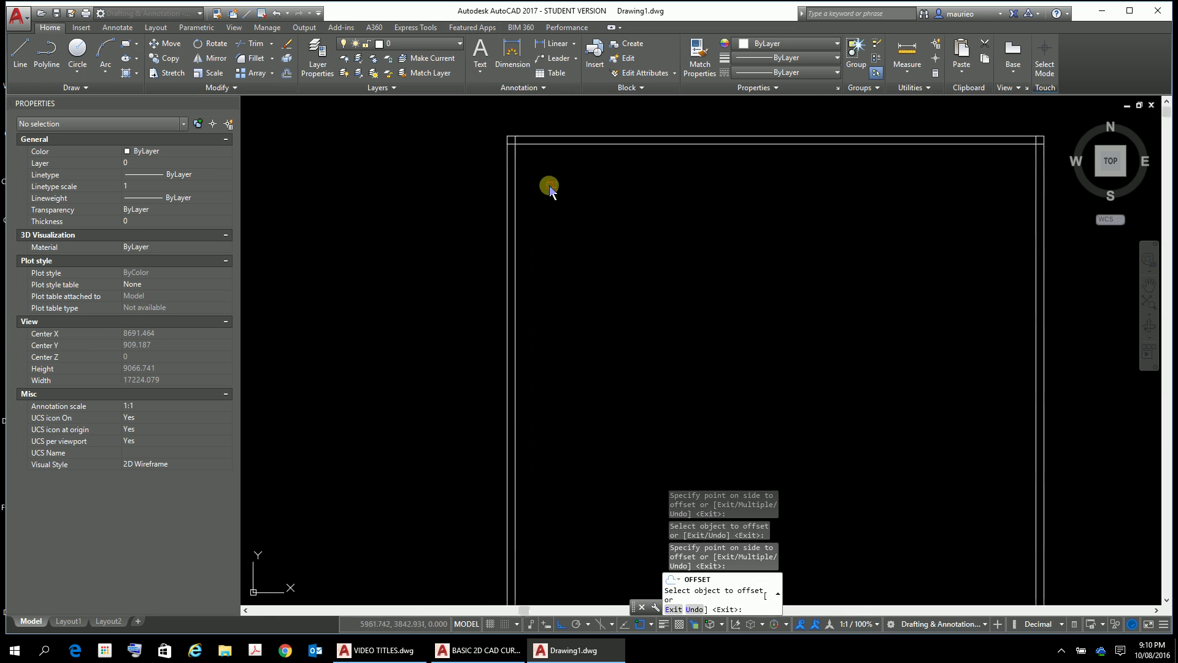
pyautogui.scroll(-1, 552, 187)
pyautogui.moveTo(553, 187); pyautogui.dragTo(558, 264, button='middle')
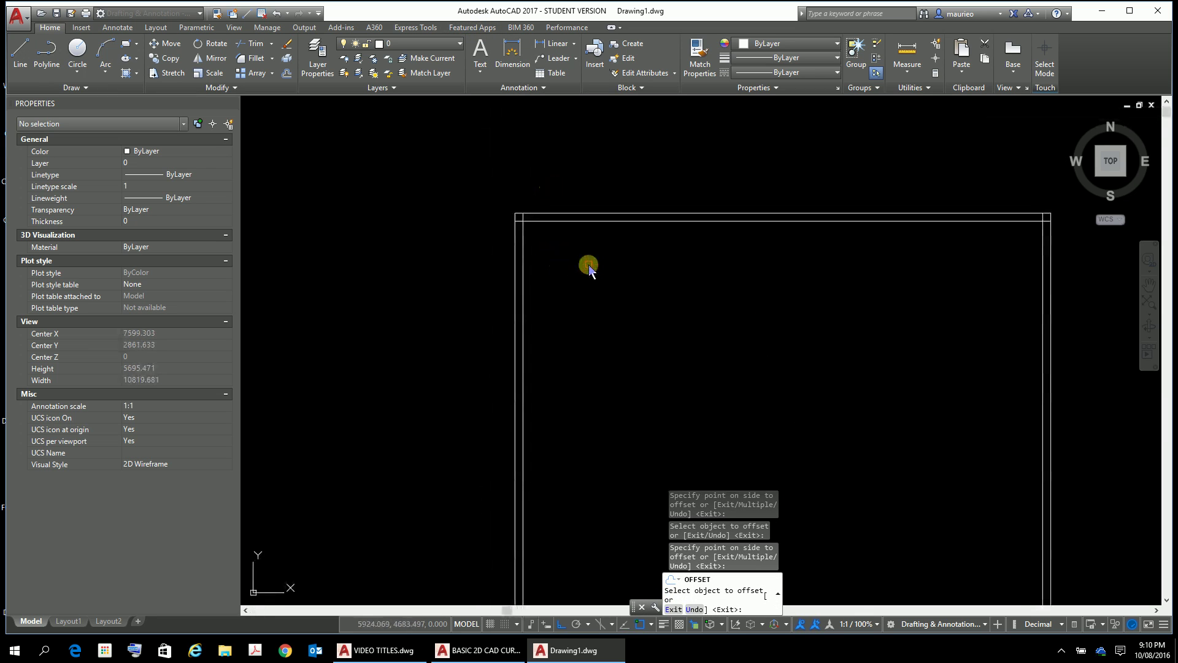
pyautogui.press('Escape')
pyautogui.press('Escape')
pyautogui.press('Escape')
pyautogui.scroll(-2, 952, 265)
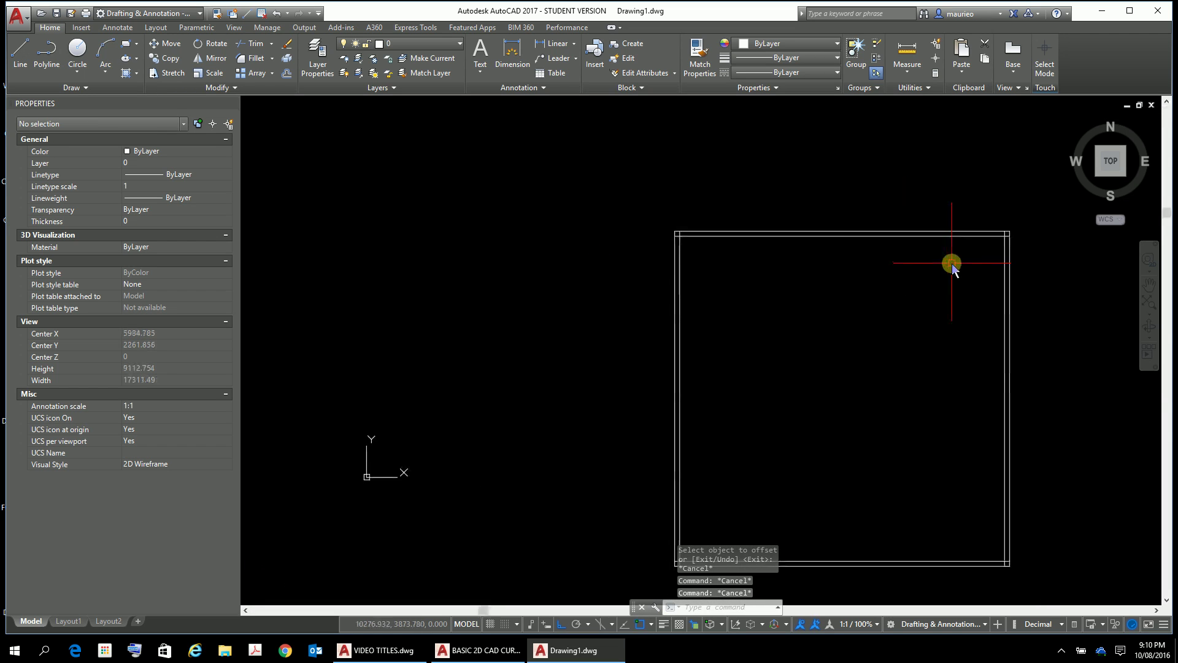
pyautogui.moveTo(952, 266); pyautogui.dragTo(762, 192, button='middle')
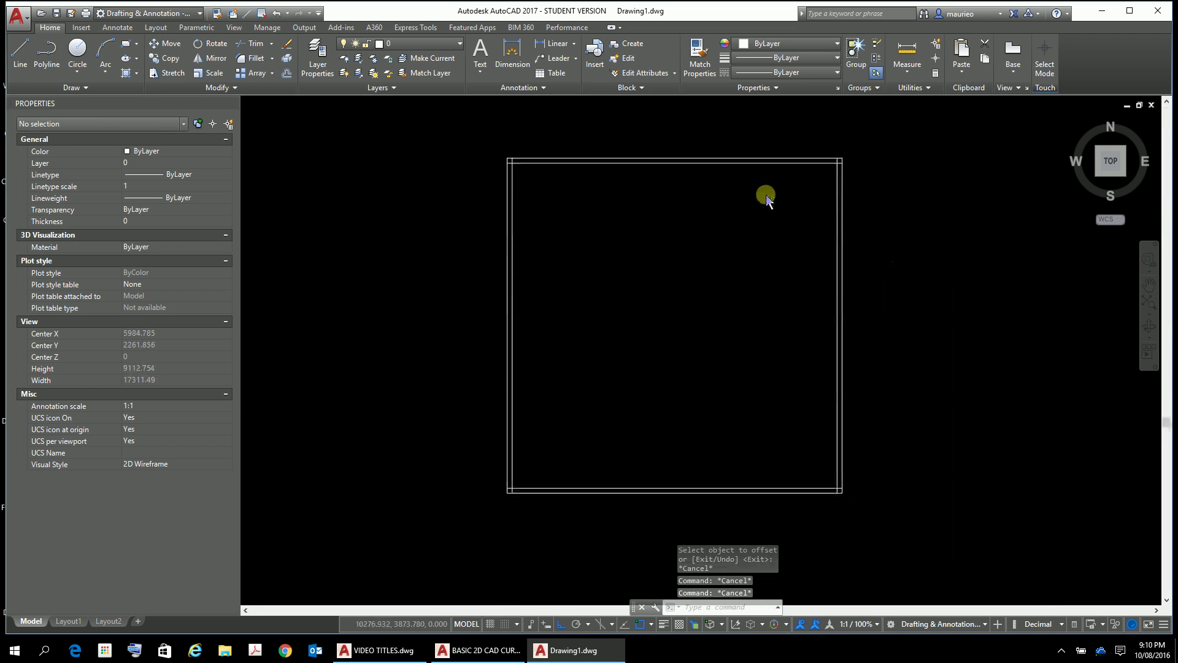
pyautogui.click(884, 130)
pyautogui.click(430, 508)
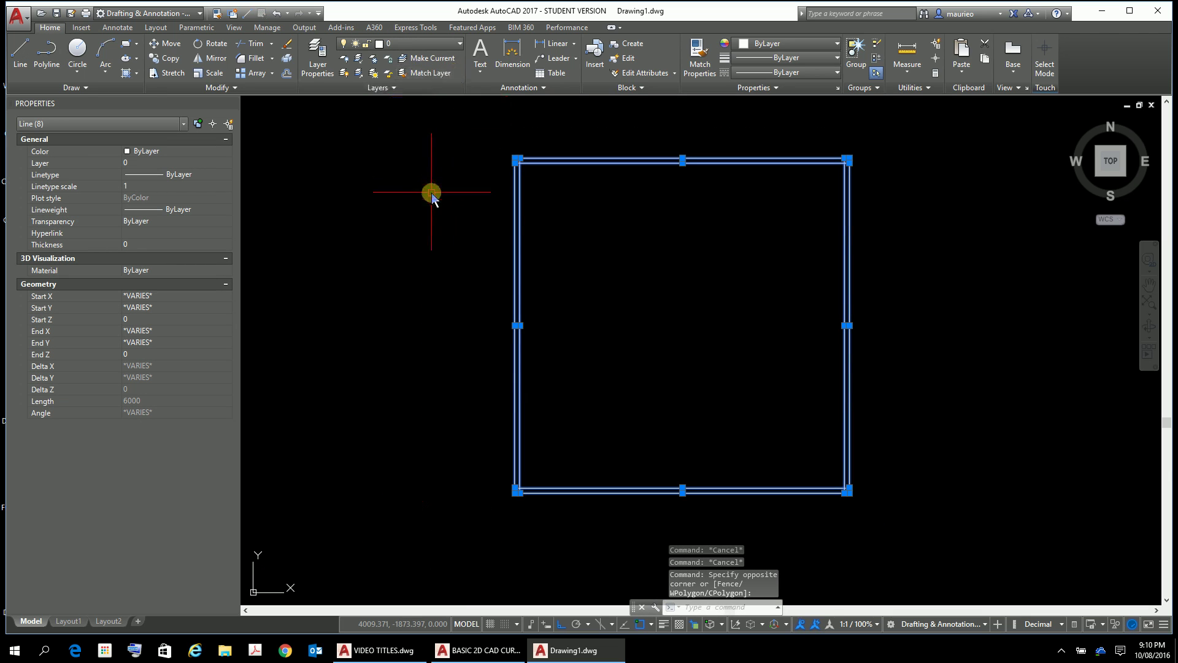
pyautogui.press('Escape')
pyautogui.press('Escape')
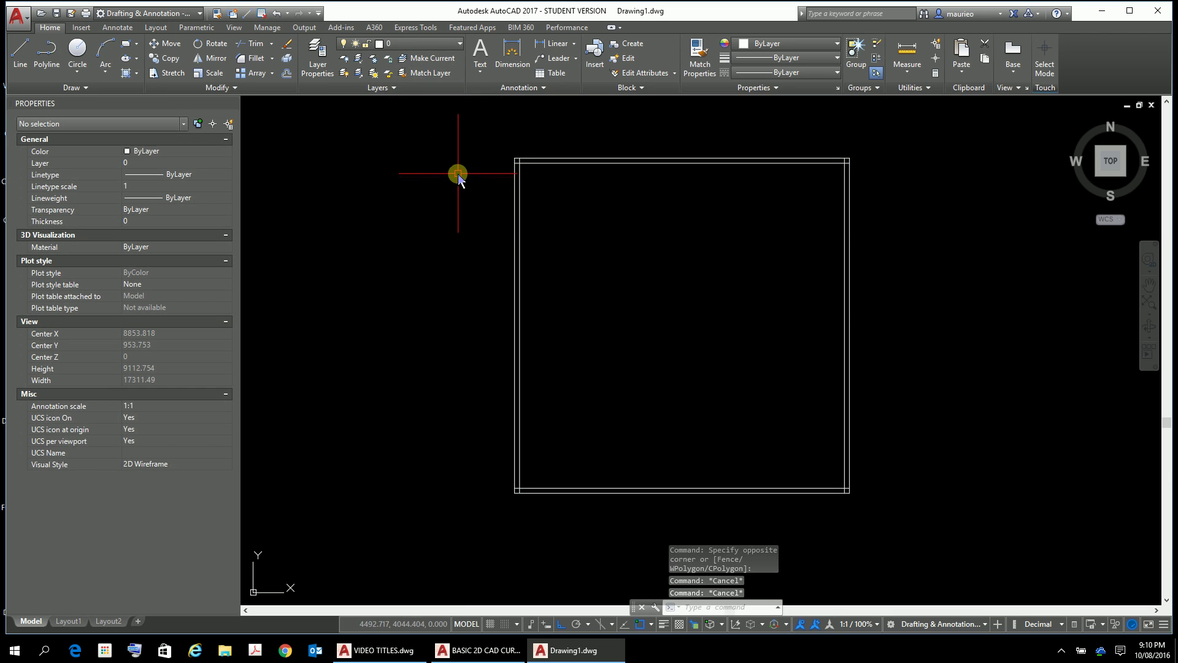
pyautogui.click(459, 44)
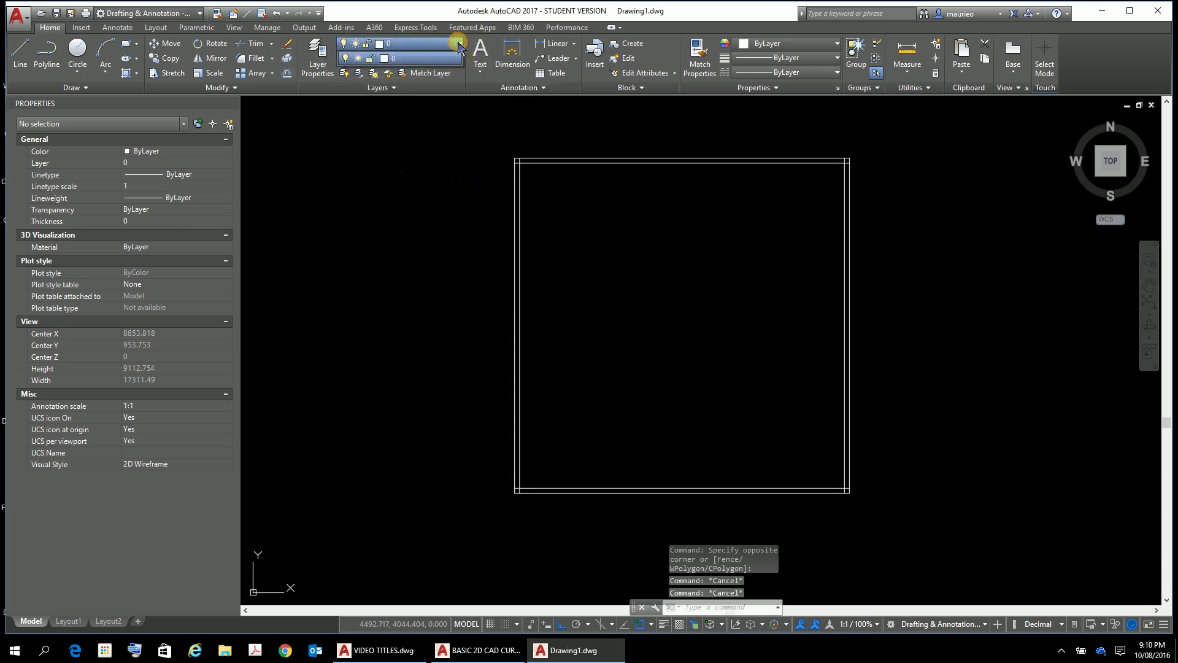
# - In Layer Properties Manager, create a WALL LINES layer coloured red
pyautogui.click(322, 63)
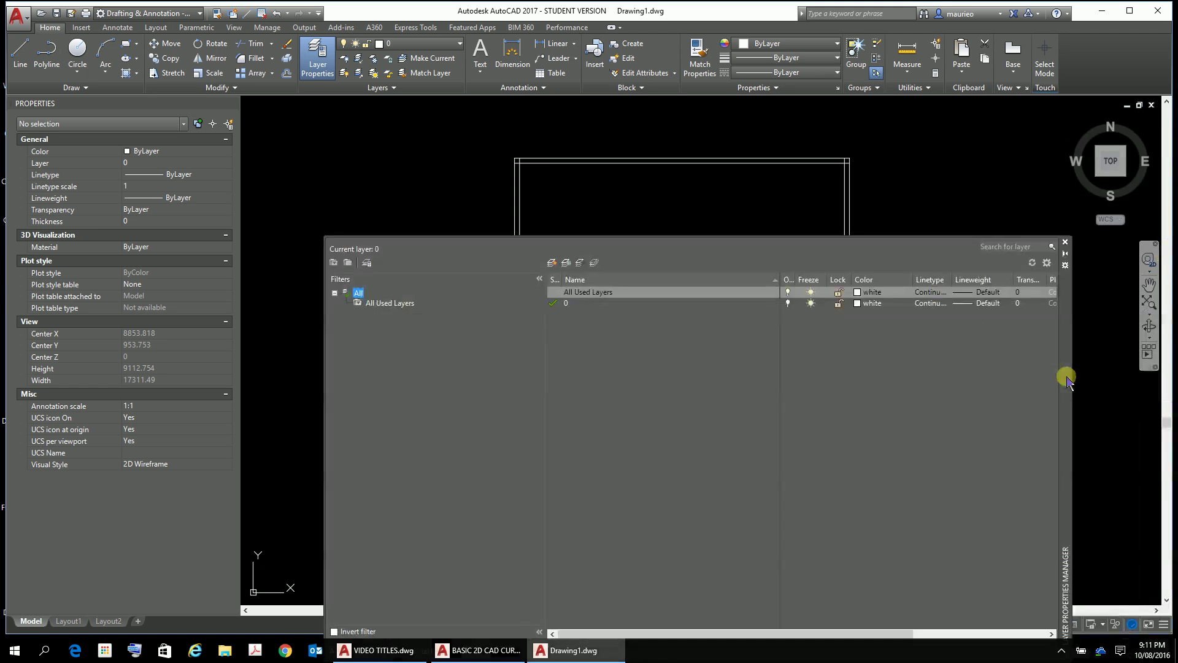
pyautogui.moveTo(1063, 373); pyautogui.dragTo(1007, 263)
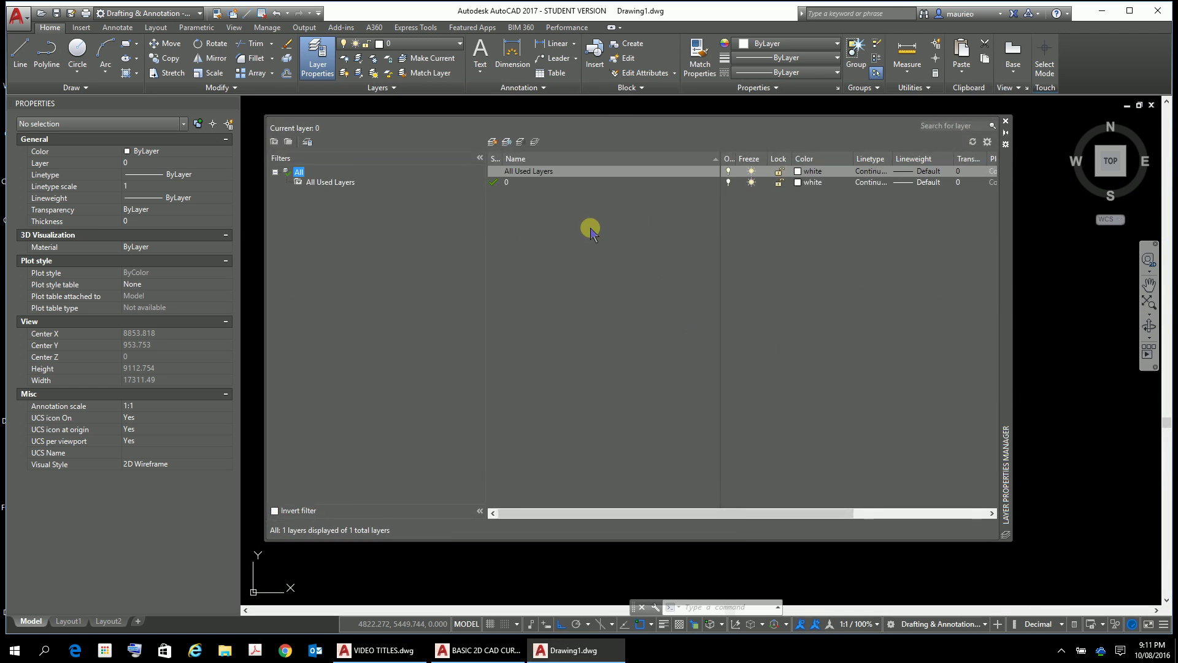
pyautogui.rightClick(521, 227)
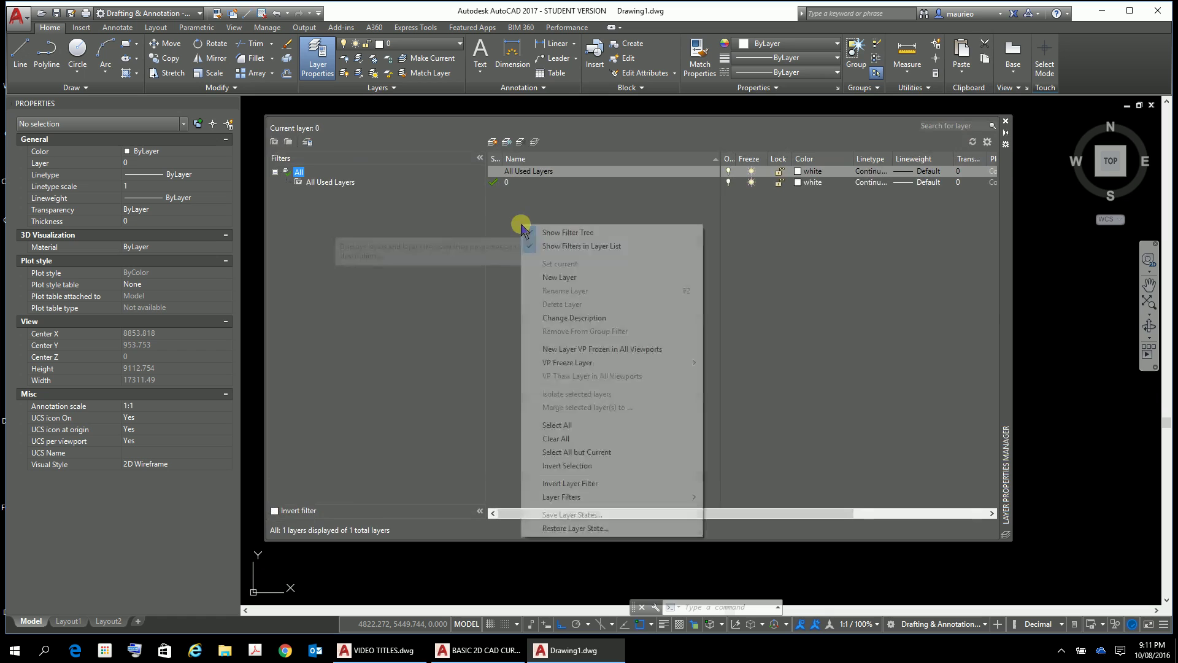
pyautogui.click(570, 278)
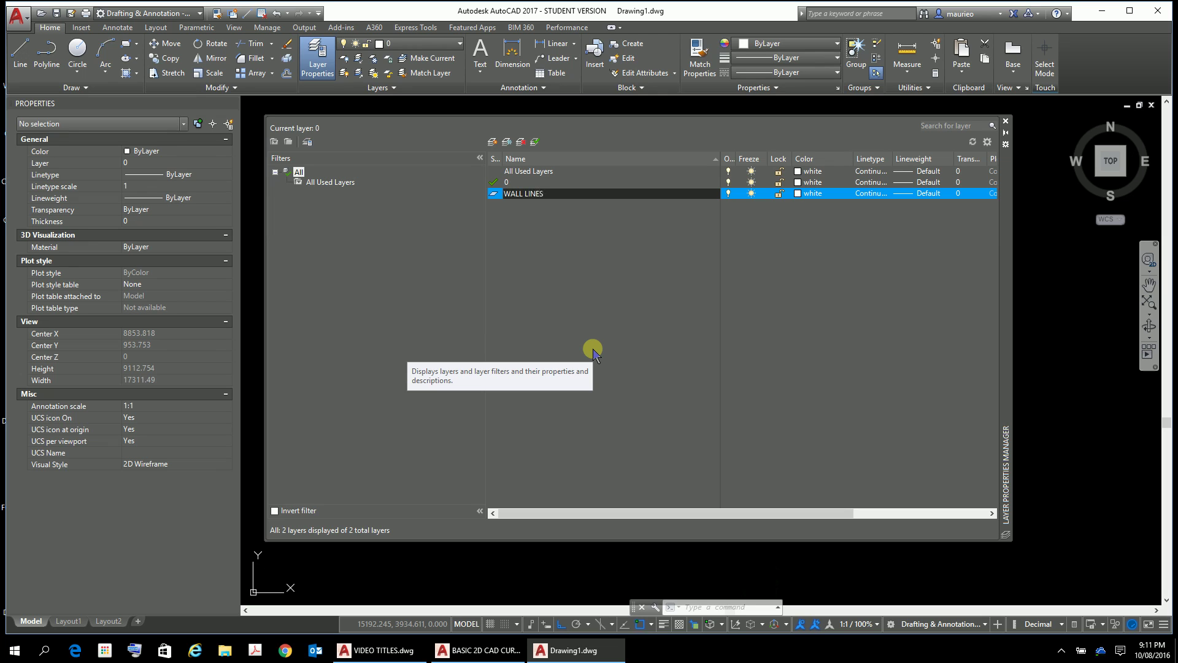
pyautogui.press('Return')
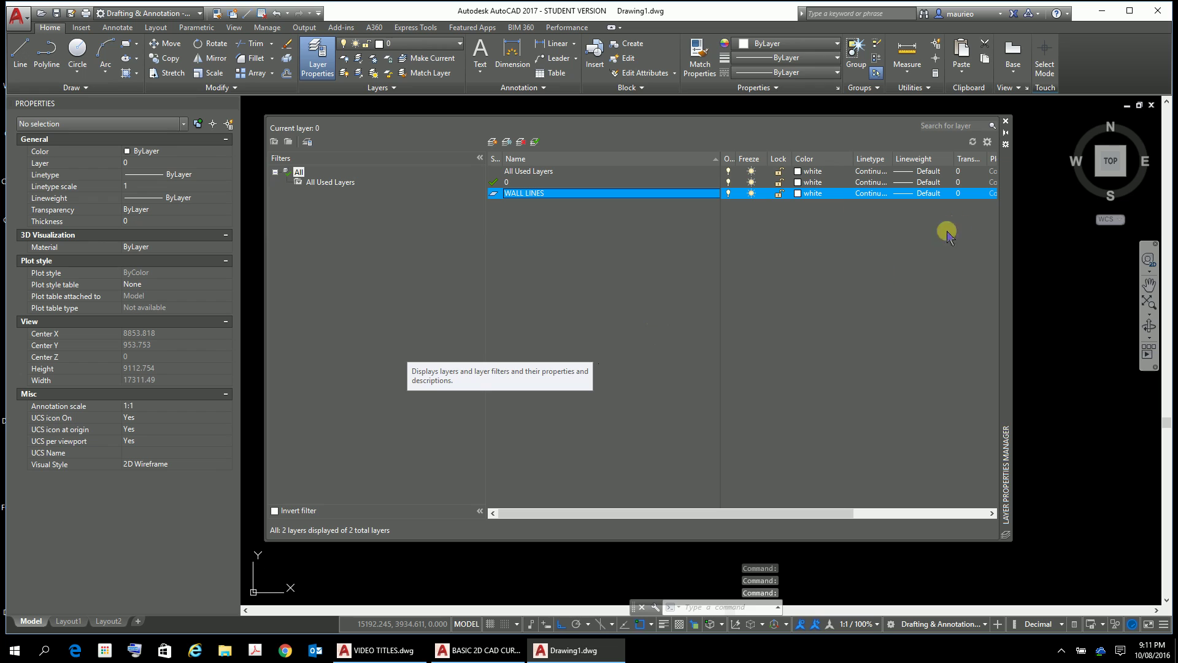
pyautogui.click(822, 195)
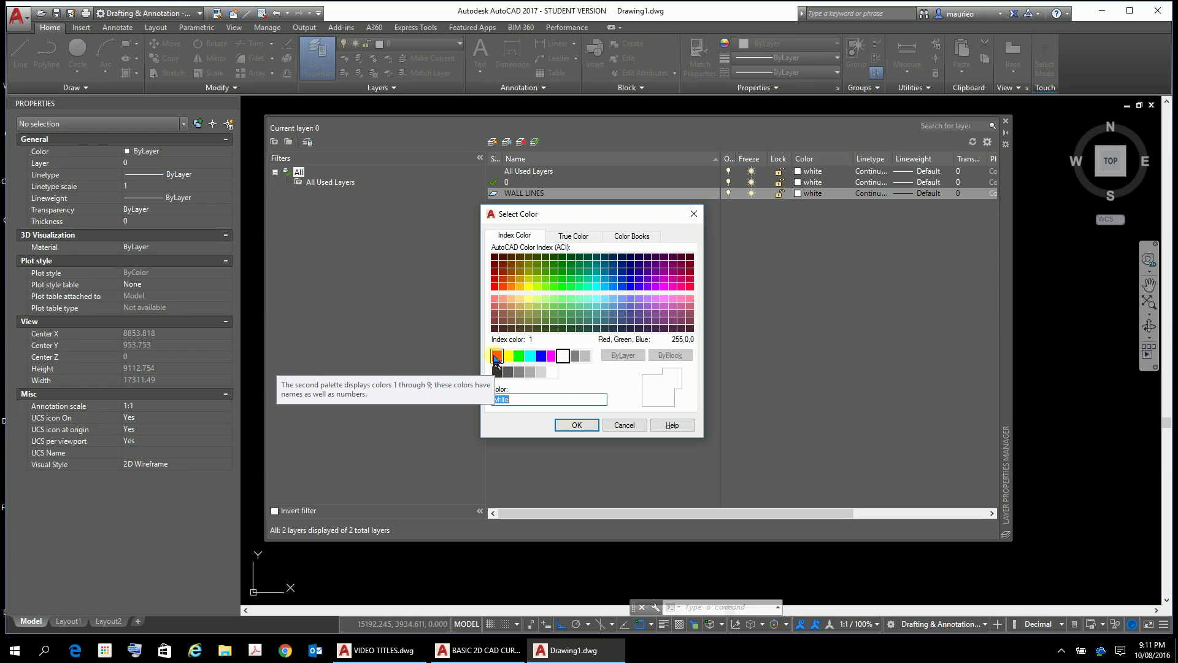
pyautogui.click(497, 356)
pyautogui.click(577, 425)
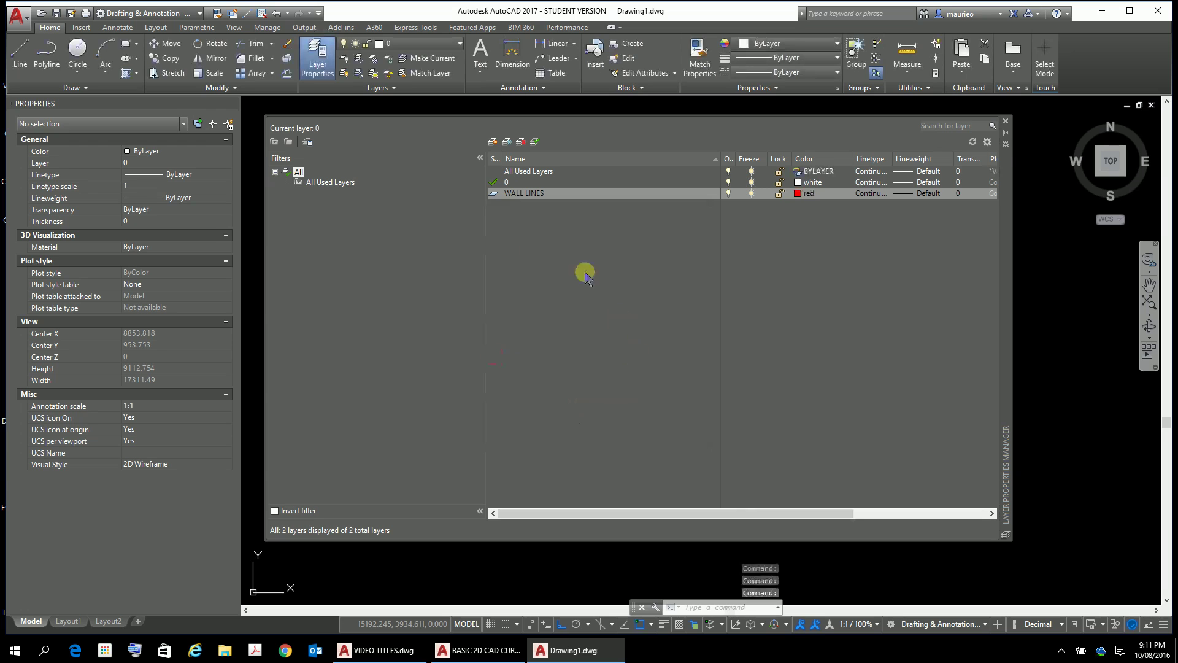
# - Add a second new layer named WALL HATCH
pyautogui.rightClick(514, 206)
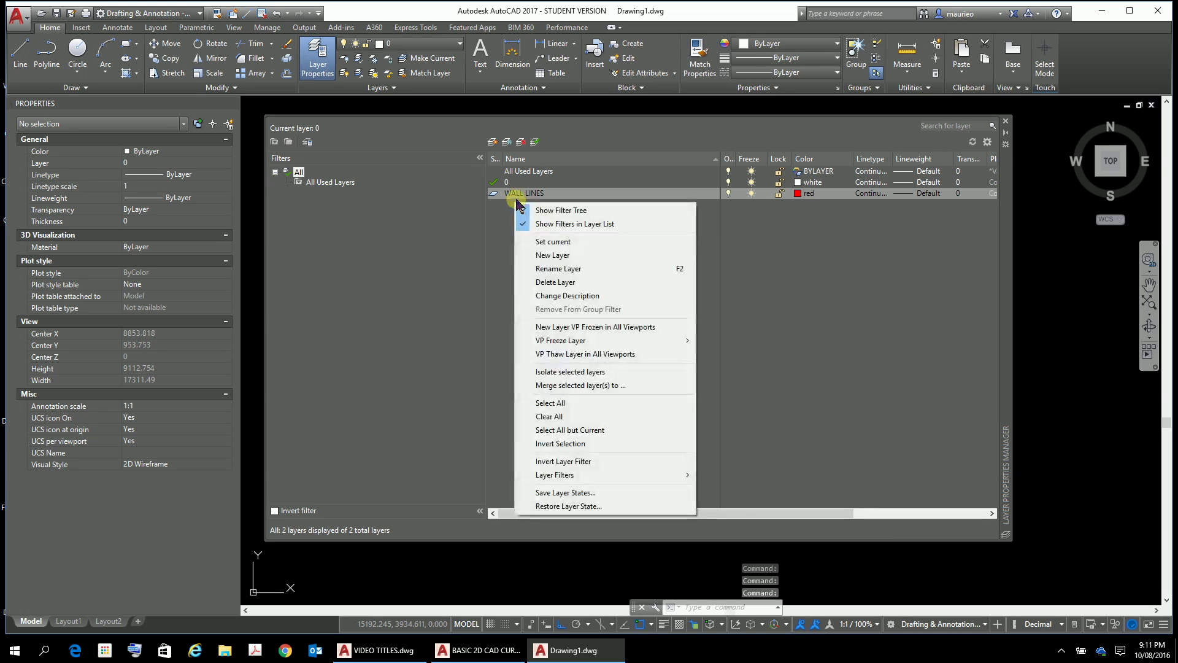
pyautogui.click(563, 258)
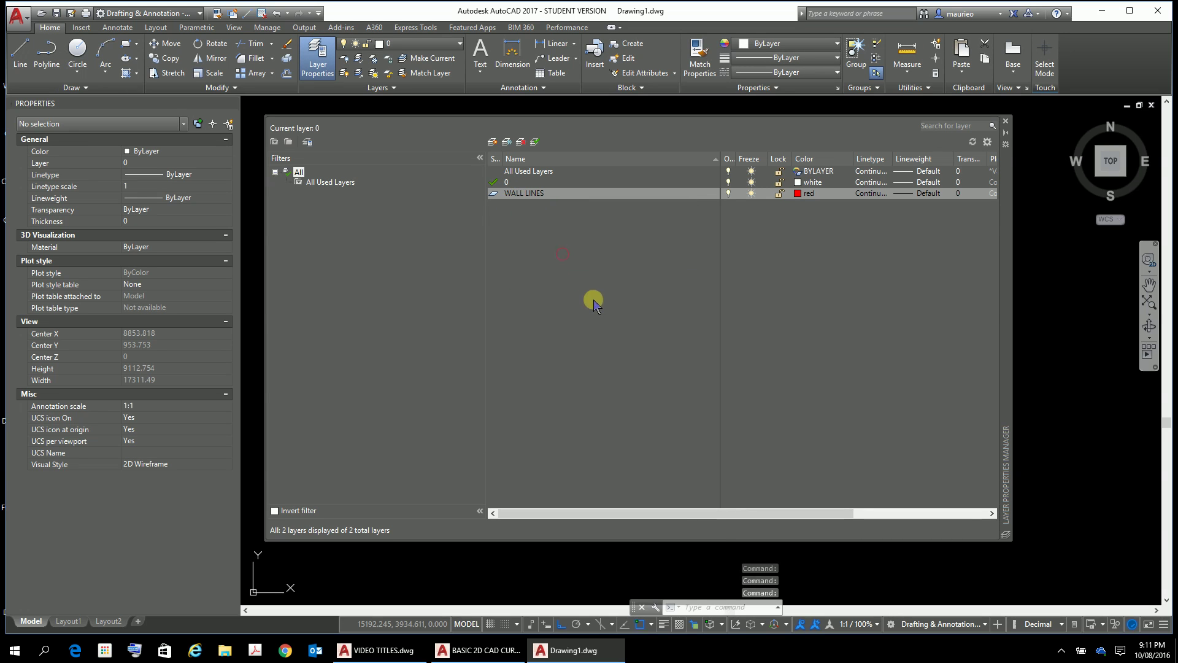
pyautogui.write('WALL HATCH')
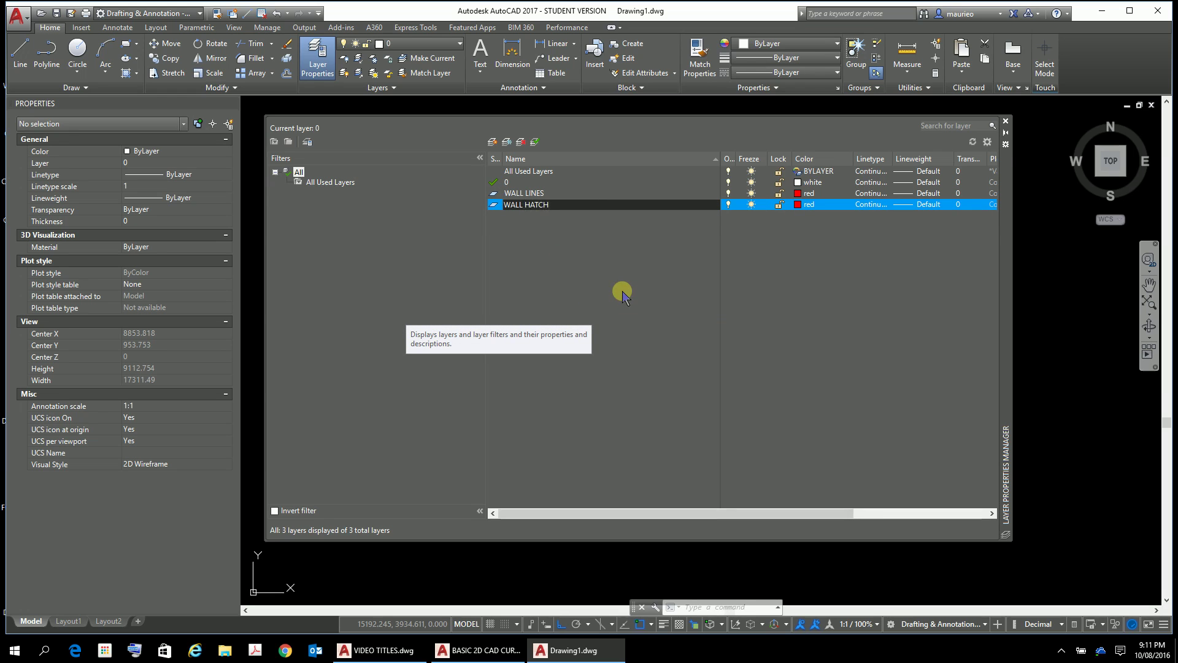
pyautogui.press('Return')
pyautogui.click(833, 578)
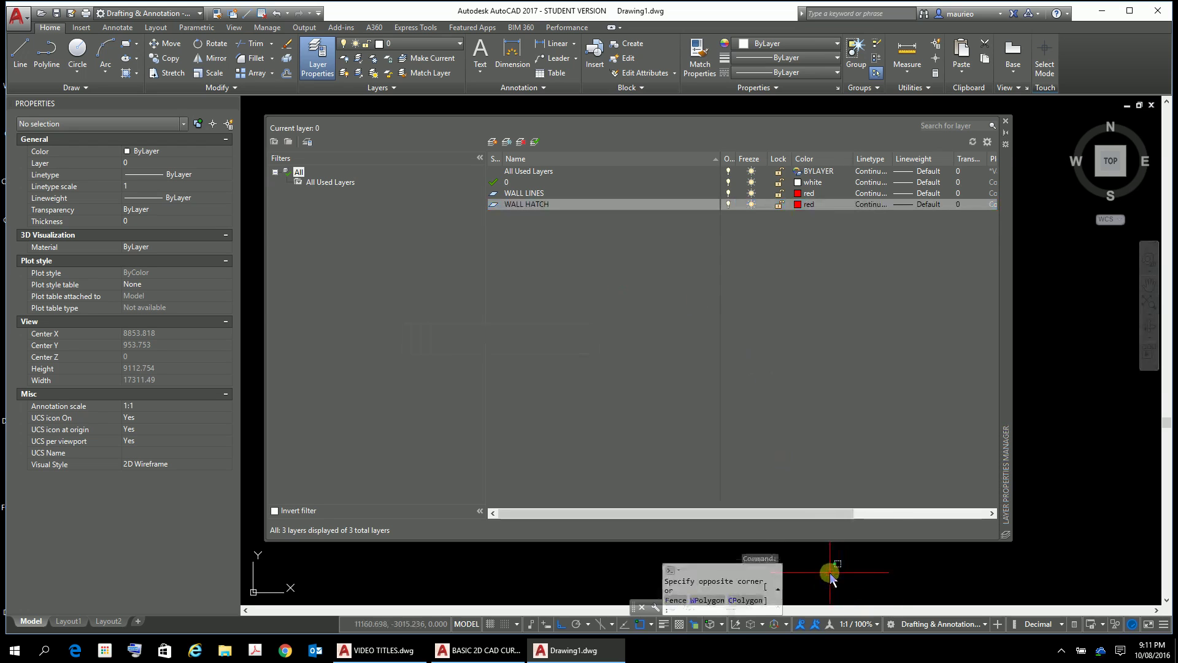
pyautogui.click(827, 577)
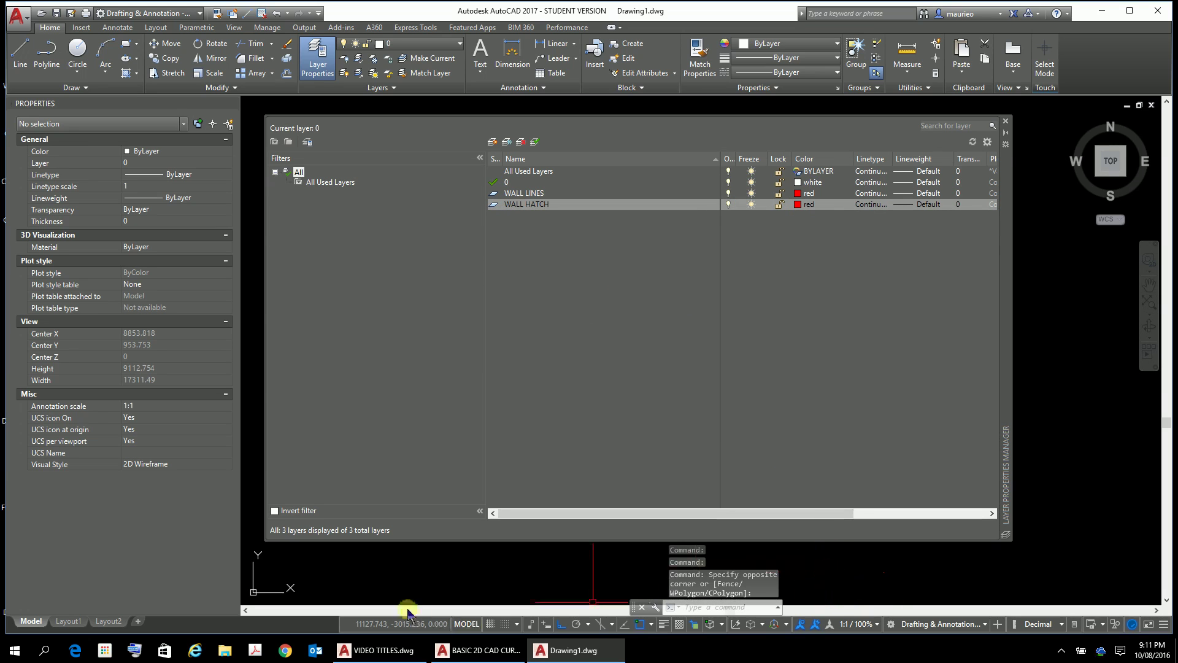
pyautogui.click(478, 654)
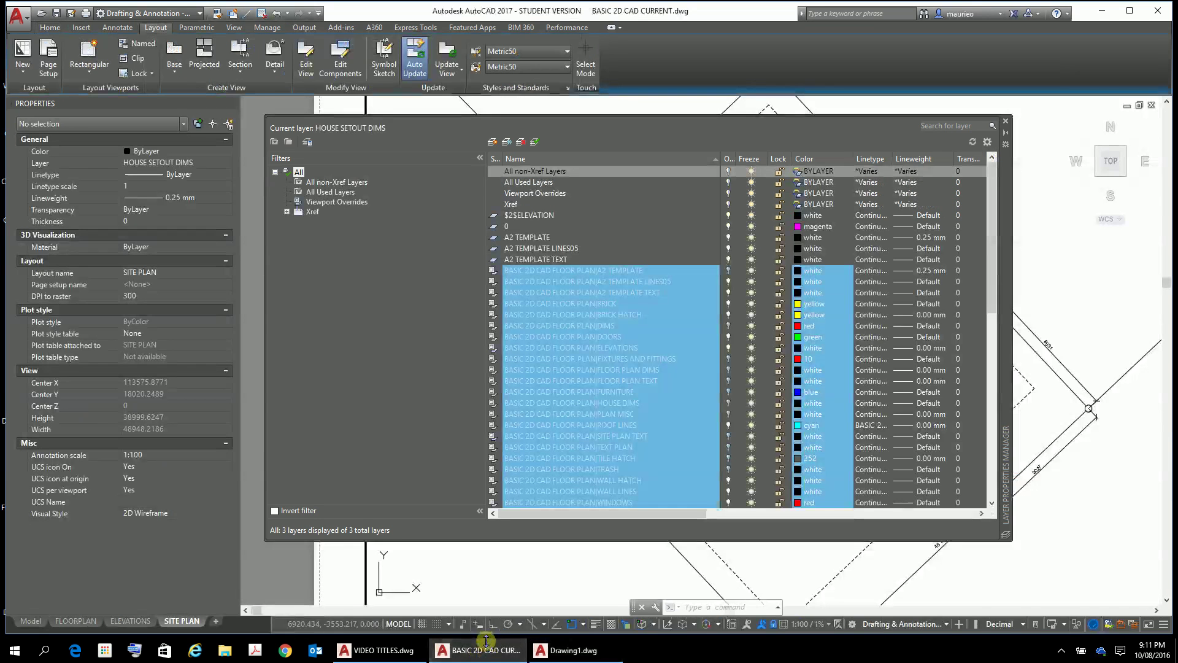
# - Show BASIC 2D CAD CURRENT in model space, close Layer Properties, and zoom to BED 2
pyautogui.click(603, 570)
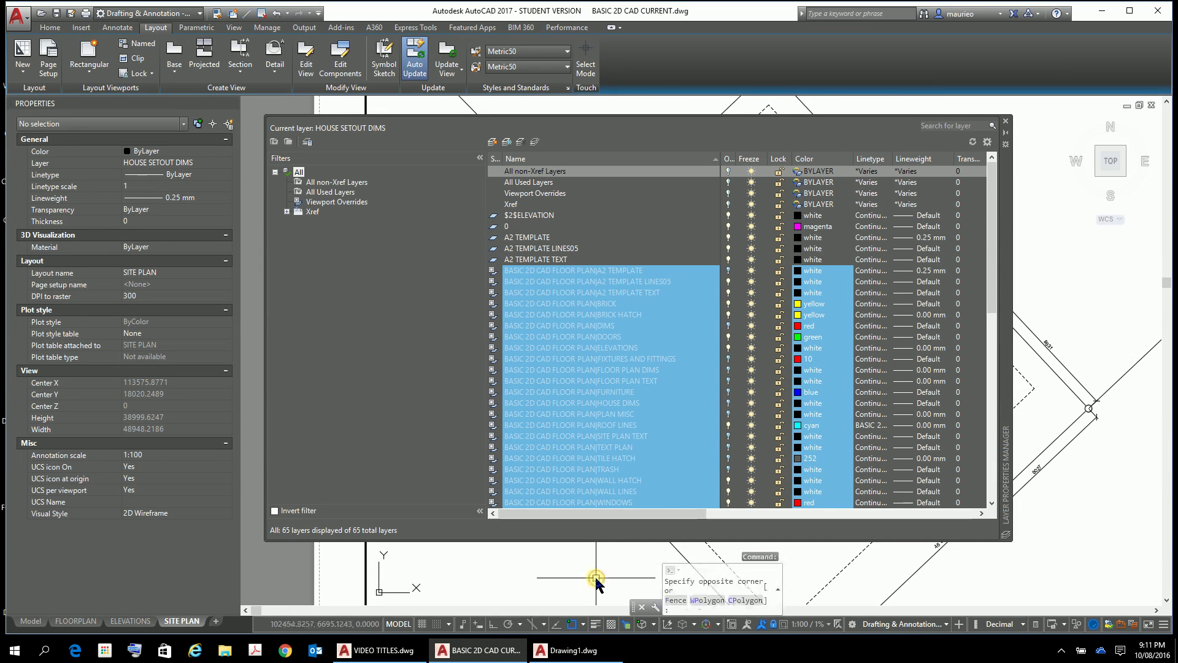
pyautogui.click(596, 579)
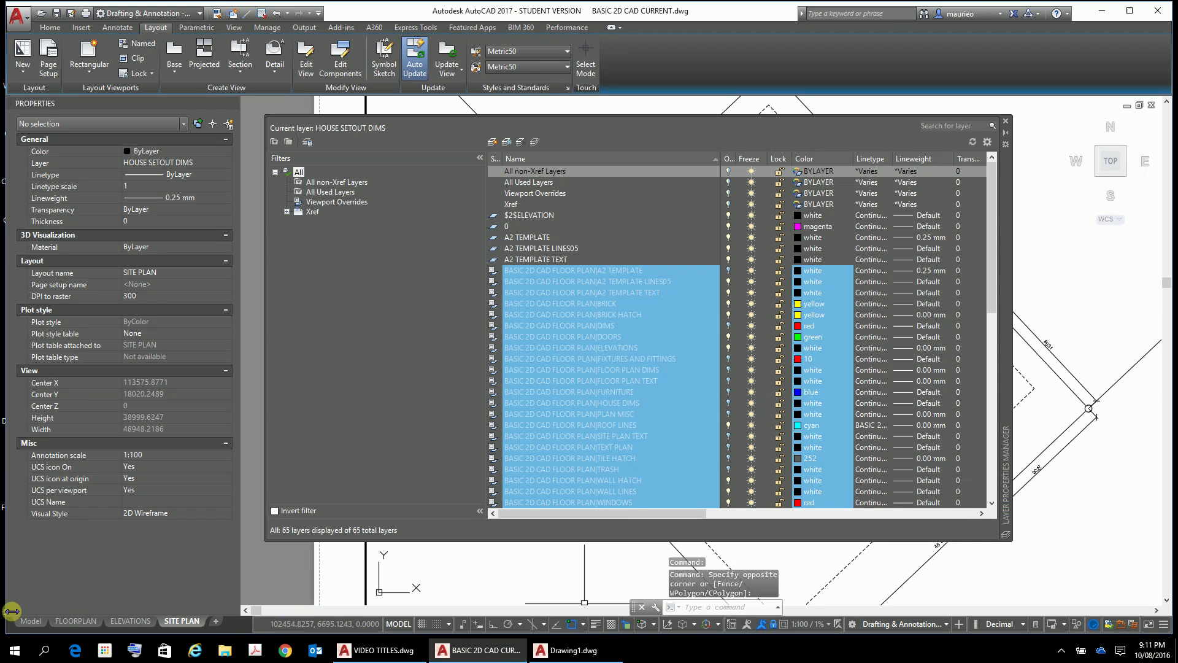
pyautogui.click(30, 621)
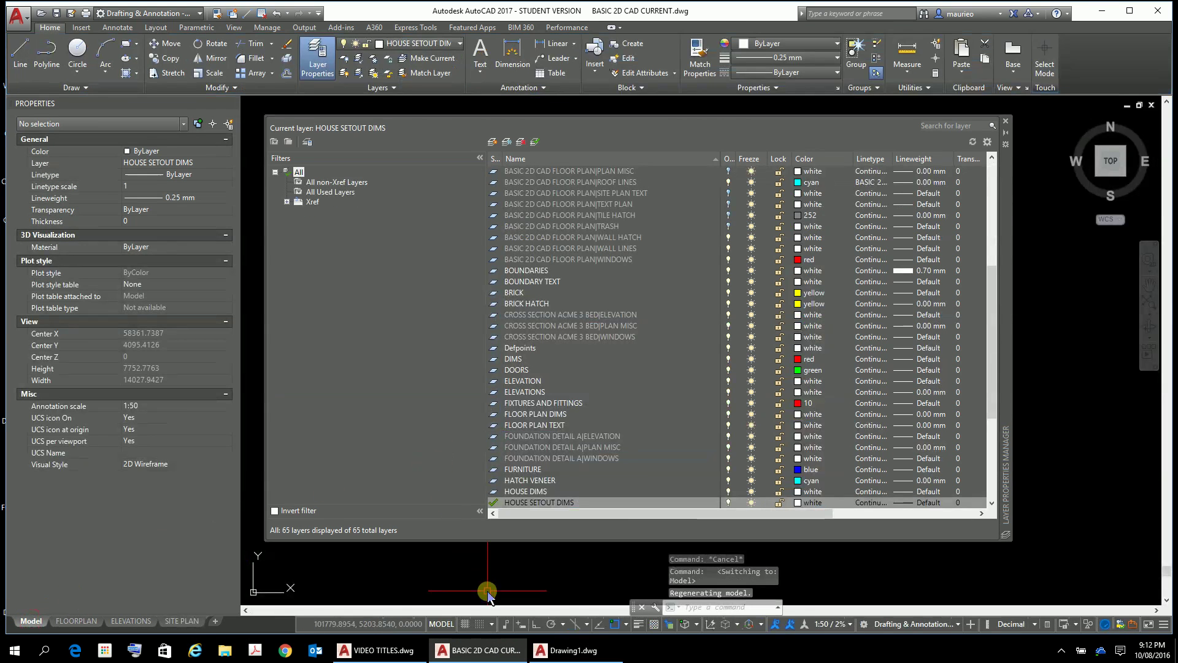
pyautogui.click(1005, 121)
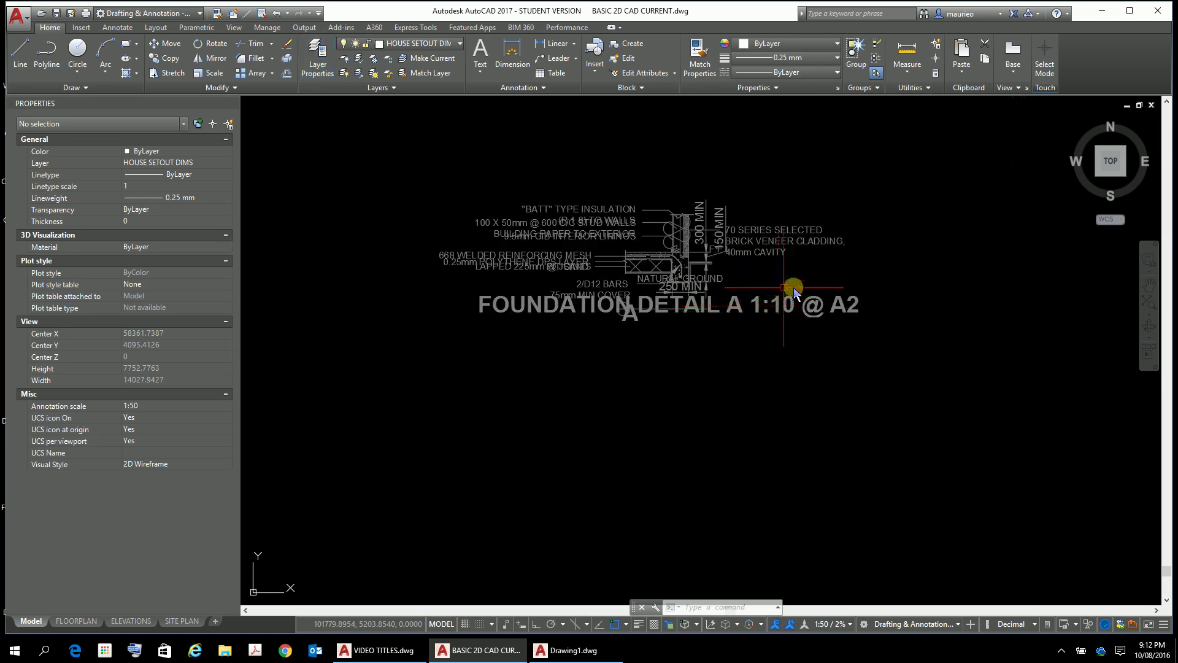
pyautogui.scroll(-10, 794, 287)
pyautogui.scroll(2, 430, 300)
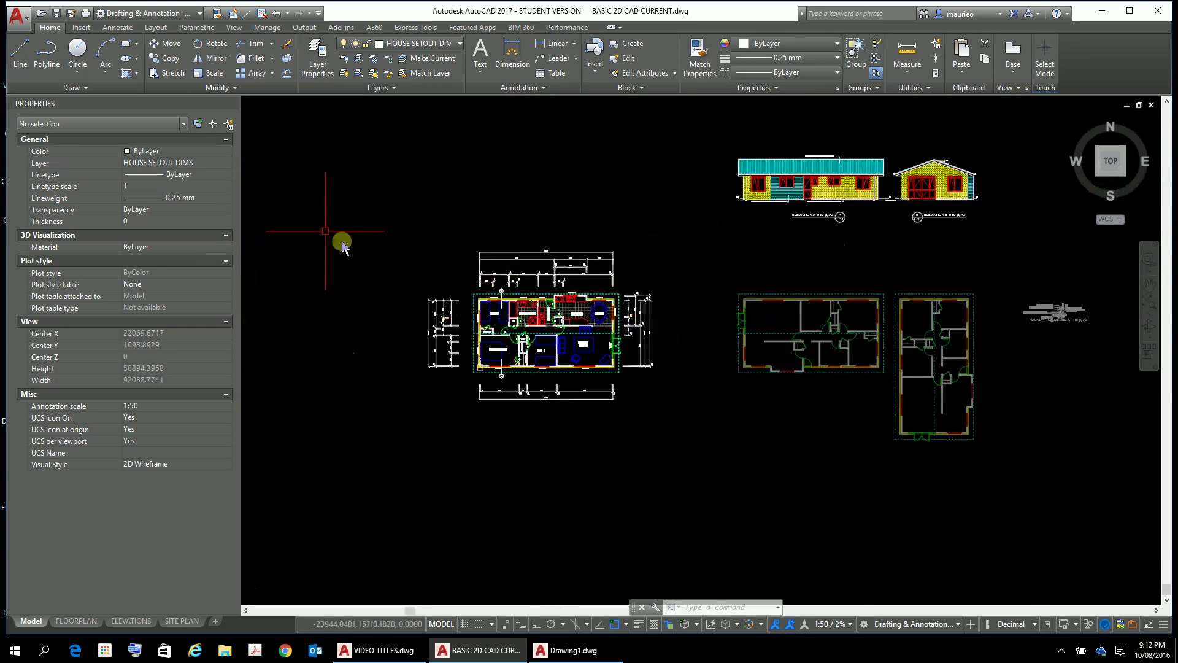
pyautogui.scroll(7, 441, 273)
pyautogui.scroll(6, 636, 312)
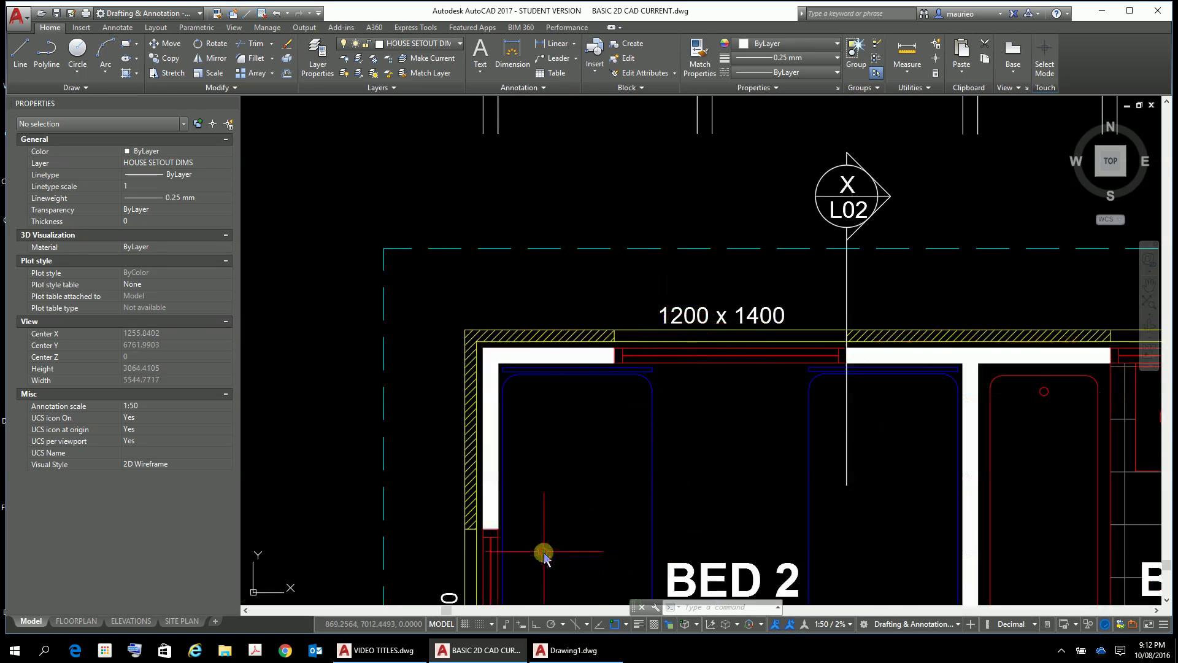
pyautogui.moveTo(513, 553); pyautogui.dragTo(632, 179, button='middle')
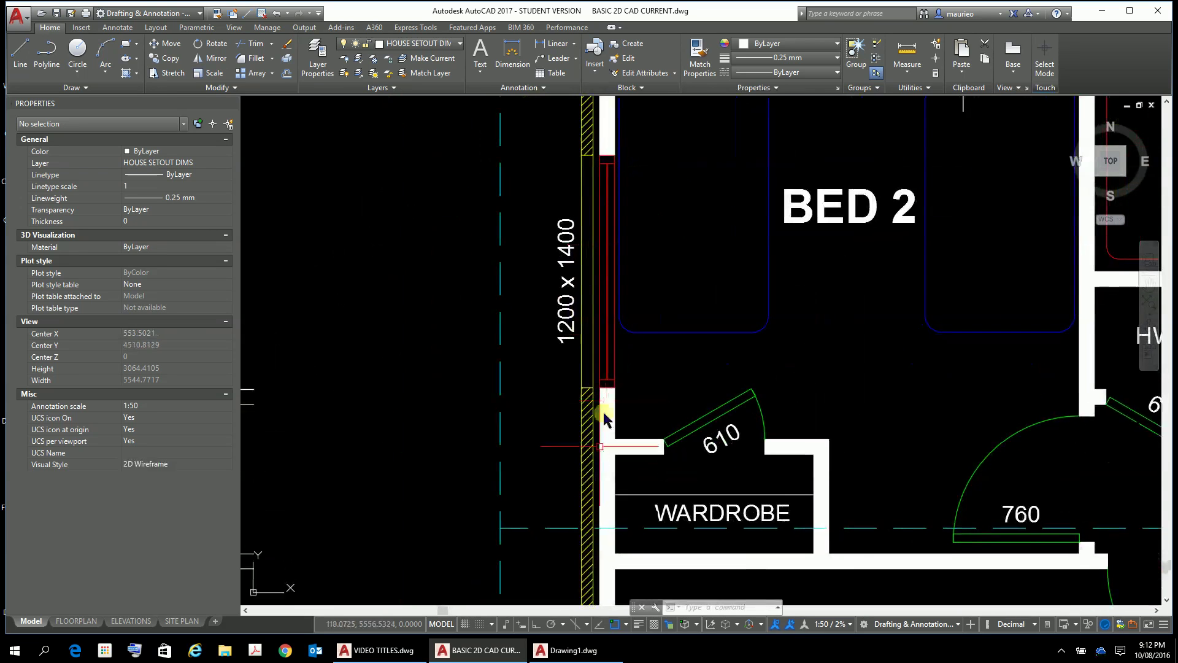
pyautogui.scroll(8, 595, 436)
pyautogui.scroll(-4, 613, 415)
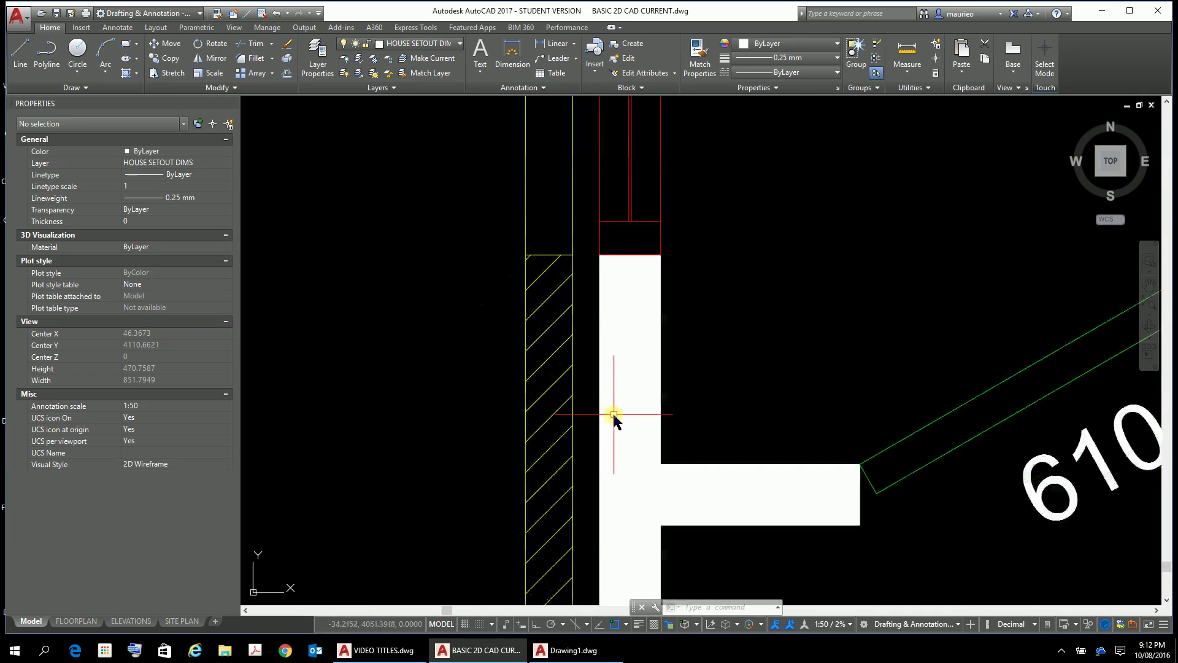
pyautogui.scroll(-3, 613, 411)
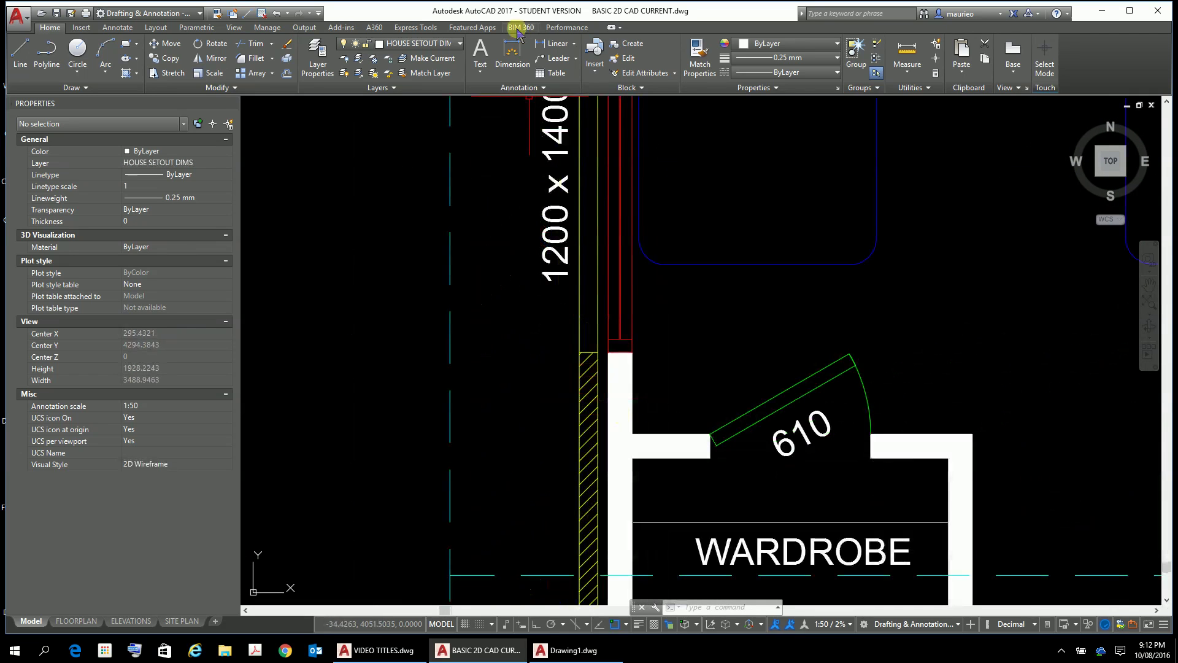
# - Turn the WALL HATCH layer off and back on from the layer dropdown
pyautogui.click(458, 44)
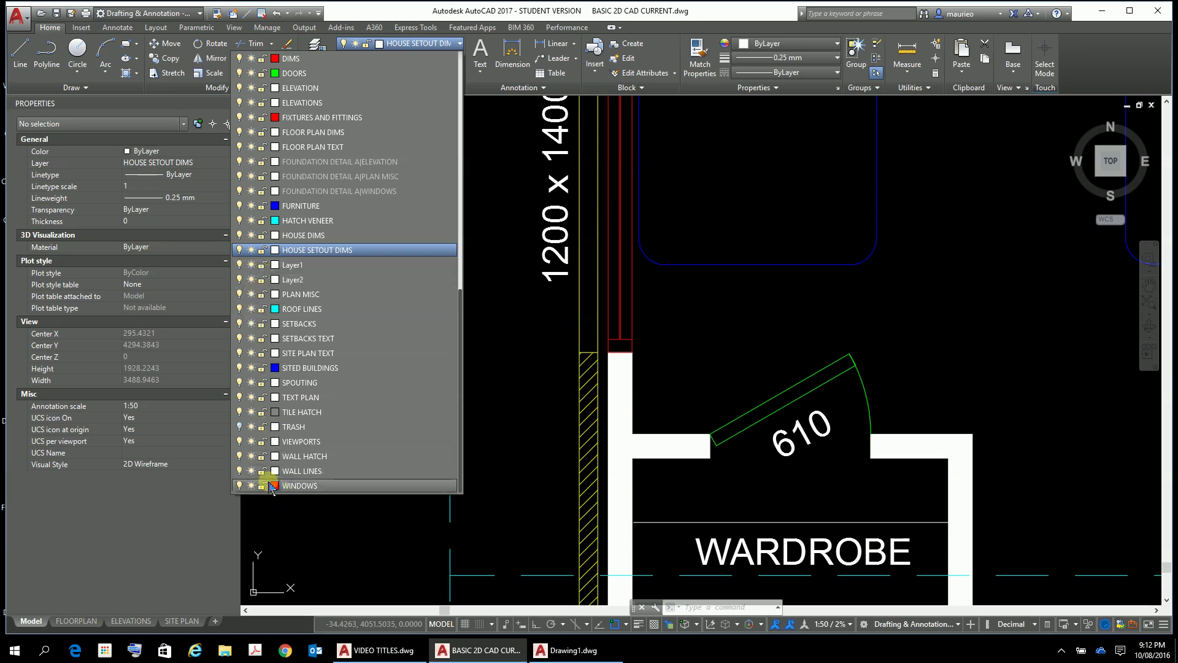
pyautogui.click(239, 457)
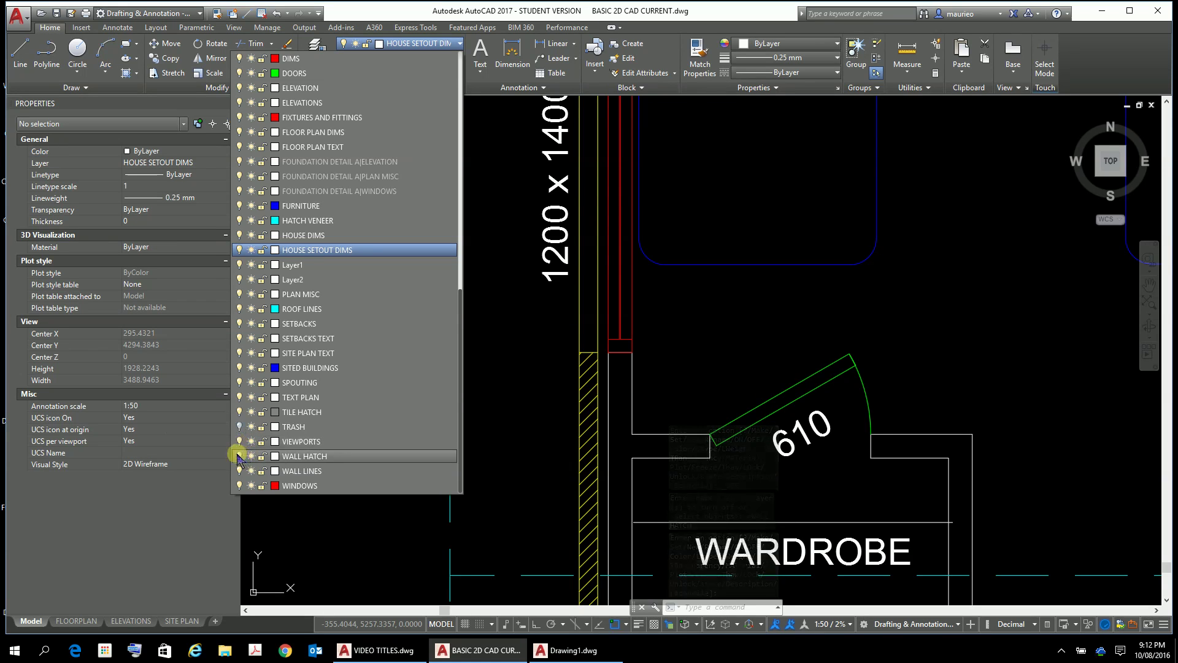
pyautogui.click(239, 457)
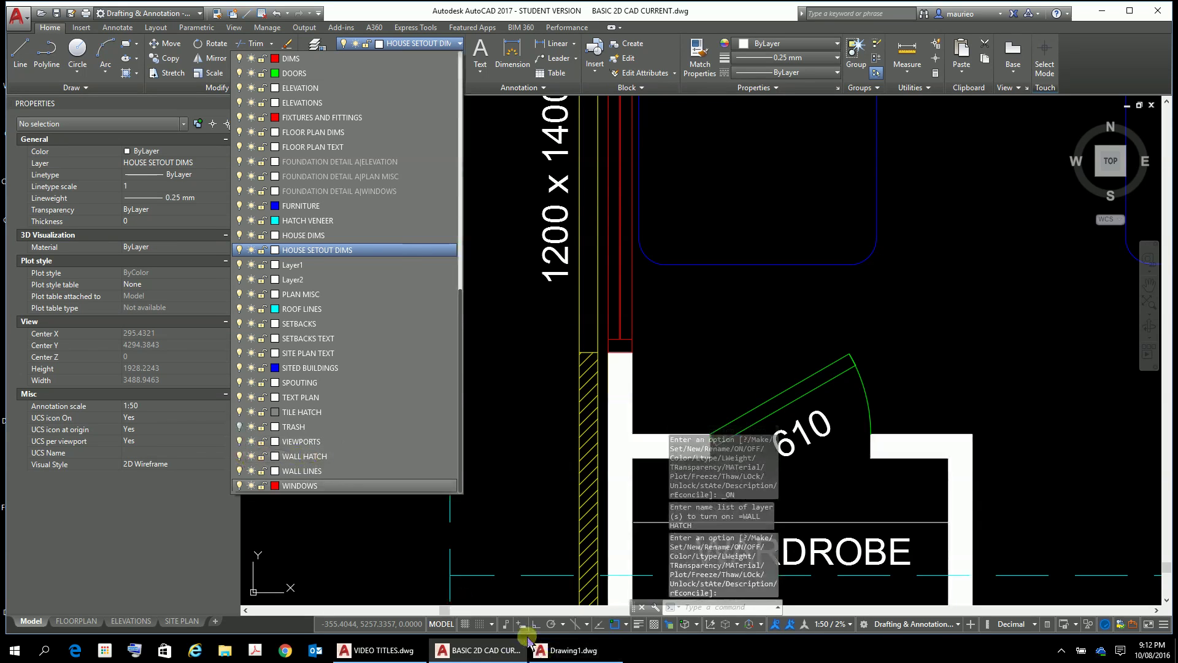
pyautogui.click(555, 651)
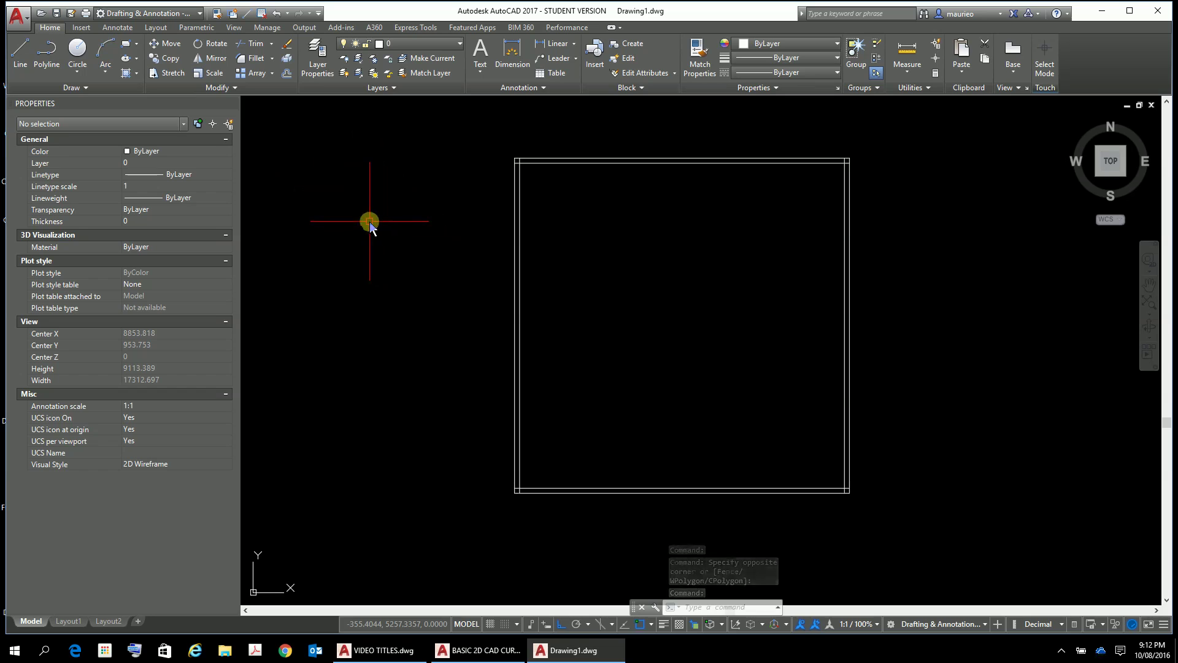
# - Use Save As to replace the Drawing1 name with GARAGE 6X6 and save
pyautogui.click(28, 28)
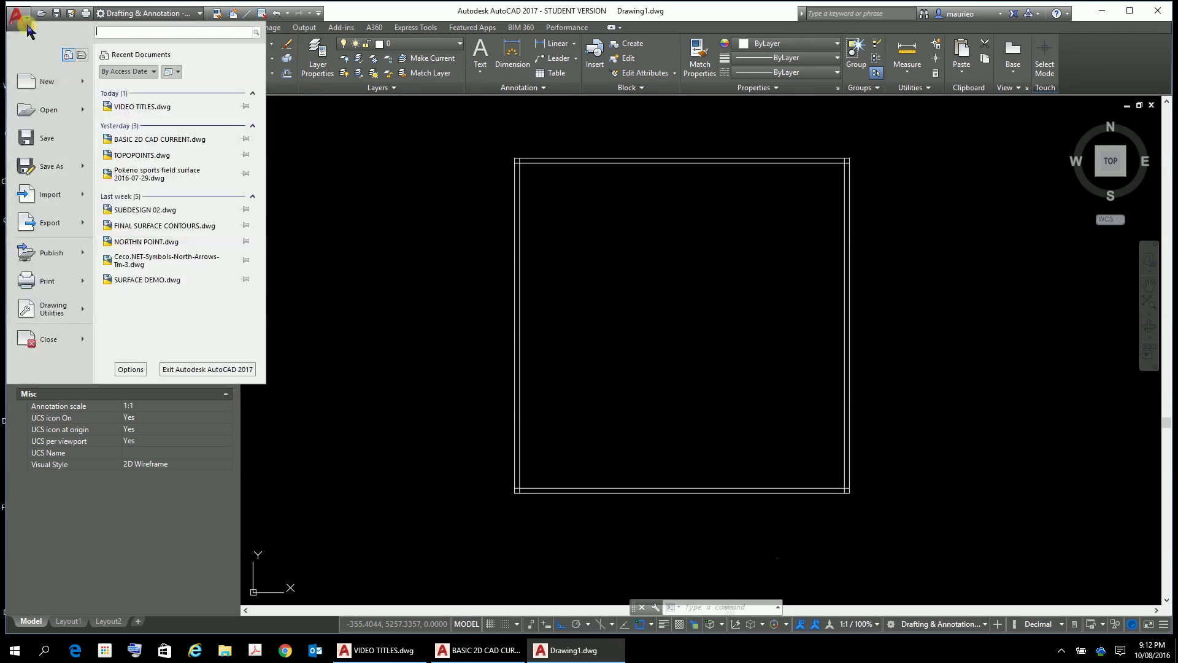
pyautogui.click(54, 166)
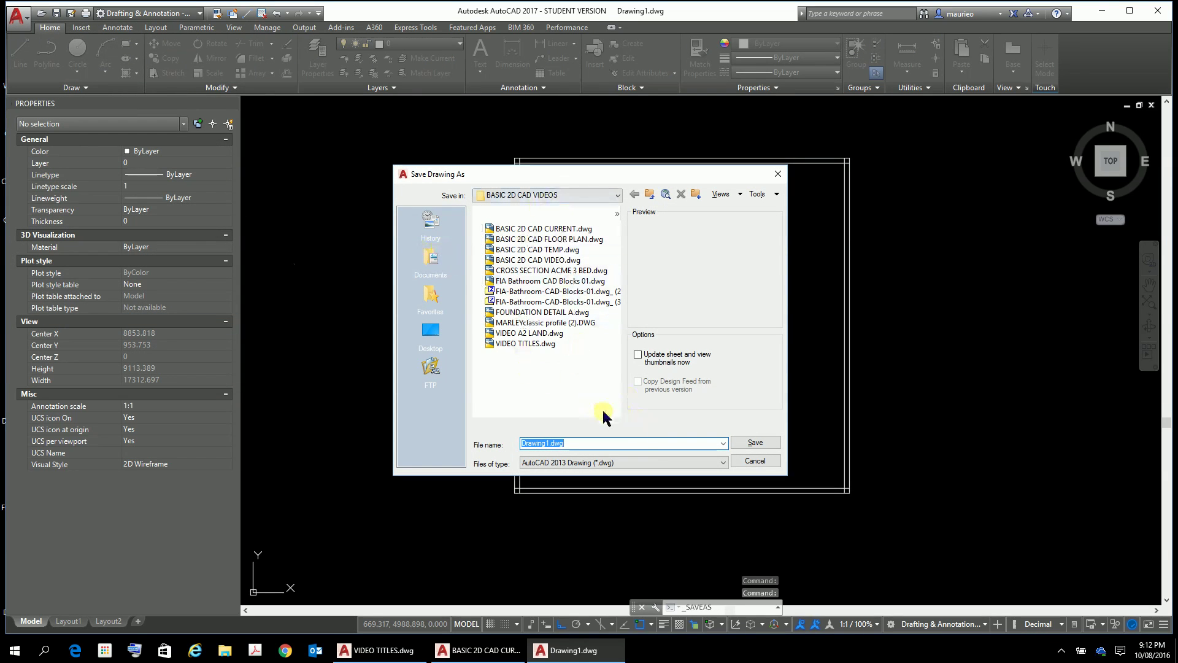
pyautogui.click(629, 444)
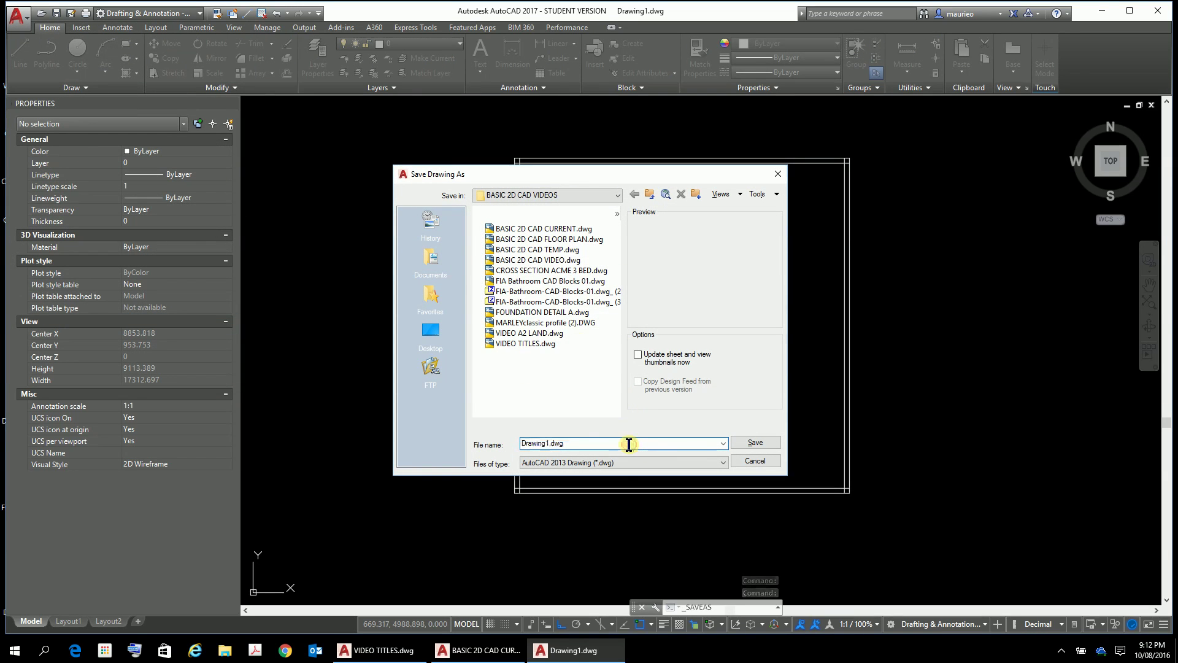
pyautogui.press('BackSpace')
pyautogui.press('BackSpace')
pyautogui.press('BackSpace')
pyautogui.press('BackSpace')
pyautogui.press('BackSpace')
pyautogui.press('BackSpace')
pyautogui.press('BackSpace')
pyautogui.press('BackSpace')
pyautogui.press('BackSpace')
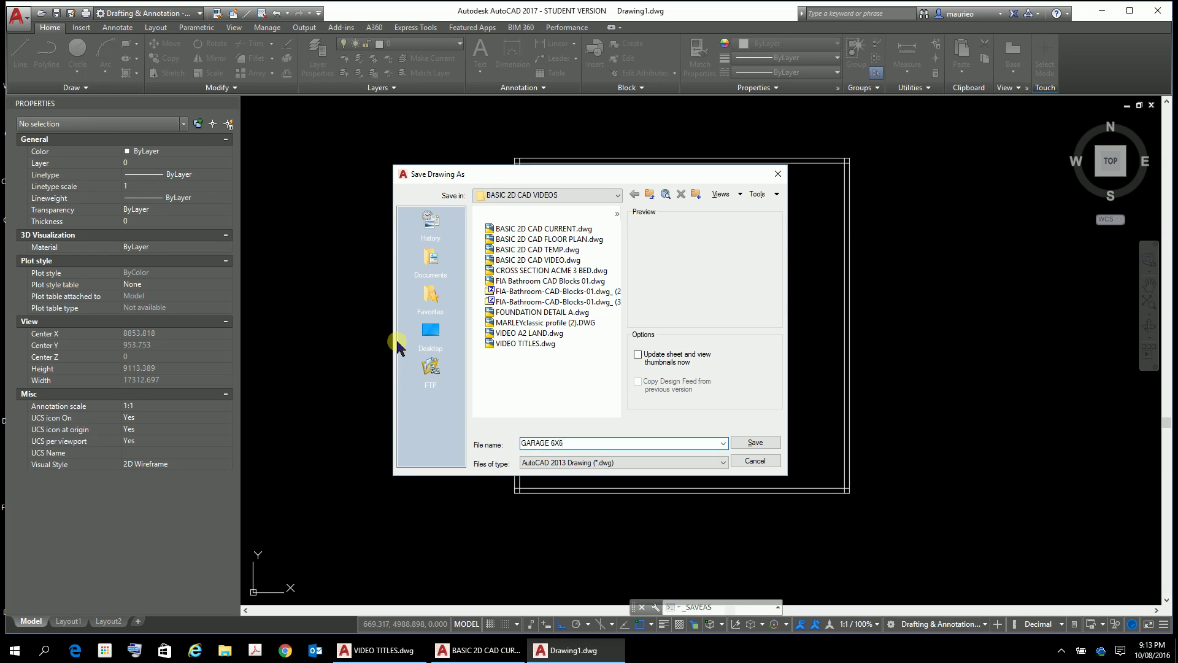
pyautogui.click(754, 442)
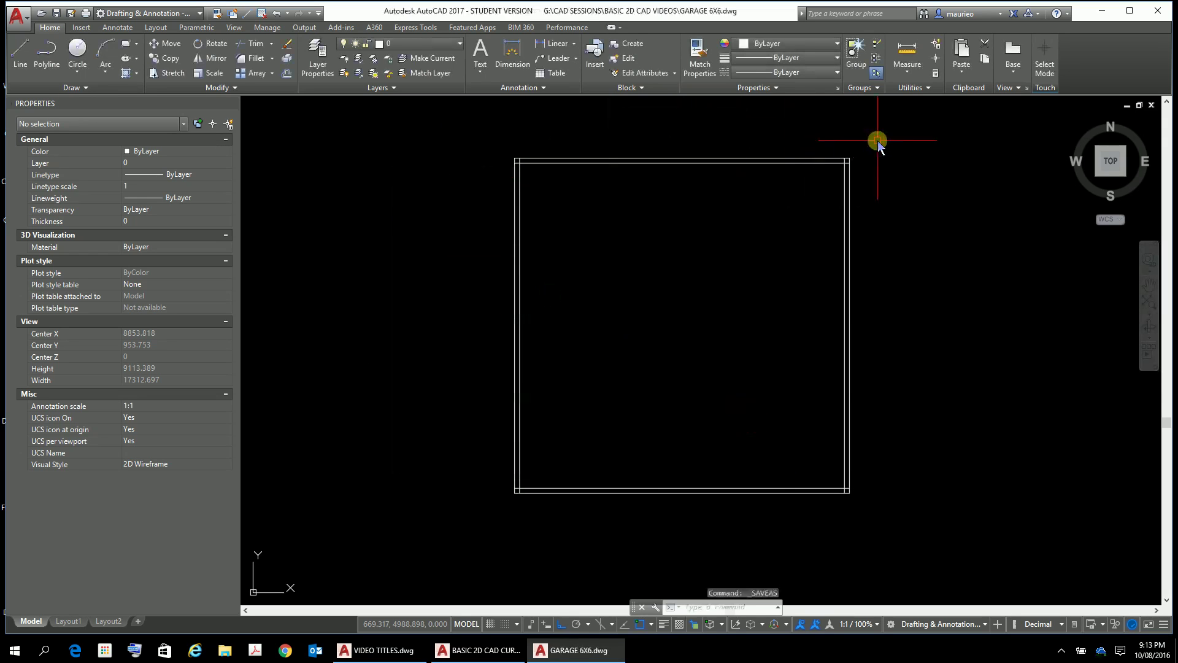
pyautogui.click(878, 140)
# - Set the WALL HATCH layer colour to white (index 7) in Layer Properties Manager
pyautogui.click(462, 509)
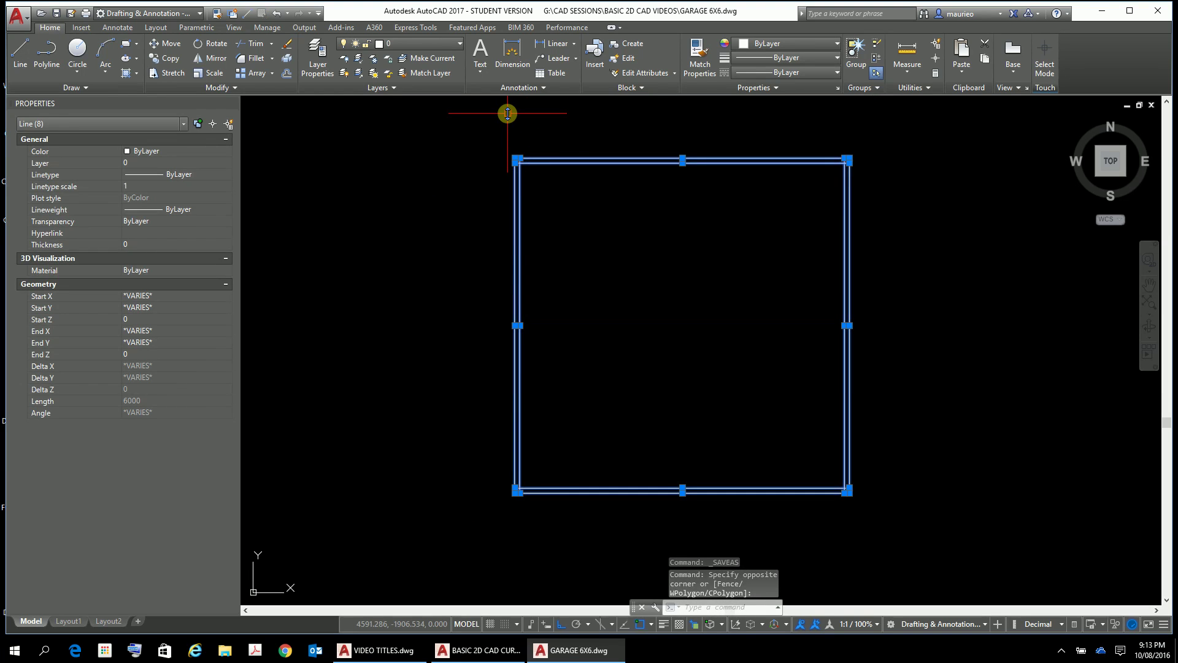
pyautogui.press('Escape')
pyautogui.press('Escape')
pyautogui.press('Escape')
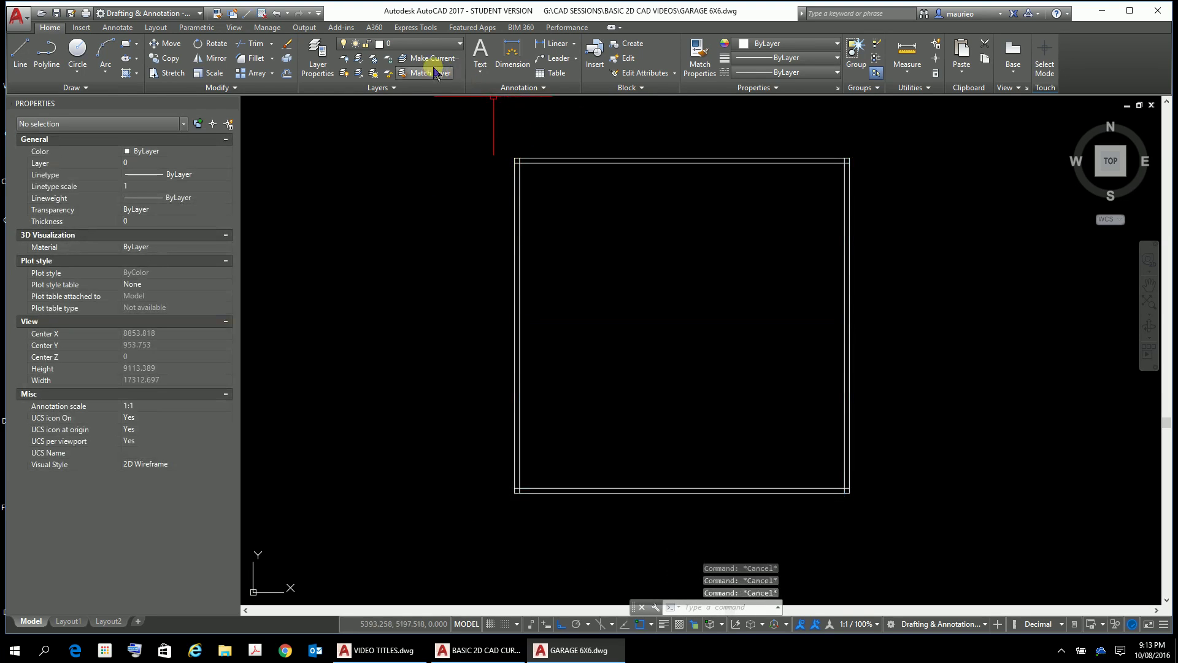
pyautogui.click(322, 70)
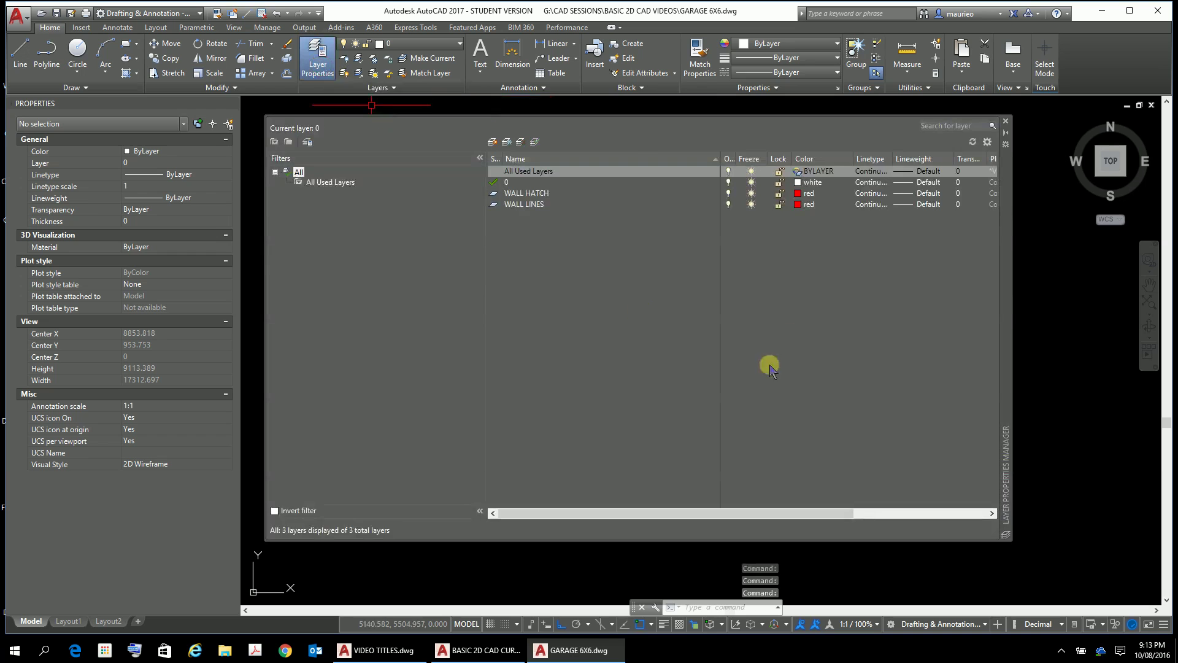
pyautogui.rightClick(806, 196)
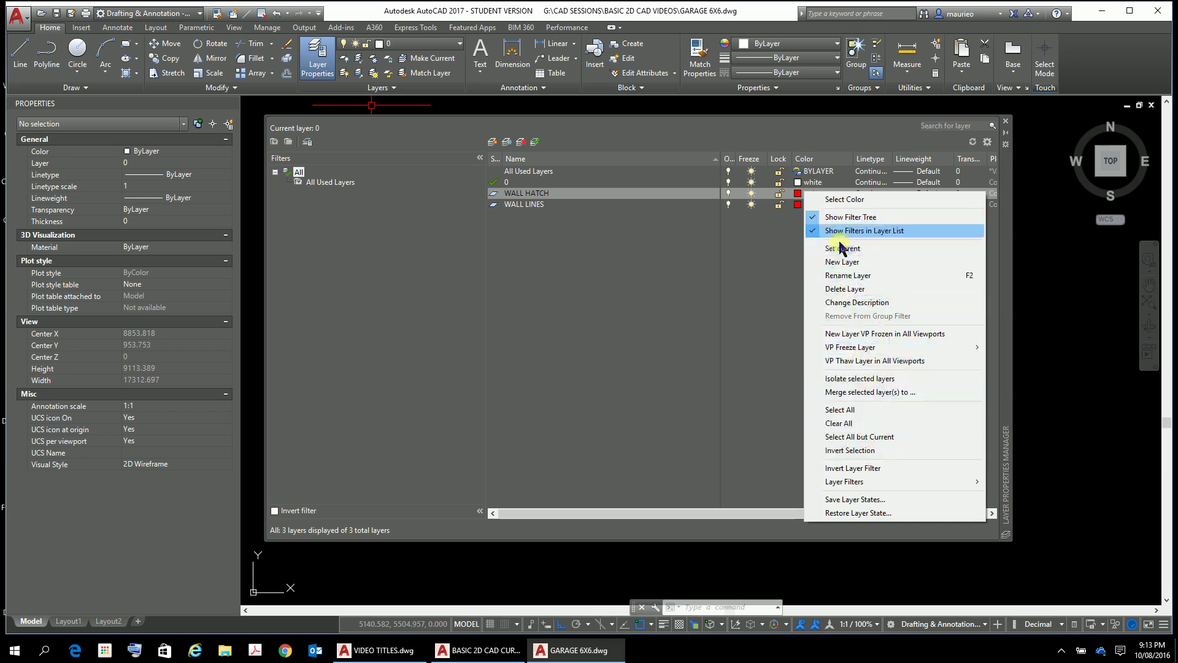
pyautogui.click(843, 208)
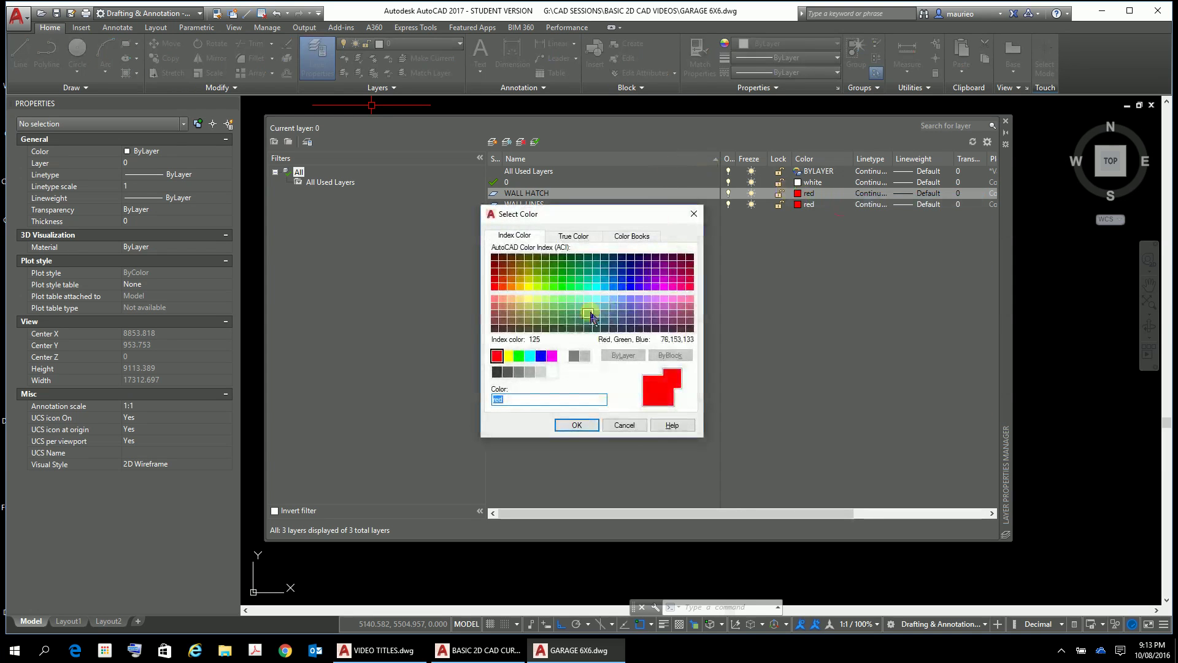
pyautogui.click(562, 357)
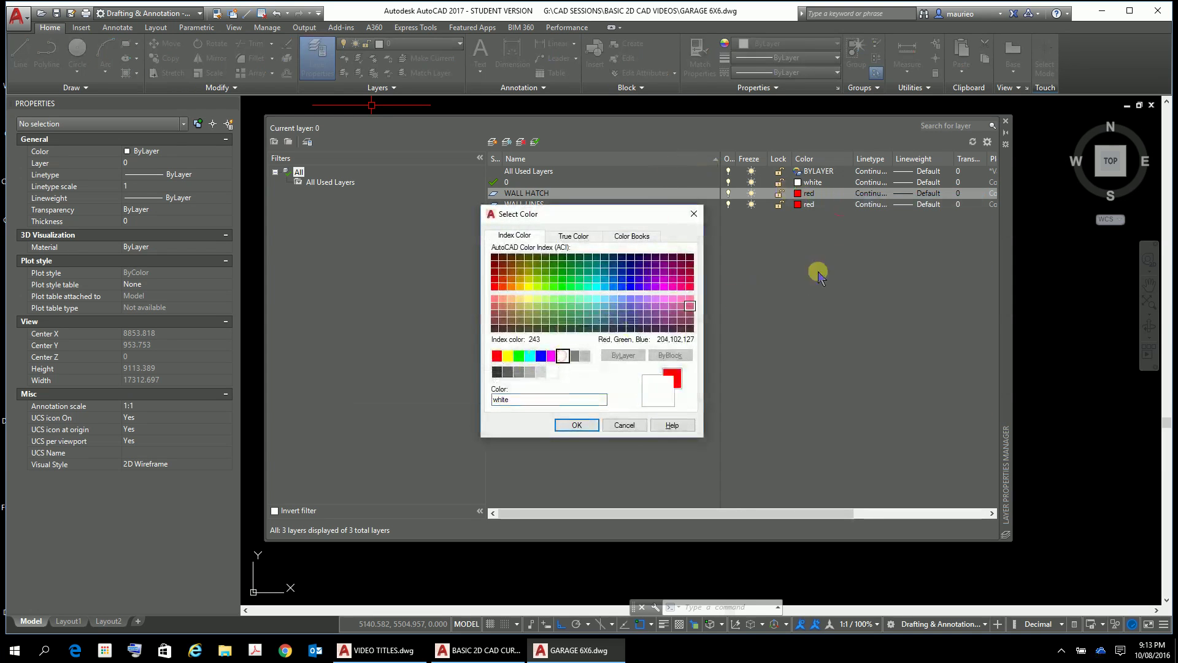
pyautogui.click(571, 426)
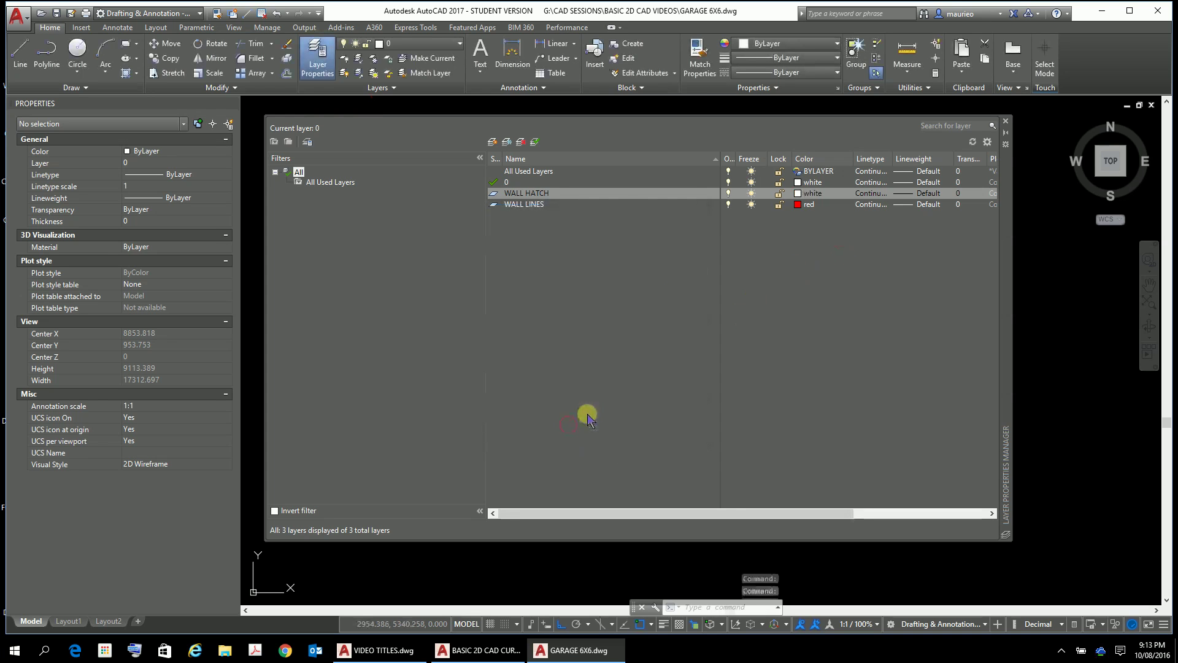
# - Change the WALL LINES layer colour from red to white and close the layer manager
pyautogui.rightClick(799, 206)
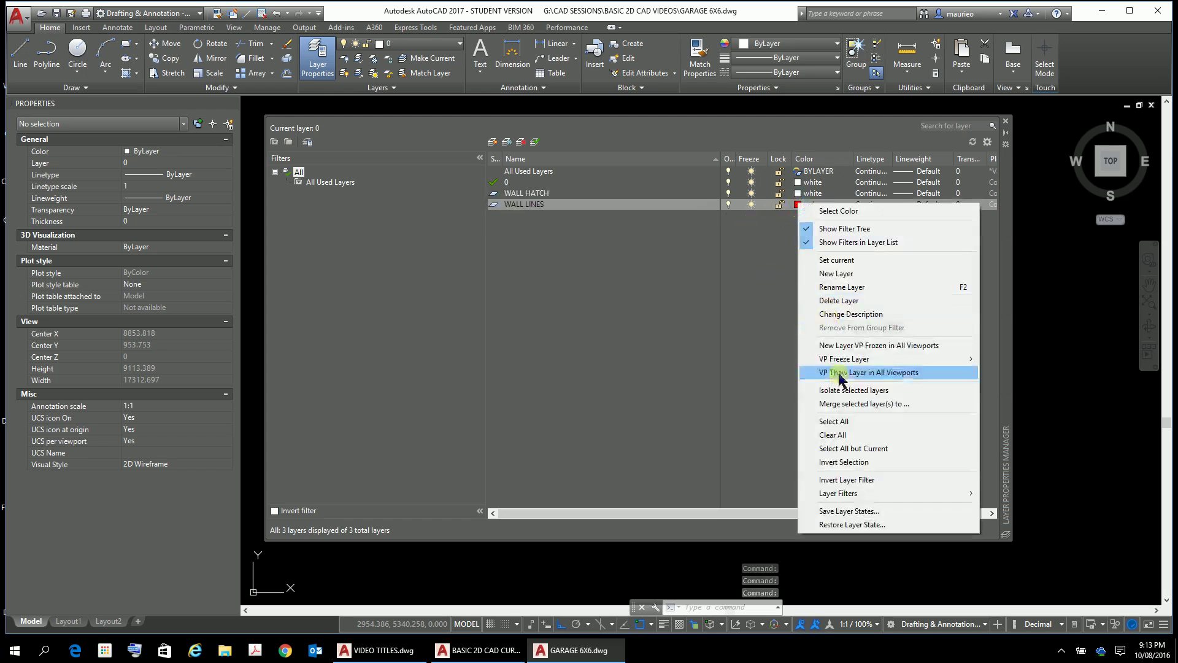
pyautogui.click(828, 212)
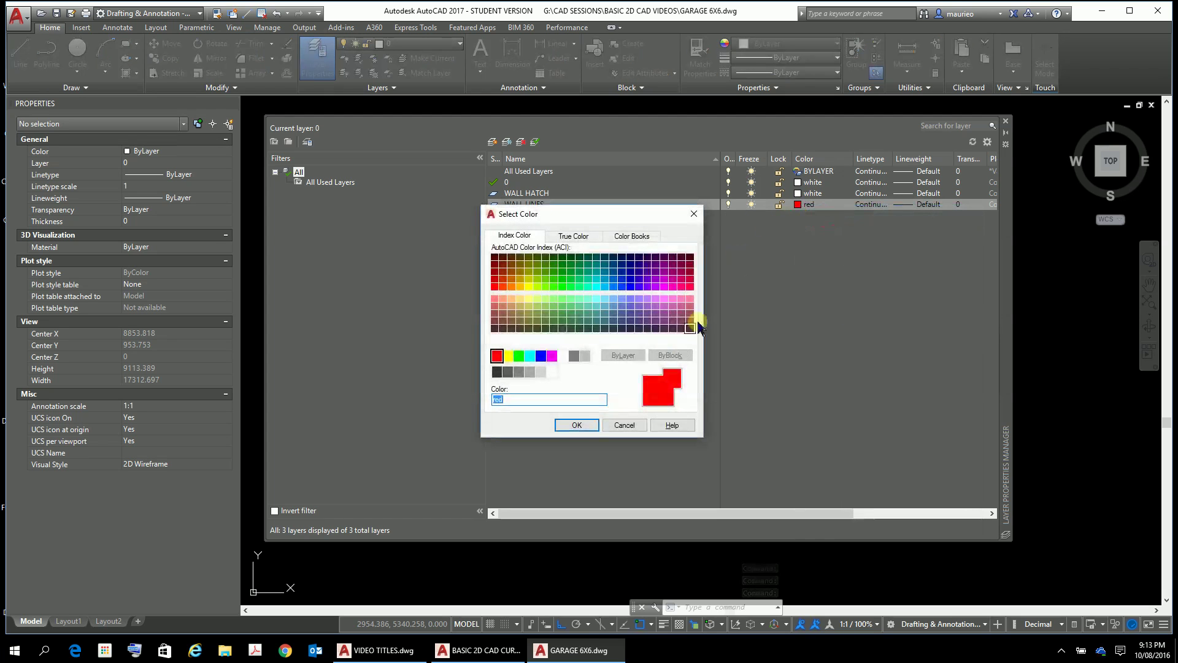
pyautogui.click(562, 355)
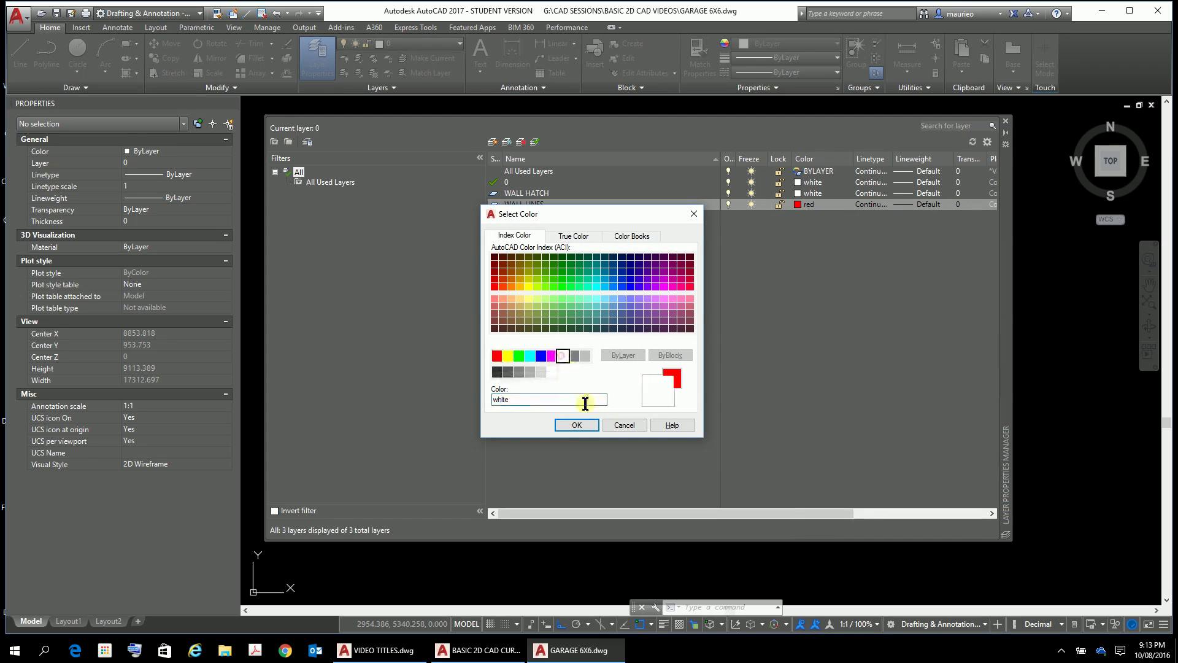
pyautogui.click(577, 425)
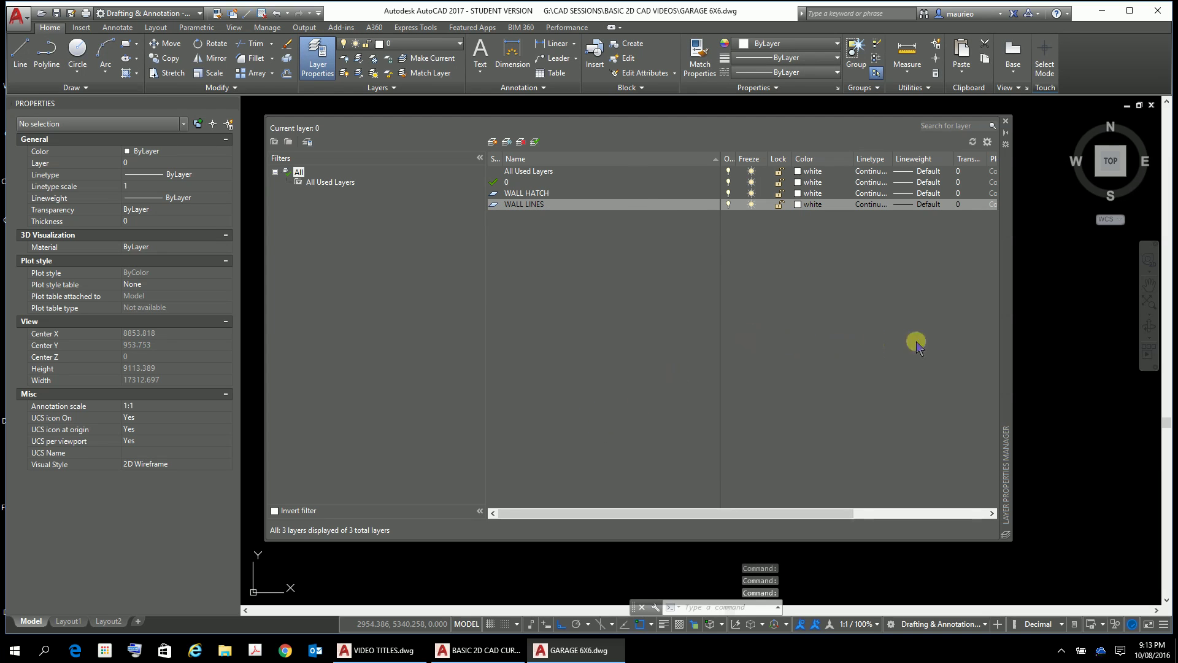
pyautogui.click(1098, 321)
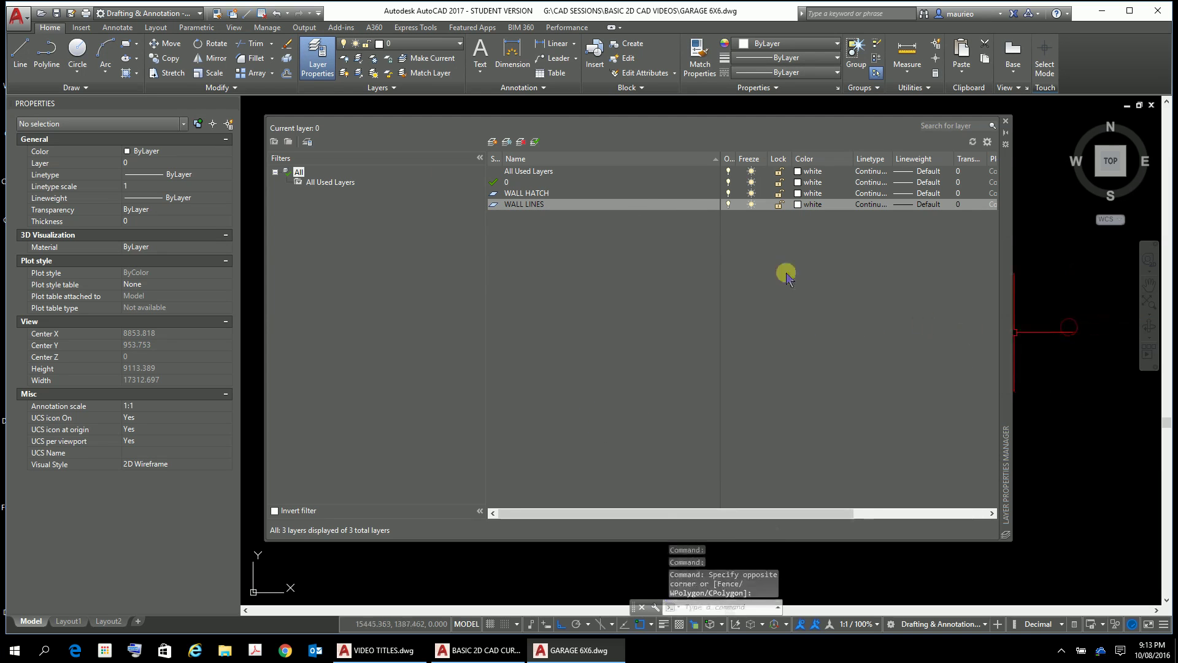
pyautogui.click(1006, 122)
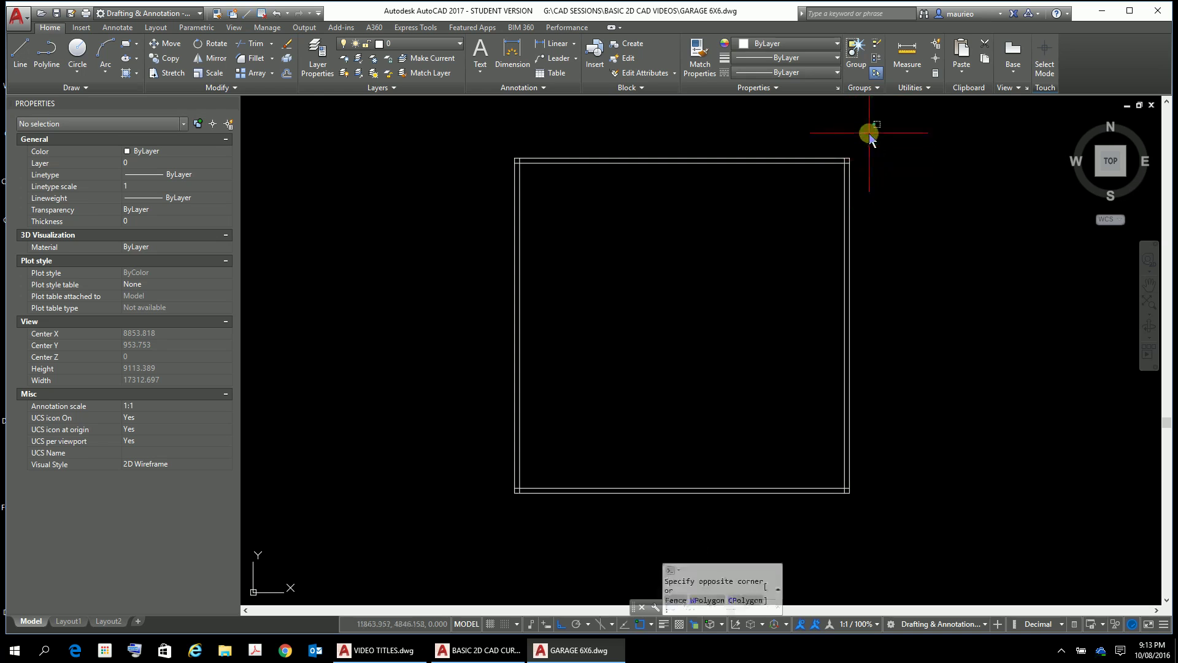
# - Move all eight garage wall lines from layer 0 onto WALL LINES via the Properties palette
pyautogui.click(475, 532)
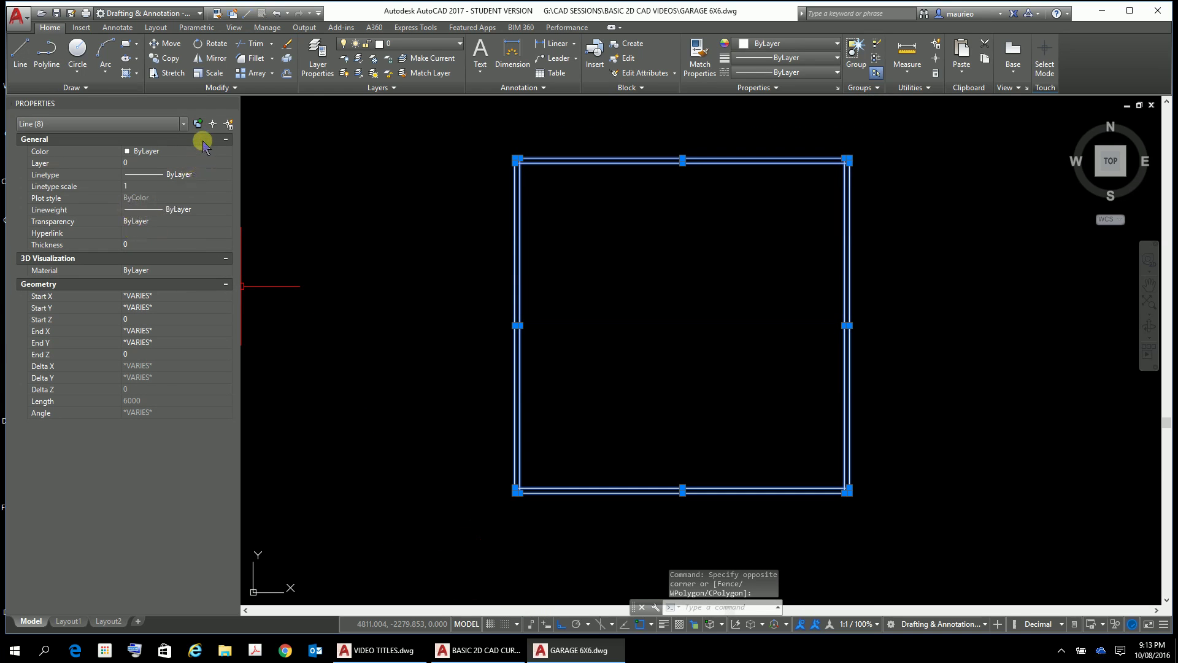
pyautogui.click(191, 162)
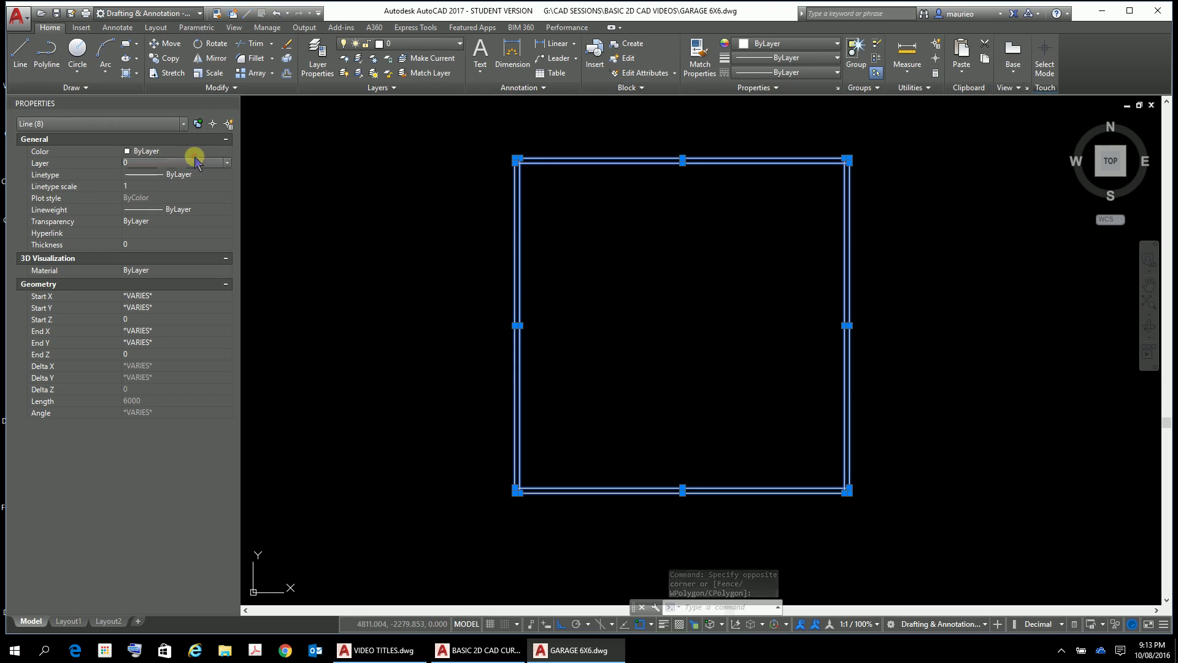
pyautogui.click(227, 163)
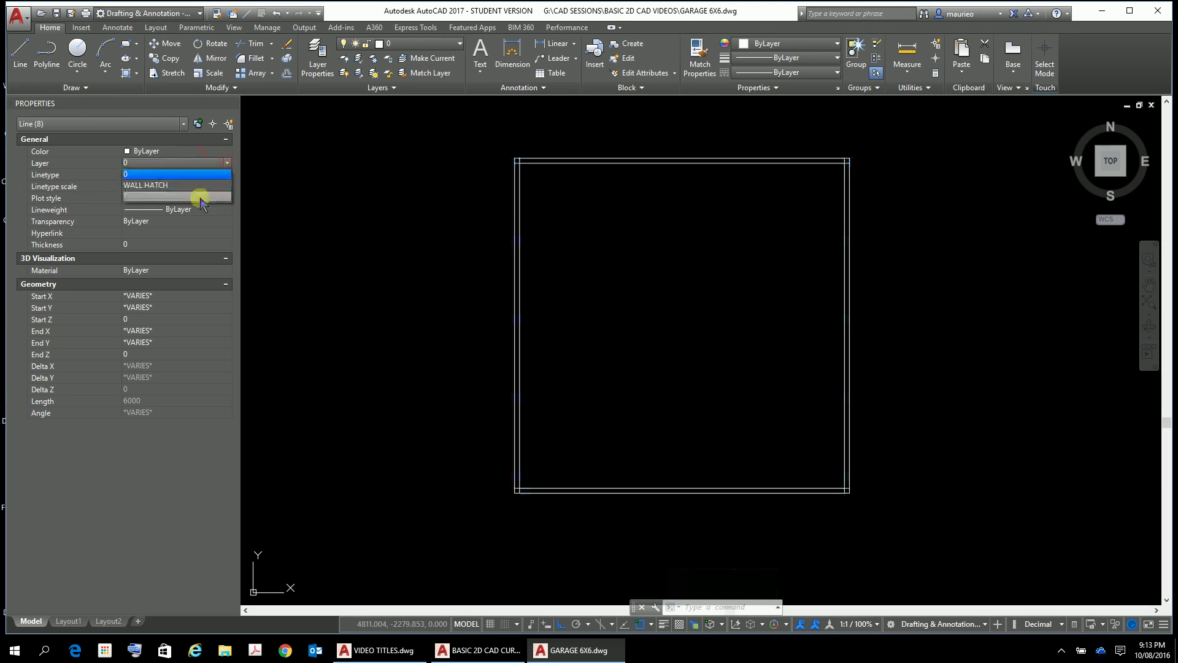
pyautogui.click(164, 196)
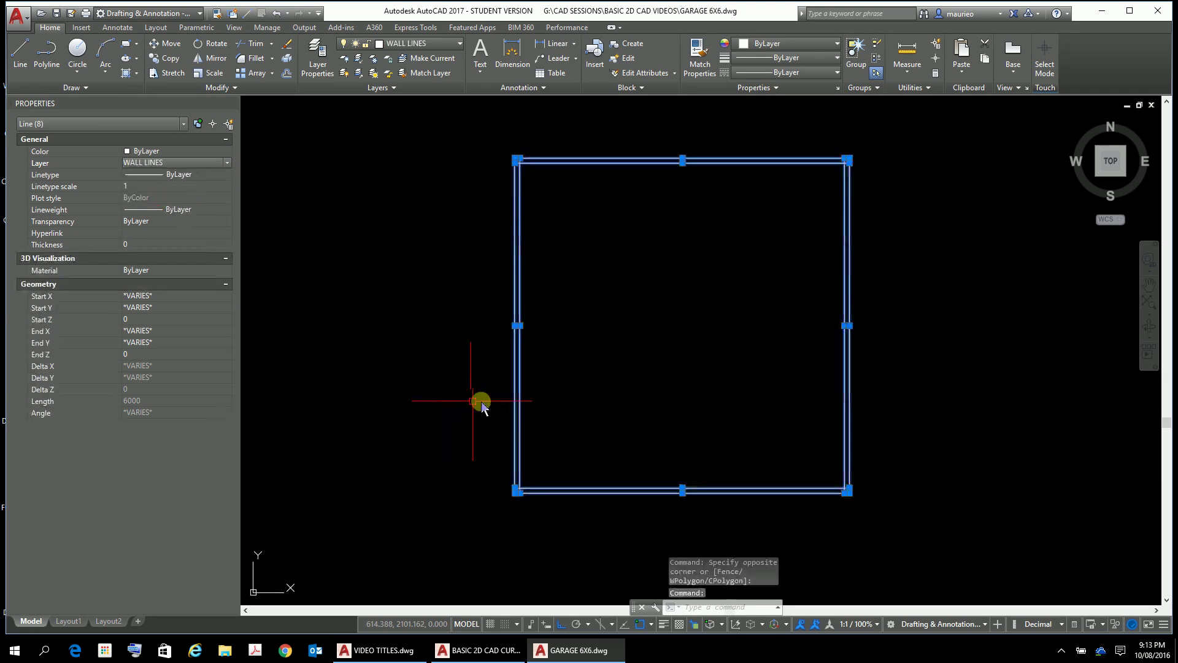
pyautogui.press('Escape')
pyautogui.press('Escape')
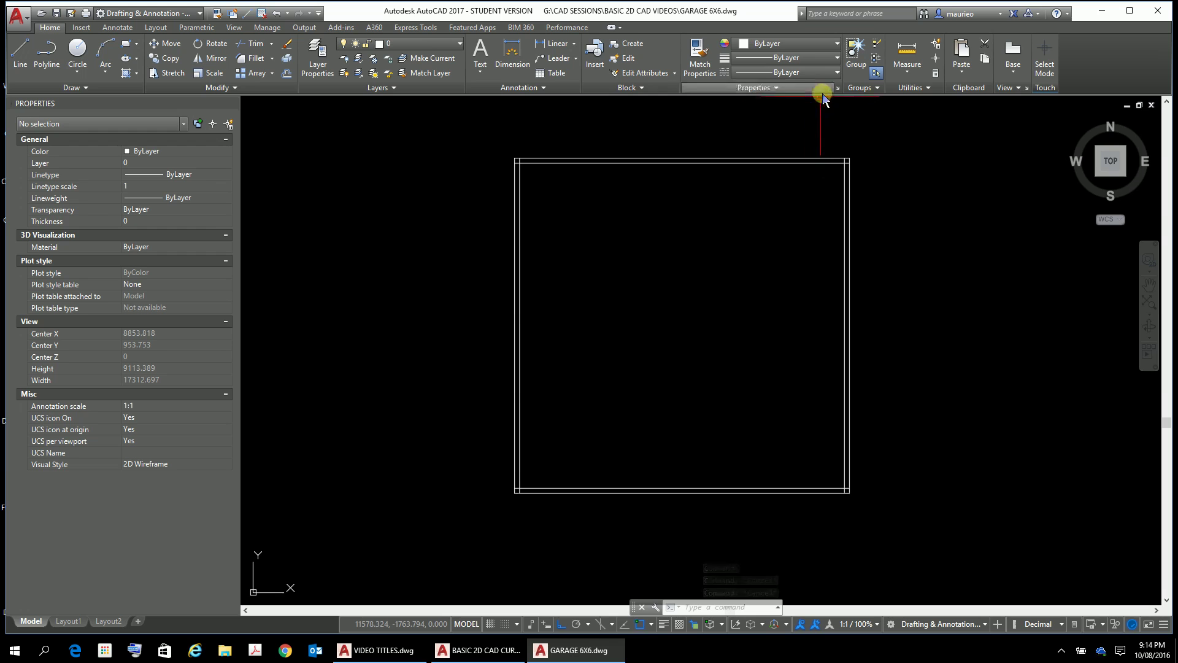
pyautogui.click(838, 57)
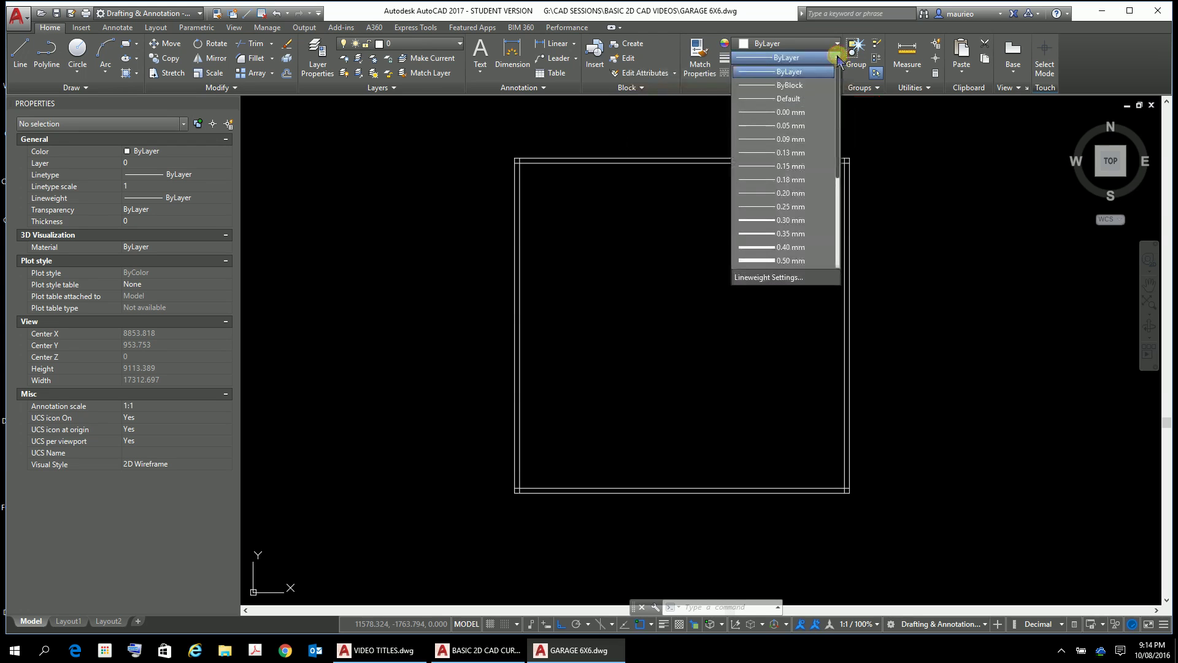
pyautogui.click(795, 277)
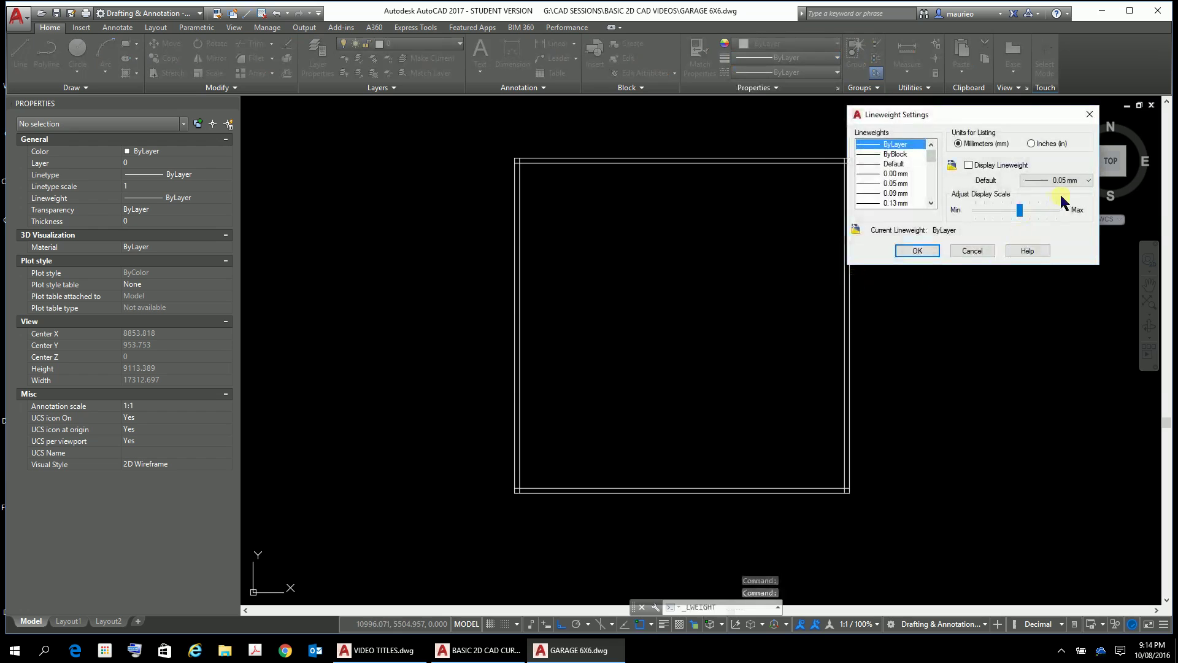
pyautogui.click(926, 252)
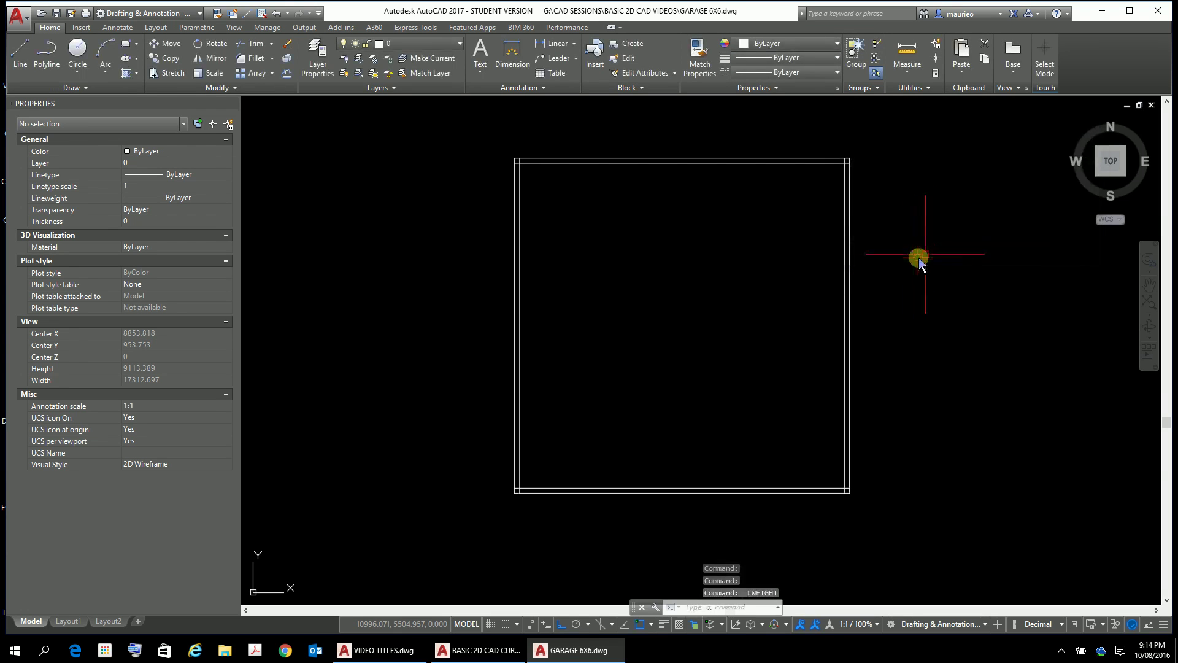
pyautogui.scroll(4, 556, 162)
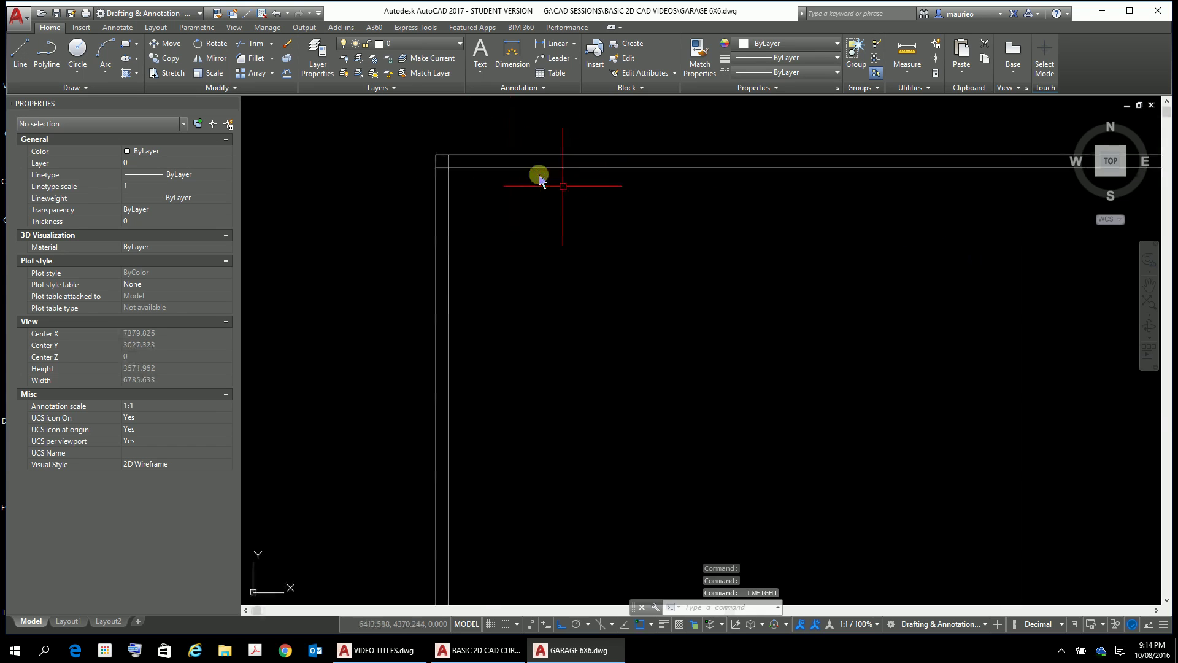
pyautogui.moveTo(539, 178); pyautogui.dragTo(637, 261, button='middle')
# - Trim the overhanging line end at the top-left wall corner using TR
pyautogui.write('TR')
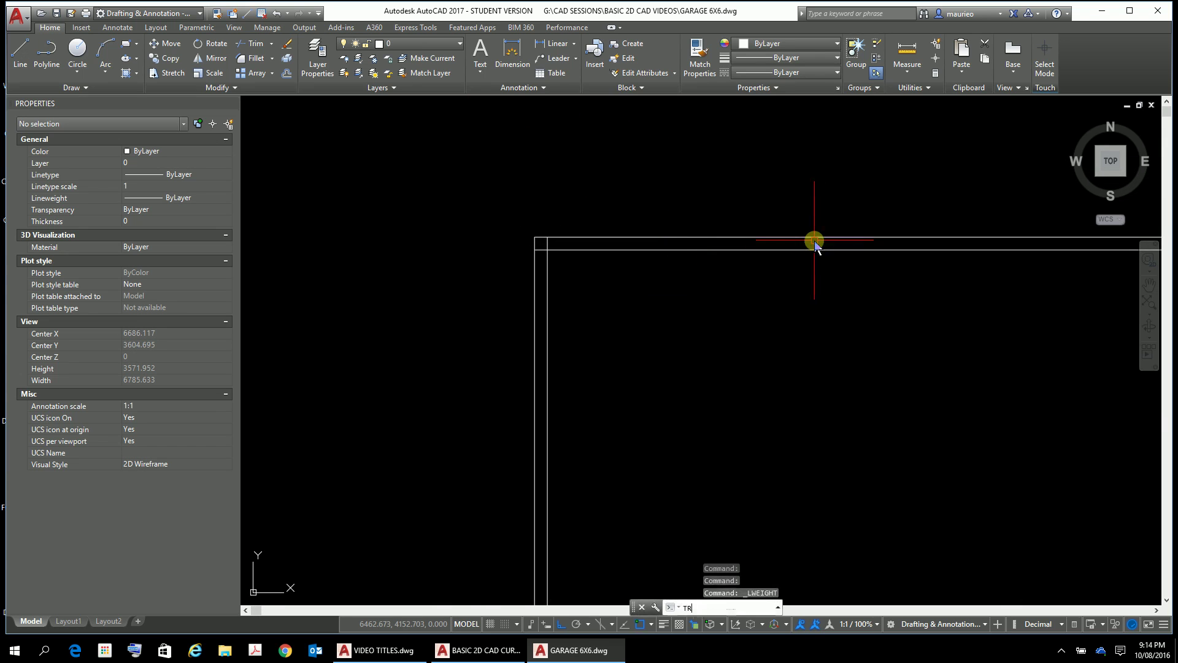
pyautogui.press('Return')
pyautogui.press('Return')
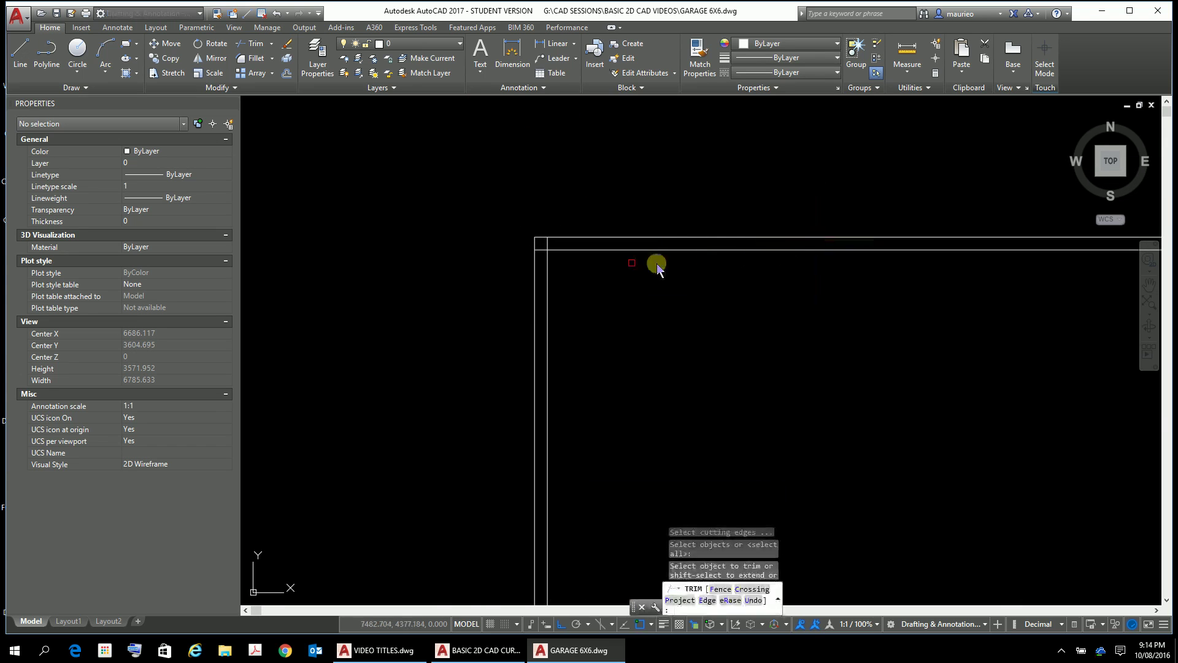
pyautogui.click(547, 244)
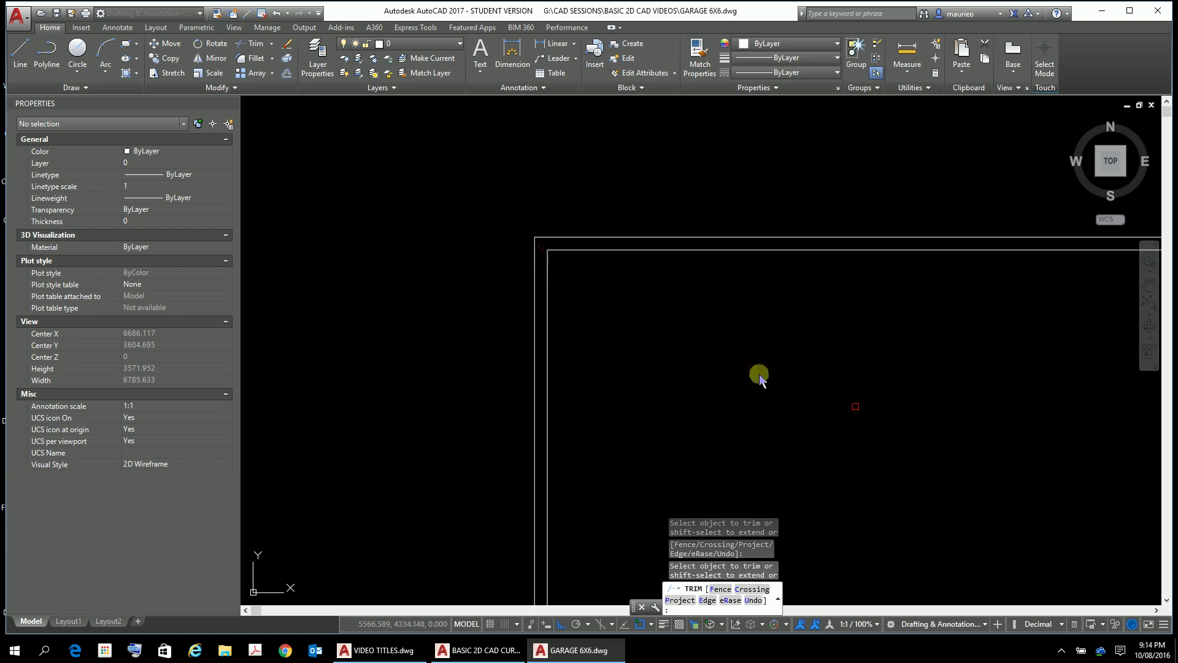
# - Attempt further trims along the right wall and at the top-right corner
pyautogui.scroll(-4, 1079, 413)
pyautogui.moveTo(1078, 413); pyautogui.dragTo(600, 350, button='middle')
pyautogui.scroll(5, 696, 359)
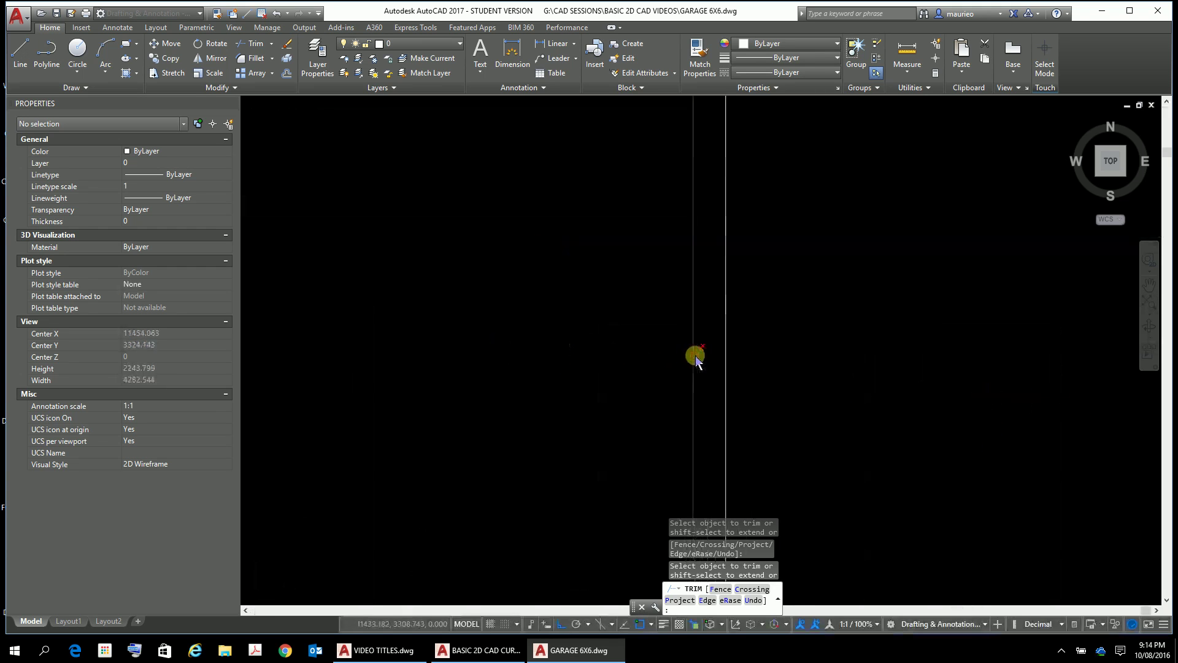
pyautogui.click(694, 358)
pyautogui.moveTo(712, 244); pyautogui.dragTo(762, 428, button='middle')
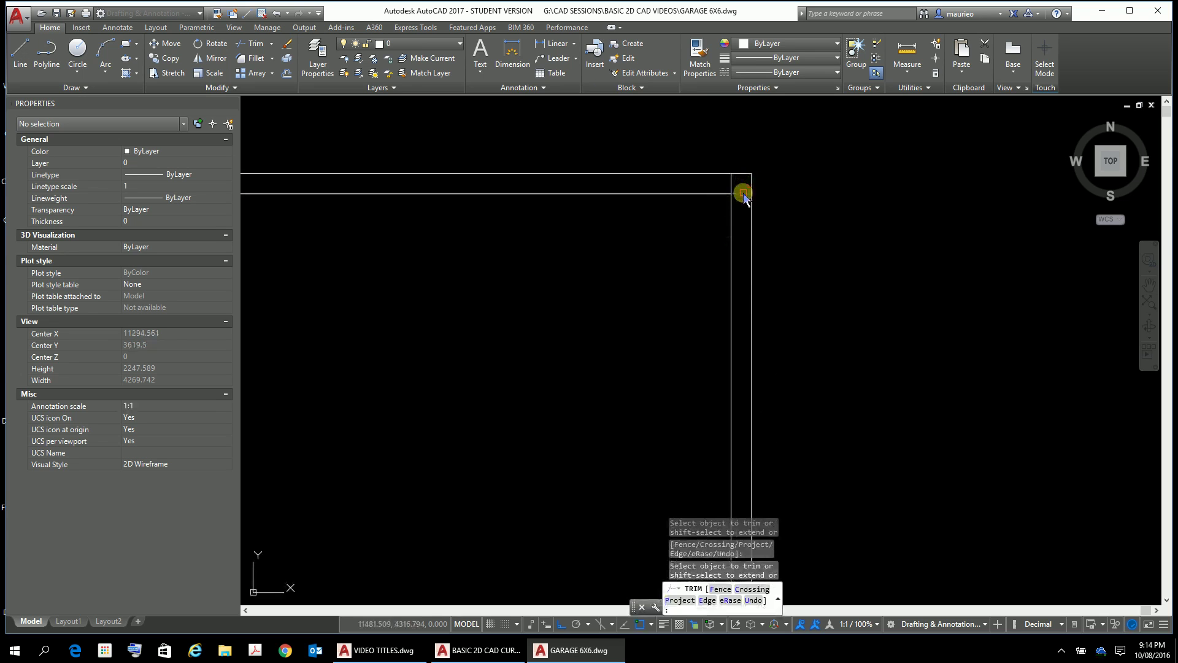
pyautogui.scroll(-8, 821, 274)
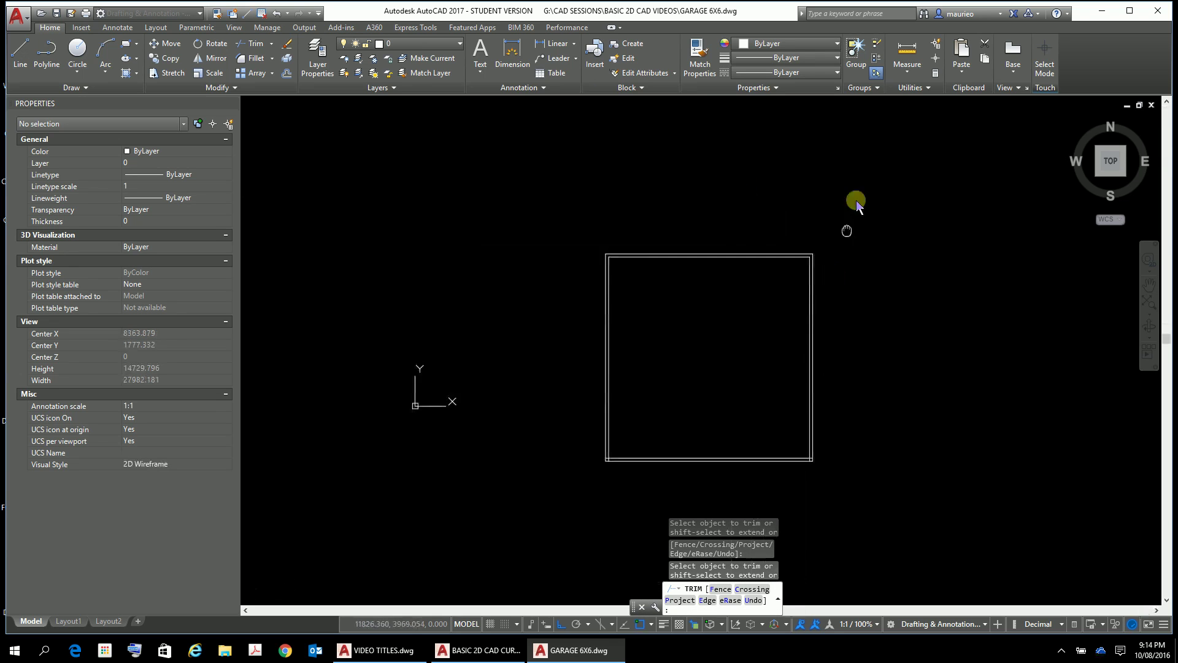
pyautogui.scroll(5, 809, 319)
pyautogui.scroll(6, 821, 329)
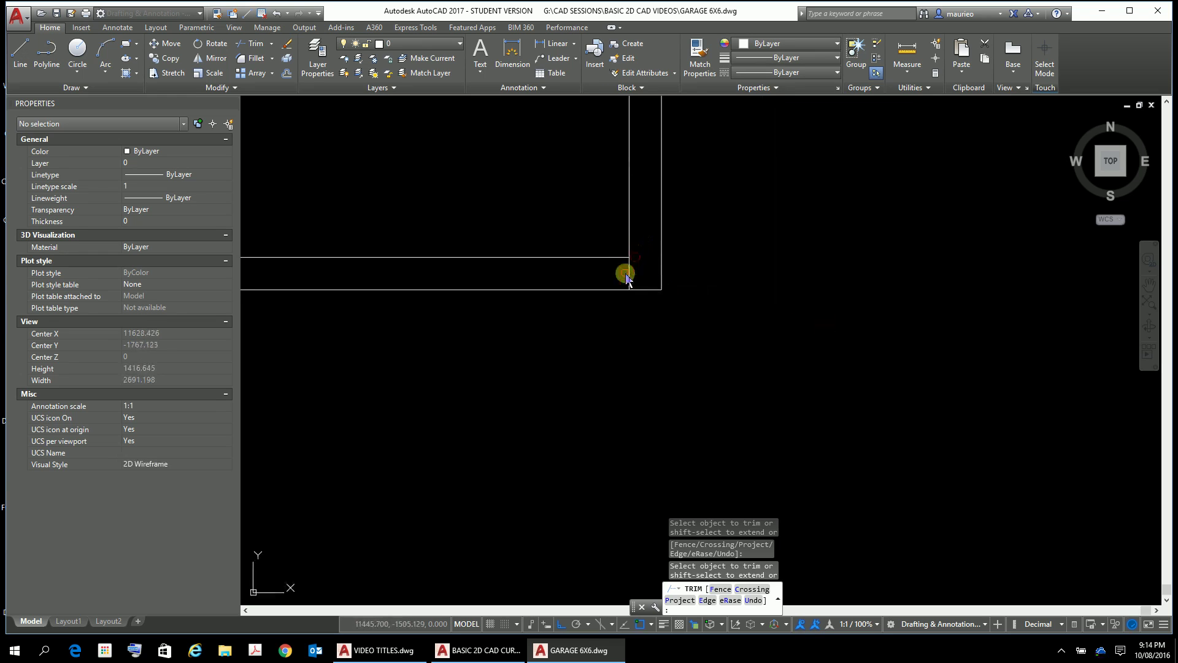
pyautogui.scroll(-5, 638, 433)
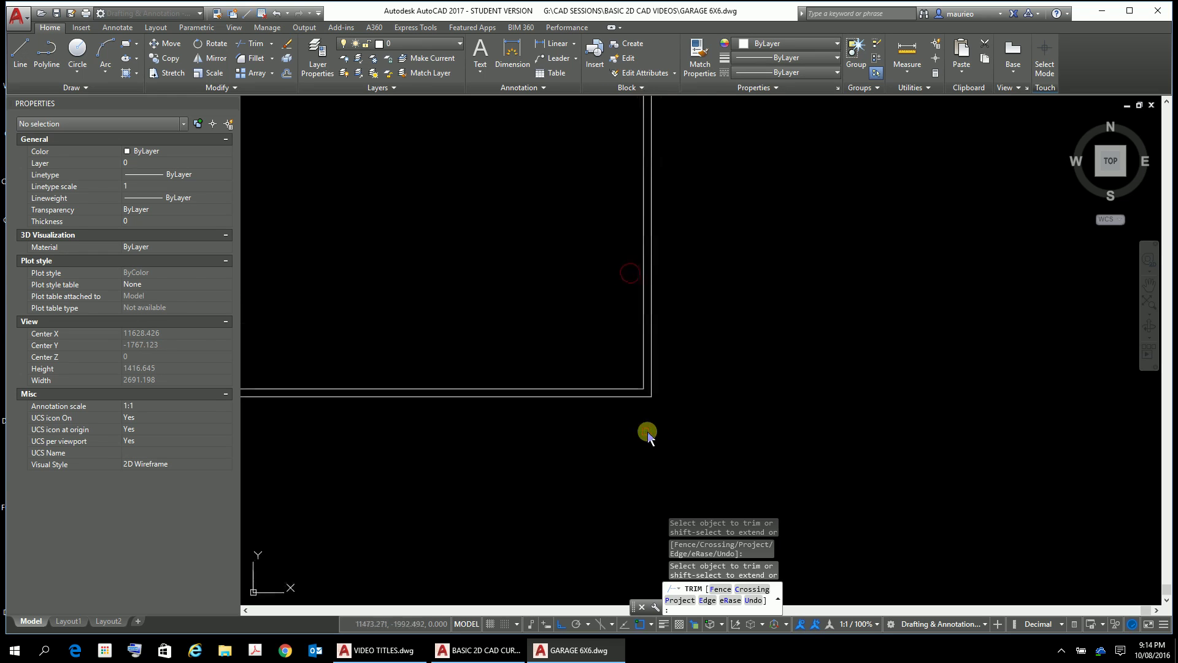
# - Attempt a trim at the bottom-left corner, then cancel the TRIM command
pyautogui.moveTo(1034, 298)
pyautogui.mouseDown(button='middle')
pyautogui.moveTo(935, 302)
pyautogui.moveTo(825, 565)
pyautogui.mouseUp(button='middle')
pyautogui.scroll(4, 624, 466)
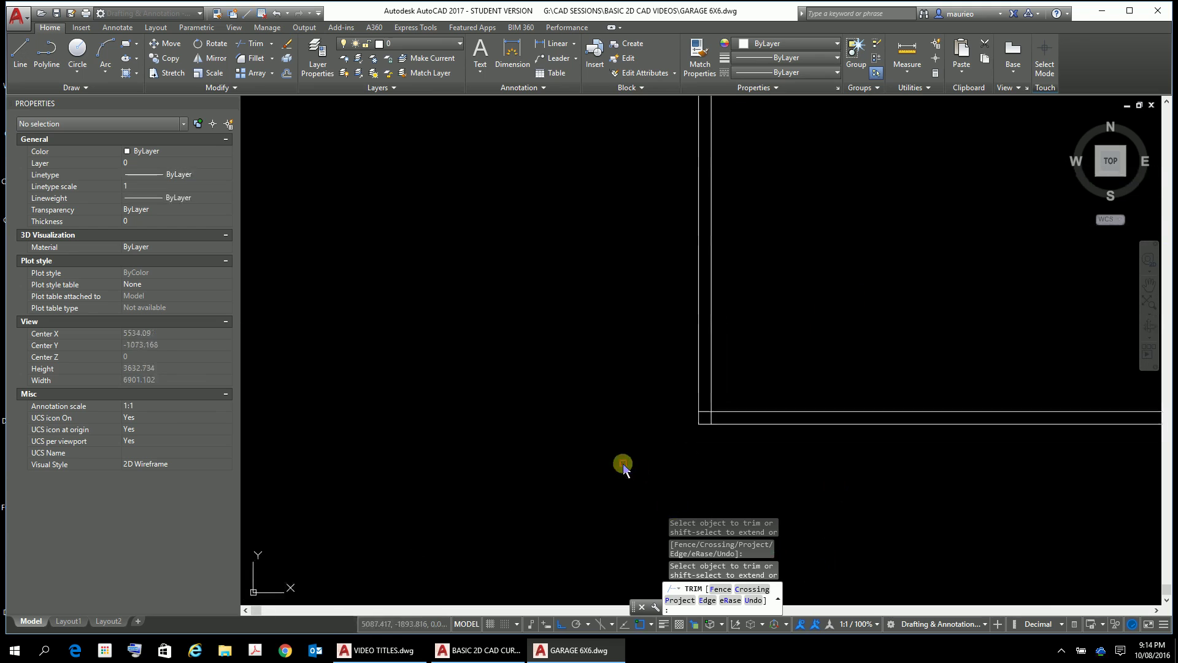
pyautogui.scroll(1, 754, 388)
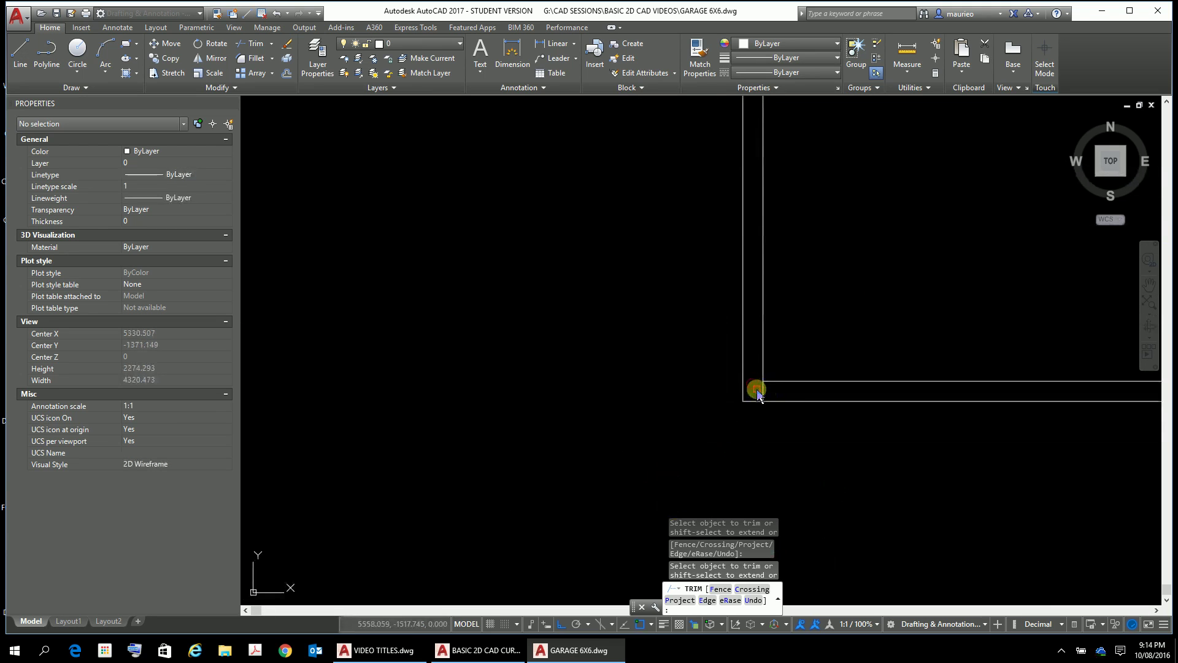
pyautogui.click(806, 397)
pyautogui.scroll(-10, 834, 405)
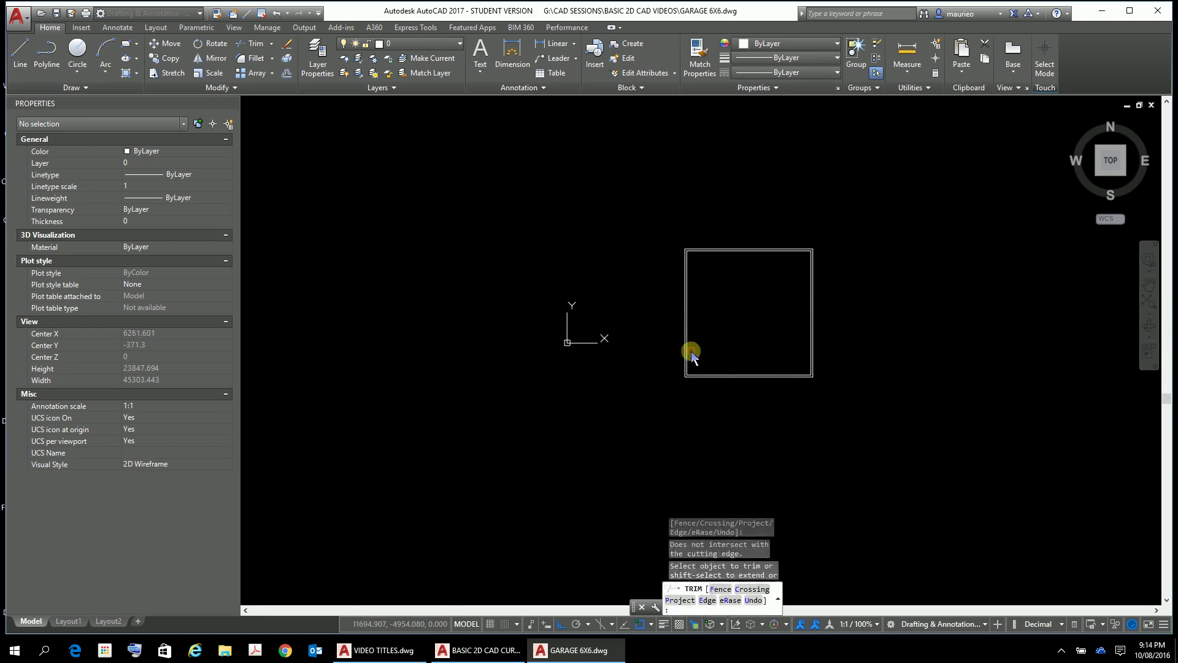
pyautogui.press('Escape')
pyautogui.press('Escape')
pyautogui.press('Escape')
pyautogui.scroll(5, 752, 259)
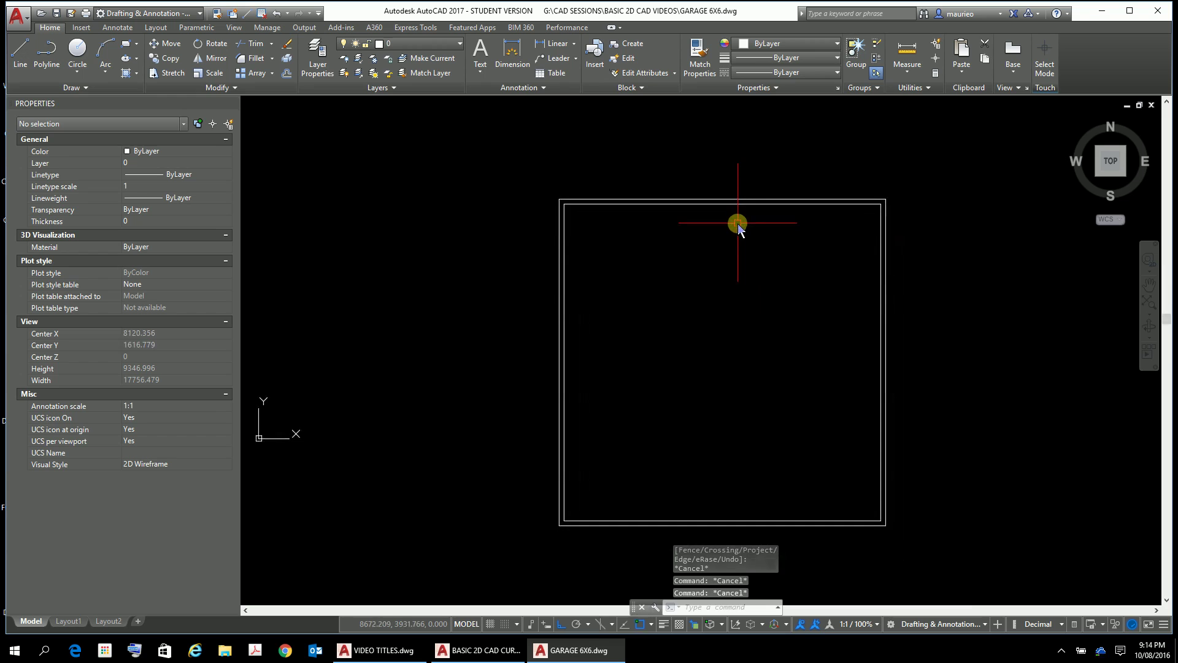
pyautogui.scroll(2, 738, 222)
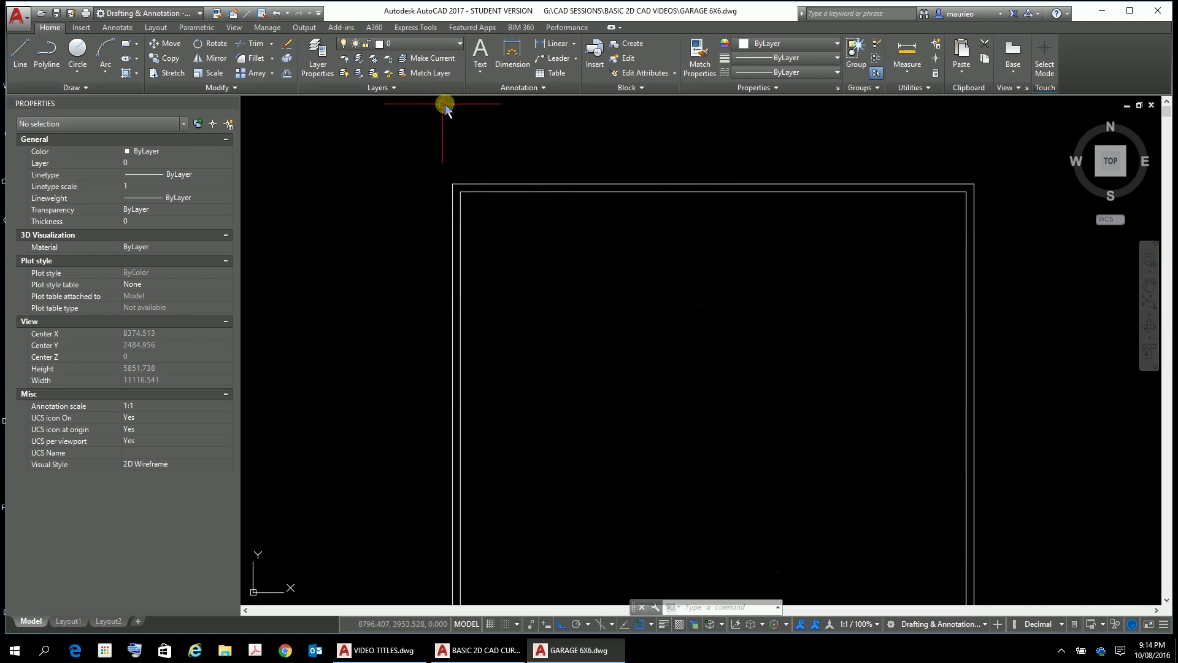
# - Commit the new WINDOWS layer name in the layer list
pyautogui.click(322, 54)
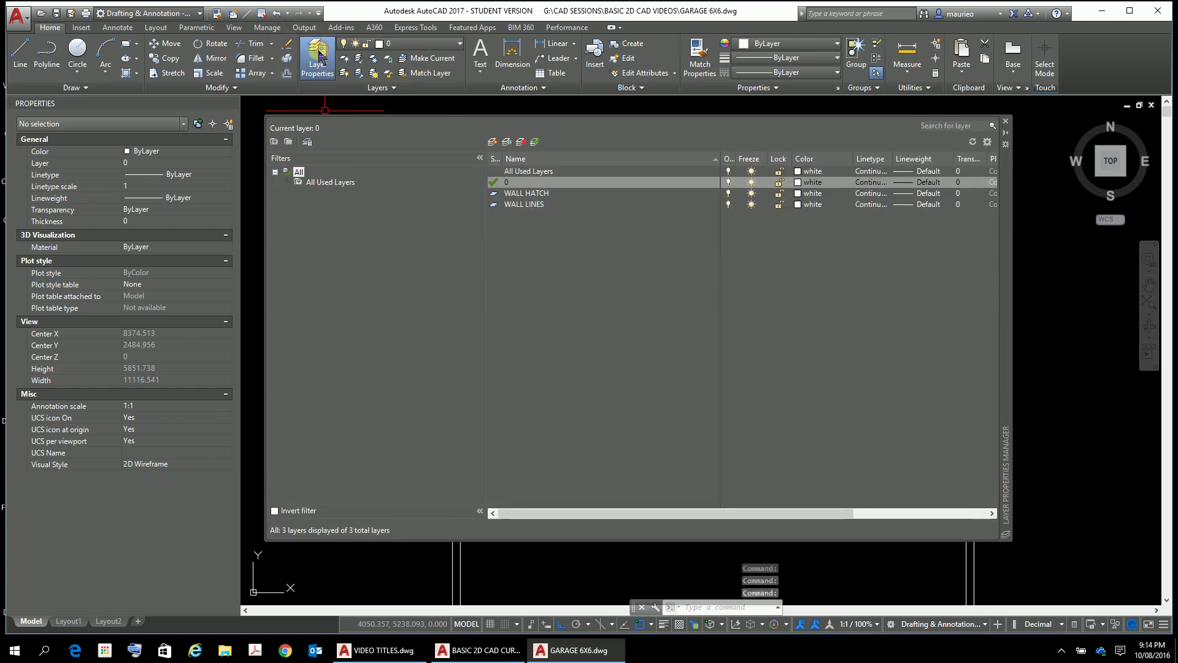
pyautogui.rightClick(566, 266)
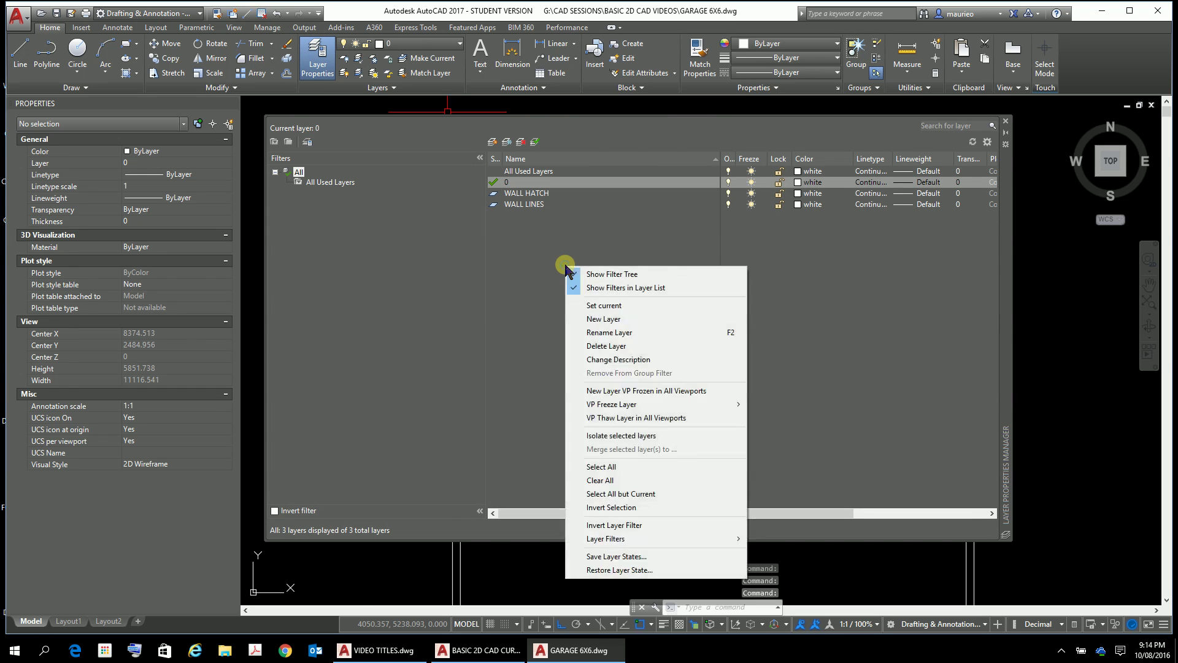
pyautogui.click(626, 320)
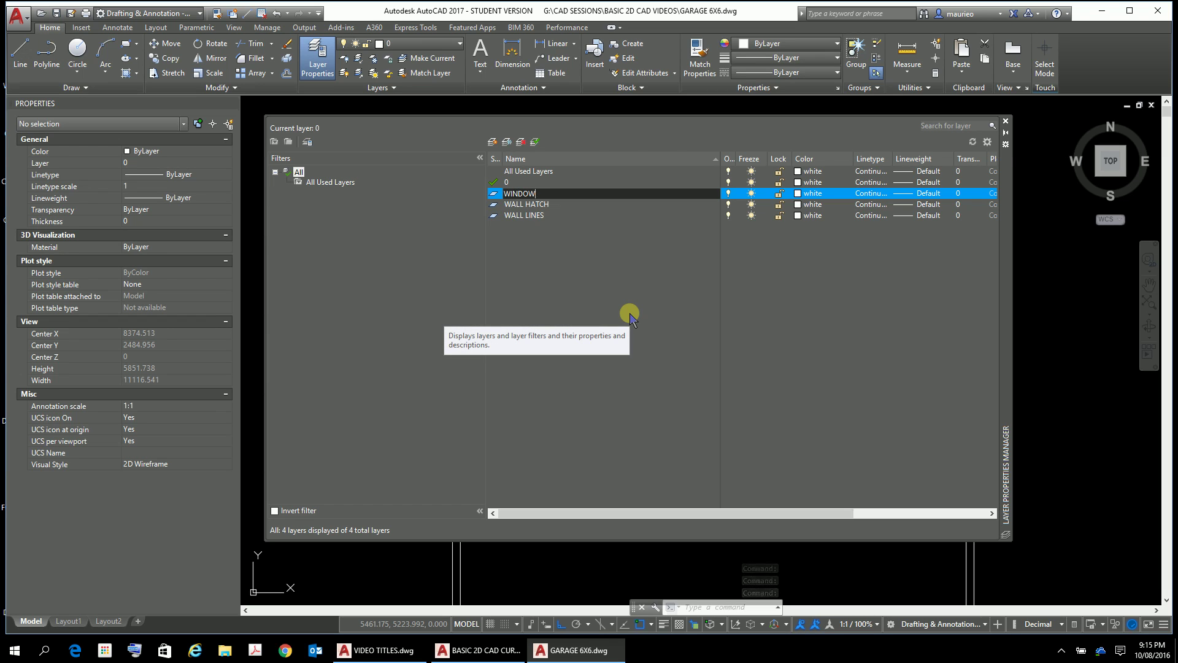
pyautogui.press('Return')
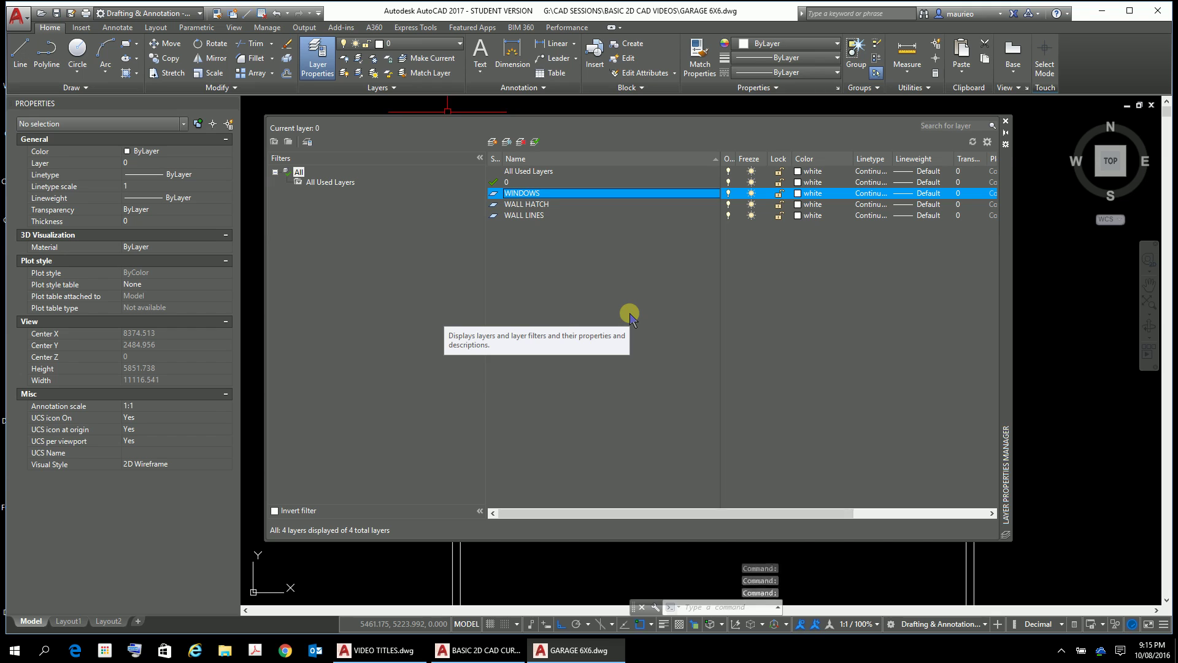
# - Add new layers named DOORS and ROOFLINES, then close the layer manager
pyautogui.rightClick(526, 283)
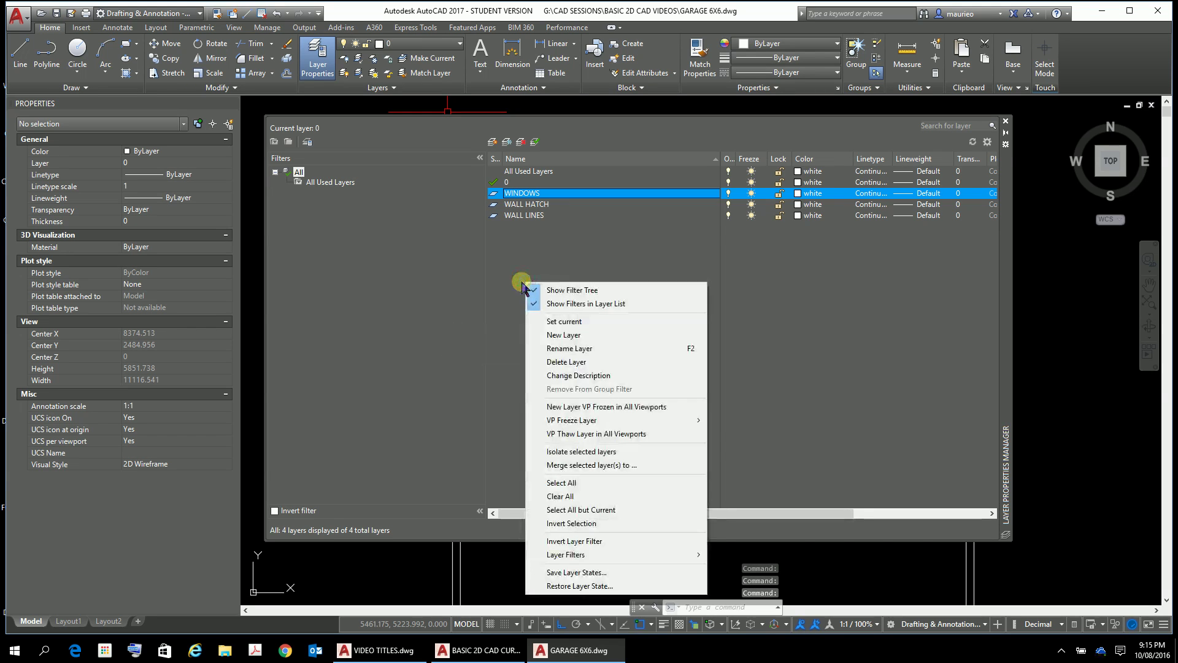
pyautogui.click(560, 336)
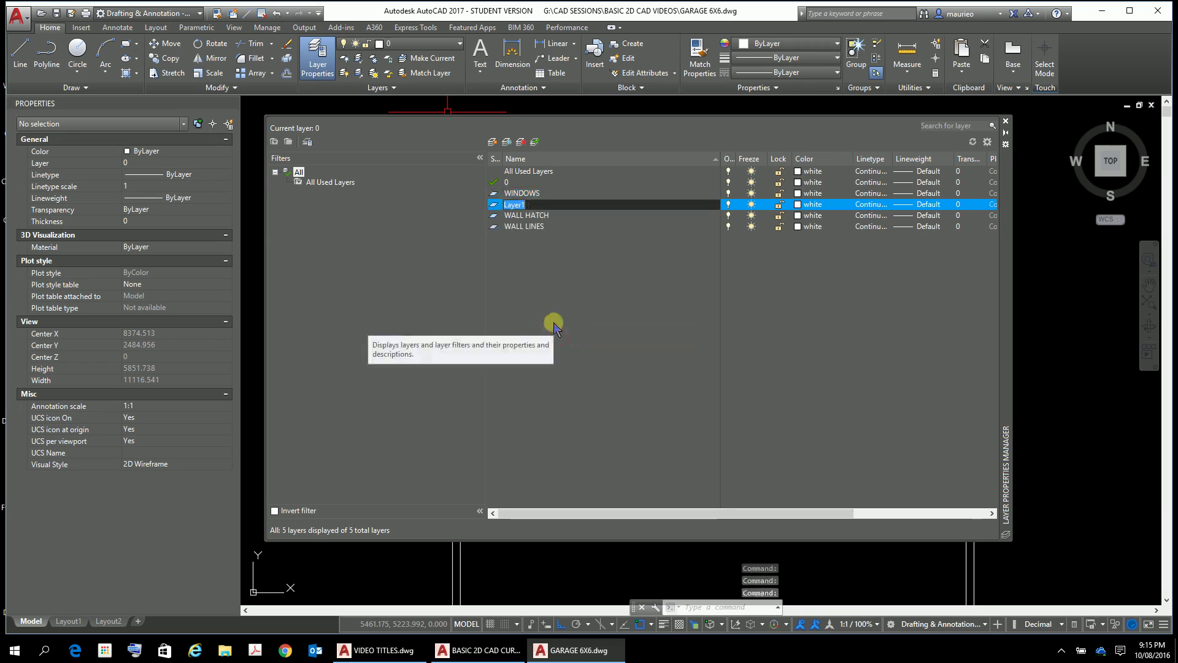
pyautogui.write('DOORS')
pyautogui.press('Return')
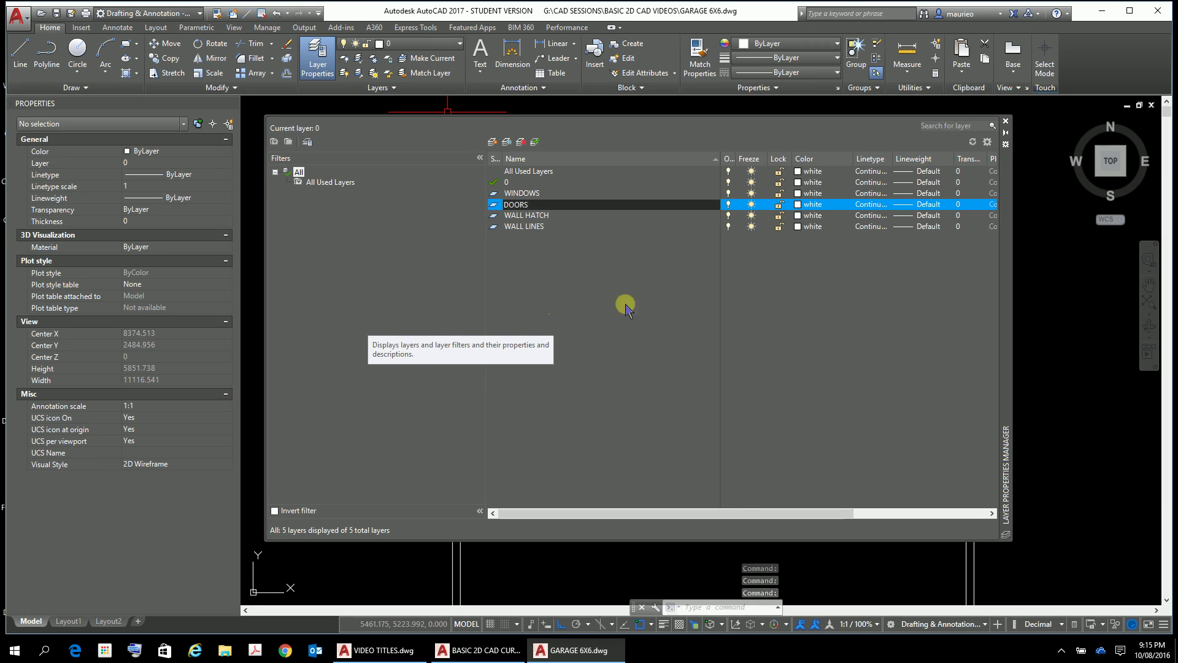
pyautogui.rightClick(554, 286)
pyautogui.click(580, 338)
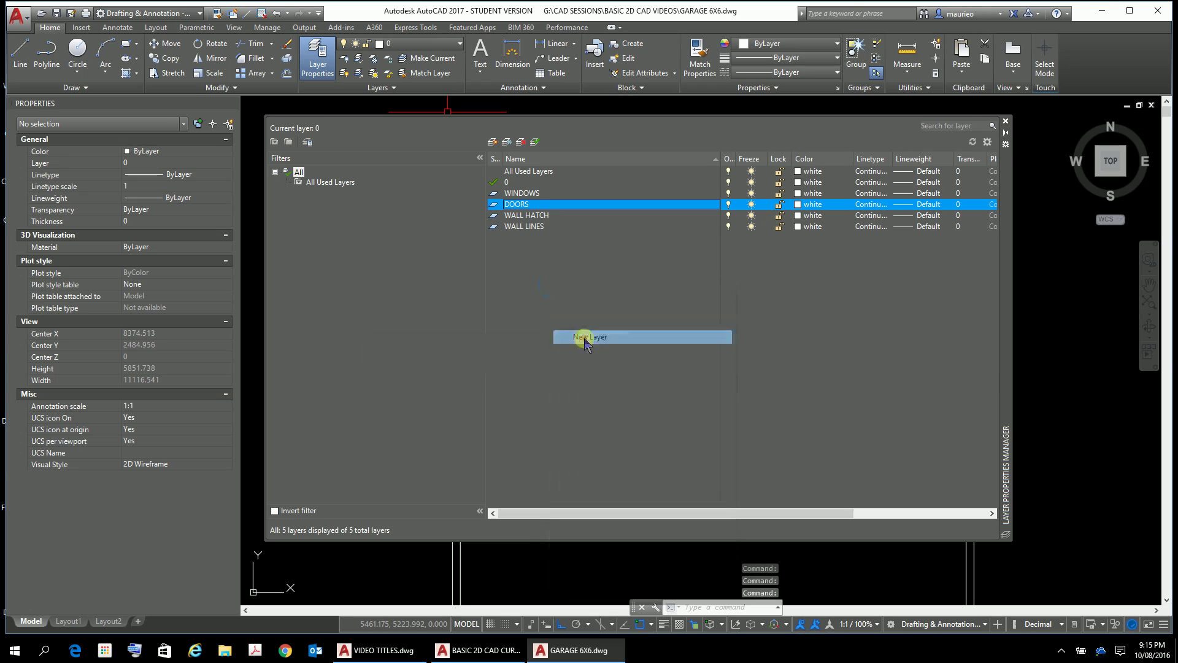
pyautogui.write('ROOFLINE')
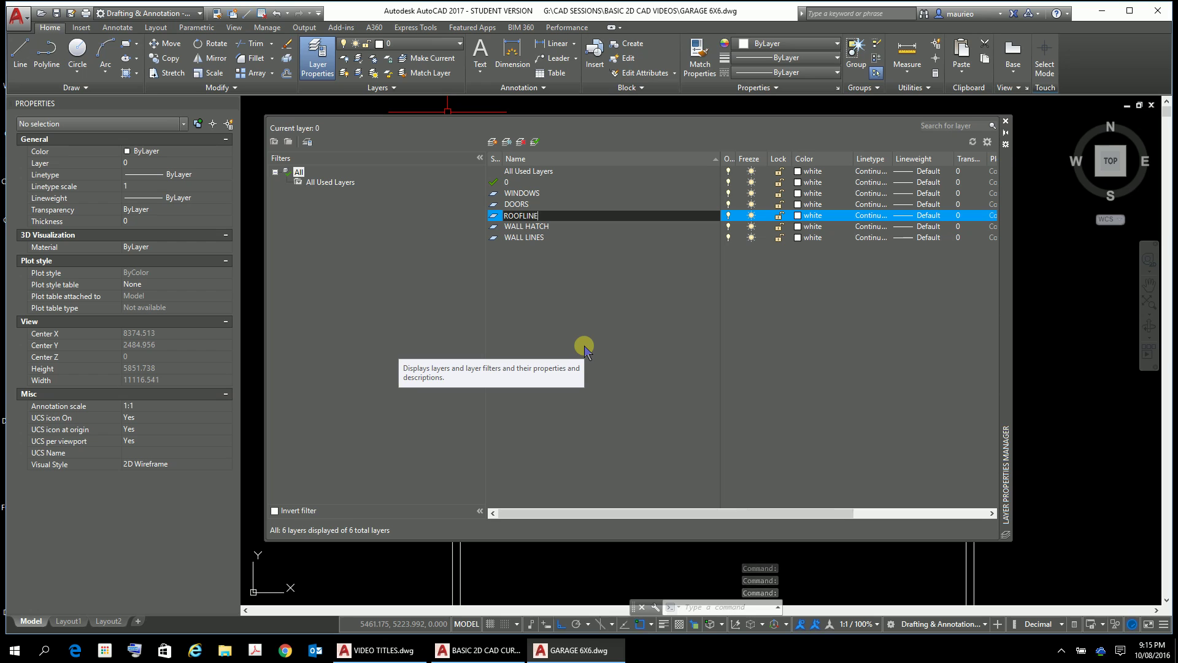
pyautogui.write('S')
pyautogui.click(577, 278)
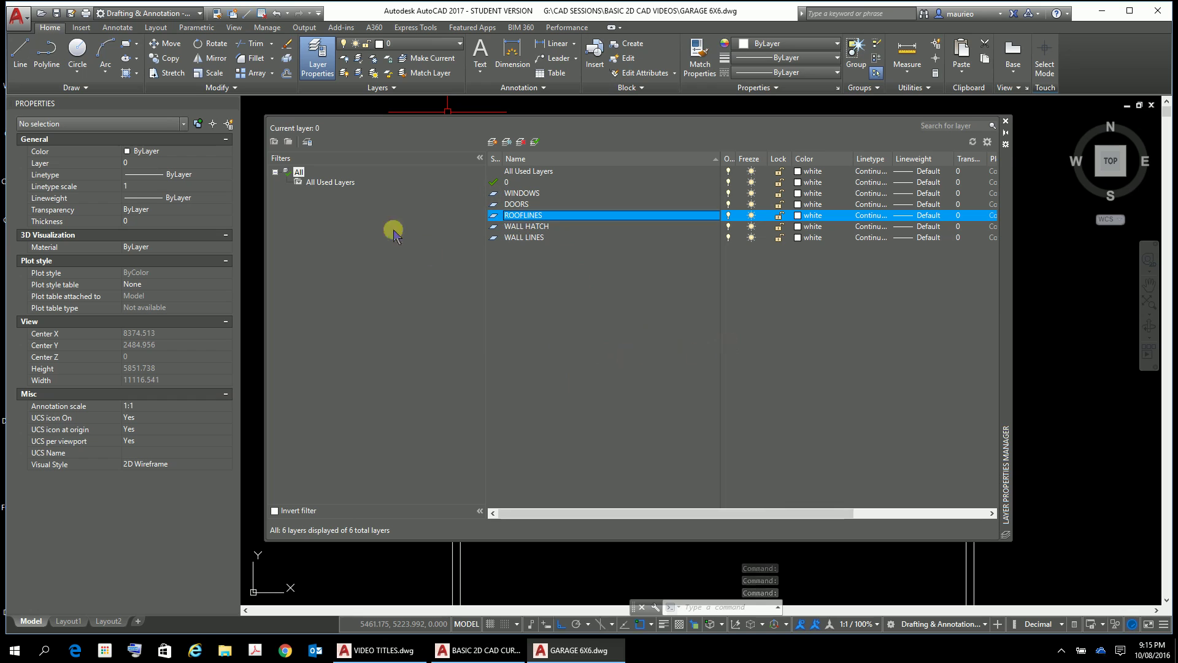
pyautogui.click(1006, 117)
# - Zoom and pan so the garage's top wall sits near the view centre
pyautogui.scroll(-4, 687, 387)
pyautogui.moveTo(692, 382)
pyautogui.mouseDown(button='middle')
pyautogui.moveTo(670, 256)
pyautogui.moveTo(631, 402)
pyautogui.mouseUp(button='middle')
pyautogui.scroll(5, 670, 256)
pyautogui.scroll(-3, 632, 402)
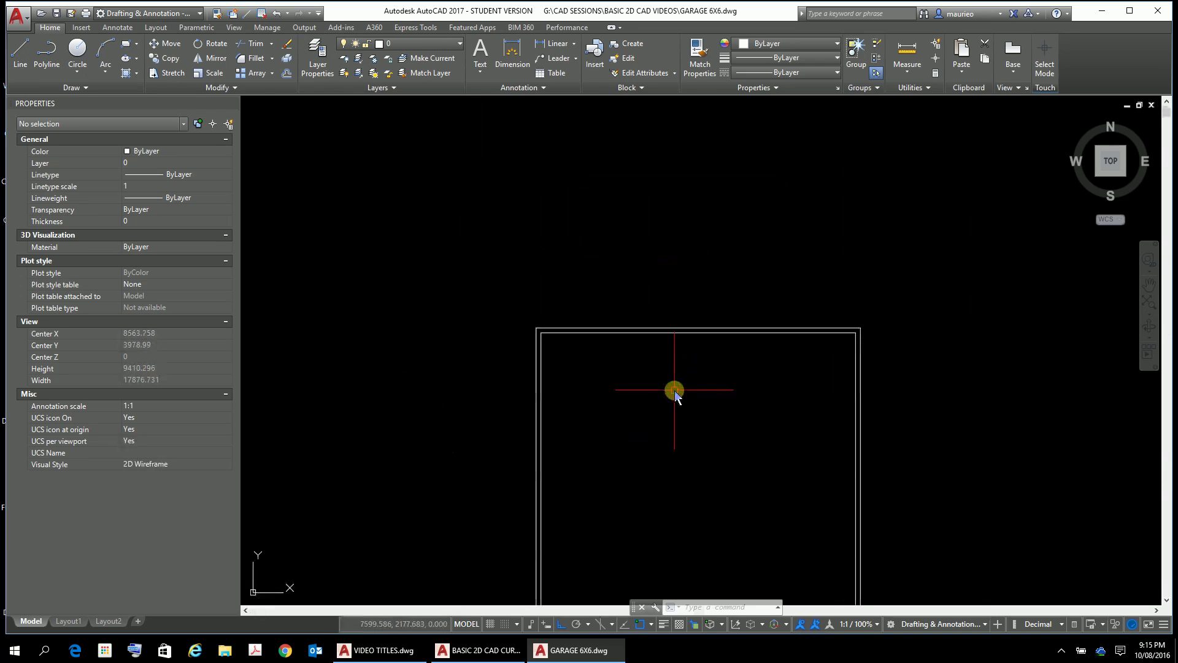
pyautogui.scroll(-5, 670, 396)
pyautogui.scroll(5, 675, 396)
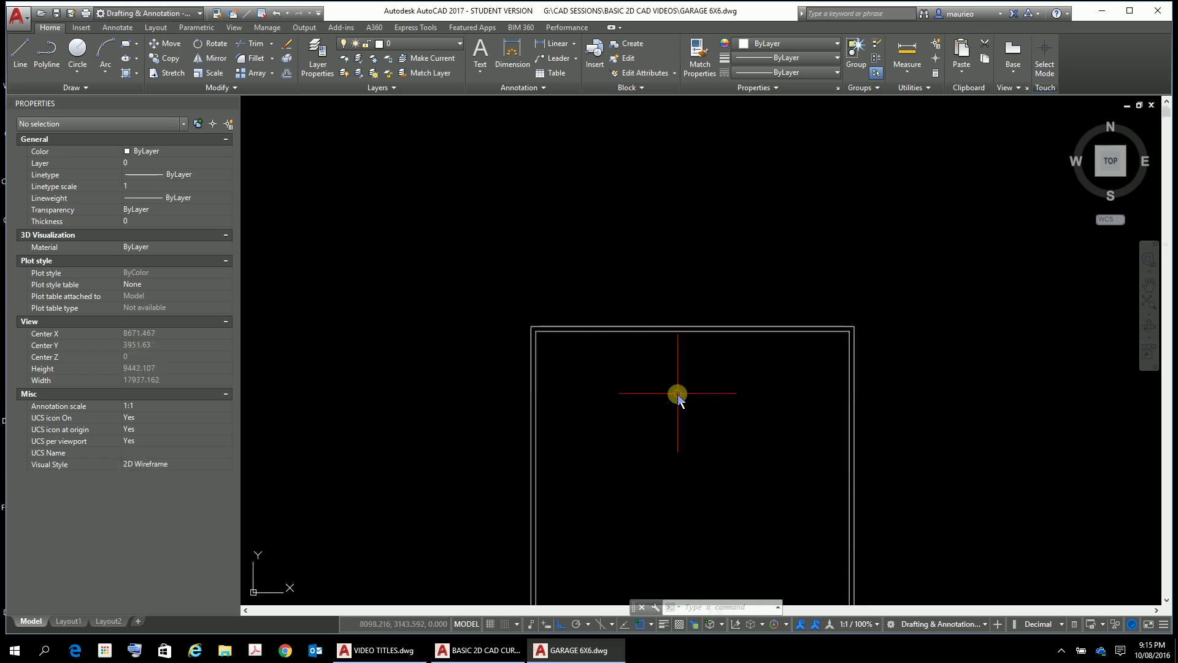
pyautogui.scroll(2, 684, 331)
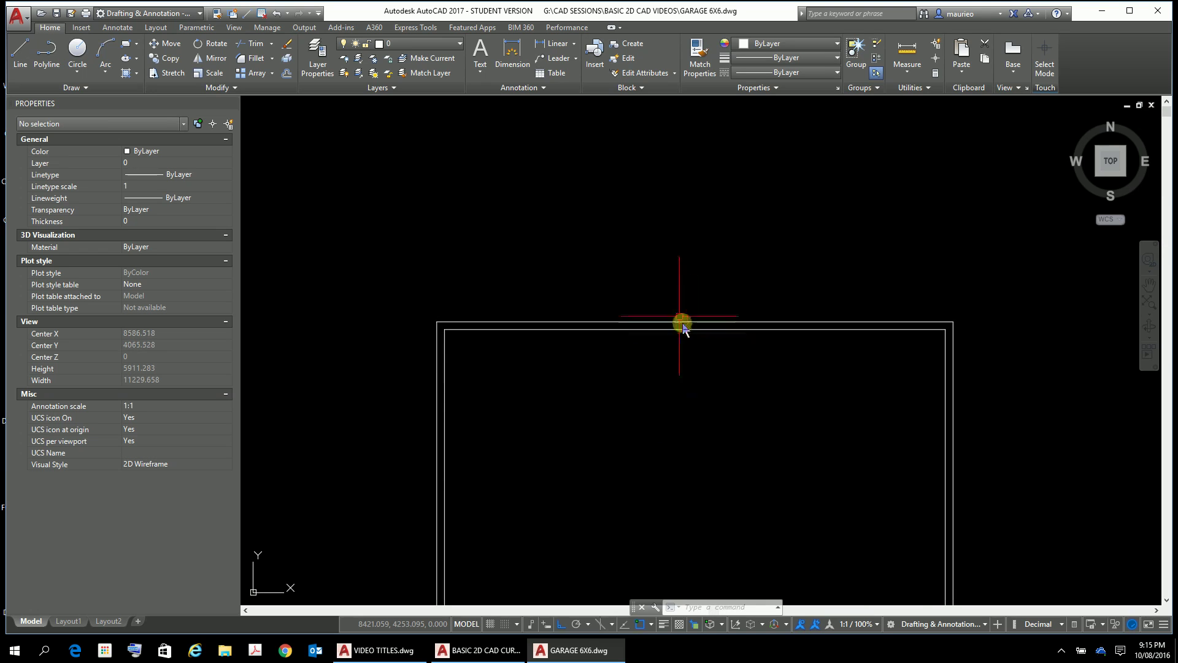
pyautogui.moveTo(683, 323); pyautogui.dragTo(655, 248, button='middle')
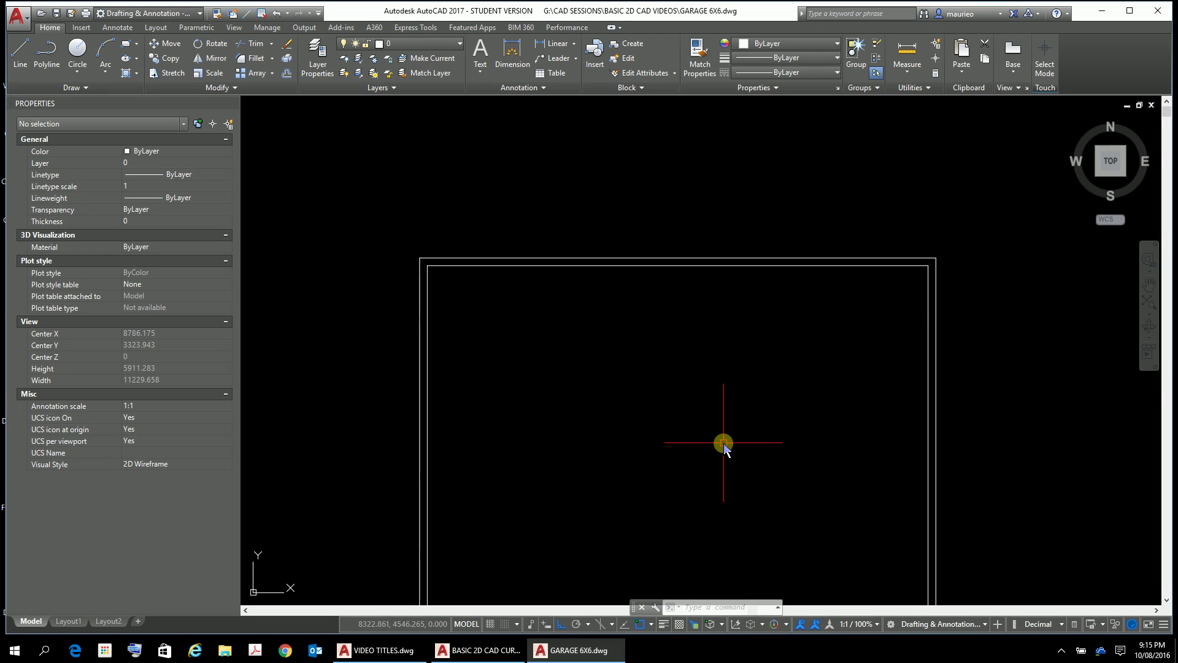
pyautogui.click(969, 207)
pyautogui.click(809, 348)
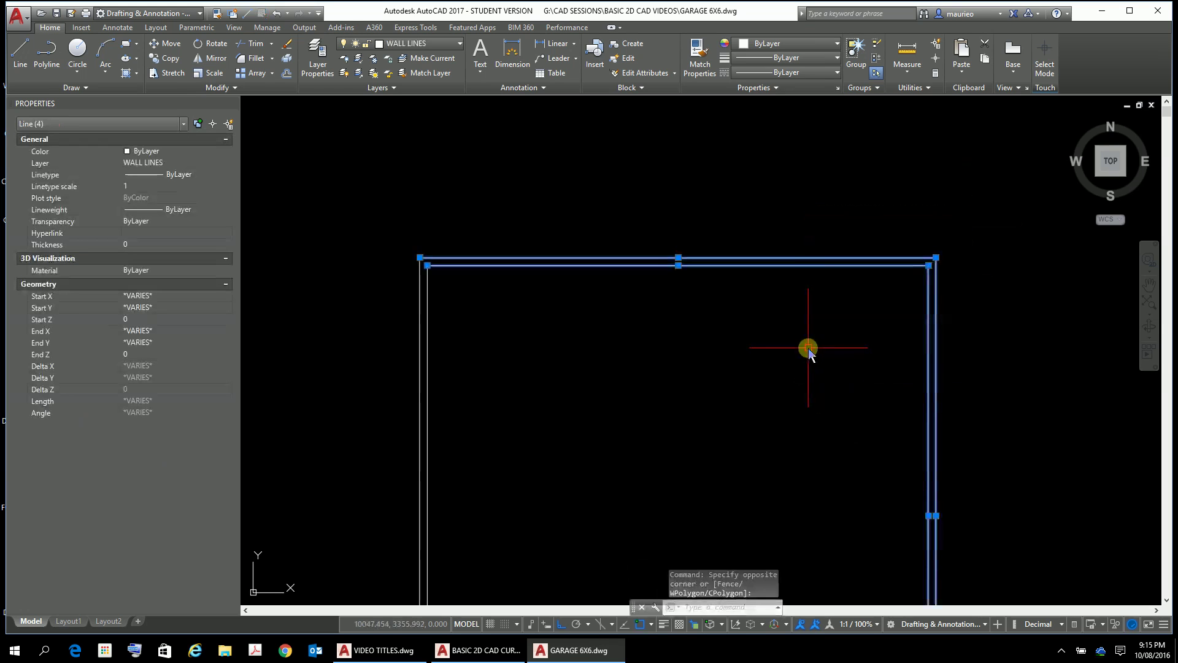
pyautogui.press('Escape')
pyautogui.press('Escape')
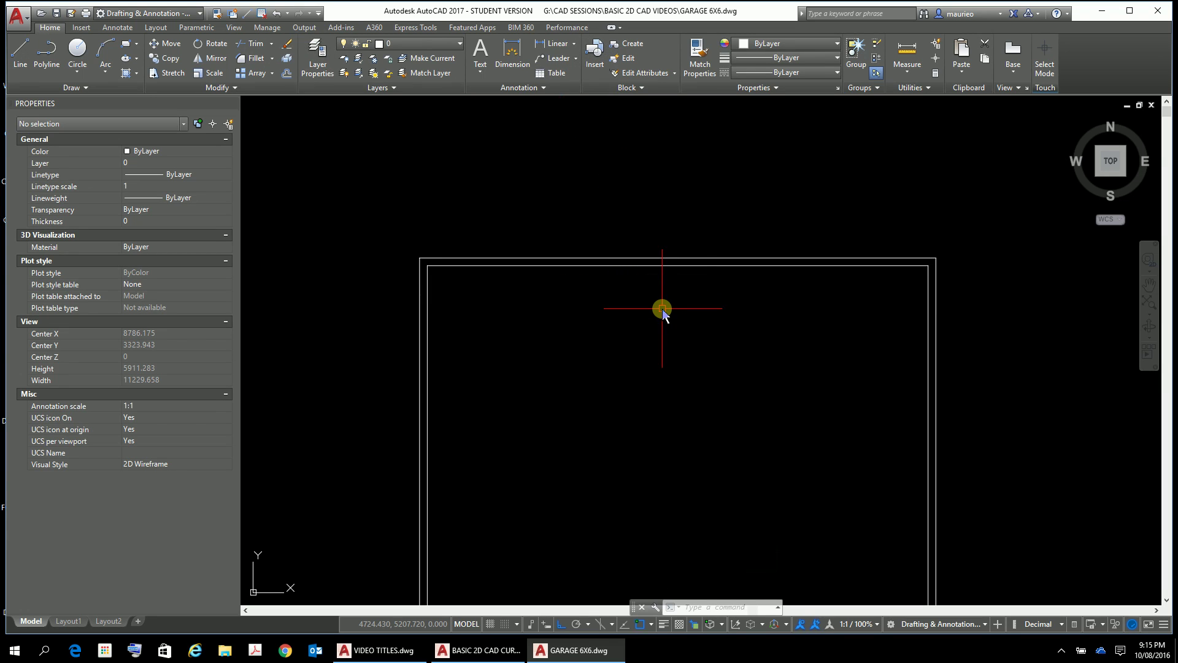
# - Draw a short line across the top wall from the inner to the outer face
pyautogui.write('l')
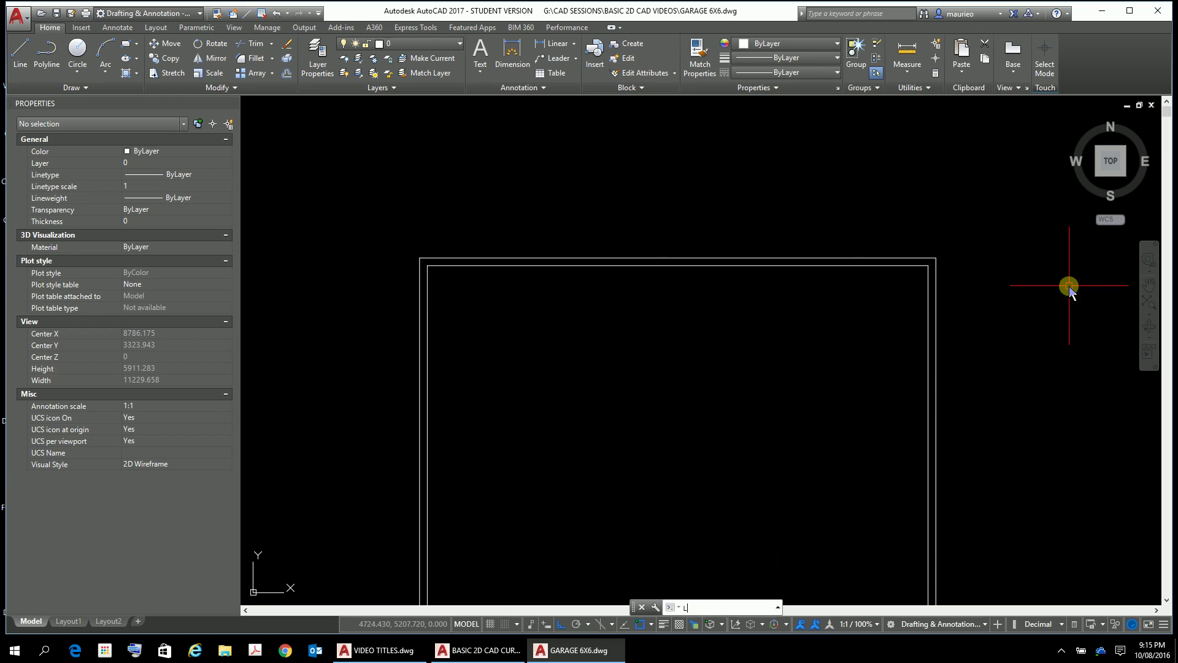
pyautogui.press('Return')
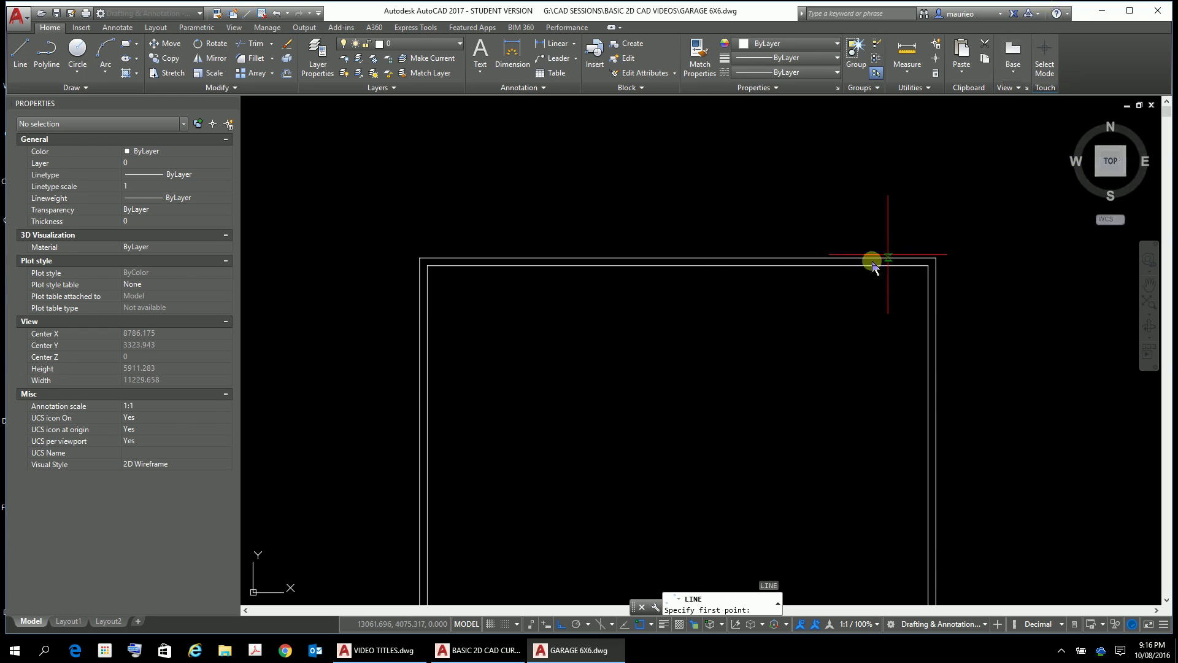
pyautogui.click(678, 264)
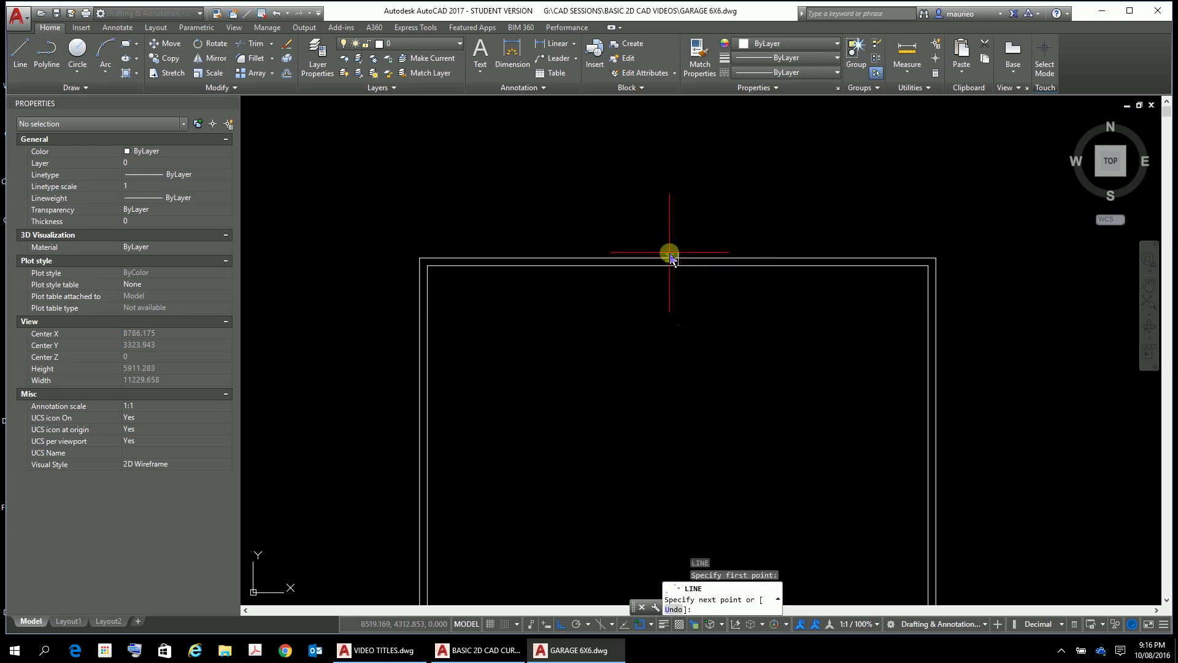
pyautogui.click(677, 258)
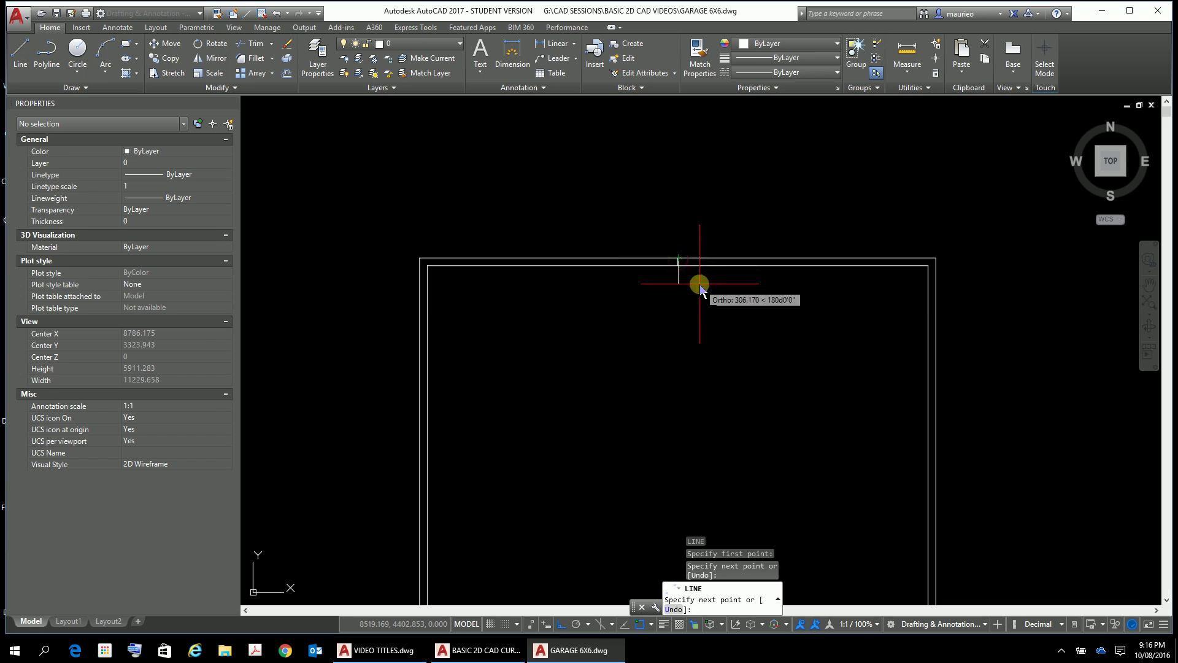
pyautogui.press('Escape')
# - Offset the short centre line 1200 to the right and 1200 to the left
pyautogui.scroll(-4, 680, 270)
pyautogui.scroll(6, 684, 267)
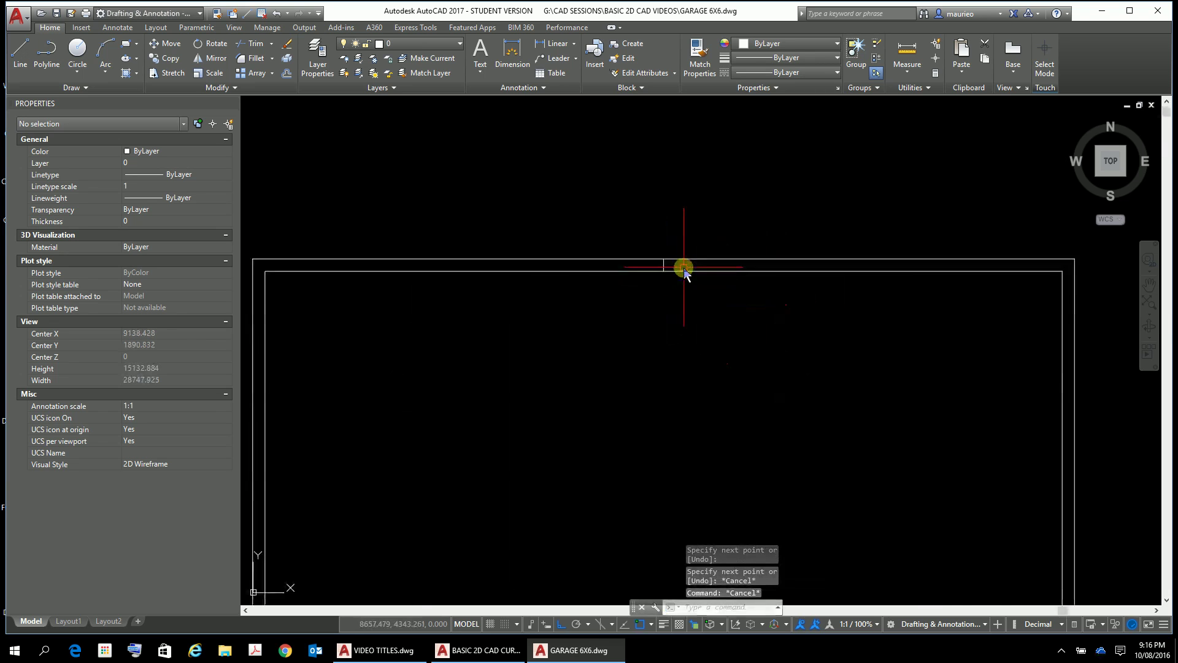
pyautogui.scroll(2, 684, 267)
pyautogui.moveTo(686, 284); pyautogui.dragTo(739, 368, button='middle')
pyautogui.scroll(-2, 745, 387)
pyautogui.moveTo(755, 410); pyautogui.dragTo(716, 364, button='middle')
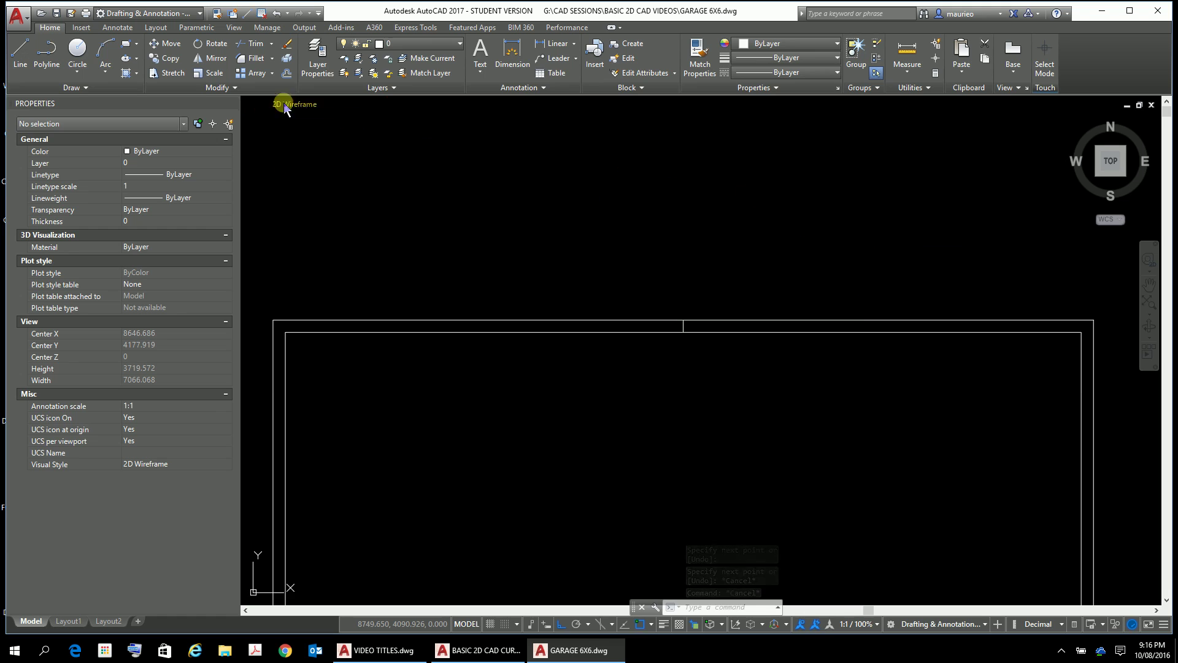
pyautogui.write('o')
pyautogui.press('Return')
pyautogui.write('1')
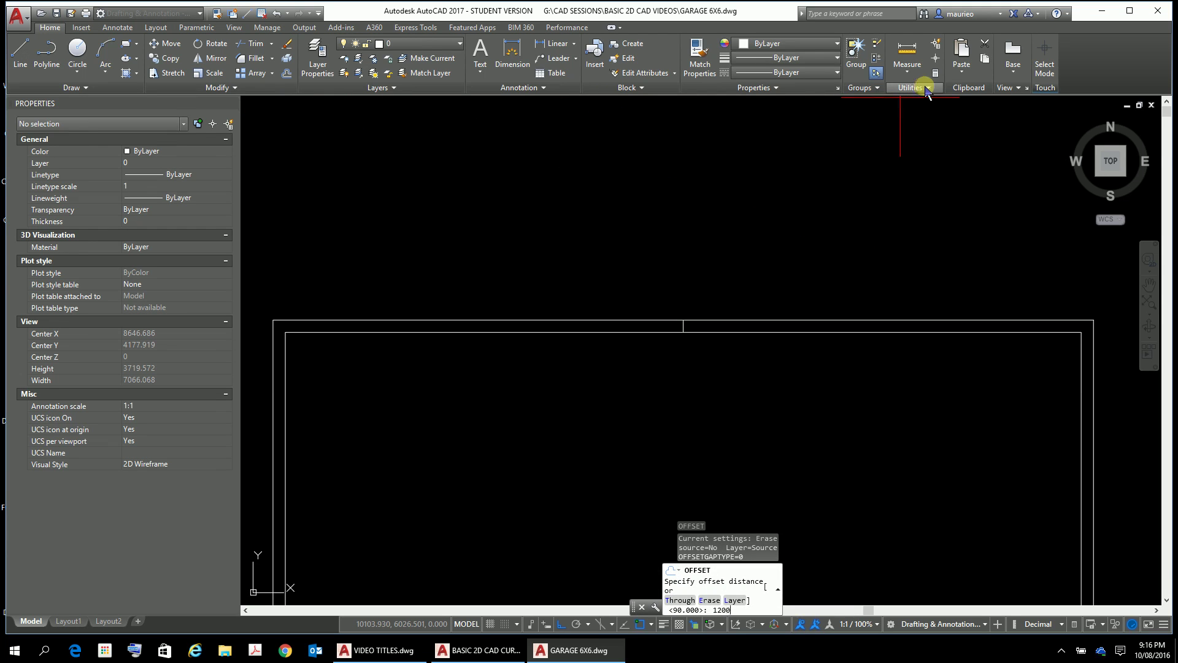
pyautogui.write('200')
pyautogui.press('Return')
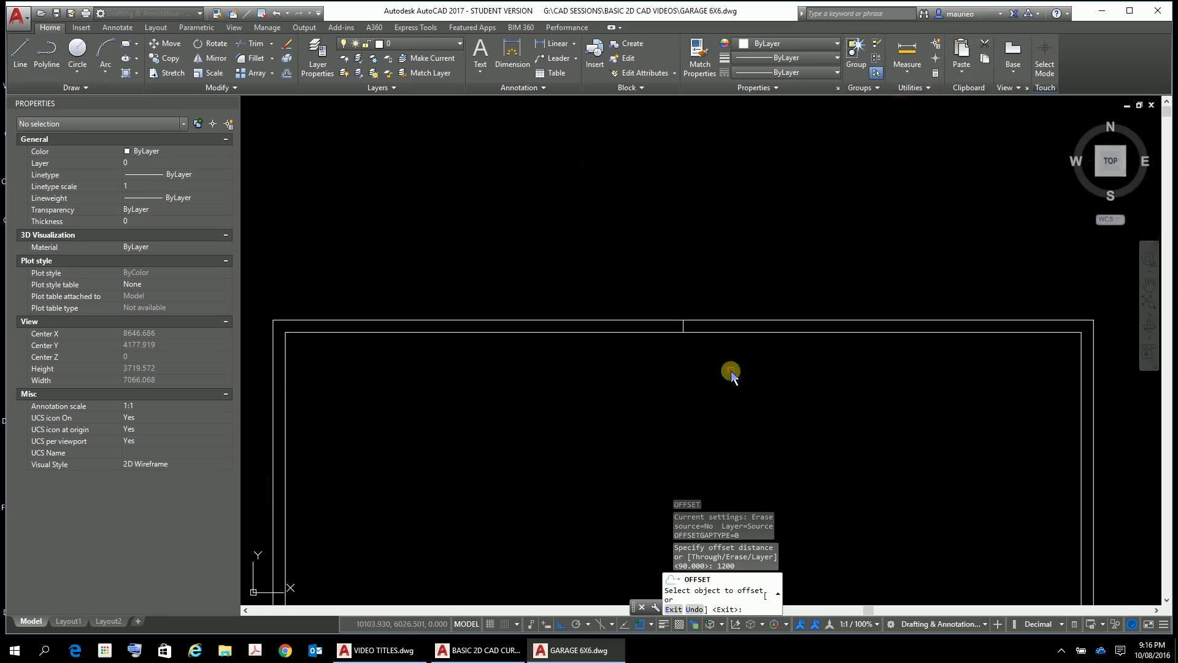
pyautogui.click(684, 328)
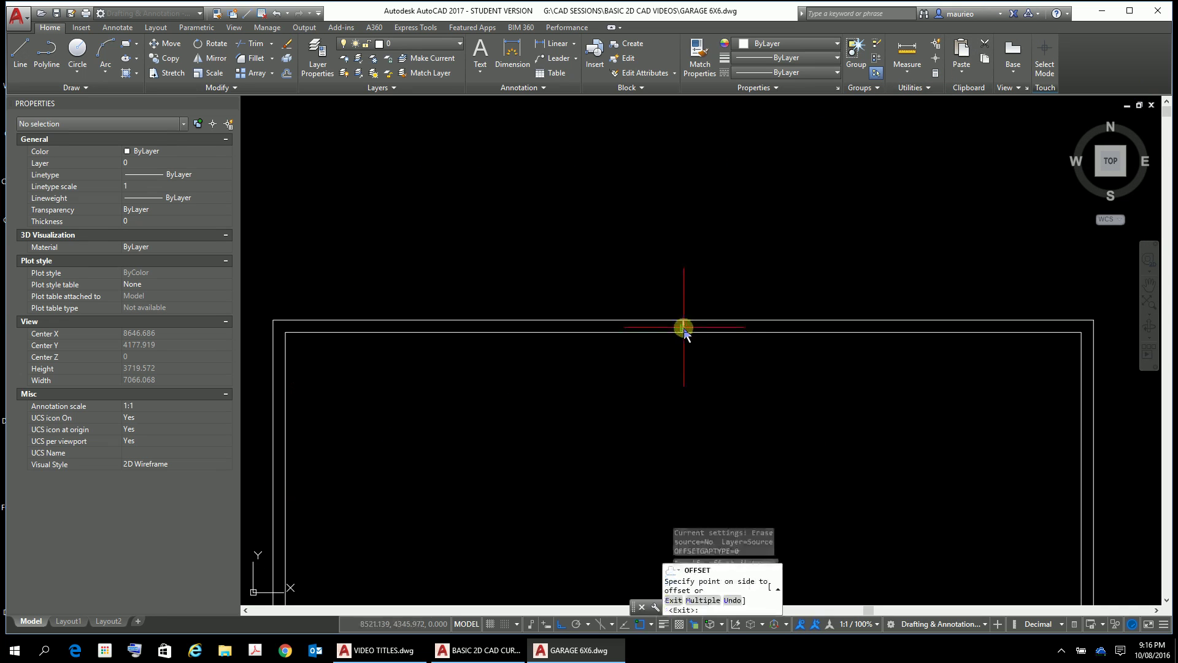
pyautogui.click(772, 371)
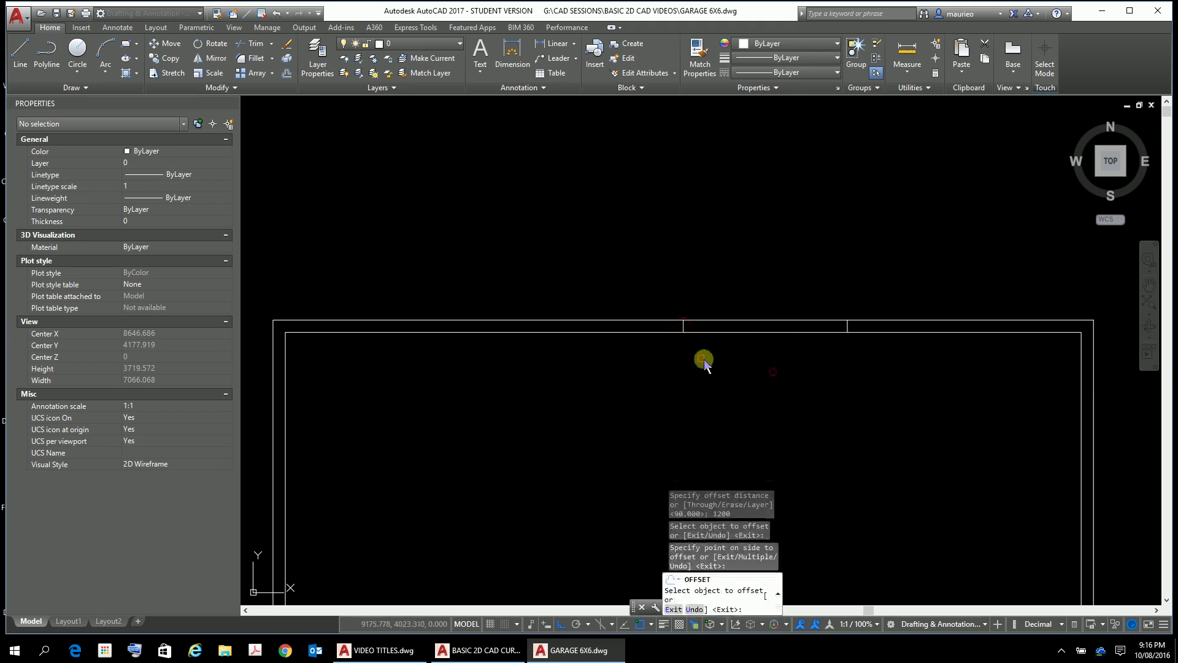
pyautogui.click(684, 327)
pyautogui.click(612, 336)
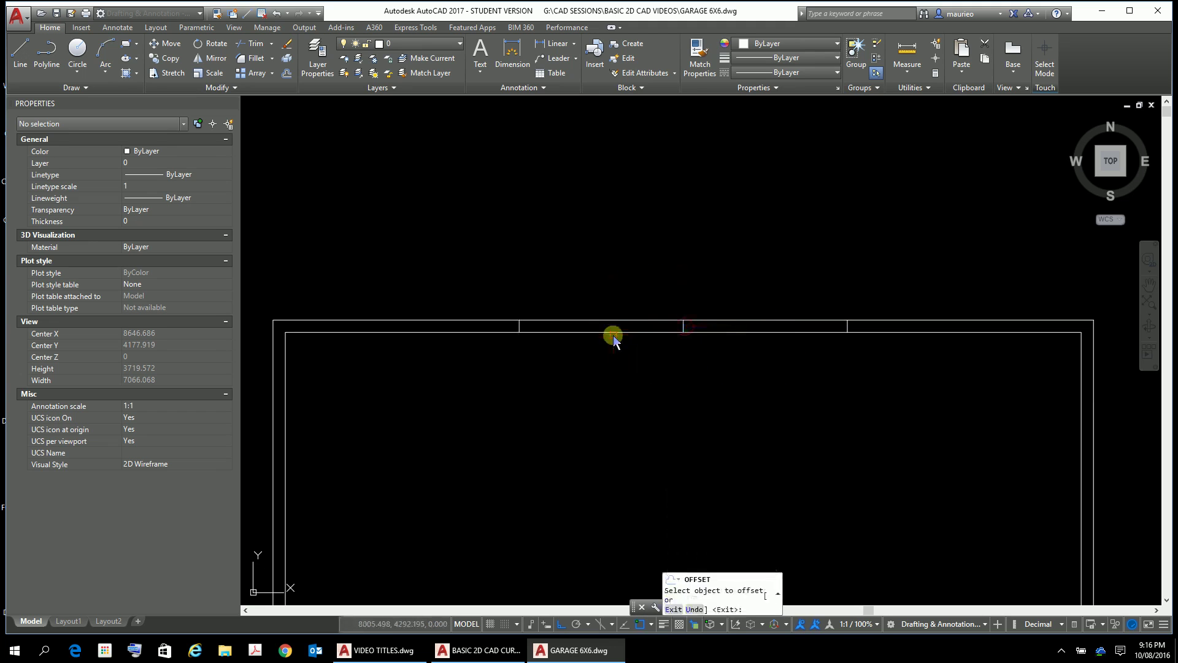
pyautogui.press('Escape')
pyautogui.press('Escape')
pyautogui.press('Escape')
pyautogui.press('Escape')
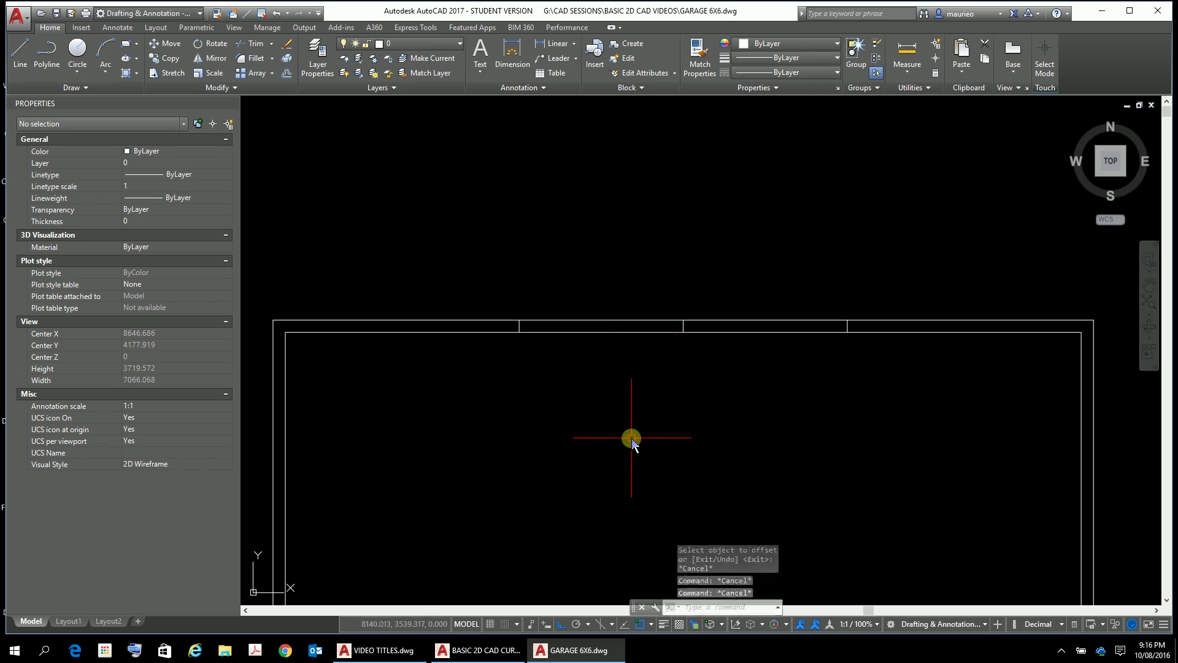
# - Trim the back wall away between the two outer cross lines
pyautogui.write('TR')
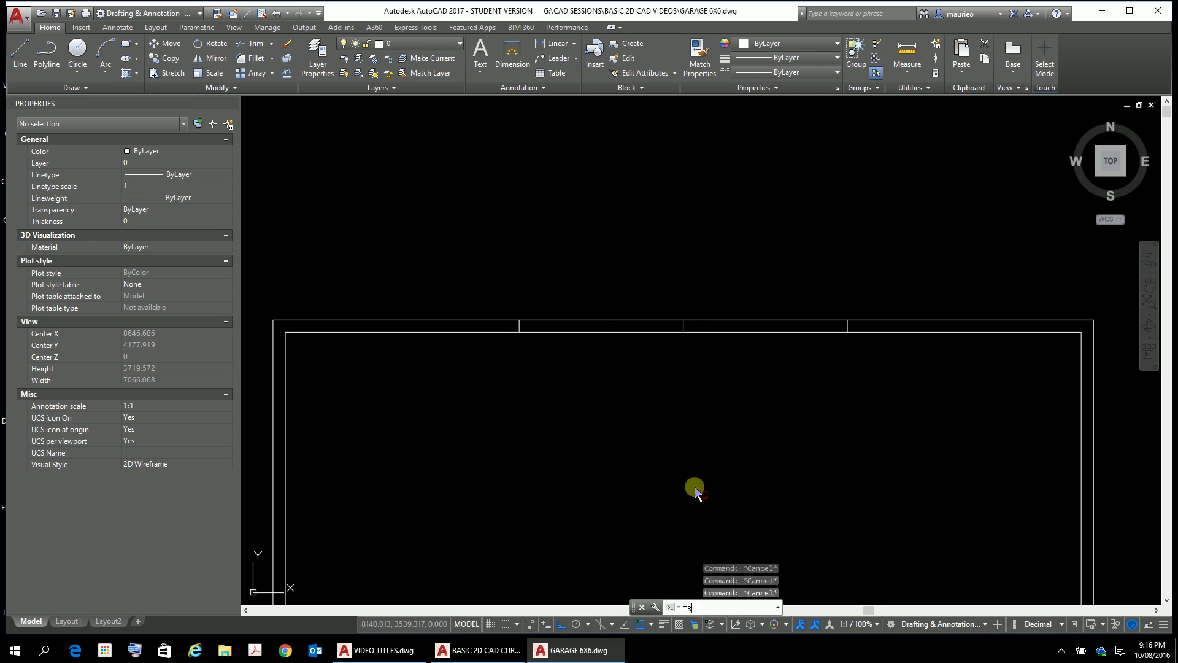
pyautogui.press('Return')
pyautogui.press('Return')
pyautogui.click(772, 237)
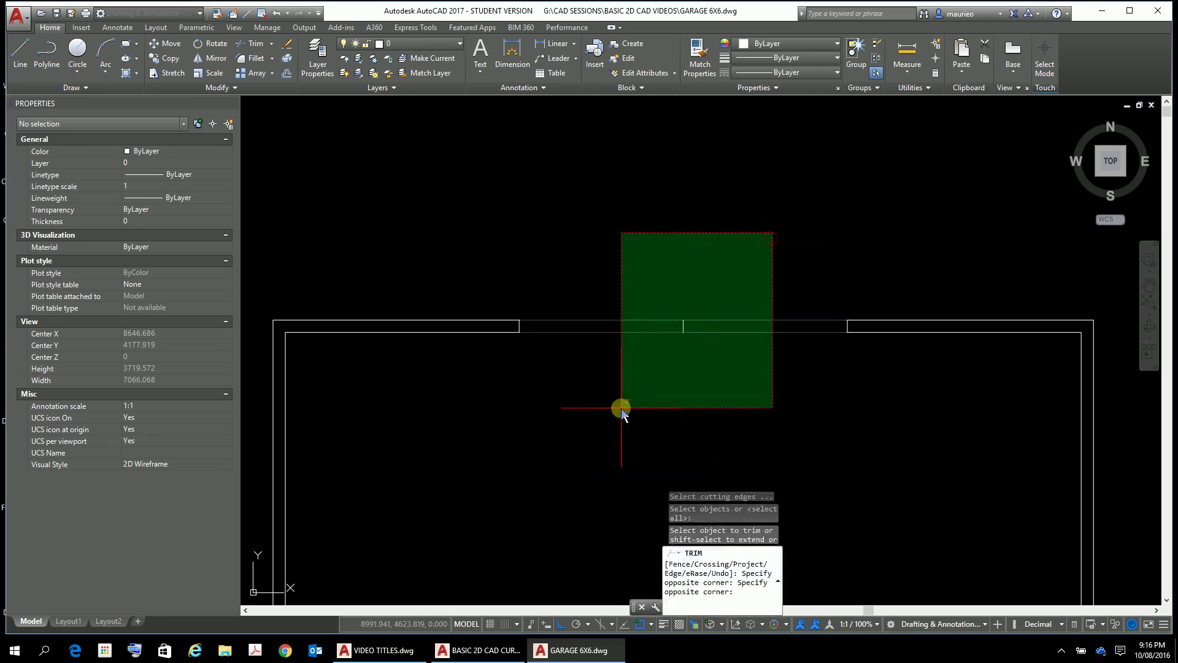
pyautogui.click(621, 408)
pyautogui.press('Escape')
pyautogui.press('Escape')
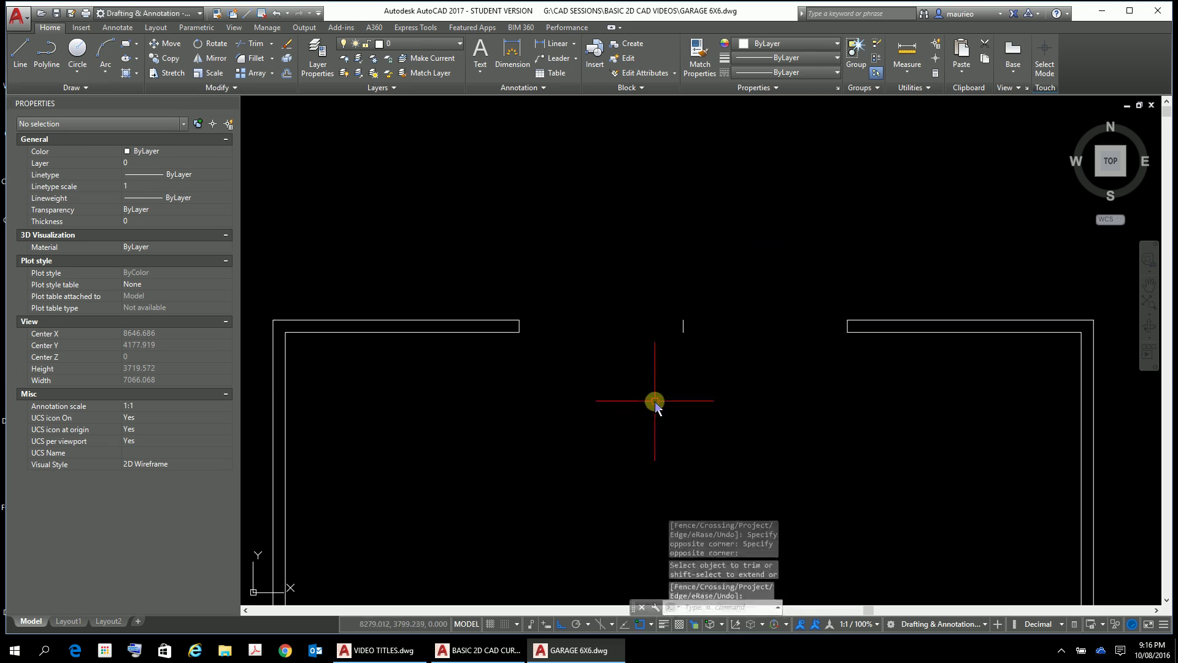
# - Delete the leftover central cross line and select the left wall's end line
pyautogui.click(713, 275)
pyautogui.click(644, 433)
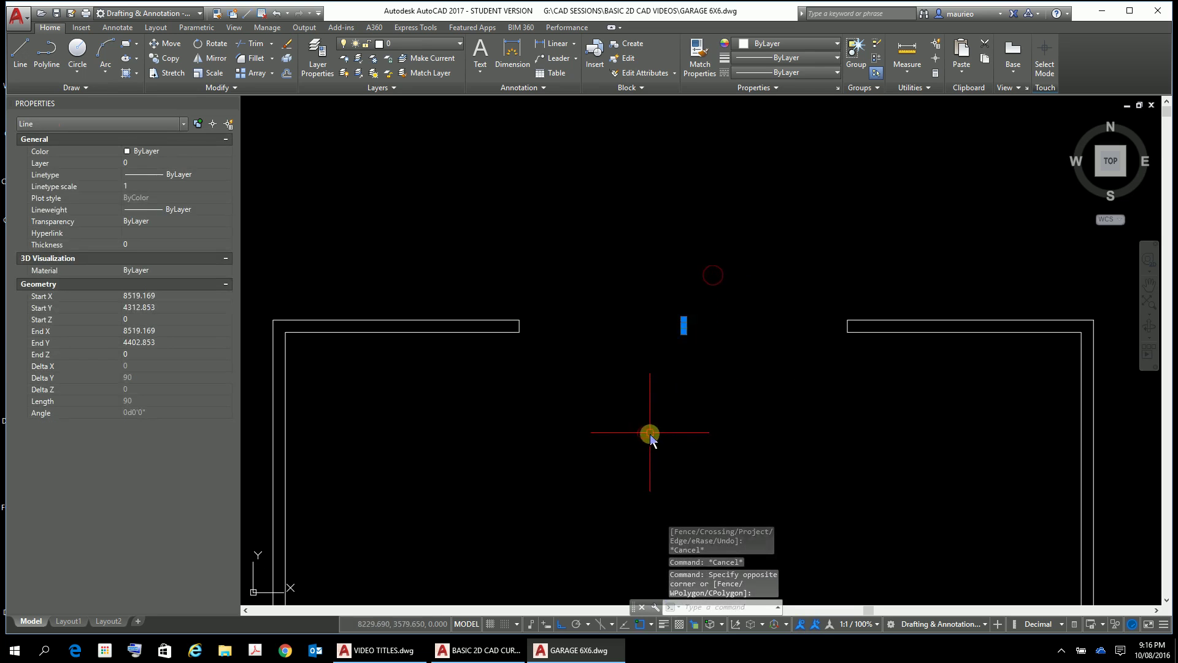
pyautogui.press('Delete')
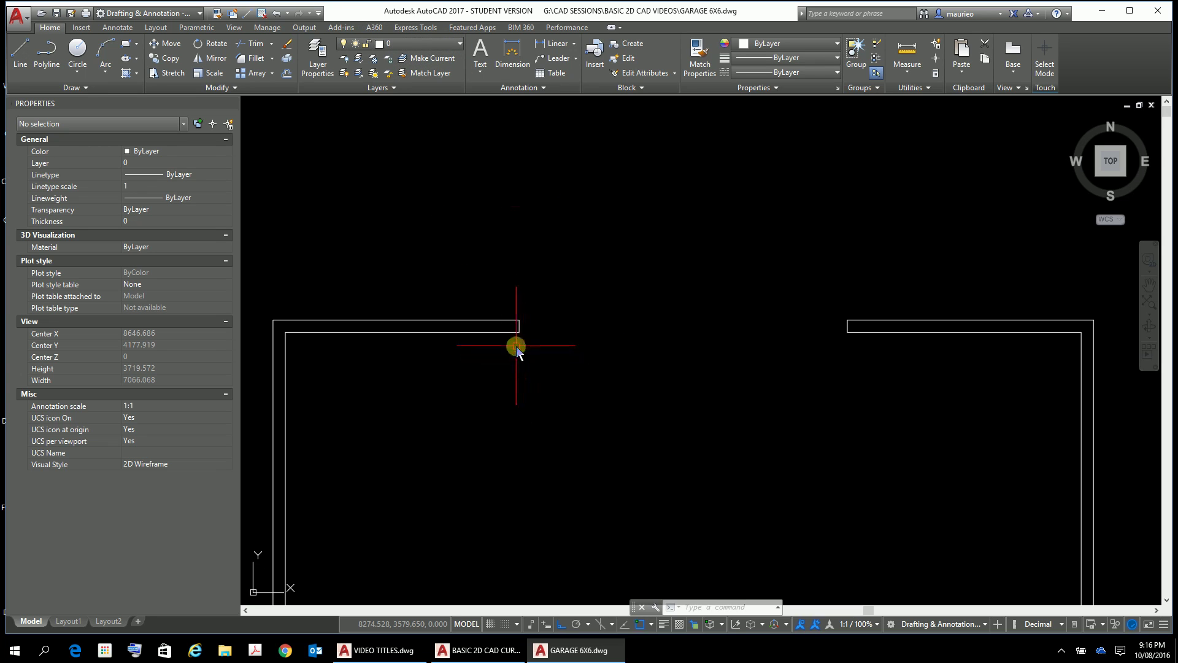
pyautogui.click(518, 327)
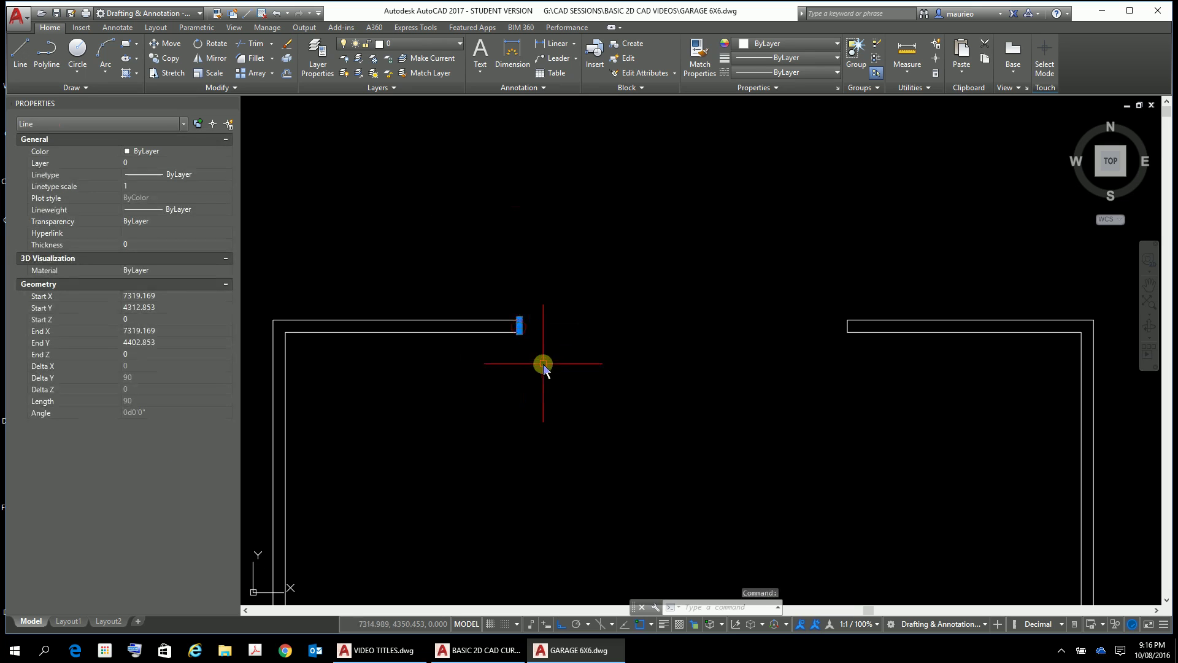
# - Move the six back-wall lines onto the WALL LINES layer
pyautogui.click(900, 243)
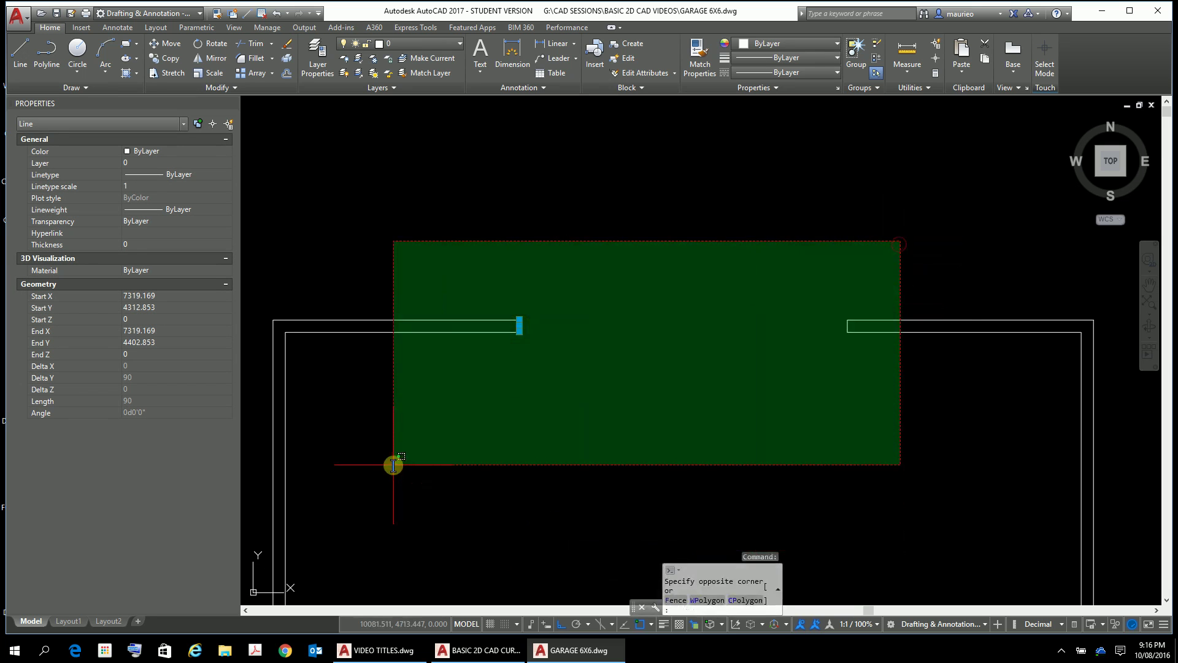
pyautogui.click(394, 465)
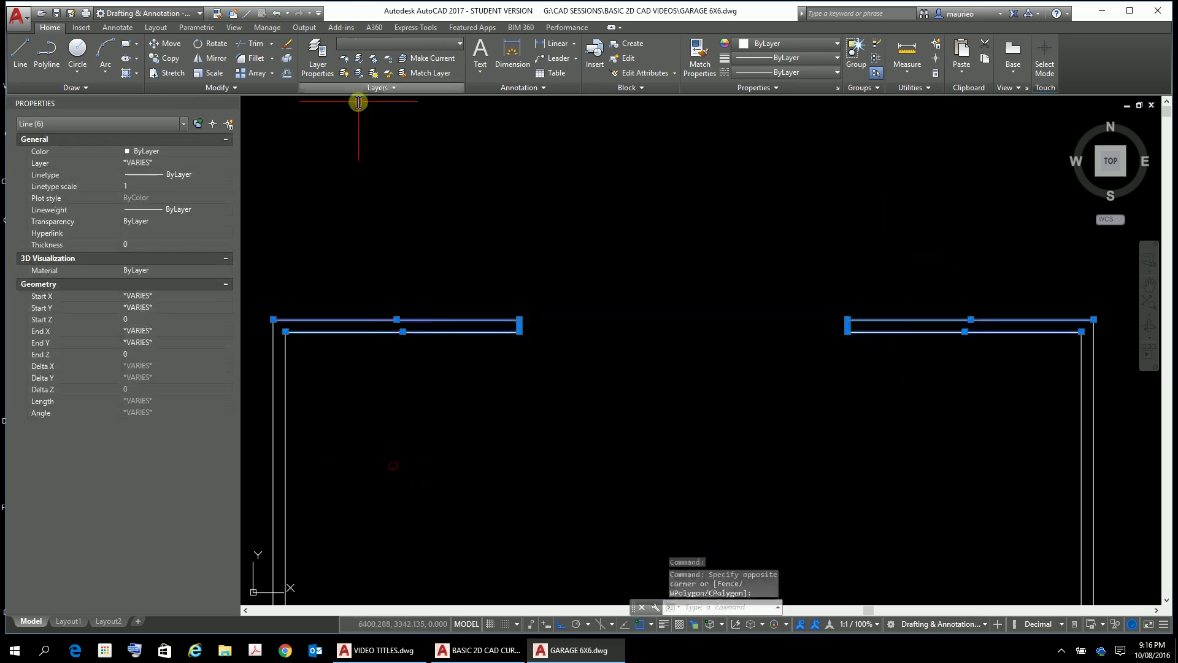
pyautogui.click(460, 44)
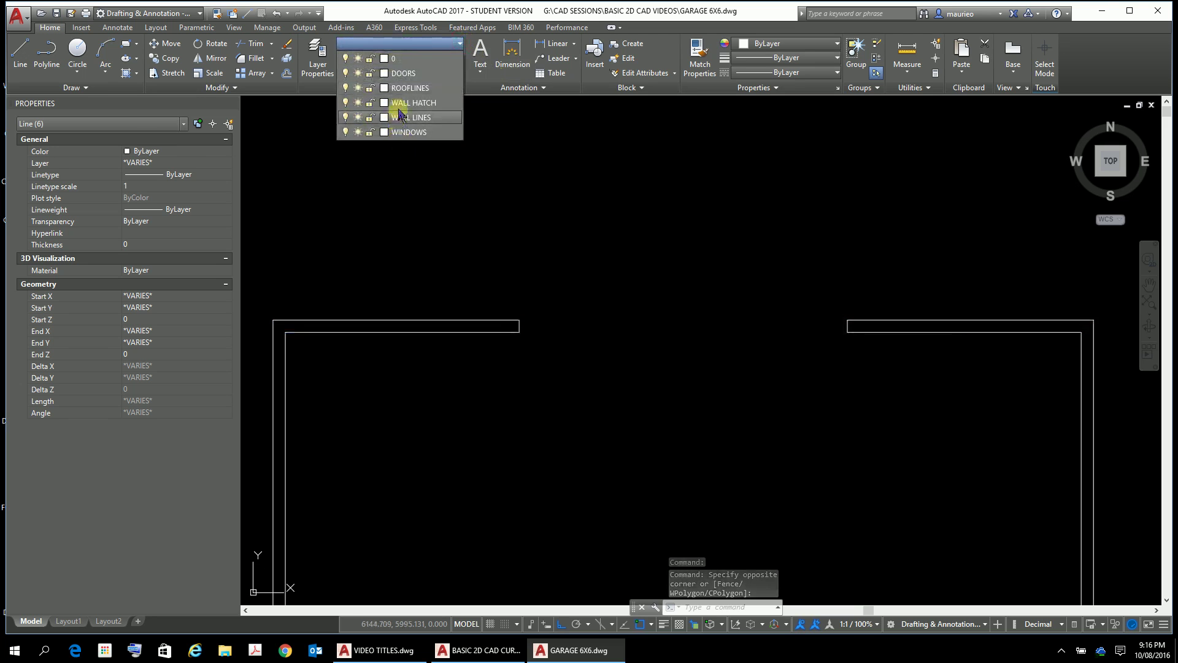
pyautogui.click(398, 129)
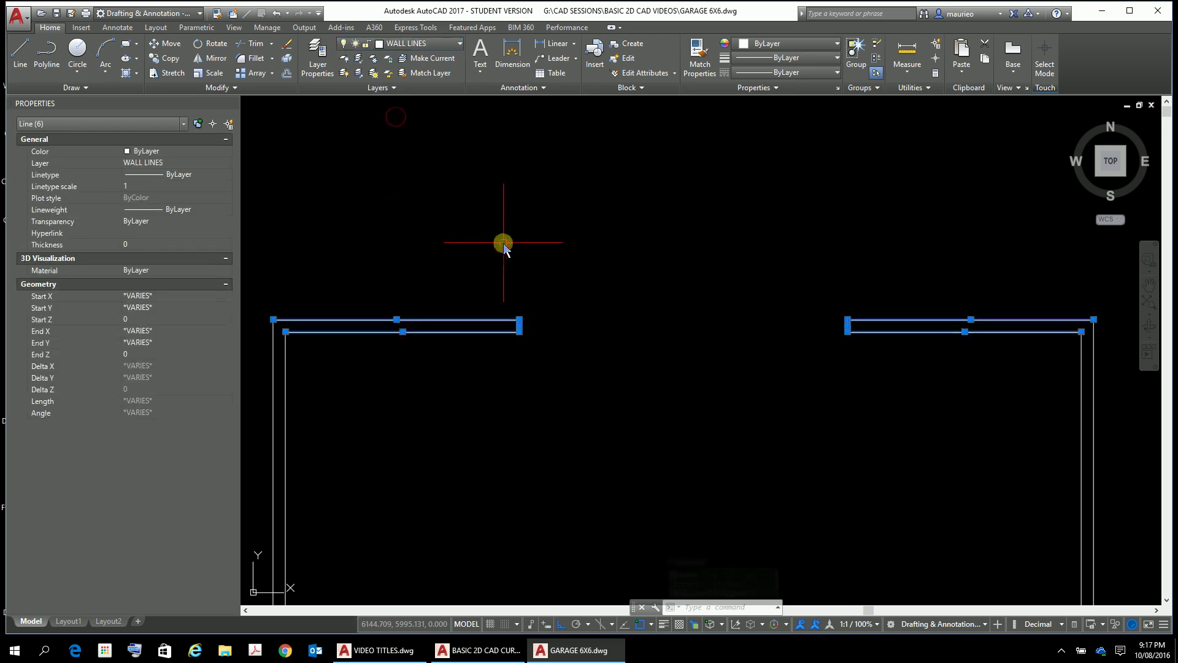
pyautogui.press('Escape')
pyautogui.press('Escape')
pyautogui.press('Escape')
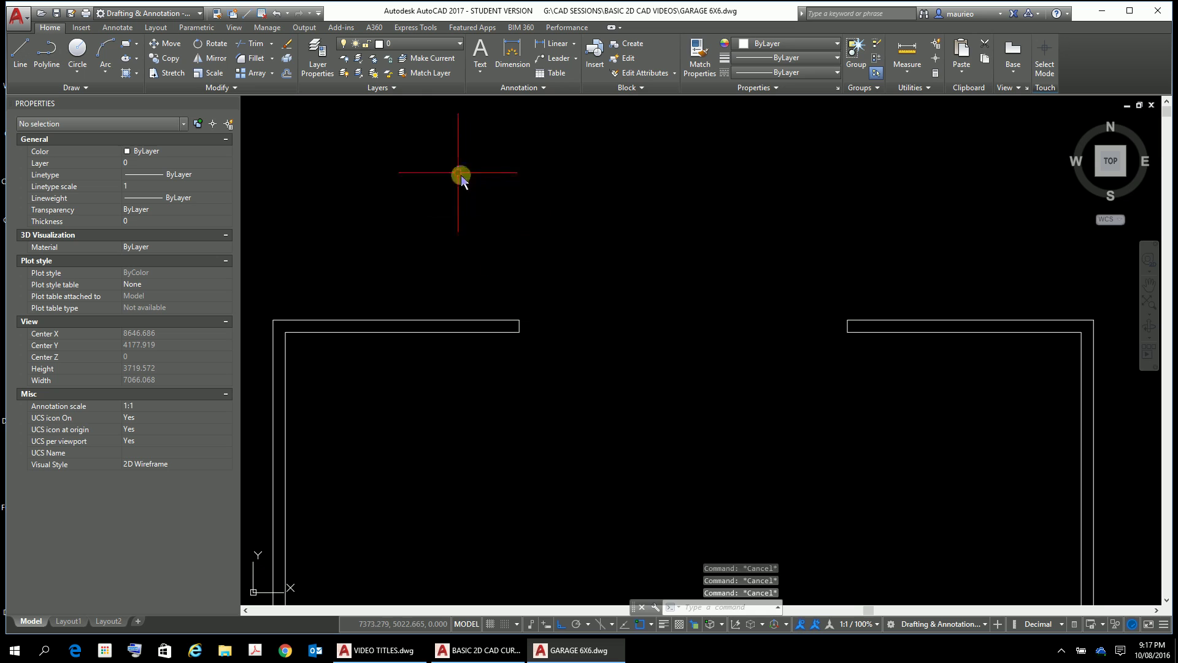
# - Make WINDOWS the current layer and set its colour to red
pyautogui.click(458, 43)
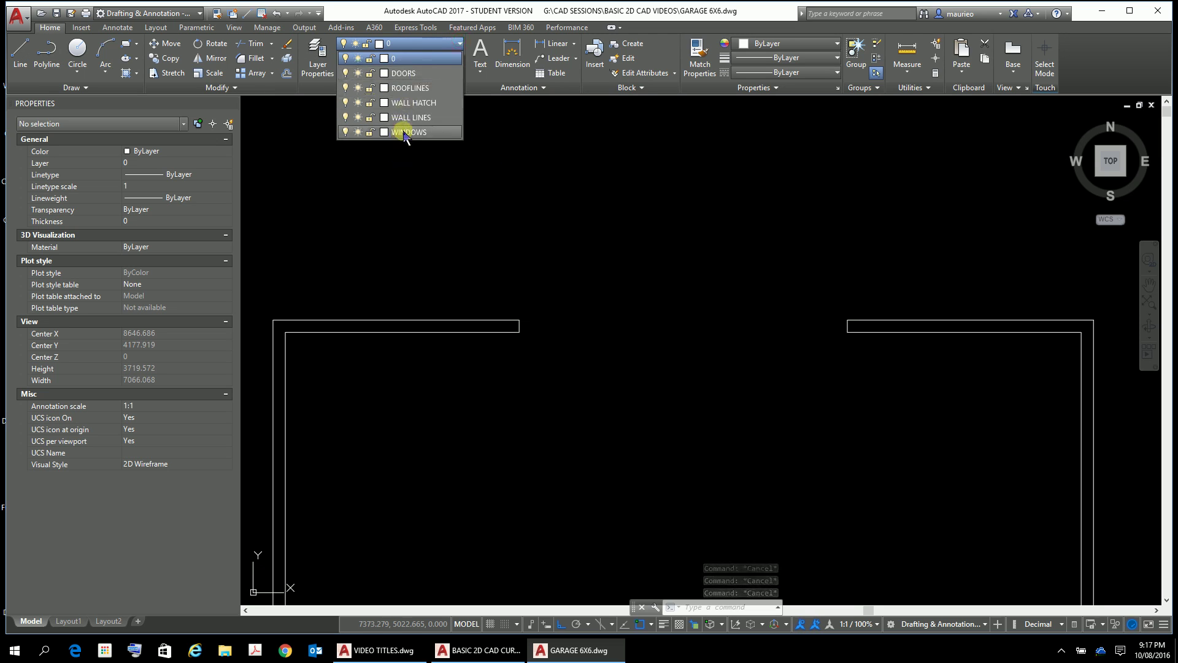
pyautogui.click(402, 133)
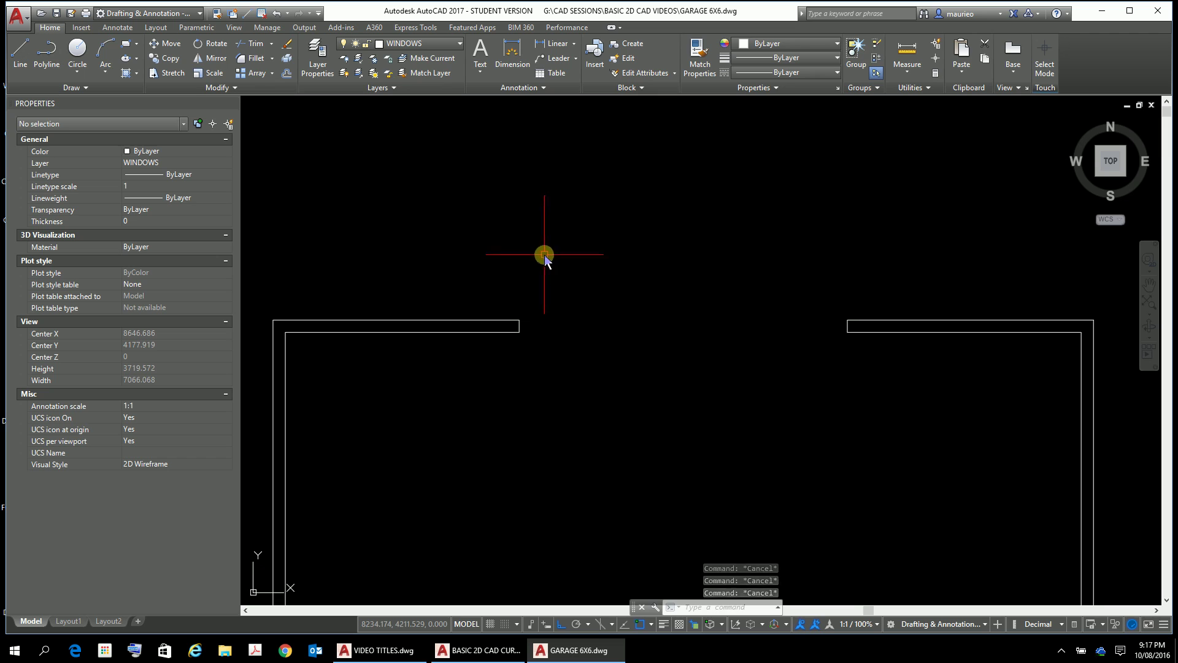
pyautogui.click(459, 44)
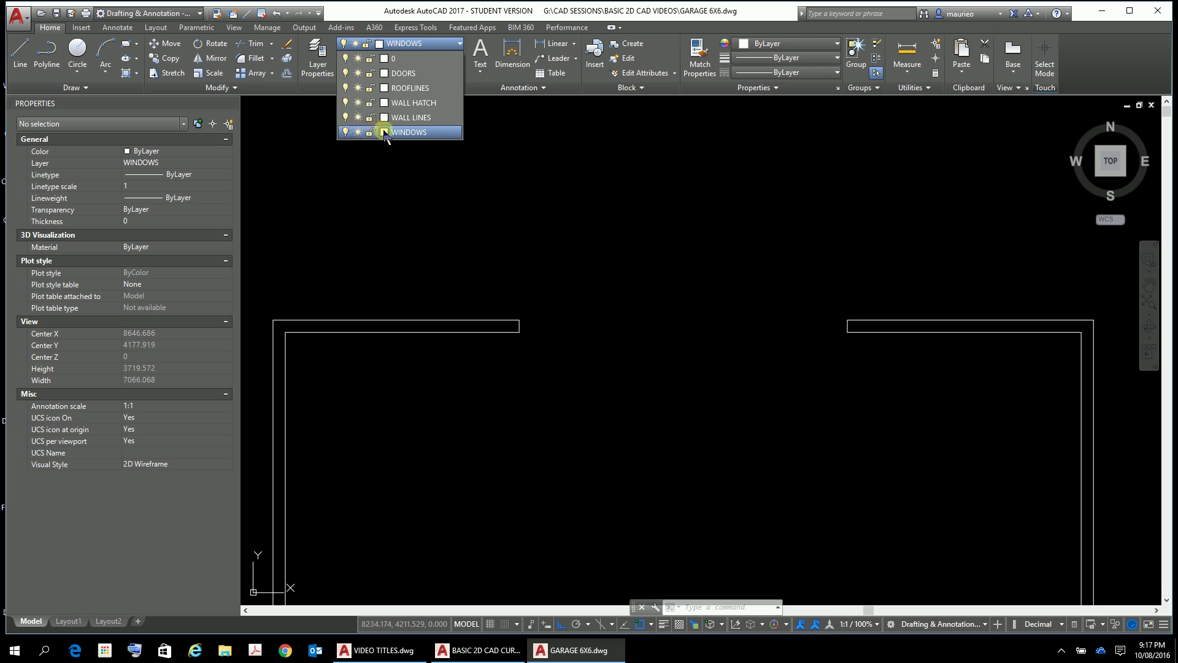
pyautogui.click(384, 133)
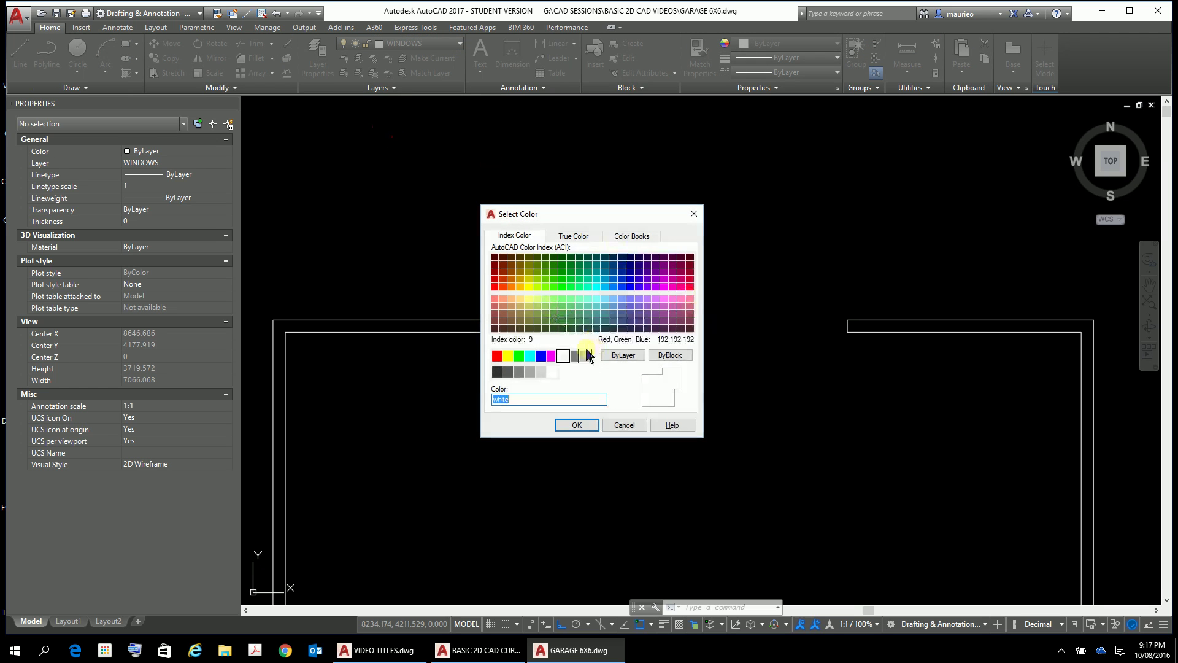
pyautogui.click(498, 357)
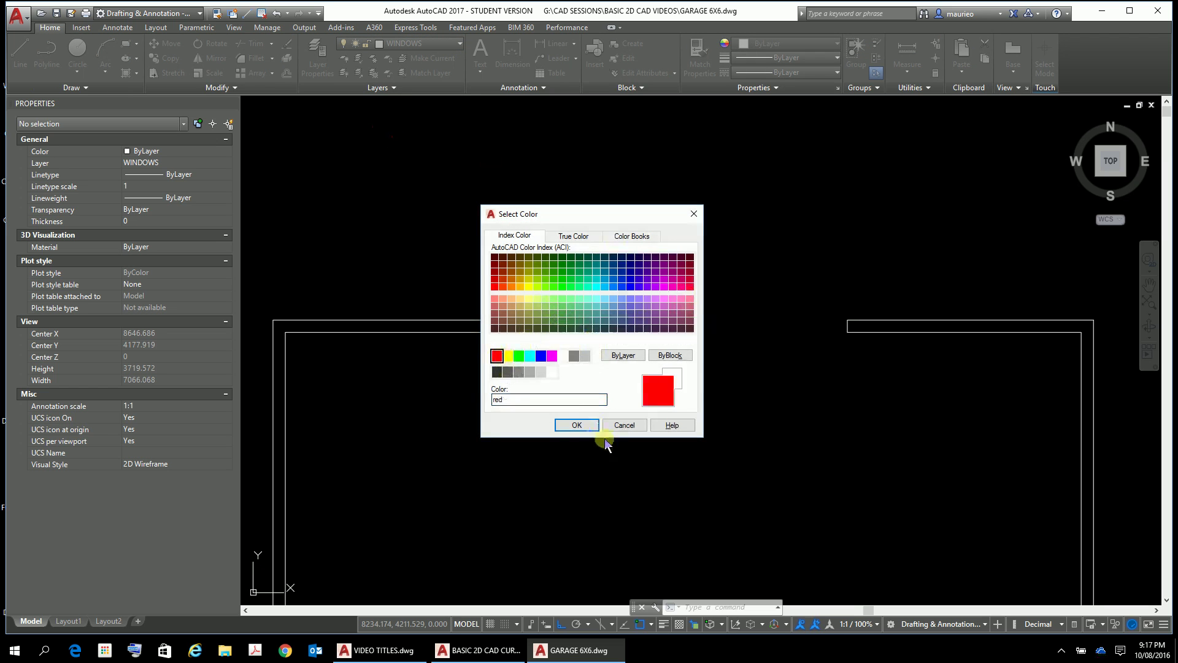
pyautogui.click(577, 425)
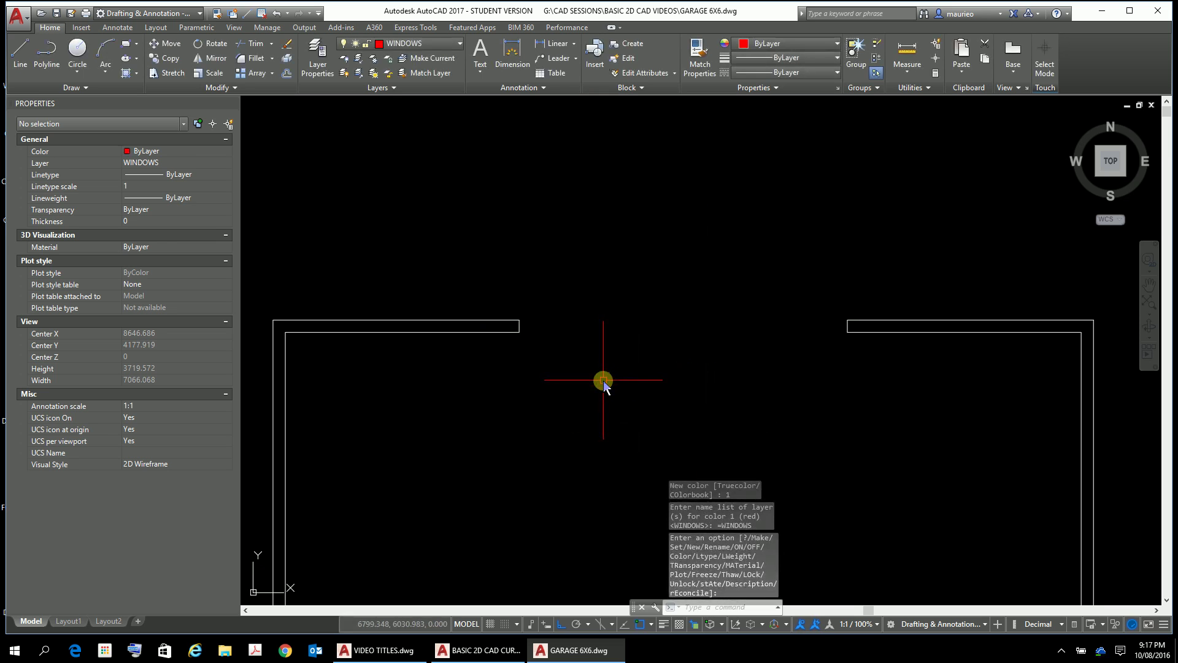
# - Draw a closed LINE rectangle across the window gap through the four wall-end corners
pyautogui.write('L')
pyautogui.press('Return')
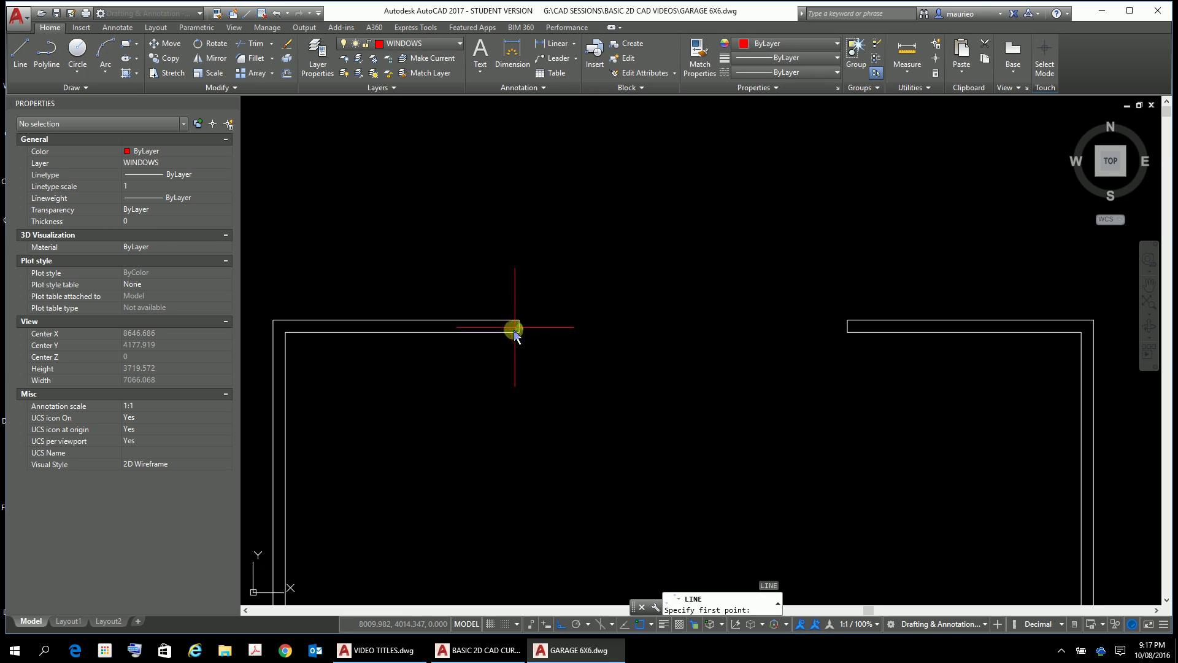
pyautogui.click(518, 320)
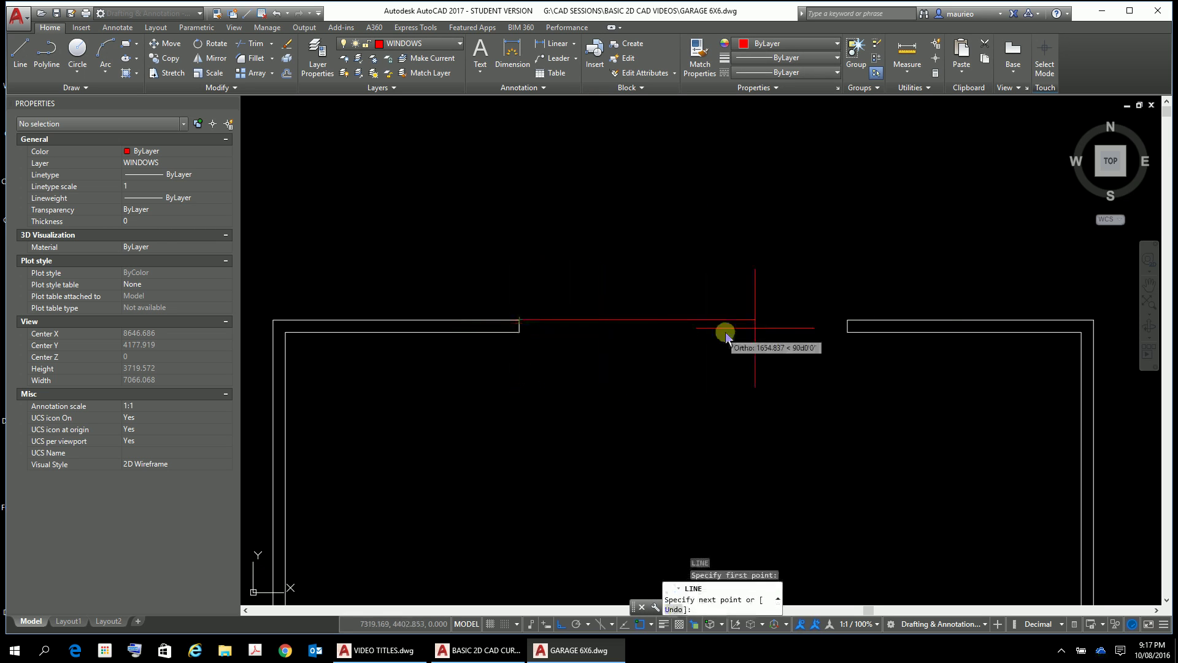
pyautogui.click(841, 324)
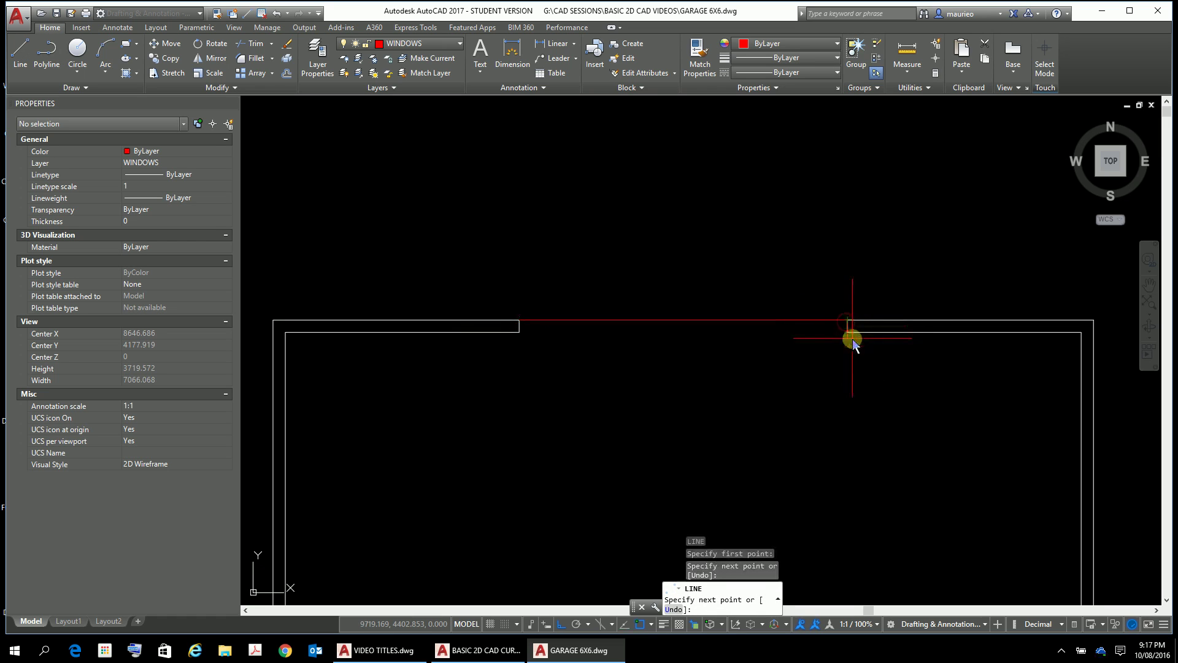
pyautogui.click(847, 334)
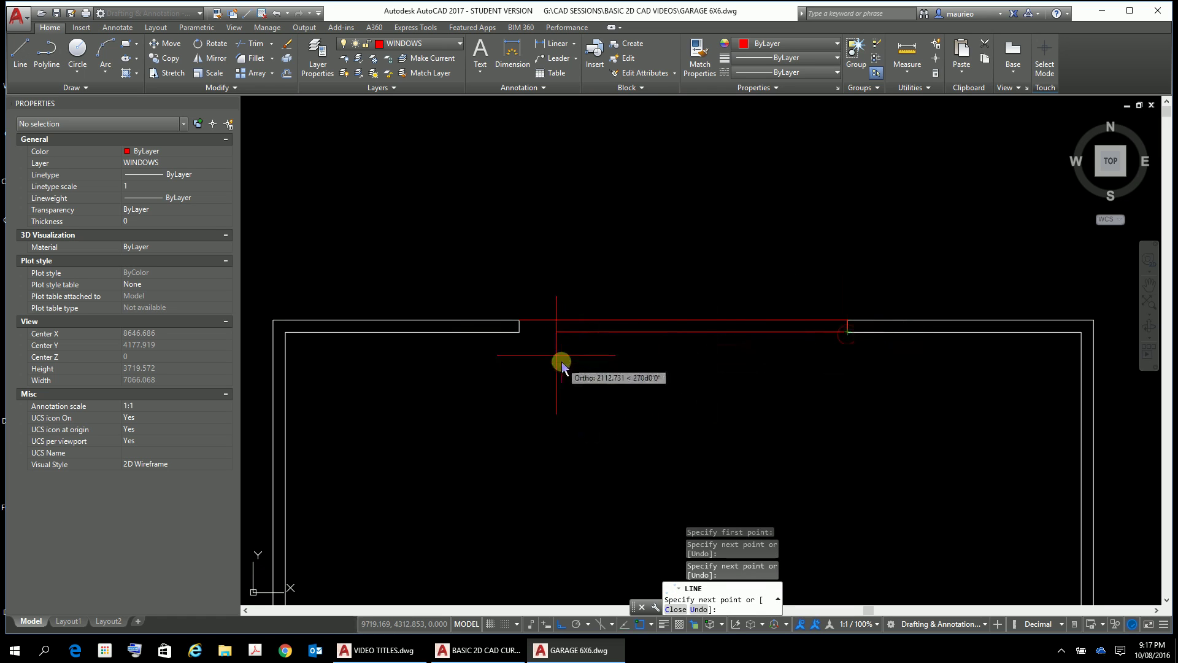
pyautogui.click(520, 336)
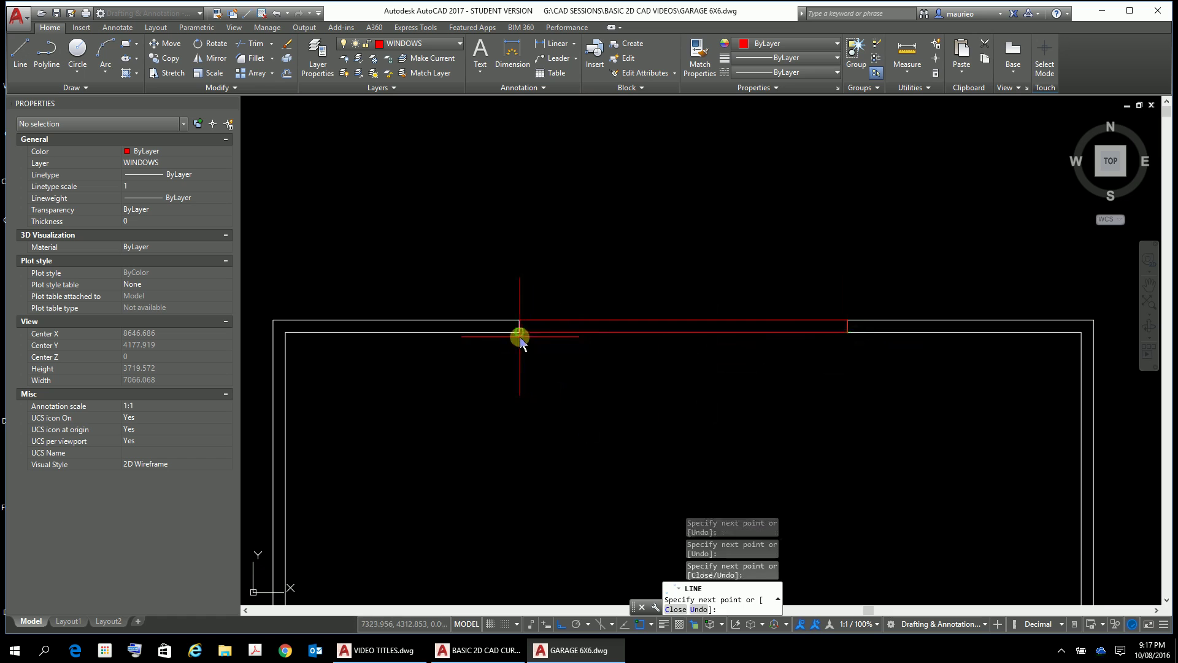
pyautogui.write('c')
pyautogui.press('Return')
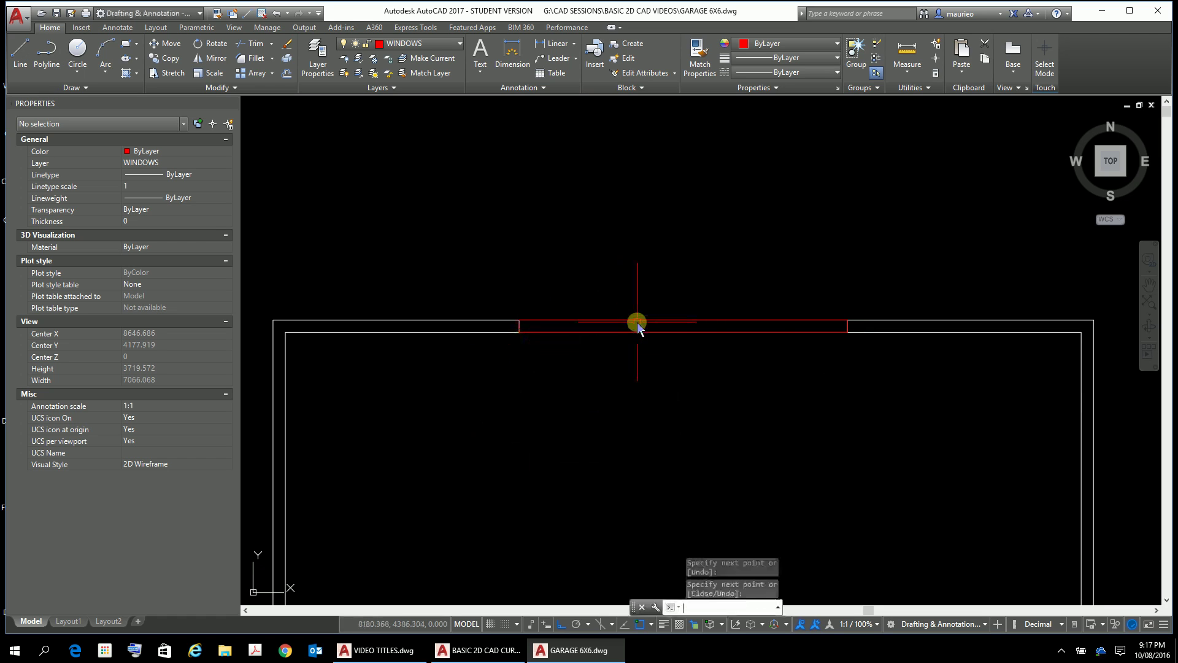
pyautogui.press('Escape')
pyautogui.press('Escape')
pyautogui.press('Escape')
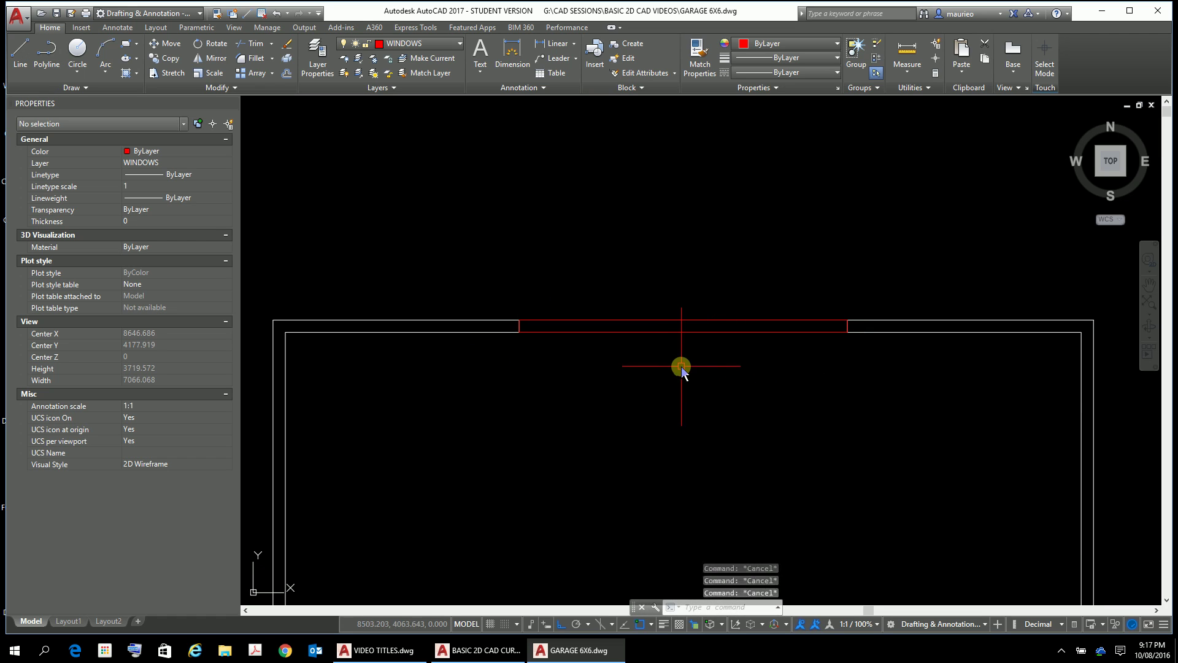
# - Offset the window's left end line 50 units inward
pyautogui.write('o')
pyautogui.press('Return')
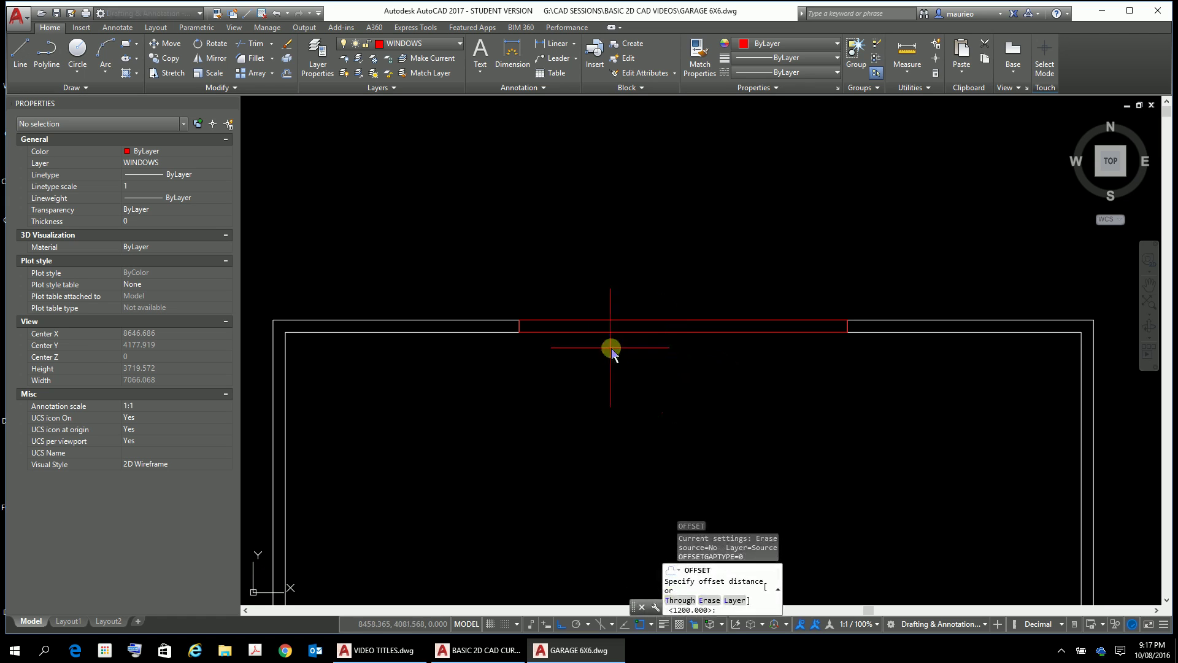
pyautogui.scroll(6, 560, 347)
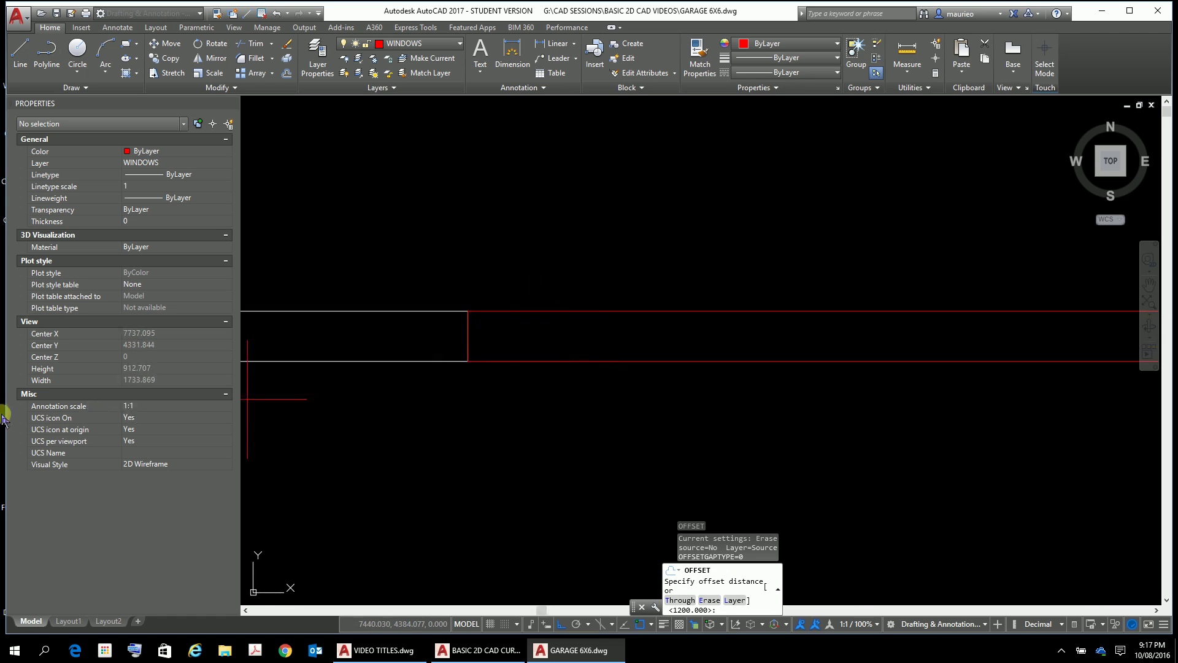
pyautogui.write('50')
pyautogui.press('Return')
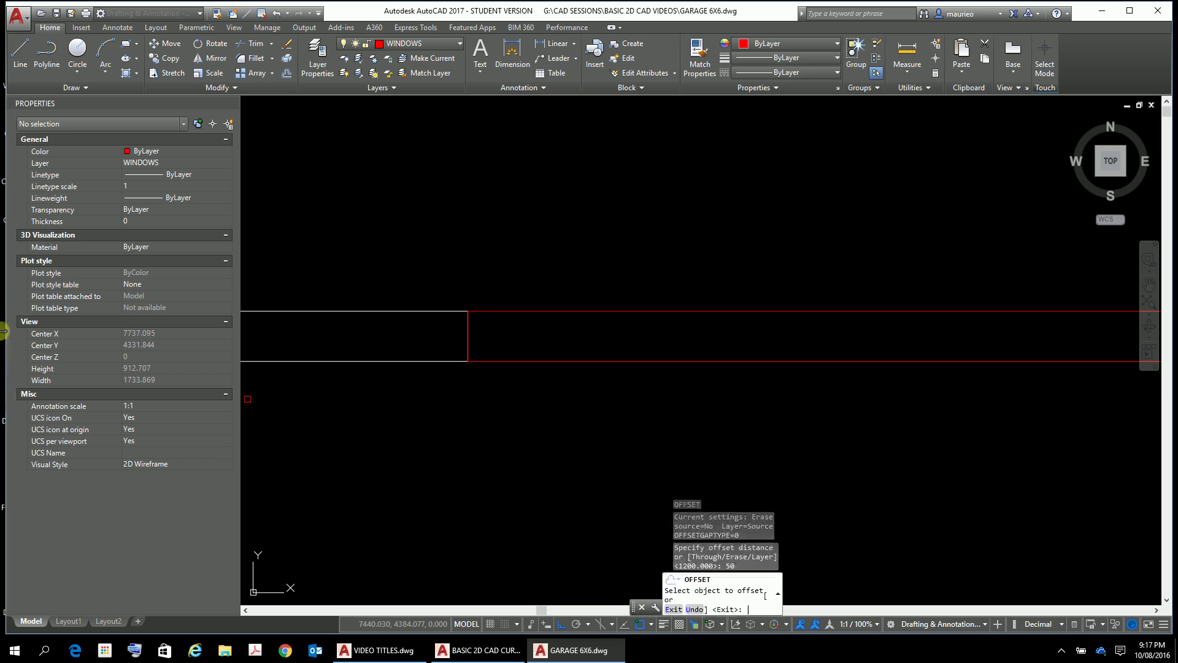
pyautogui.click(468, 341)
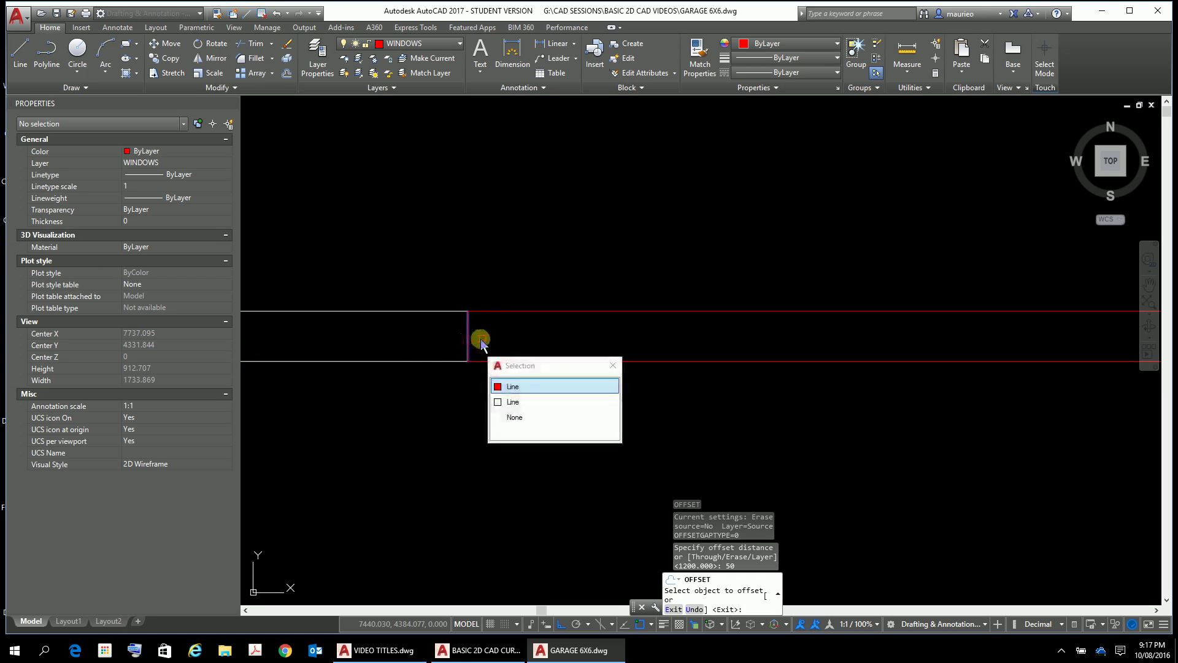
pyautogui.click(514, 386)
pyautogui.click(517, 354)
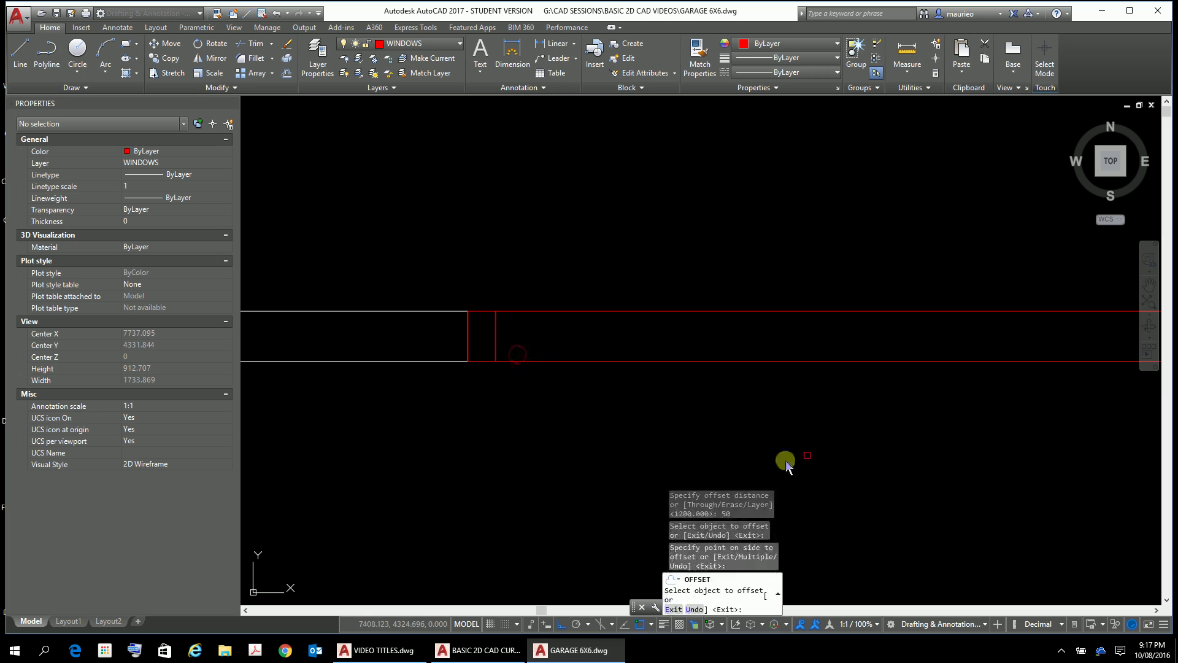
# - Offset the window's right end line 50 units inward
pyautogui.scroll(-2, 895, 445)
pyautogui.moveTo(1021, 460); pyautogui.dragTo(337, 489, button='middle')
pyautogui.scroll(1, 599, 472)
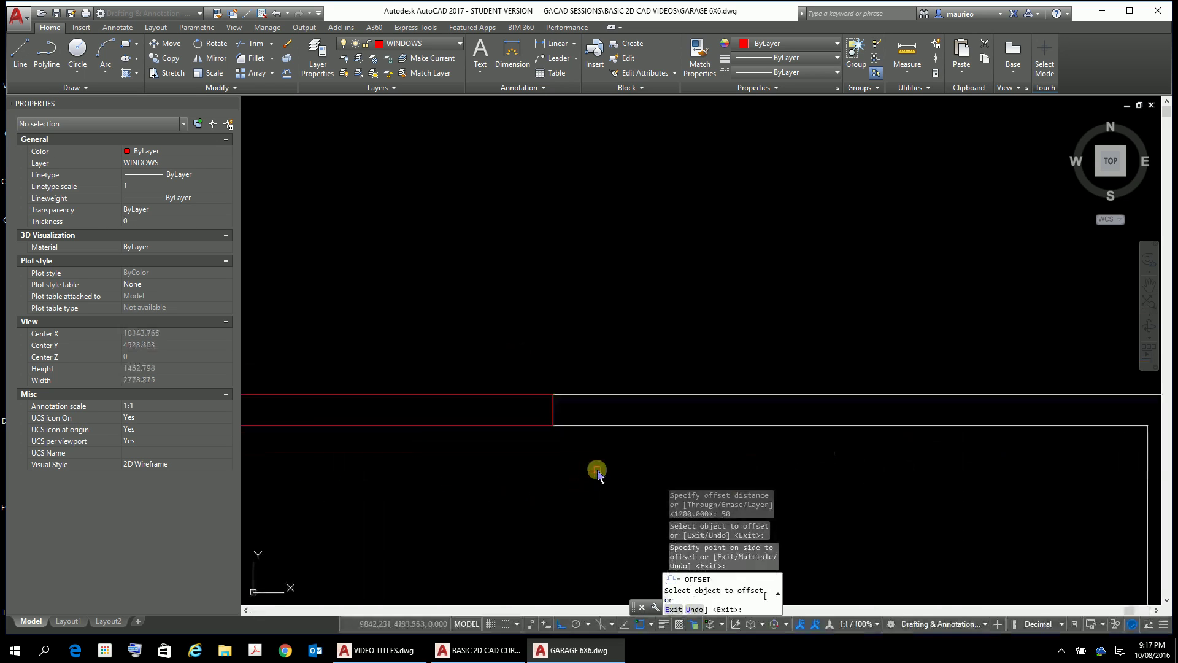
pyautogui.scroll(4, 597, 473)
pyautogui.click(481, 324)
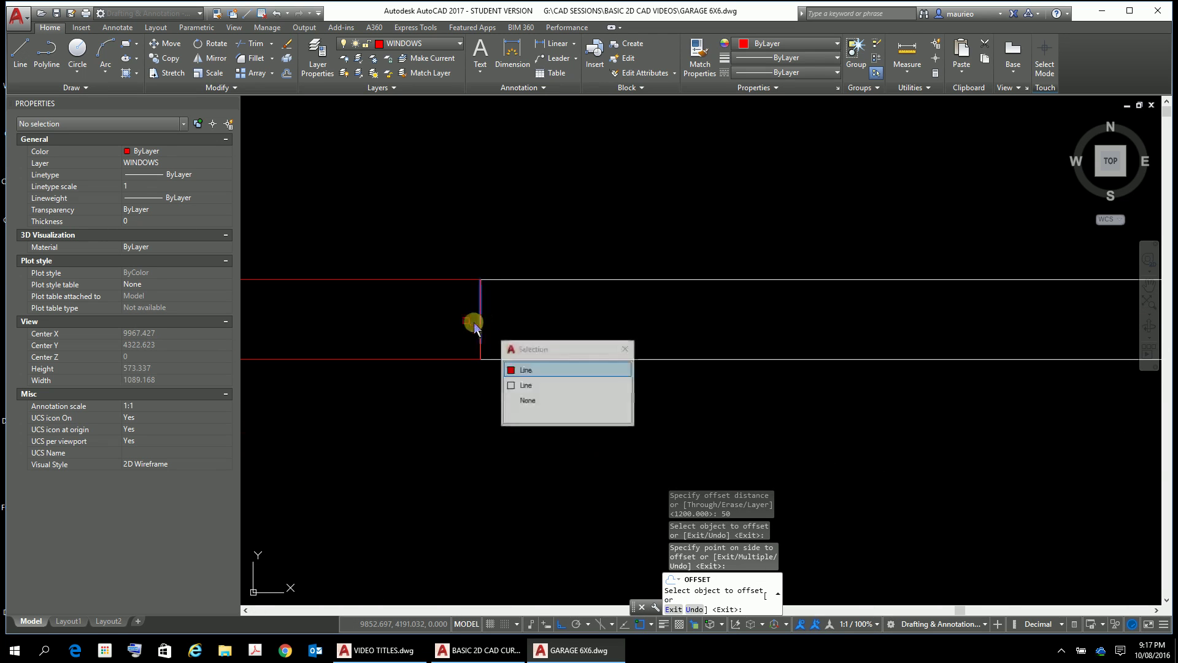
pyautogui.click(528, 371)
pyautogui.click(426, 342)
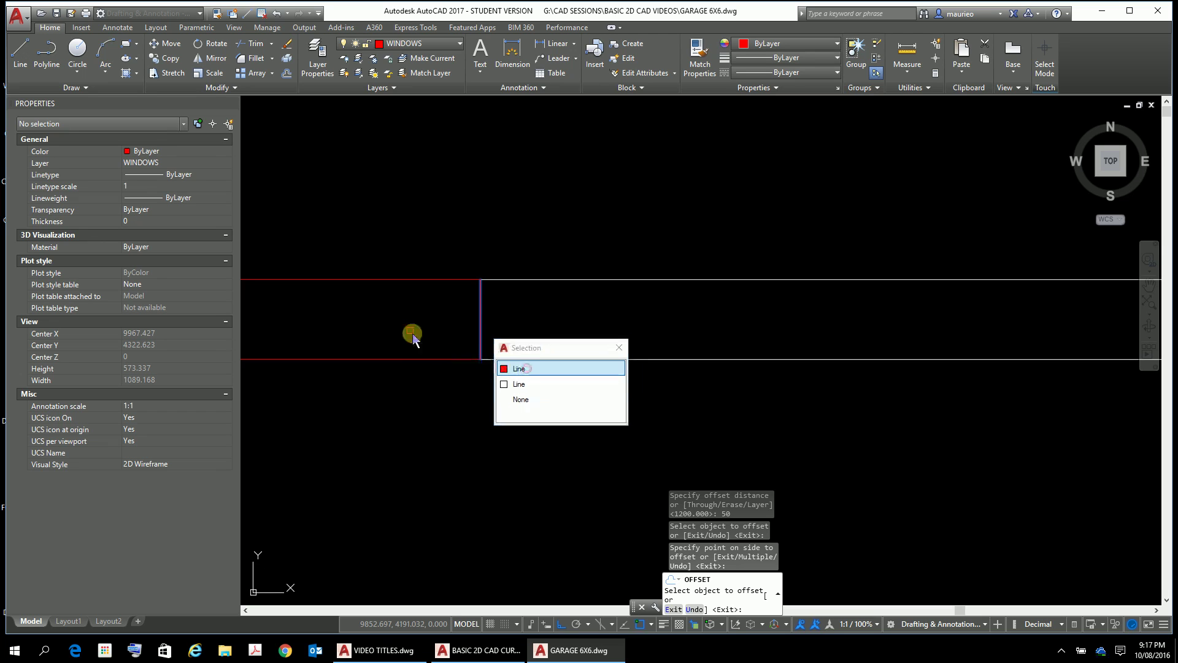
pyautogui.click(529, 367)
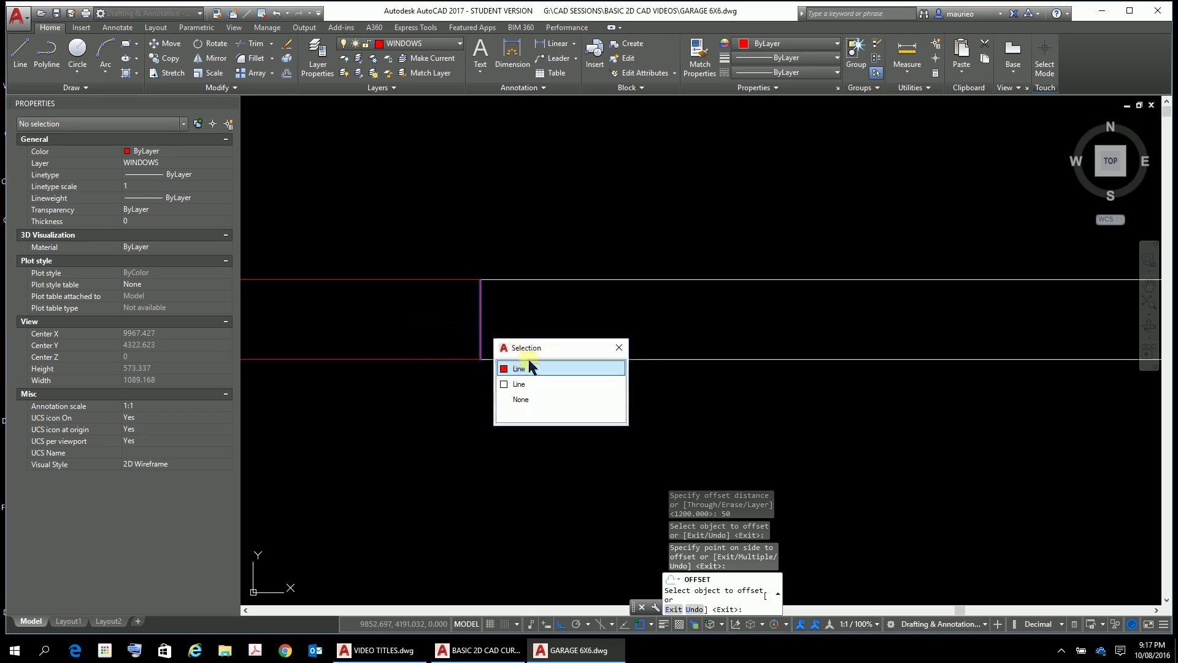
pyautogui.click(502, 371)
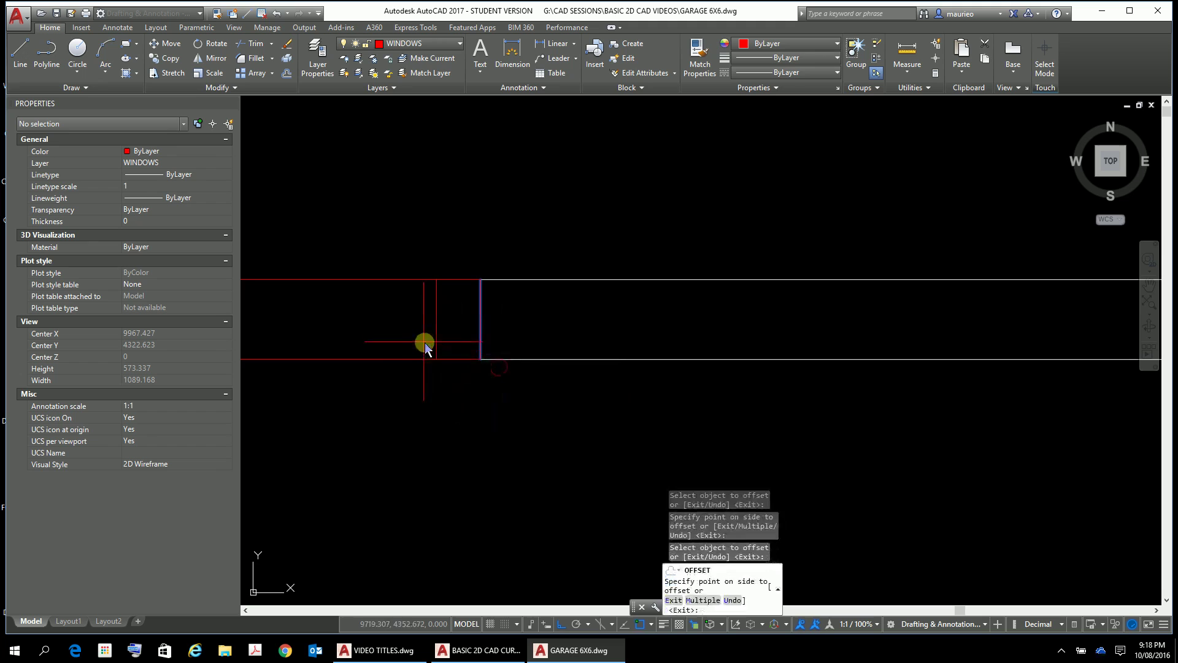
pyautogui.click(421, 341)
# - Cancel the offset command and start a new LINE command
pyautogui.scroll(-5, 454, 495)
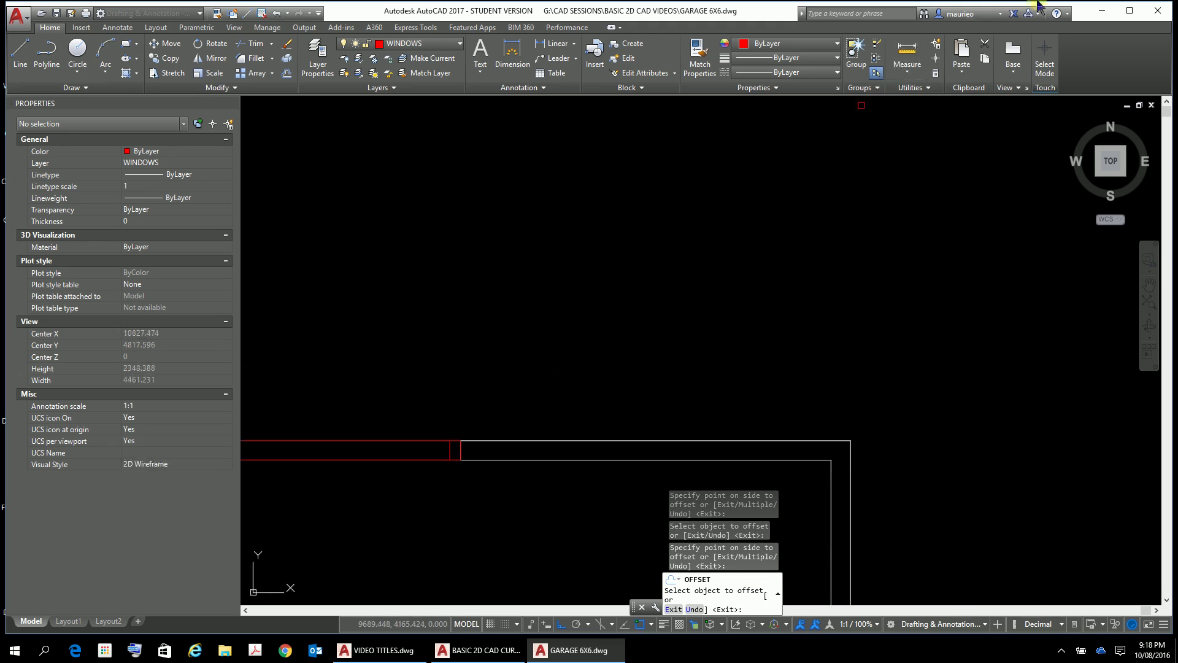
pyautogui.scroll(-4, 656, 534)
pyautogui.scroll(2, 771, 171)
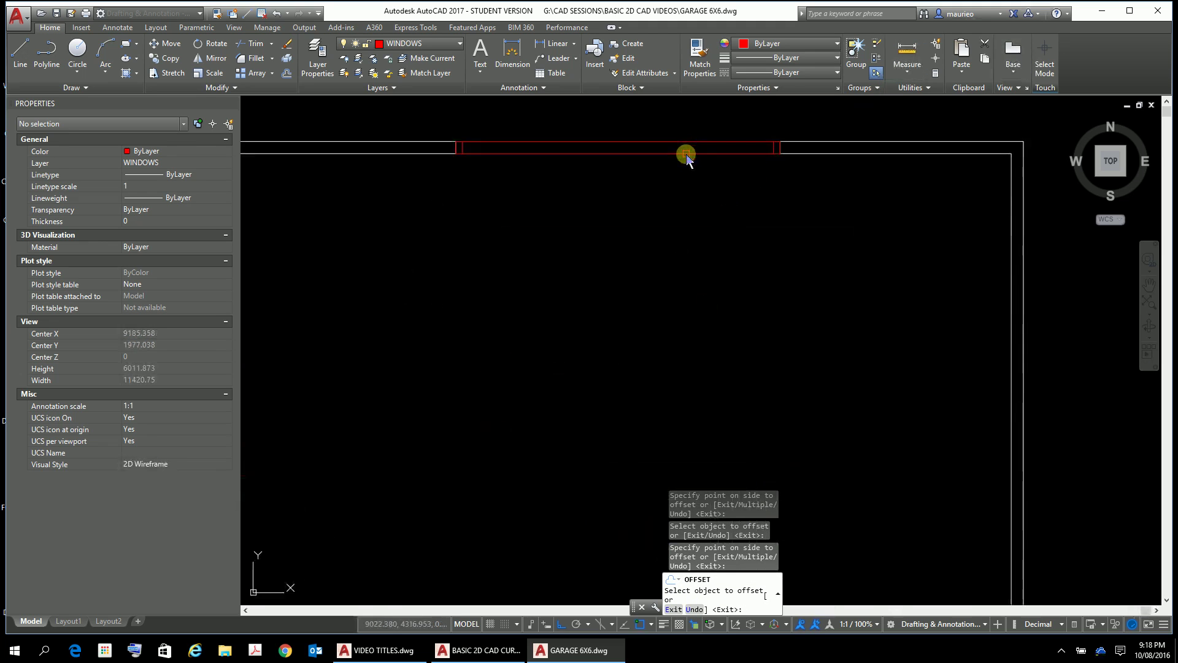
pyautogui.scroll(2, 546, 300)
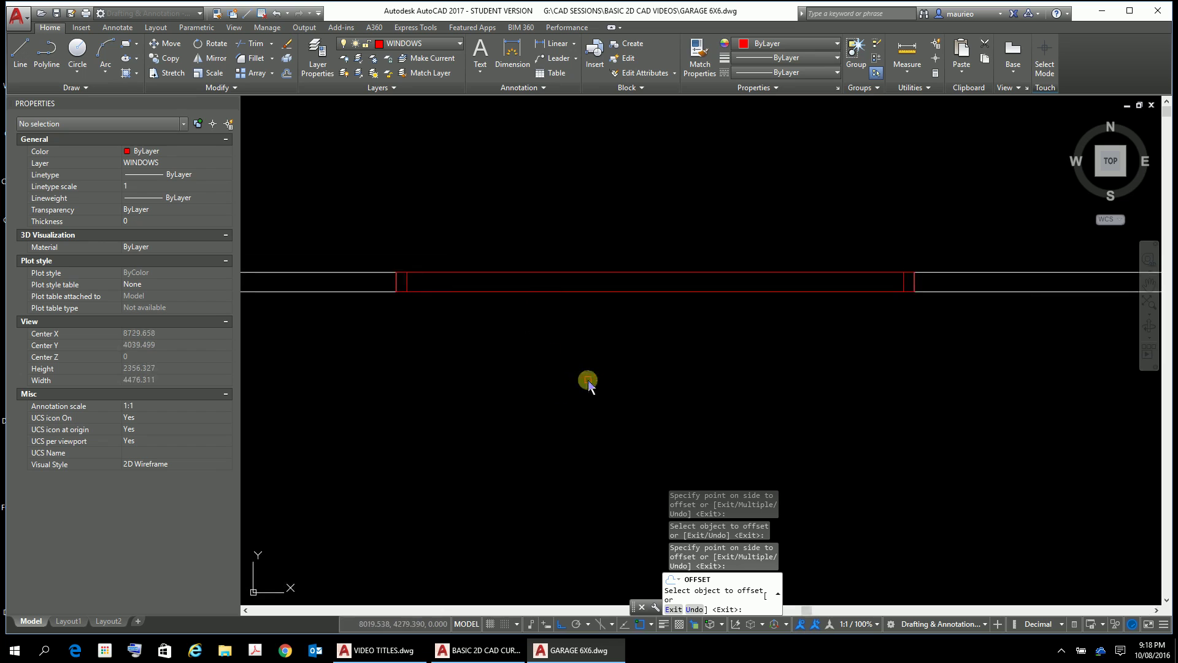
pyautogui.press('Return')
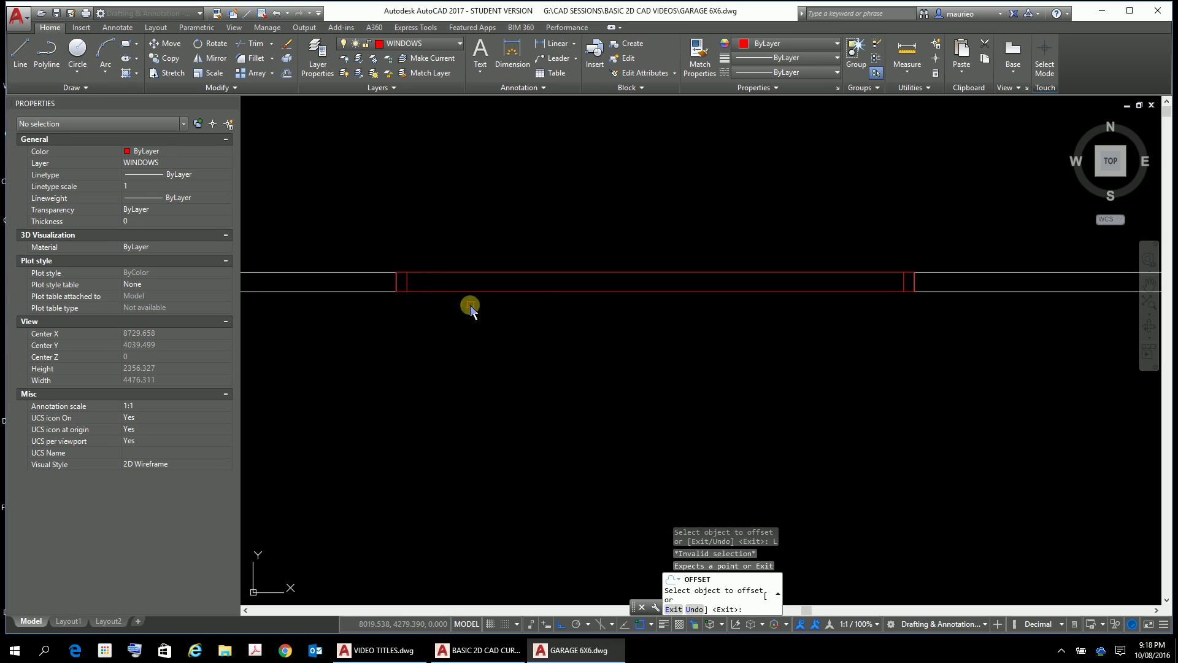
pyautogui.press('Escape')
pyautogui.press('Escape')
pyautogui.press('Escape')
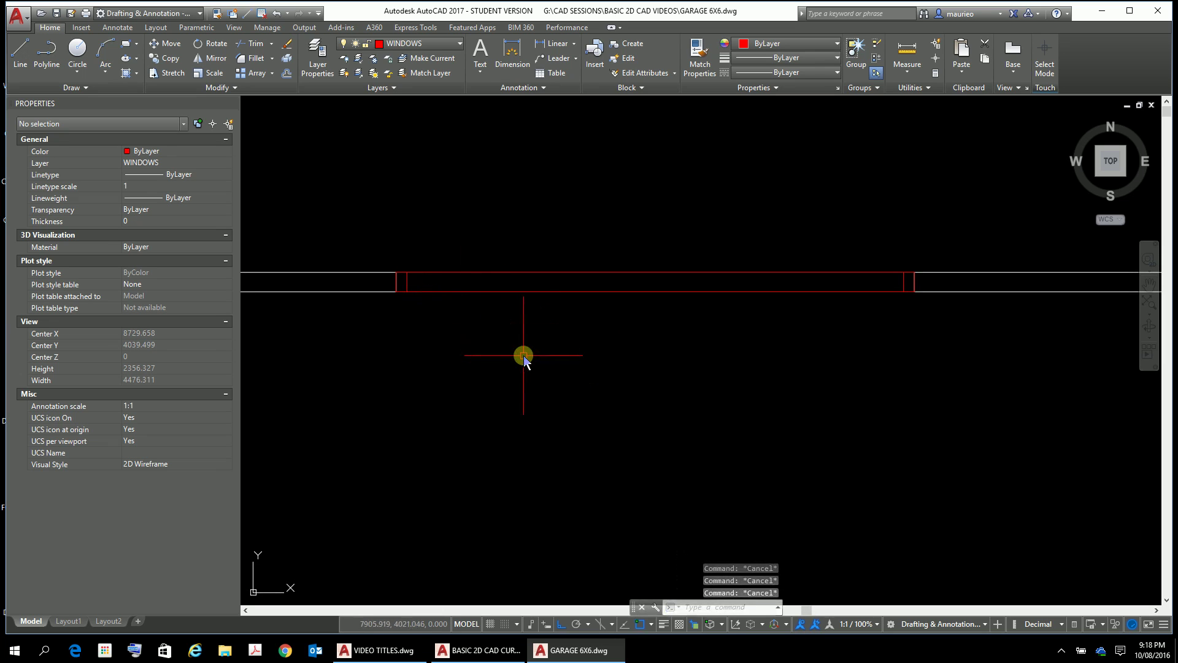
pyautogui.write('l')
pyautogui.press('Return')
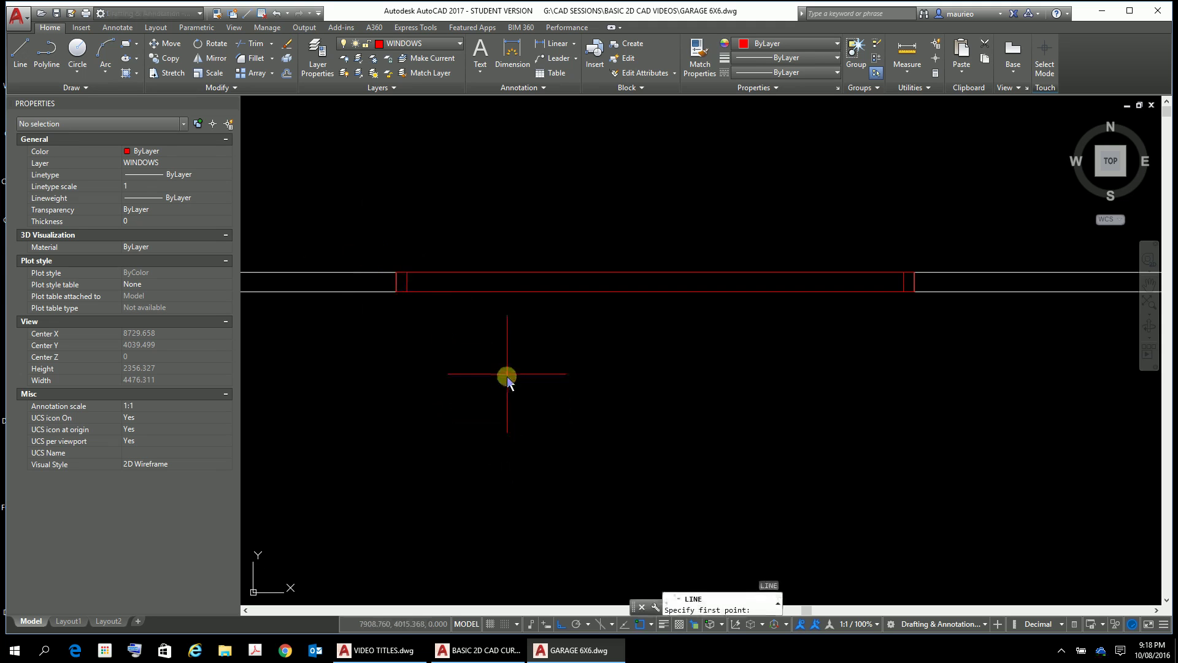
# - Draw a red line from the window's left jamb to its right jamb, then switch to the BASIC 2D CAD CURRENT drawing
pyautogui.click(407, 282)
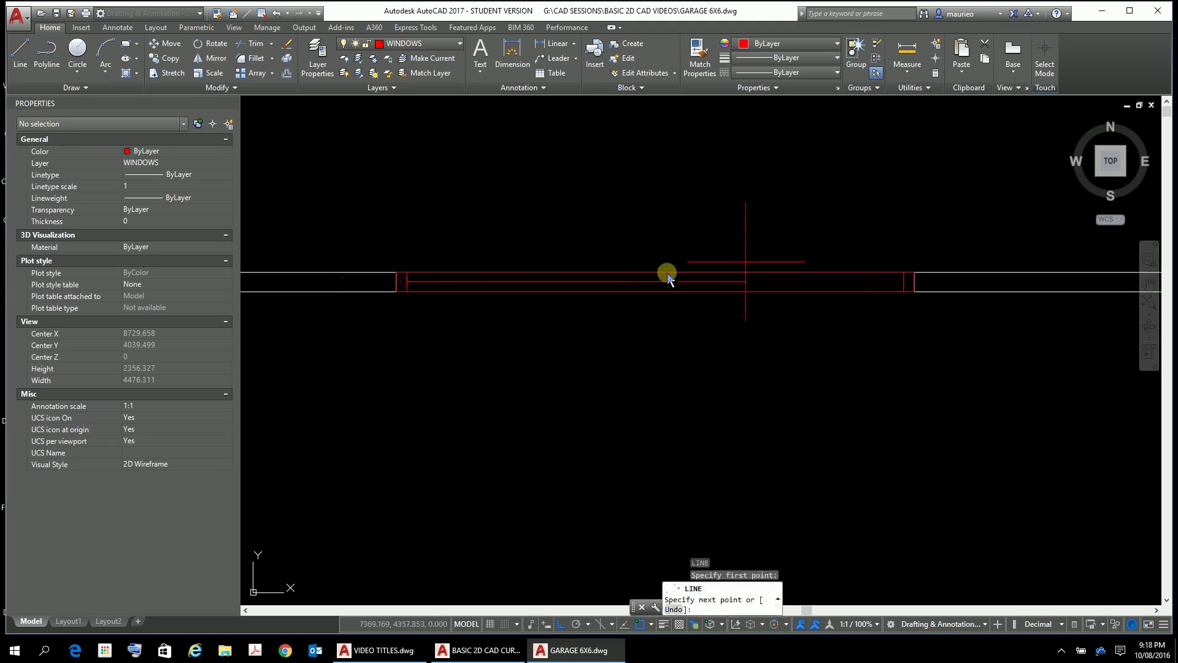
pyautogui.click(903, 282)
pyautogui.press('Escape')
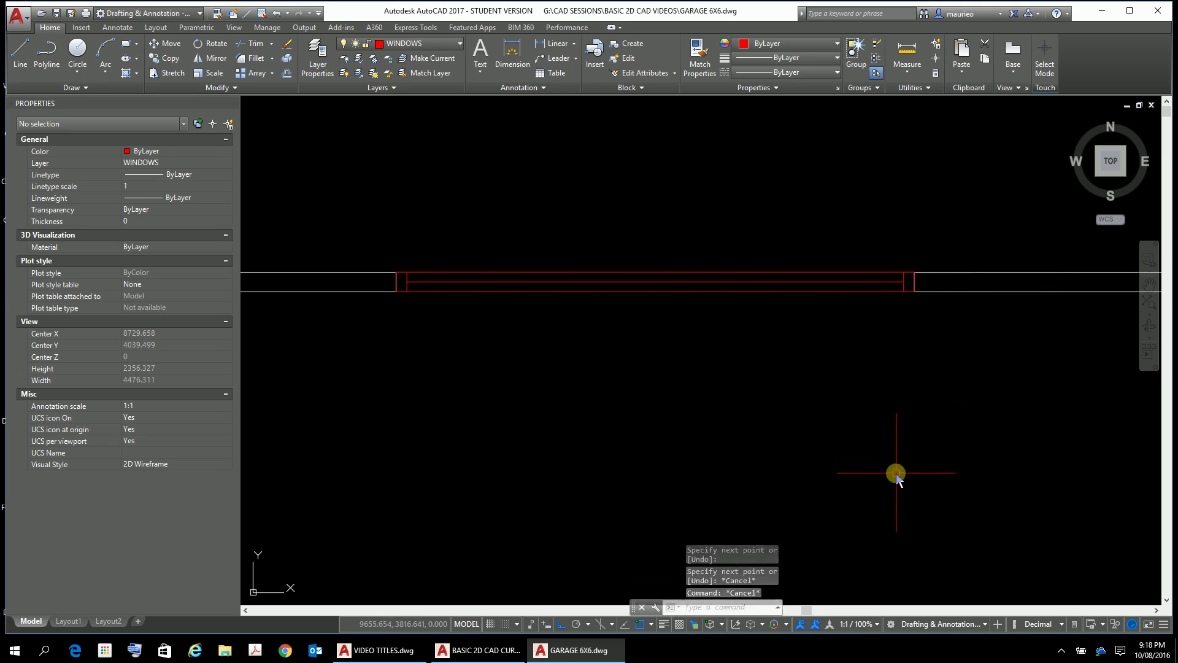
pyautogui.moveTo(485, 658)
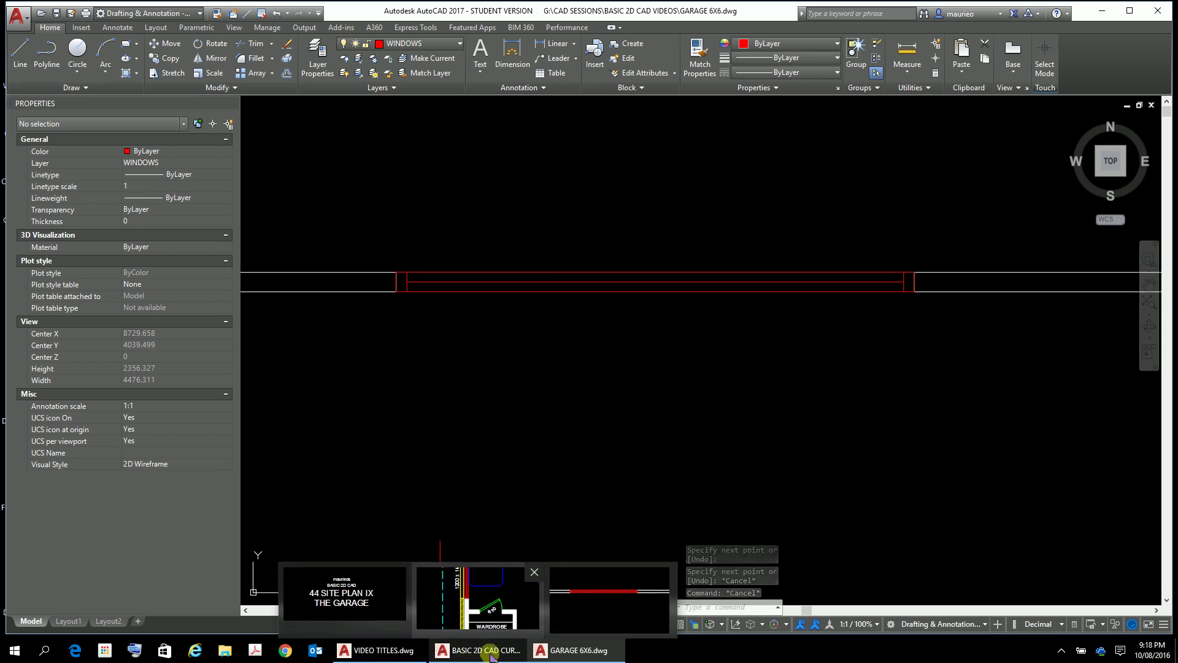
pyautogui.click(485, 652)
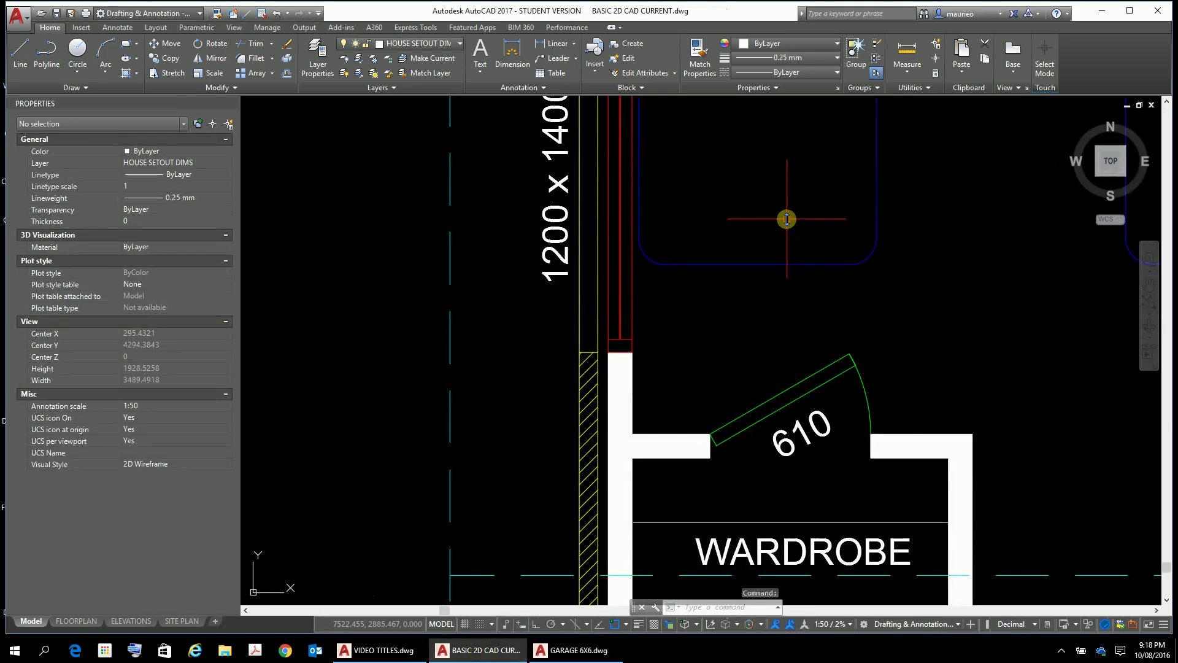
pyautogui.scroll(-2, 785, 218)
pyautogui.scroll(3, 592, 242)
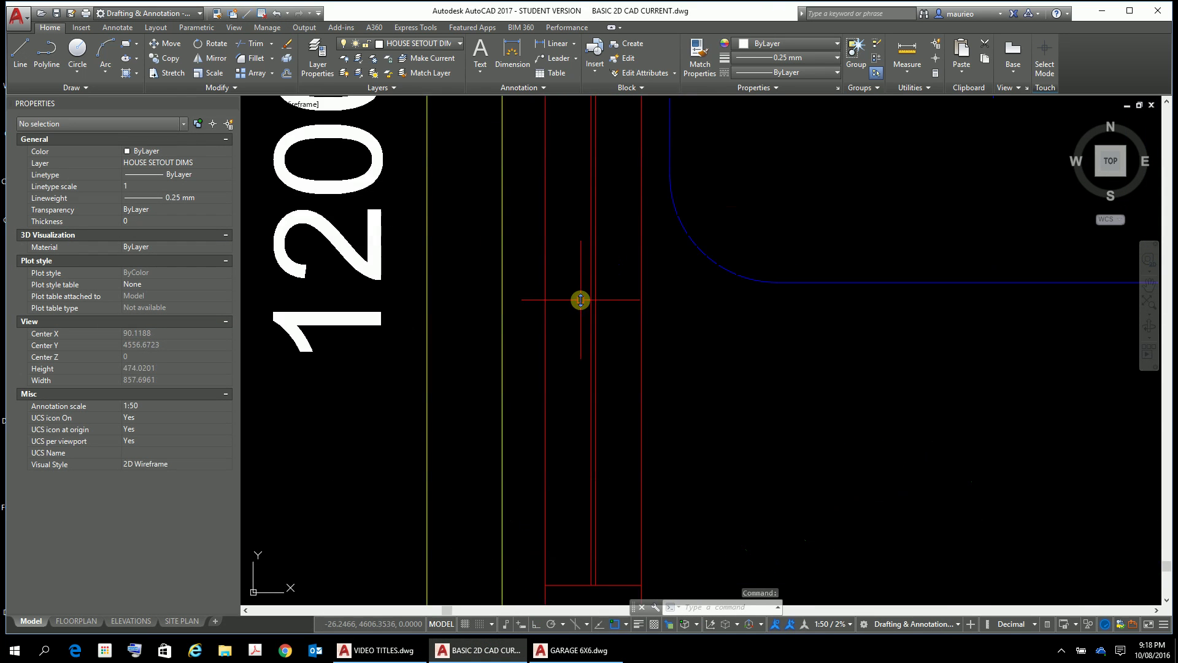
pyautogui.scroll(1, 608, 272)
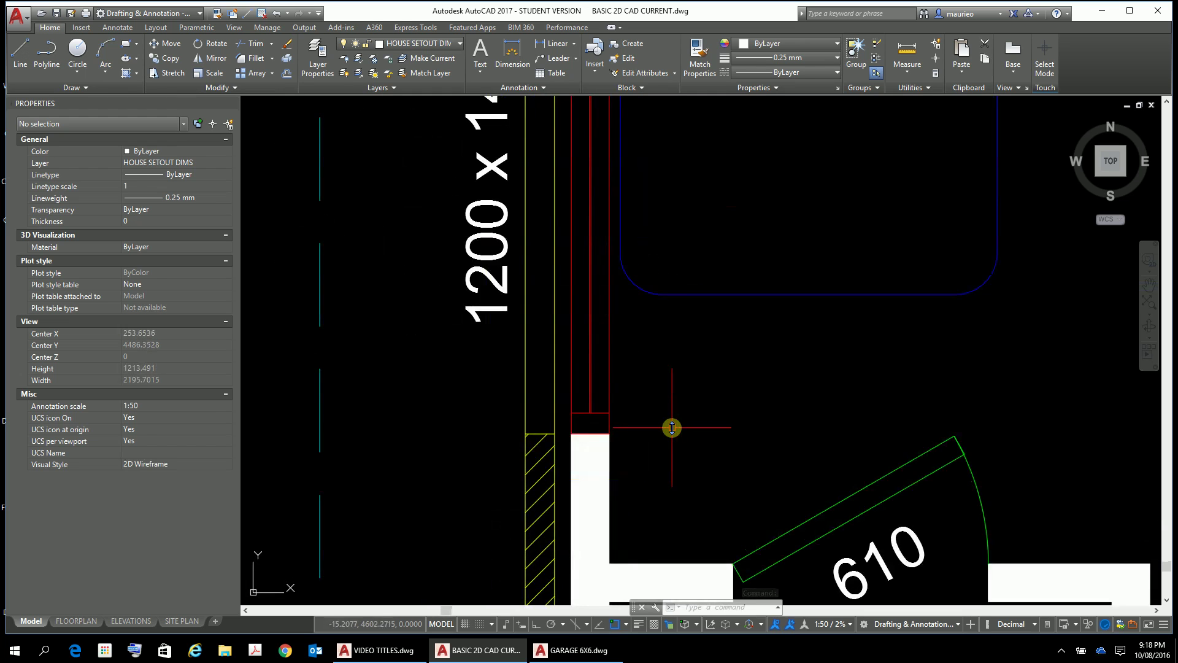
pyautogui.press('Escape')
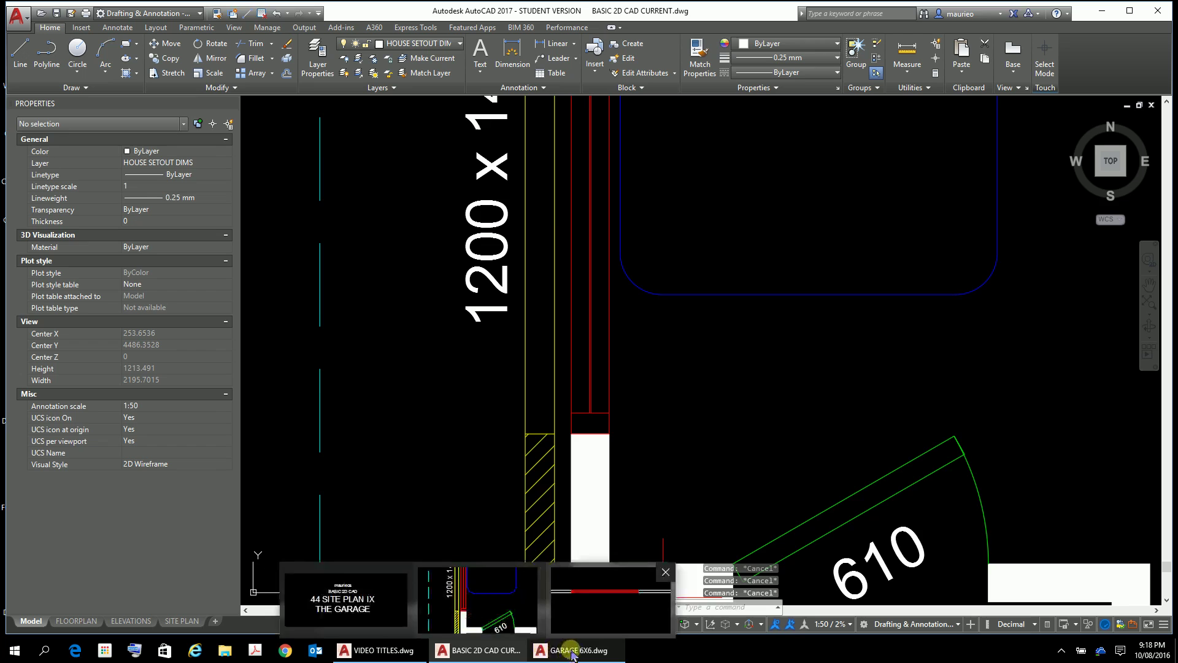
pyautogui.click(572, 653)
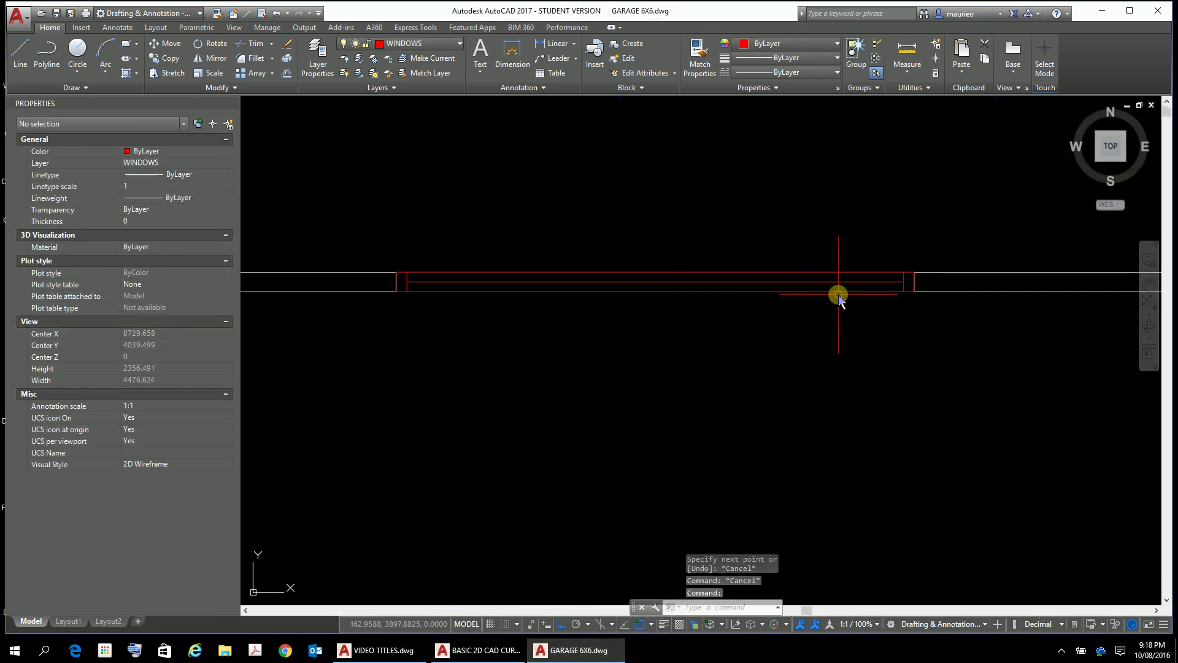
# - Offset the middle window line 0.005 to one side
pyautogui.scroll(2, 868, 294)
pyautogui.scroll(2, 855, 388)
pyautogui.scroll(2, 855, 388)
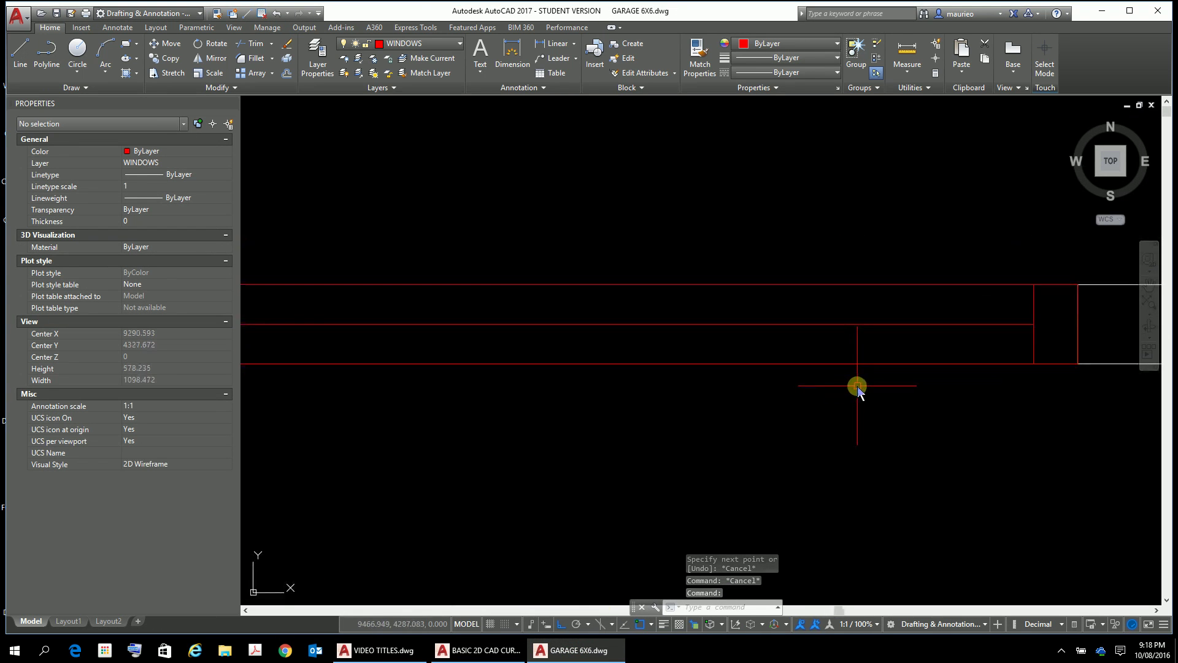
pyautogui.press('Escape')
pyautogui.press('Escape')
pyautogui.write('o')
pyautogui.press('Return')
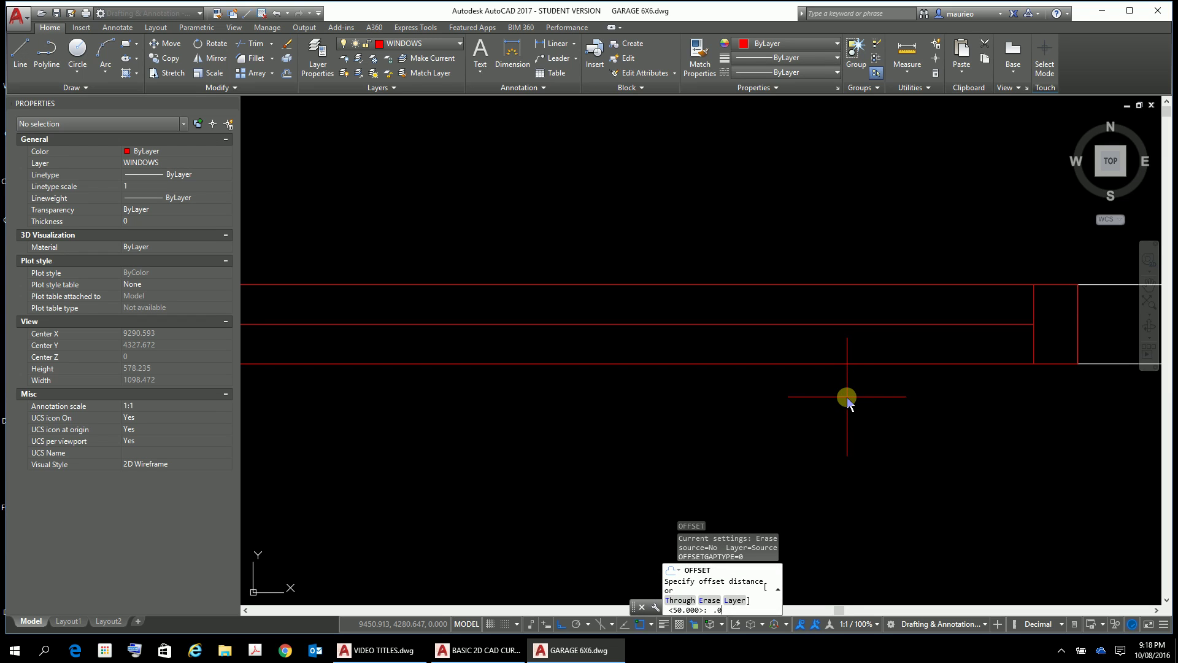
pyautogui.write('.005')
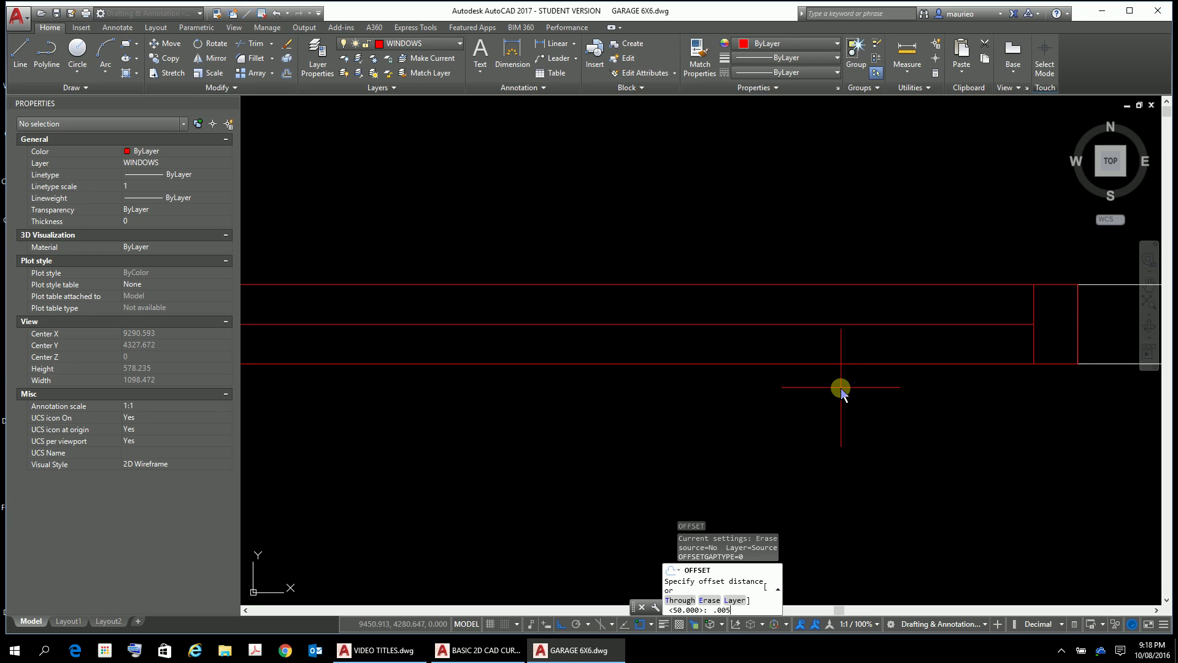
pyautogui.press('Return')
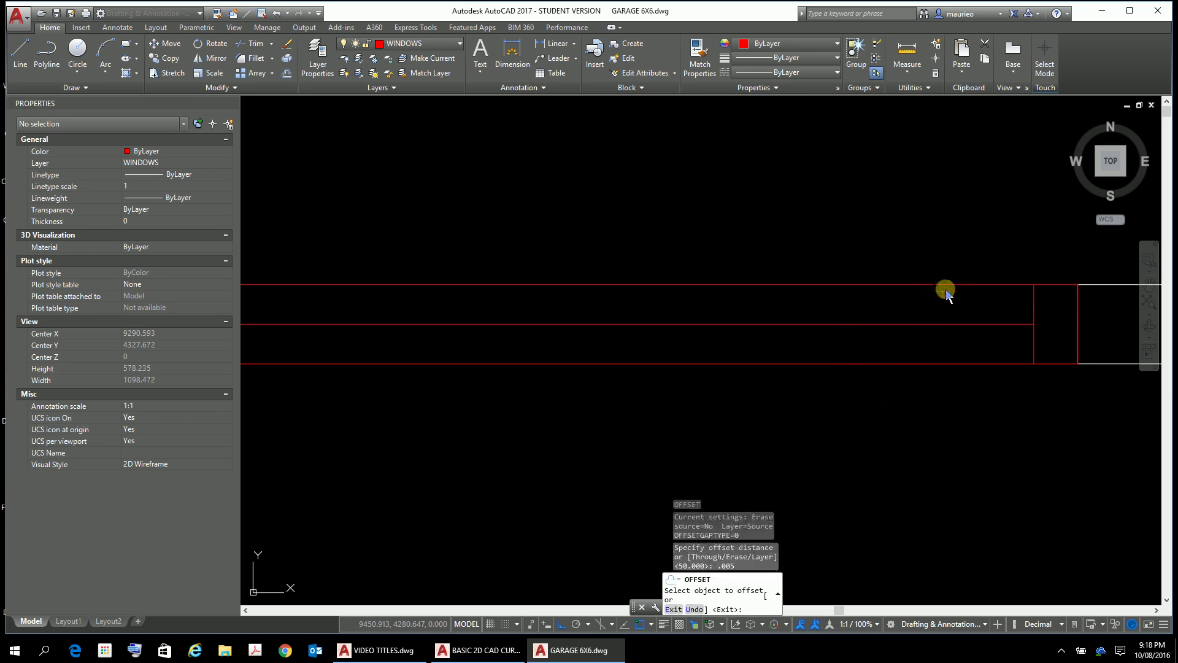
pyautogui.click(953, 323)
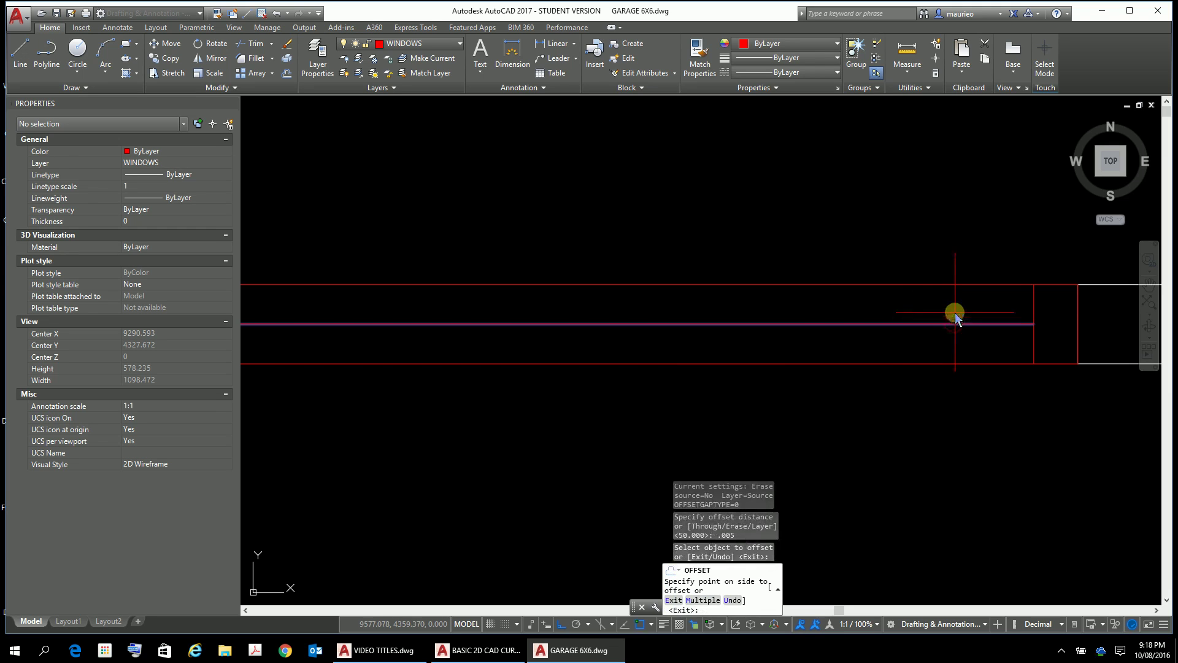
pyautogui.click(955, 313)
pyautogui.scroll(8, 980, 323)
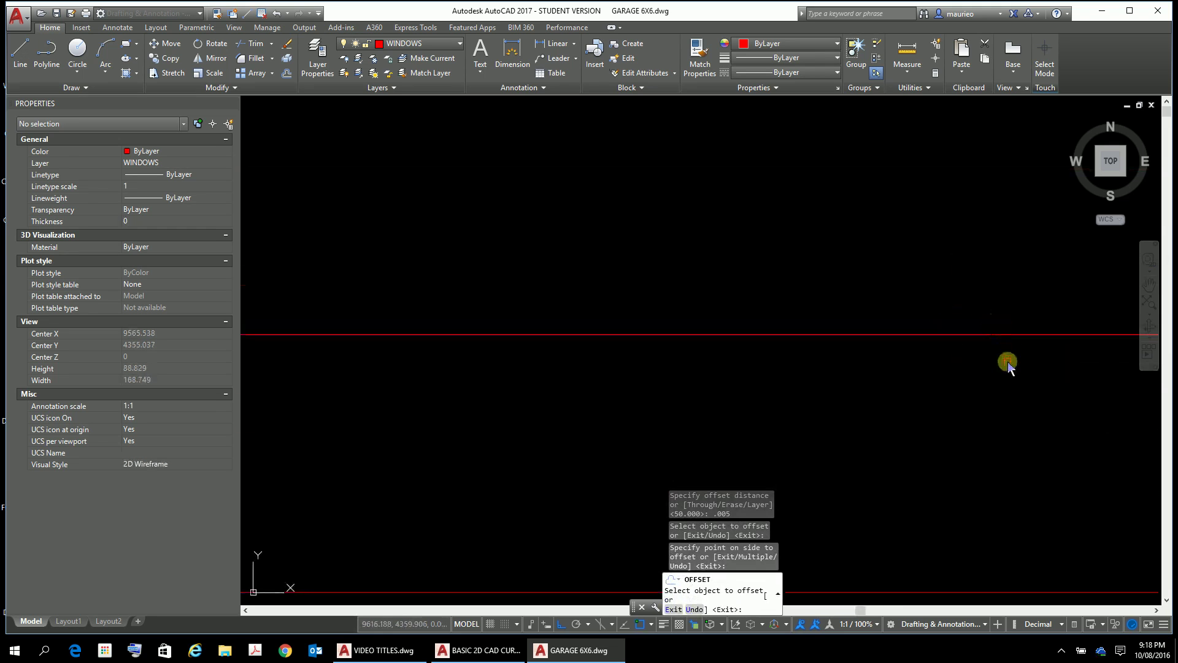
pyautogui.press('Escape')
pyautogui.press('Escape')
pyautogui.press('Escape')
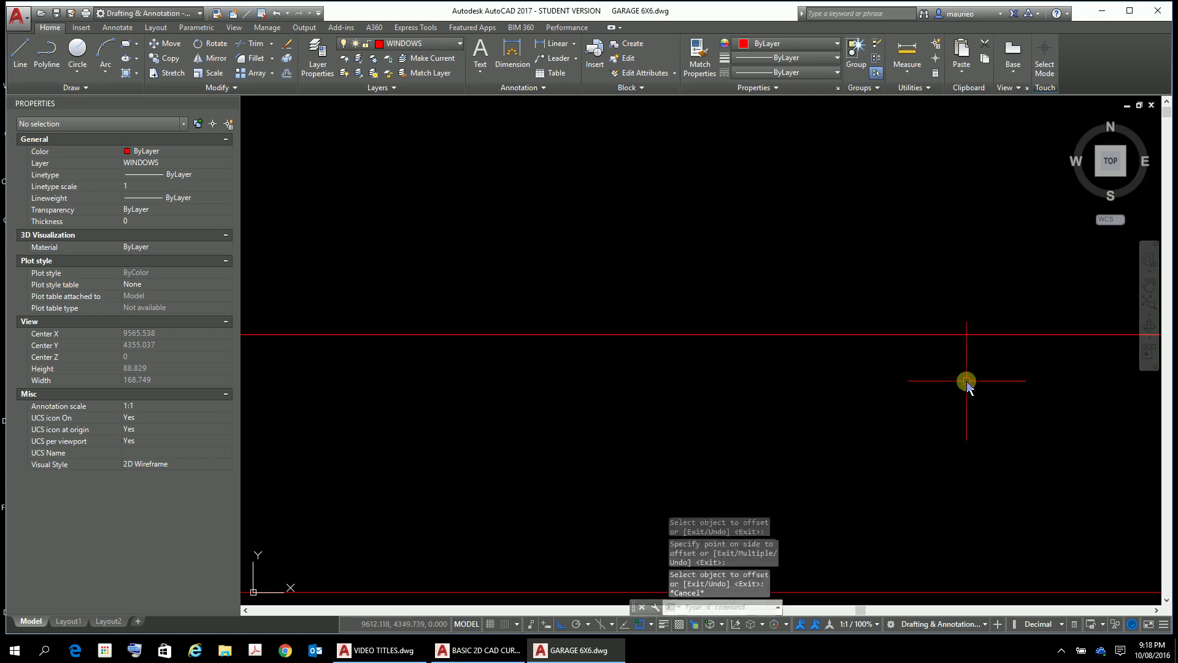
# - Offset the red line again, placing one copy just above it and one just below
pyautogui.write('o')
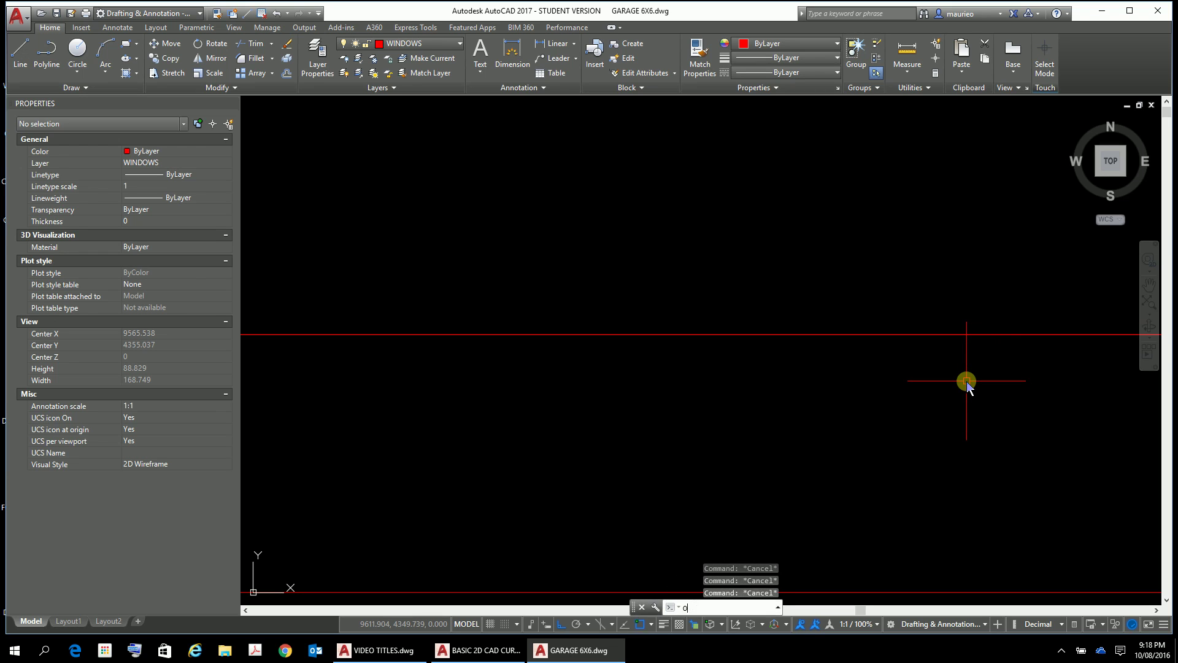
pyautogui.press('Return')
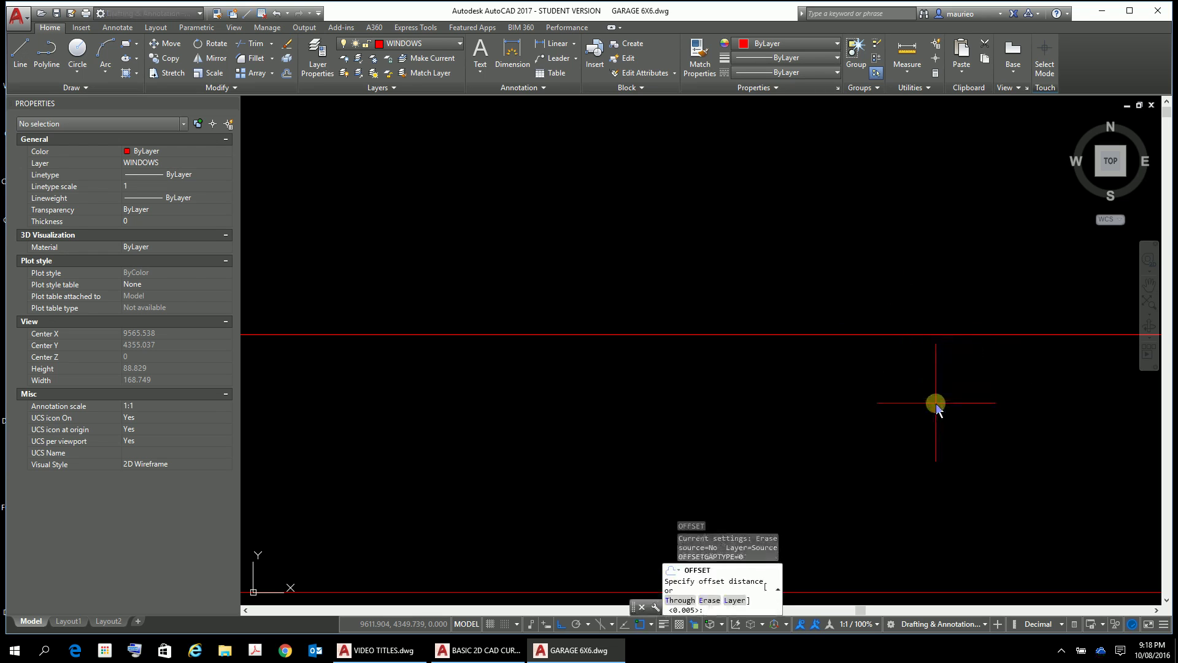
pyautogui.press('Escape')
pyautogui.press('Escape')
pyautogui.press('Escape')
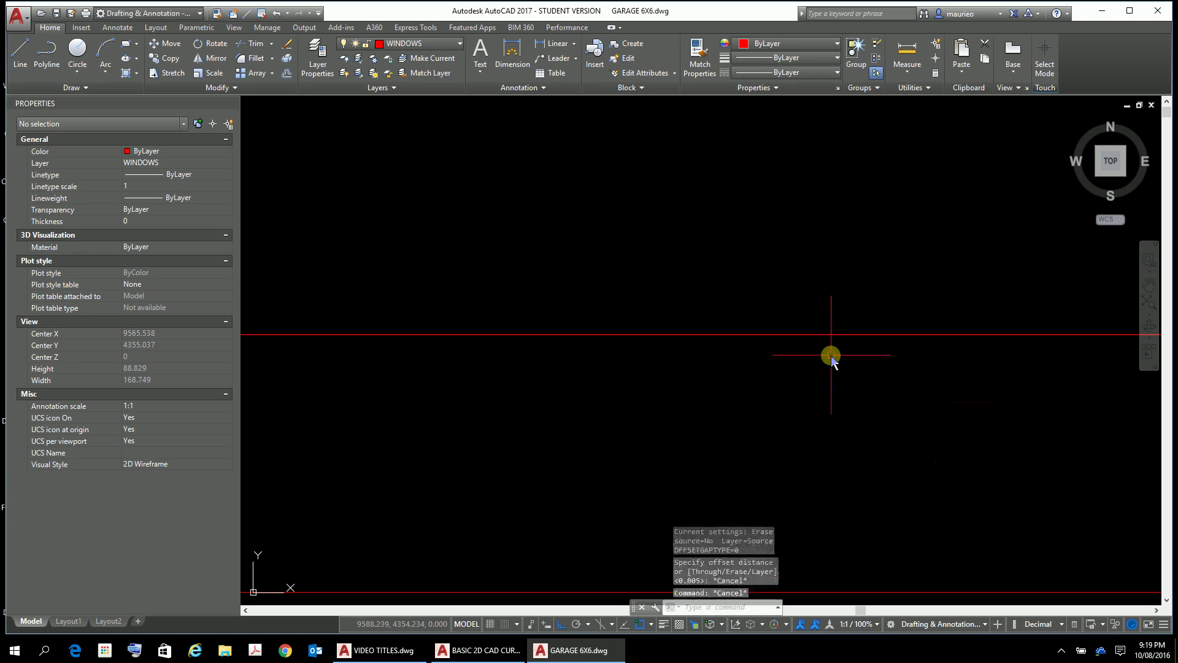
pyautogui.write('o')
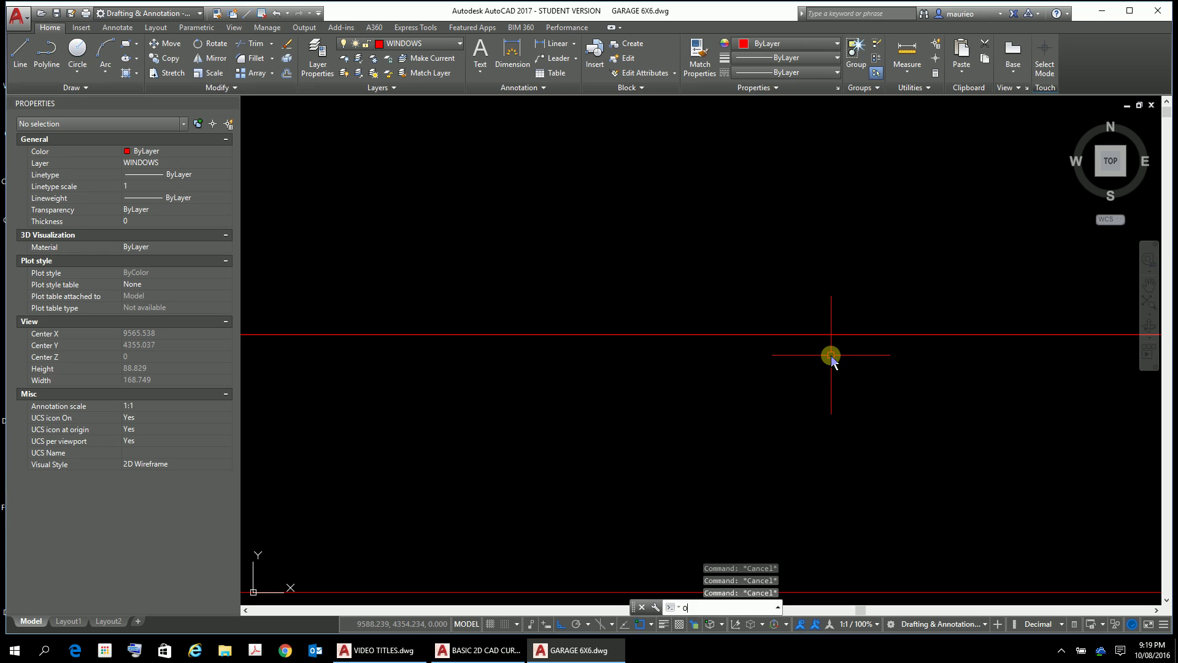
pyautogui.press('Return')
pyautogui.press('Return')
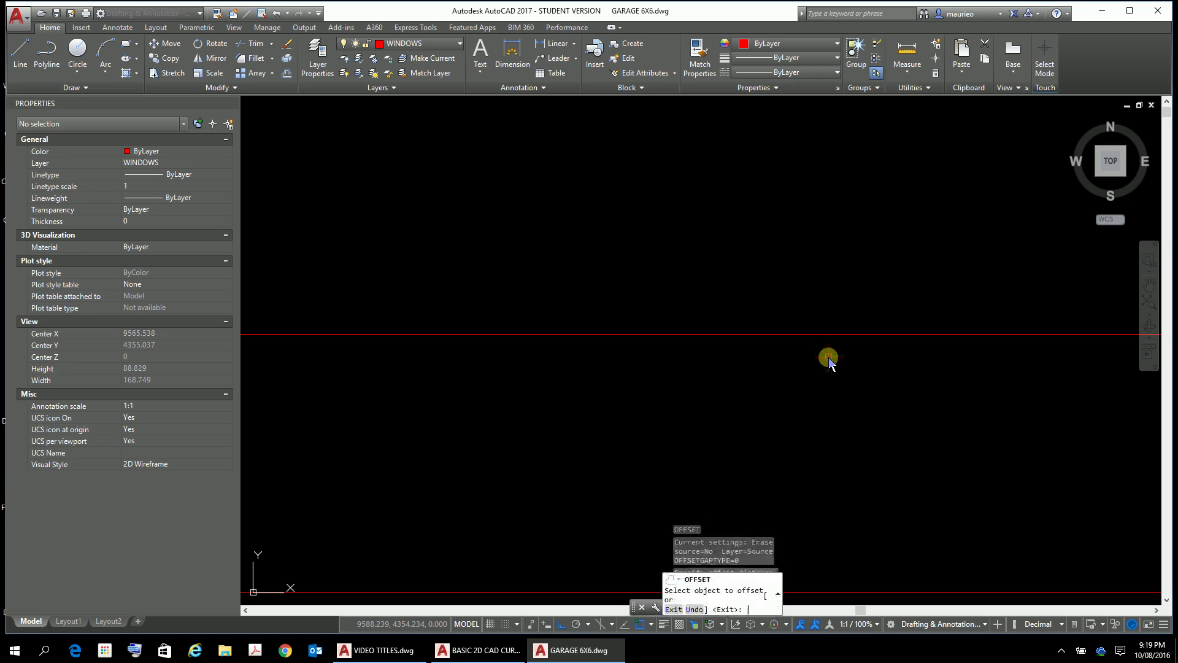
pyautogui.click(890, 337)
pyautogui.click(896, 314)
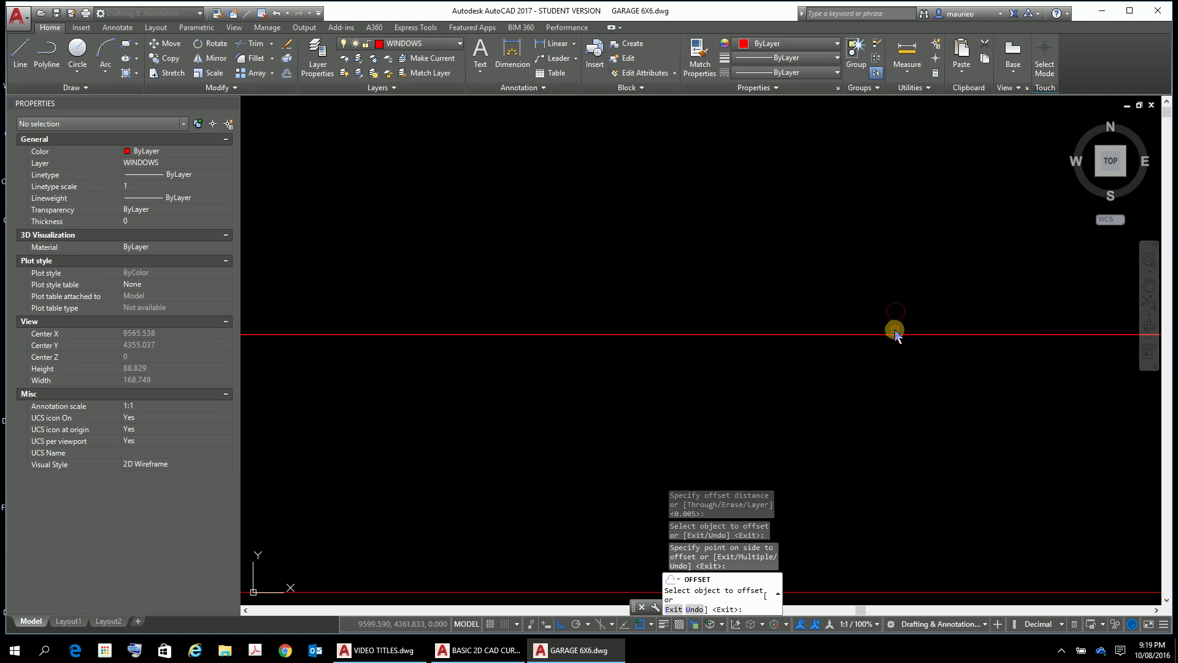
pyautogui.click(900, 338)
pyautogui.click(905, 354)
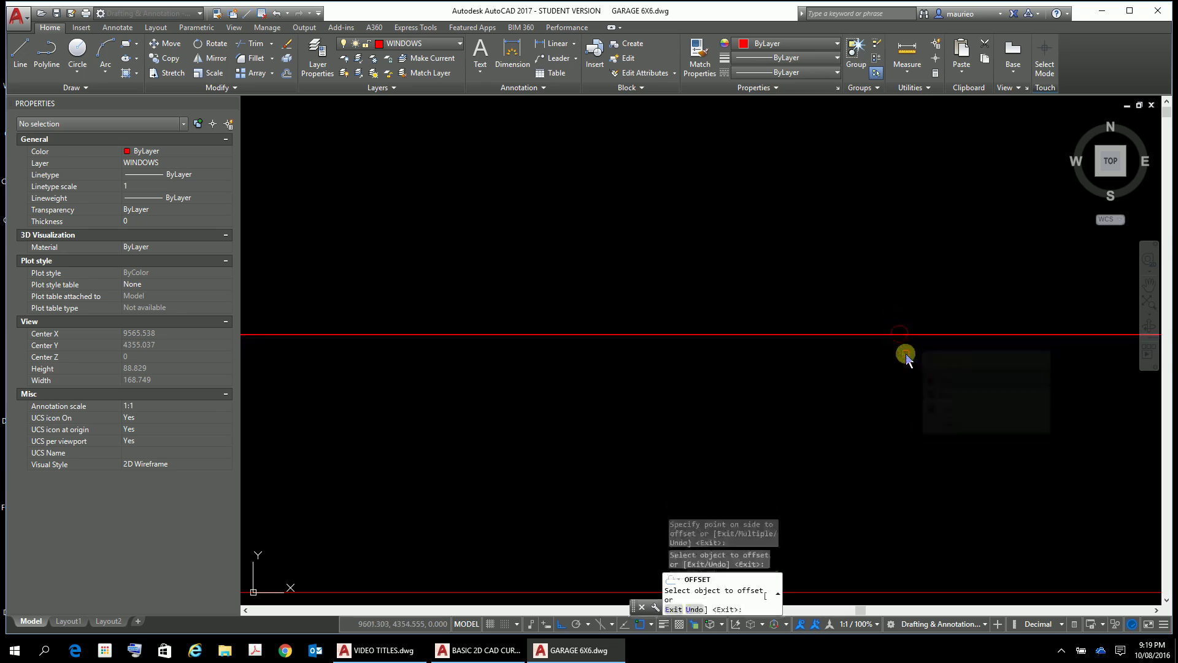
# - Zoom in and pick the overlapping middle red lines to bring up Selection cycling
pyautogui.scroll(15, 986, 392)
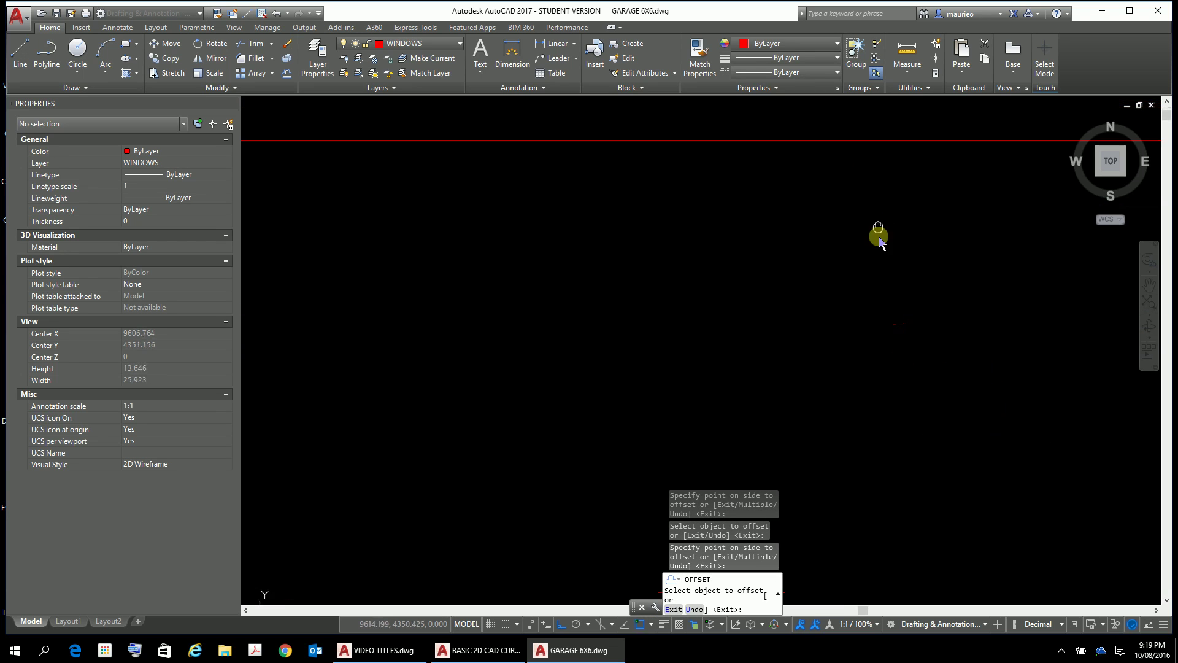
pyautogui.scroll(-1, 885, 271)
pyautogui.scroll(3, 890, 251)
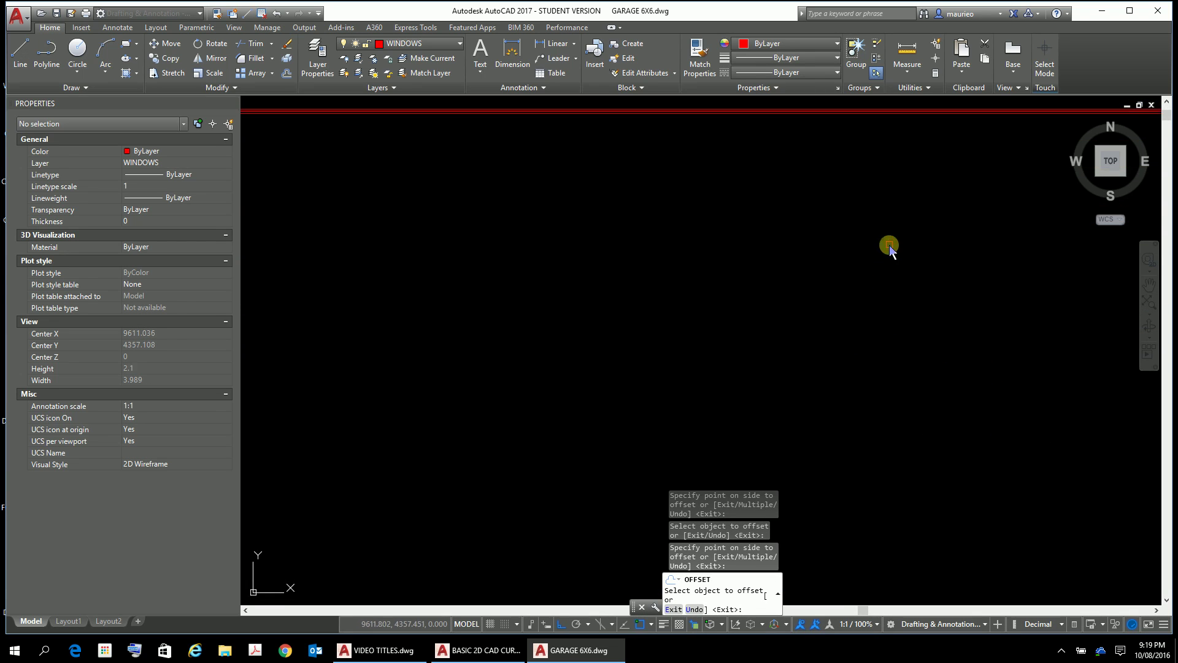
pyautogui.moveTo(889, 250); pyautogui.dragTo(898, 342, button='middle')
pyautogui.scroll(5, 866, 215)
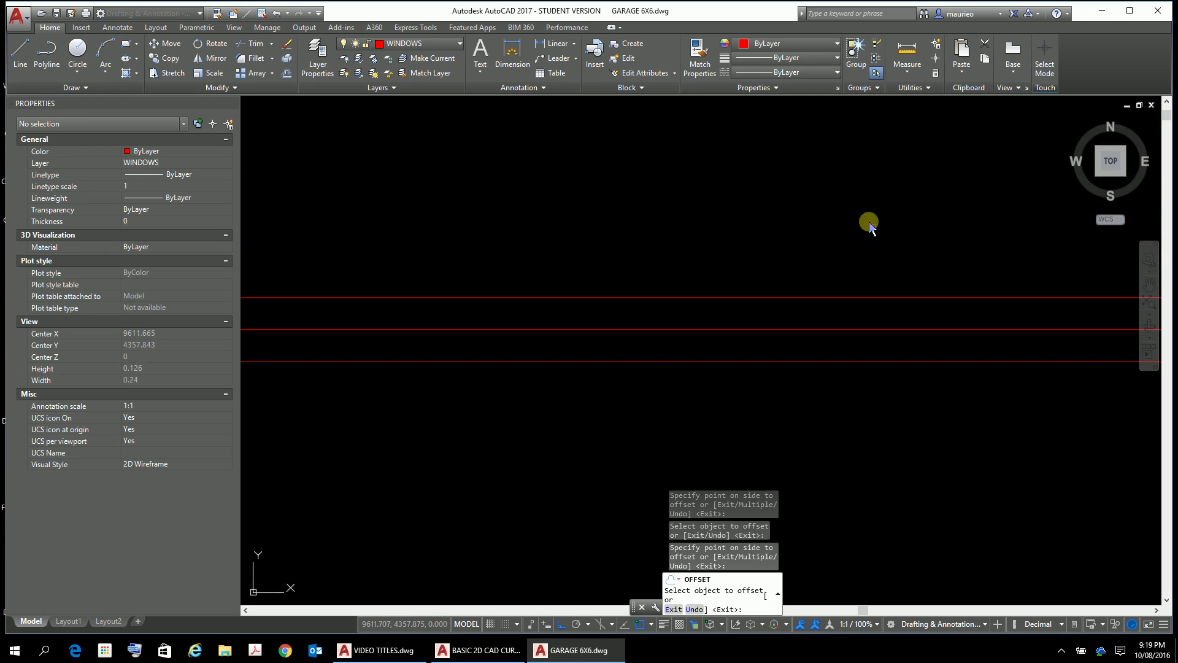
pyautogui.press('Escape')
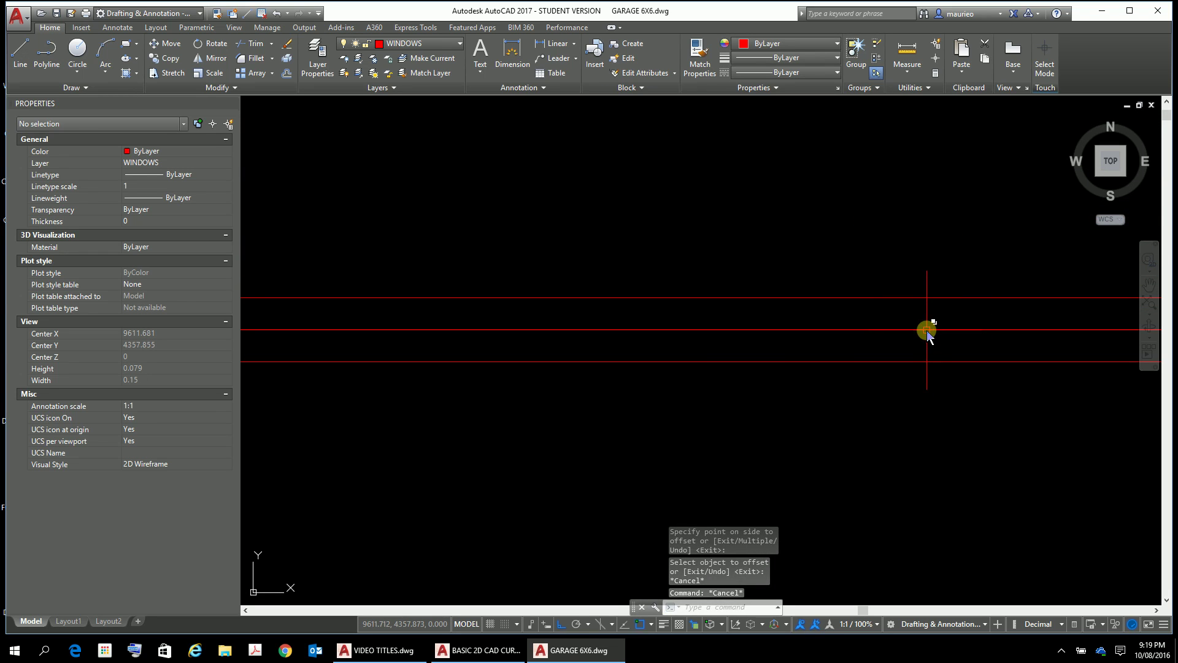
pyautogui.click(927, 330)
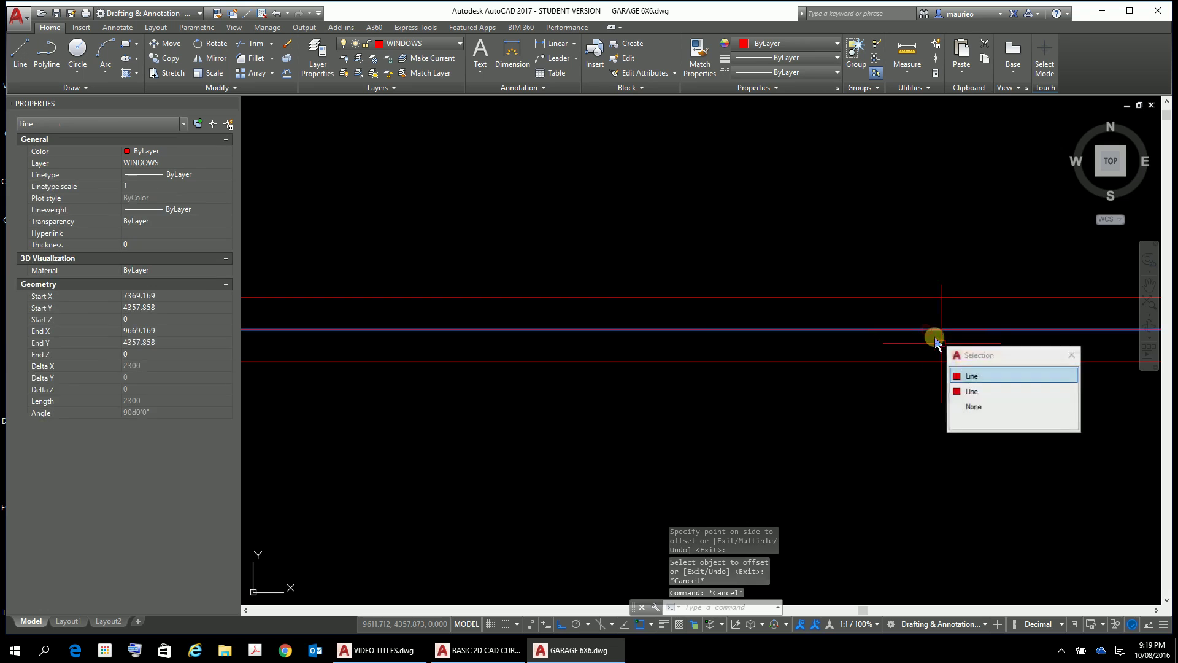
# - Delete the duplicate overlapping line and the middle red window line
pyautogui.click(965, 379)
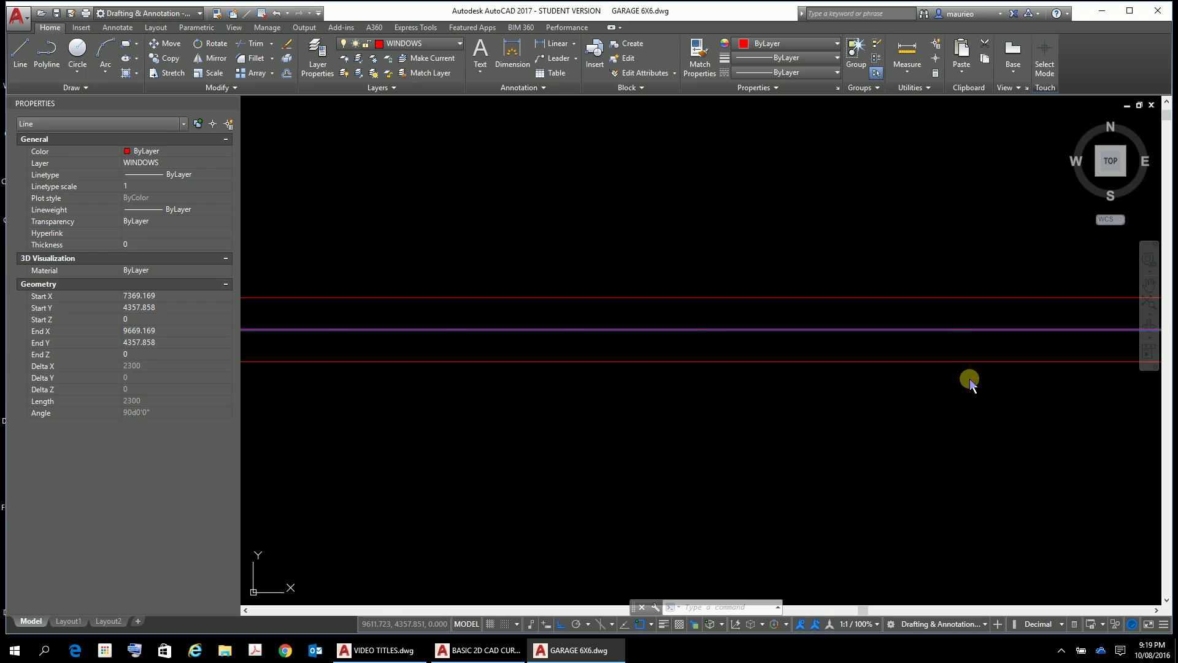
pyautogui.press('Delete')
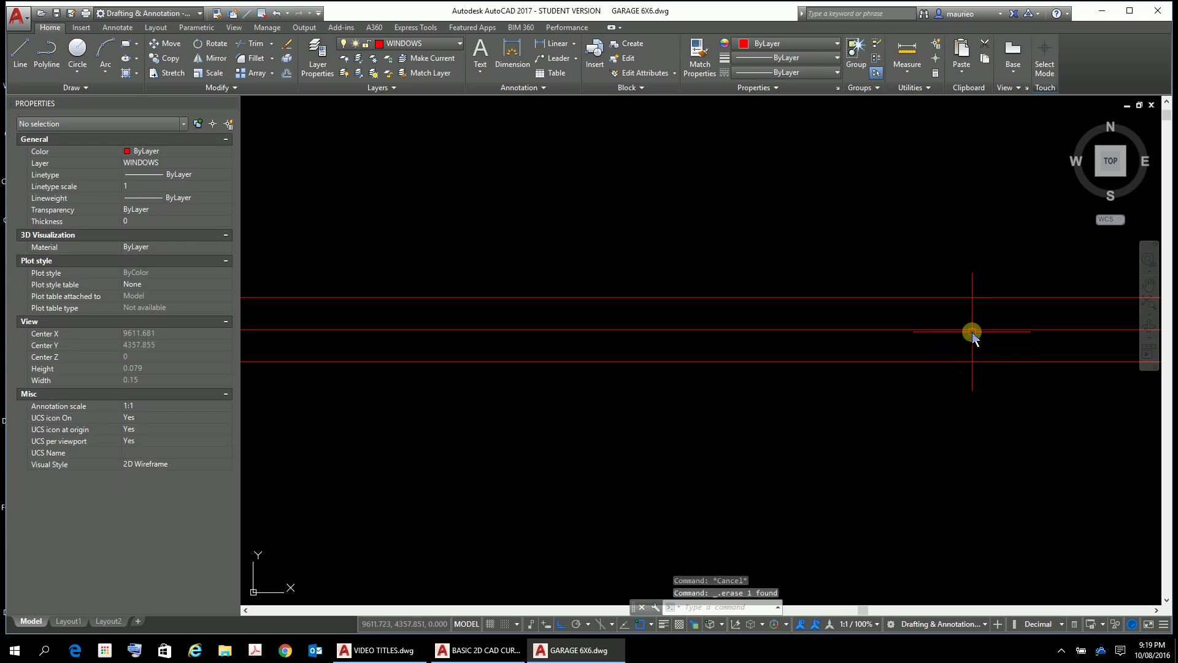
pyautogui.click(972, 331)
pyautogui.press('Delete')
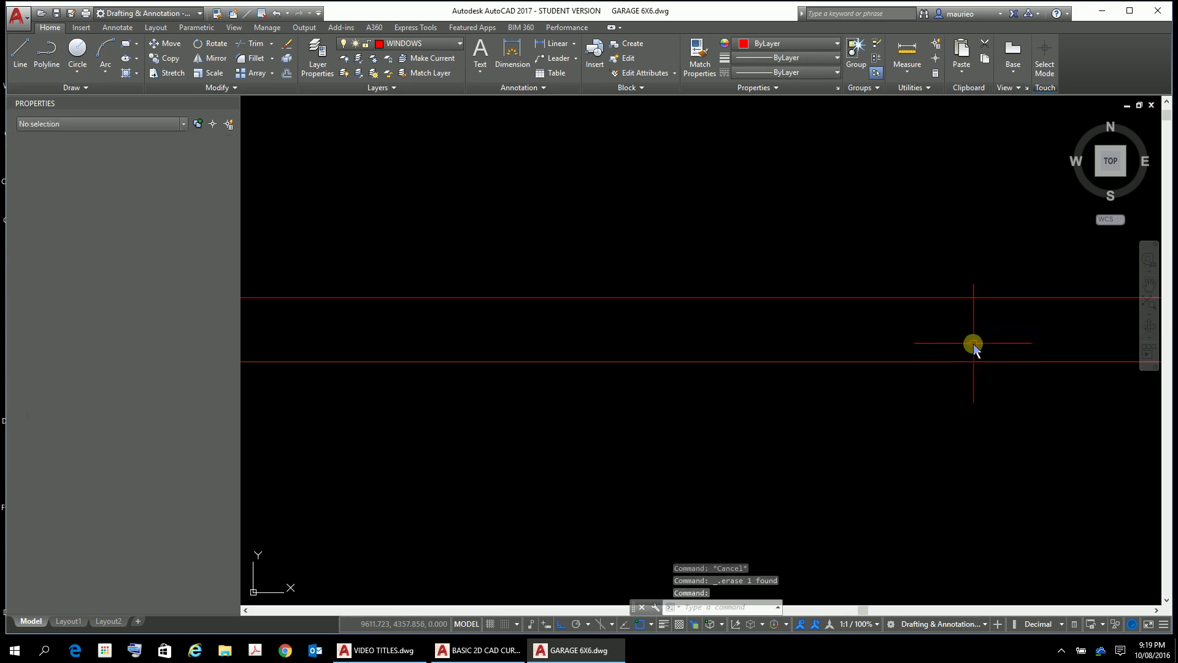
# - Zoom and pan out over the whole garage outline to bring the front wall into view
pyautogui.scroll(-20, 1012, 413)
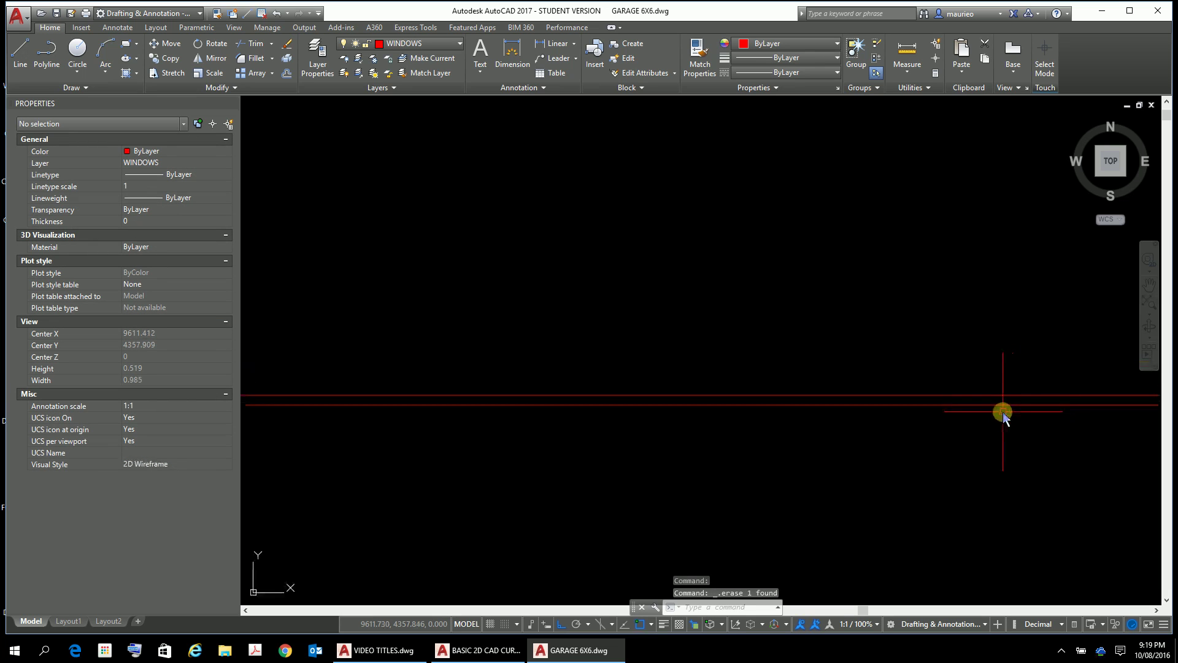
pyautogui.scroll(5, 1018, 435)
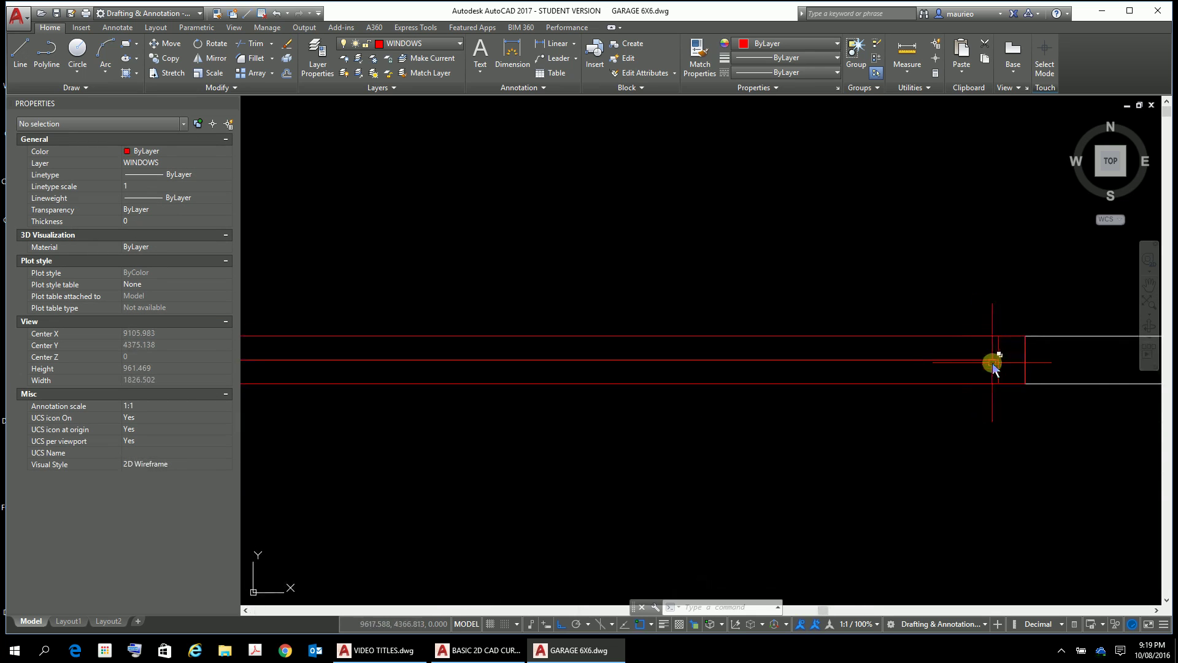
pyautogui.scroll(12, 1007, 363)
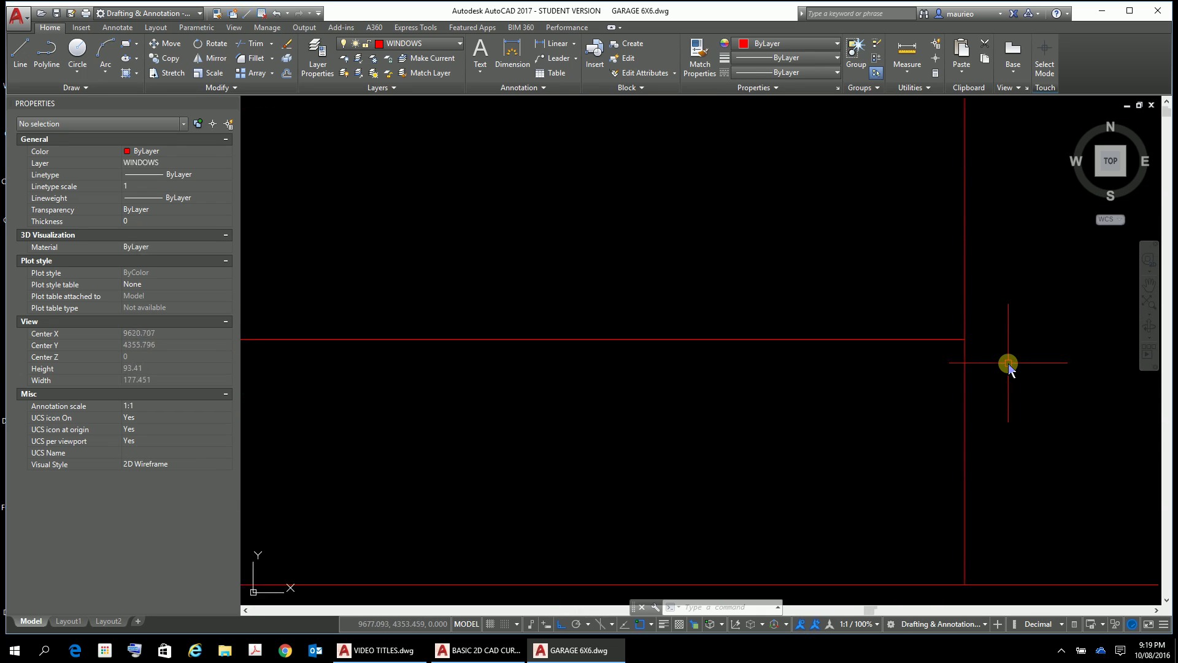
pyautogui.scroll(-15, 1008, 363)
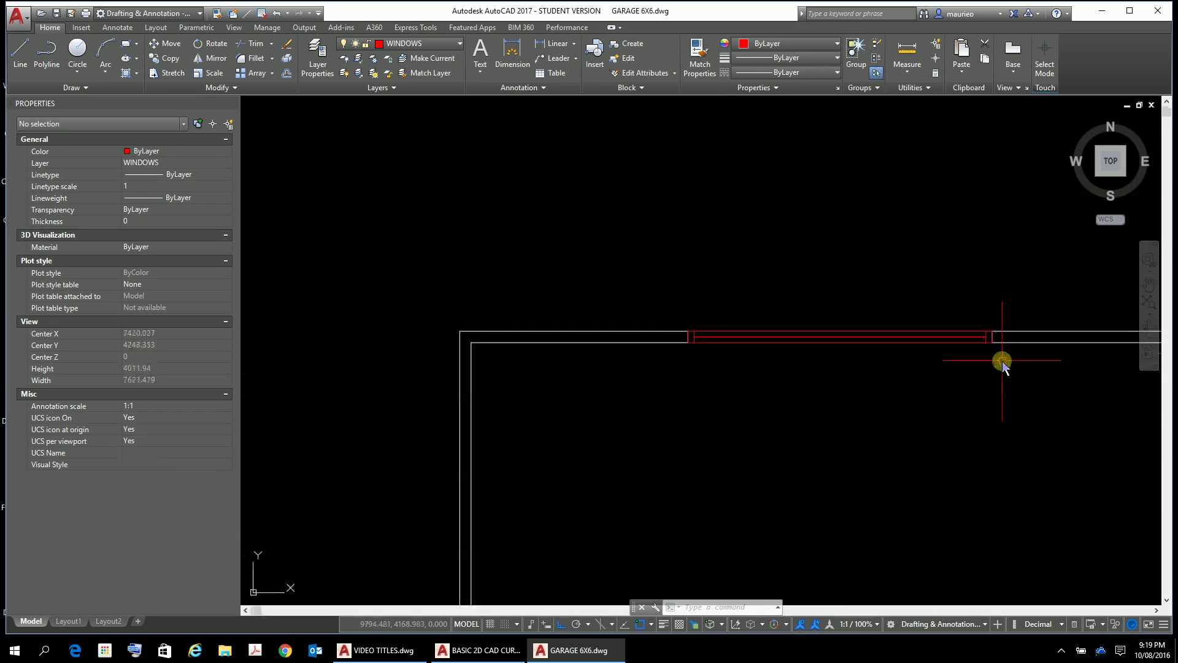
pyautogui.scroll(2, 1002, 362)
pyautogui.scroll(-2, 993, 360)
pyautogui.moveTo(998, 372); pyautogui.dragTo(835, 319, button='middle')
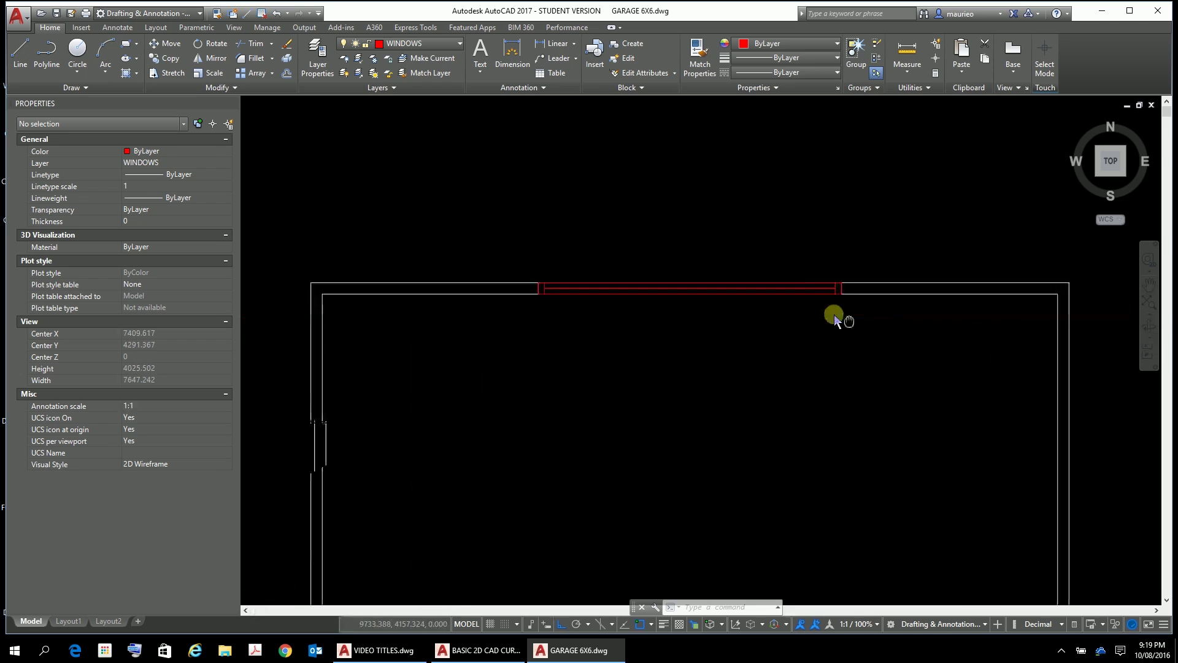
pyautogui.scroll(-4, 902, 430)
pyautogui.moveTo(907, 474); pyautogui.dragTo(862, 270, button='middle')
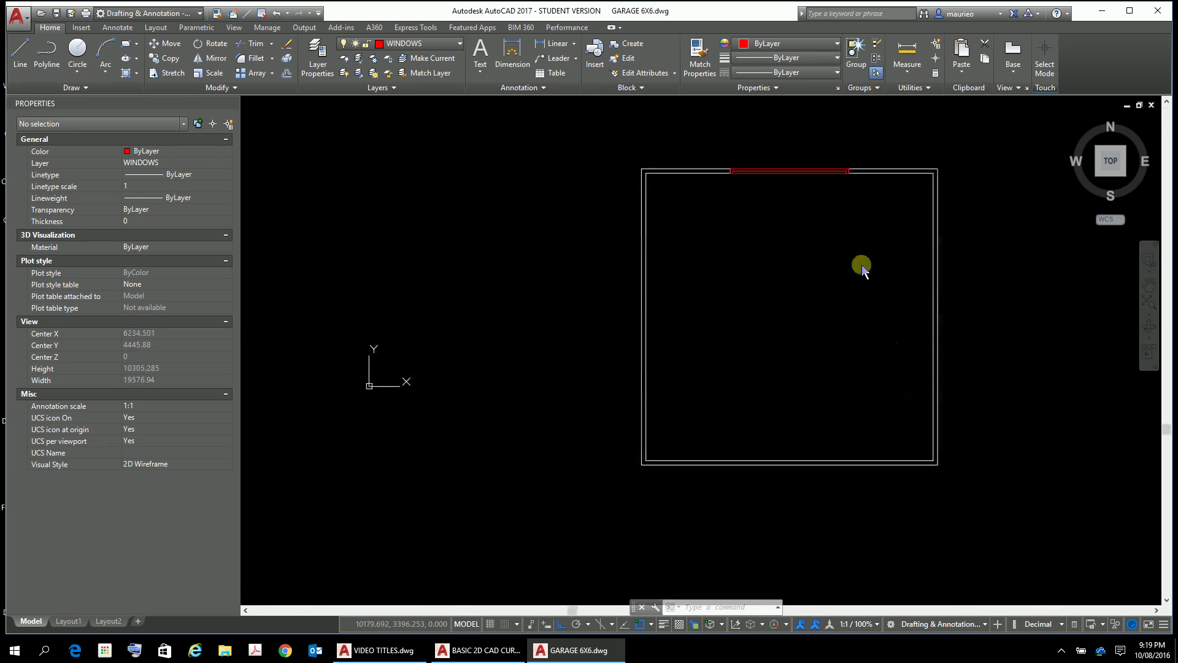
pyautogui.scroll(2, 773, 491)
pyautogui.moveTo(784, 495); pyautogui.dragTo(716, 506, button='middle')
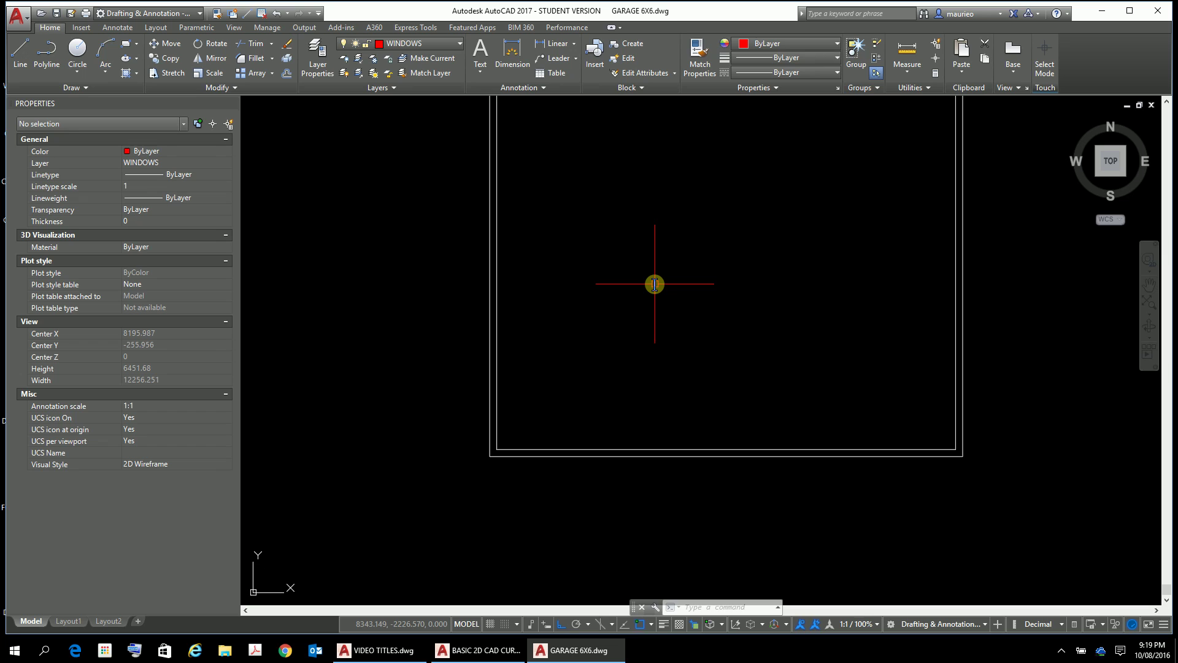
# - Draw a short line across the front wall, from its outer edge to its inner edge
pyautogui.press('Escape')
pyautogui.press('Escape')
pyautogui.press('Escape')
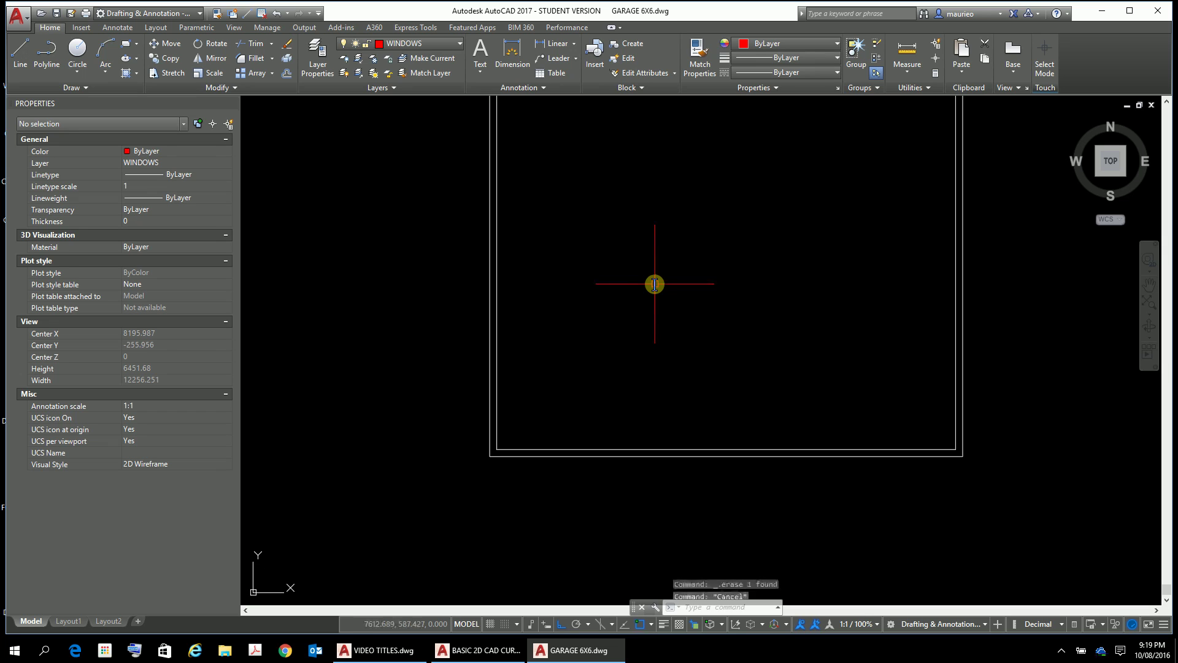
pyautogui.write('l')
pyautogui.press('Return')
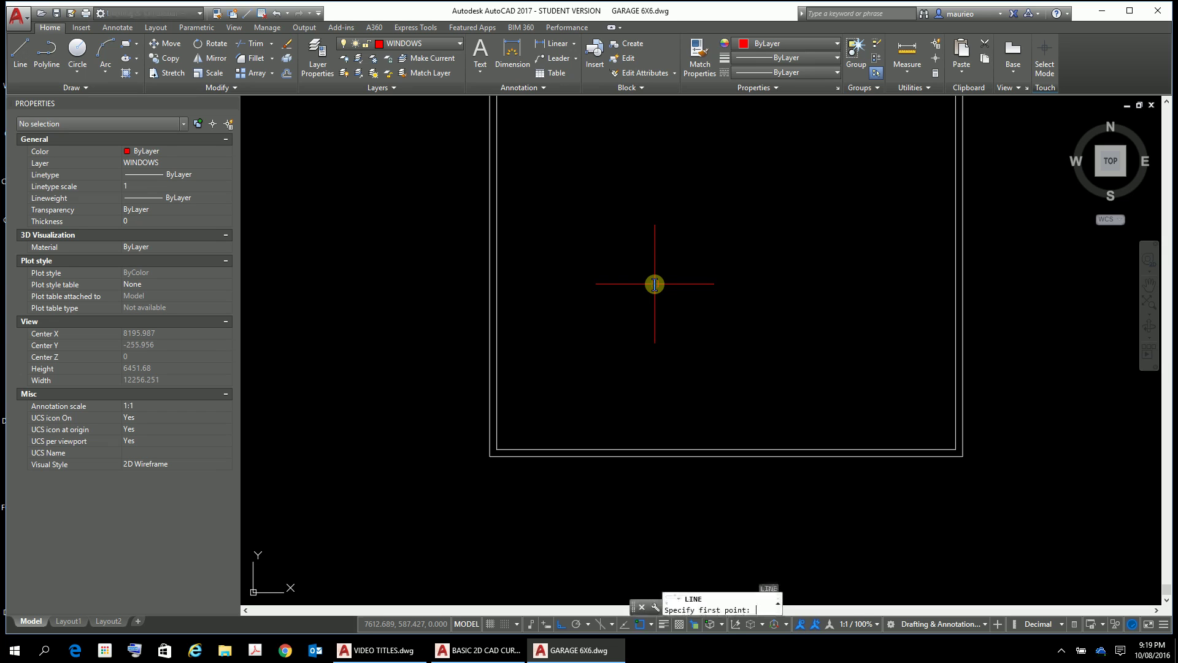
pyautogui.click(728, 456)
pyautogui.scroll(5, 771, 413)
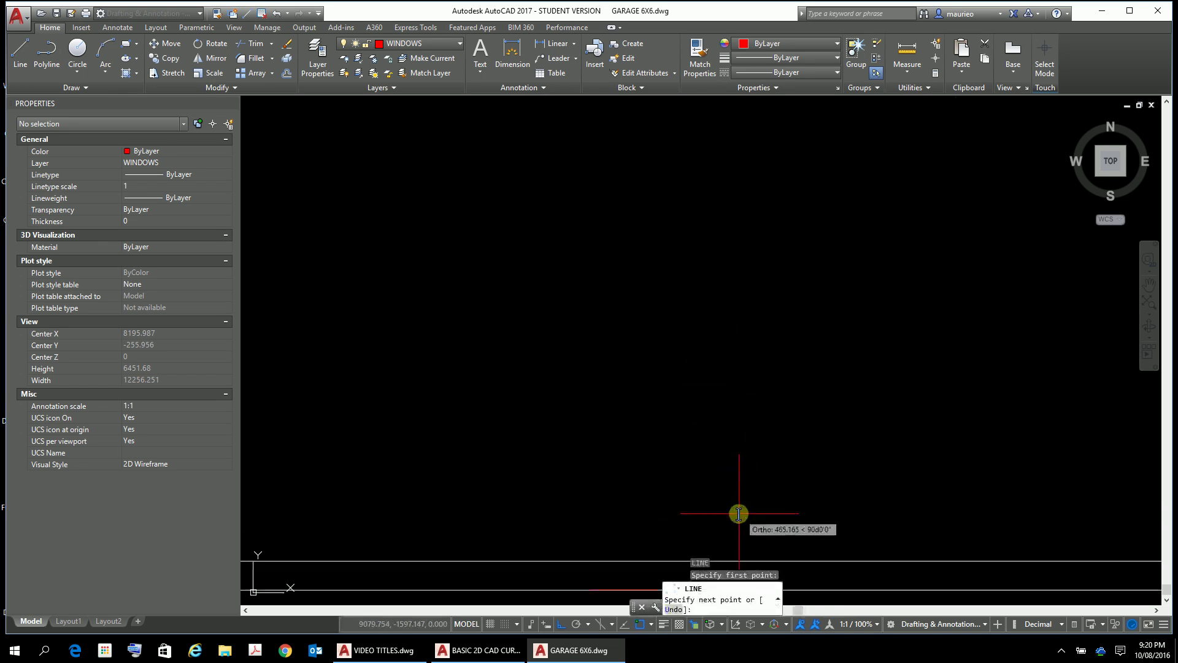
pyautogui.scroll(-2, 730, 510)
pyautogui.moveTo(716, 500); pyautogui.dragTo(706, 257, button='middle')
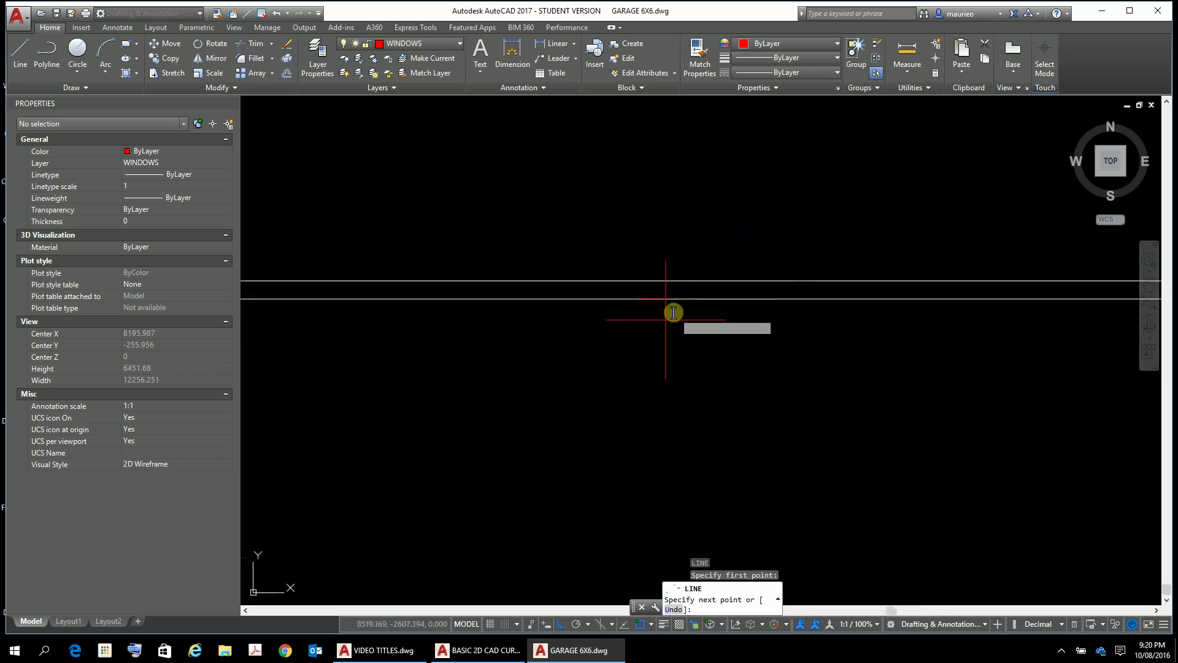
pyautogui.click(640, 283)
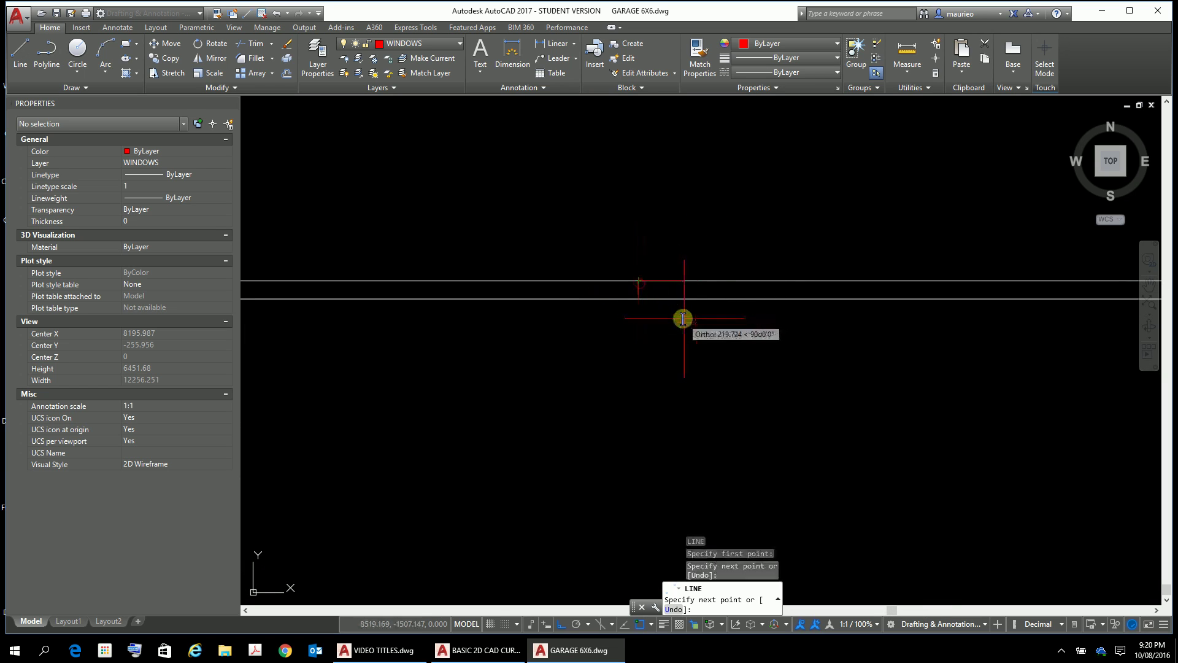
pyautogui.press('Escape')
pyautogui.press('Escape')
pyautogui.press('Escape')
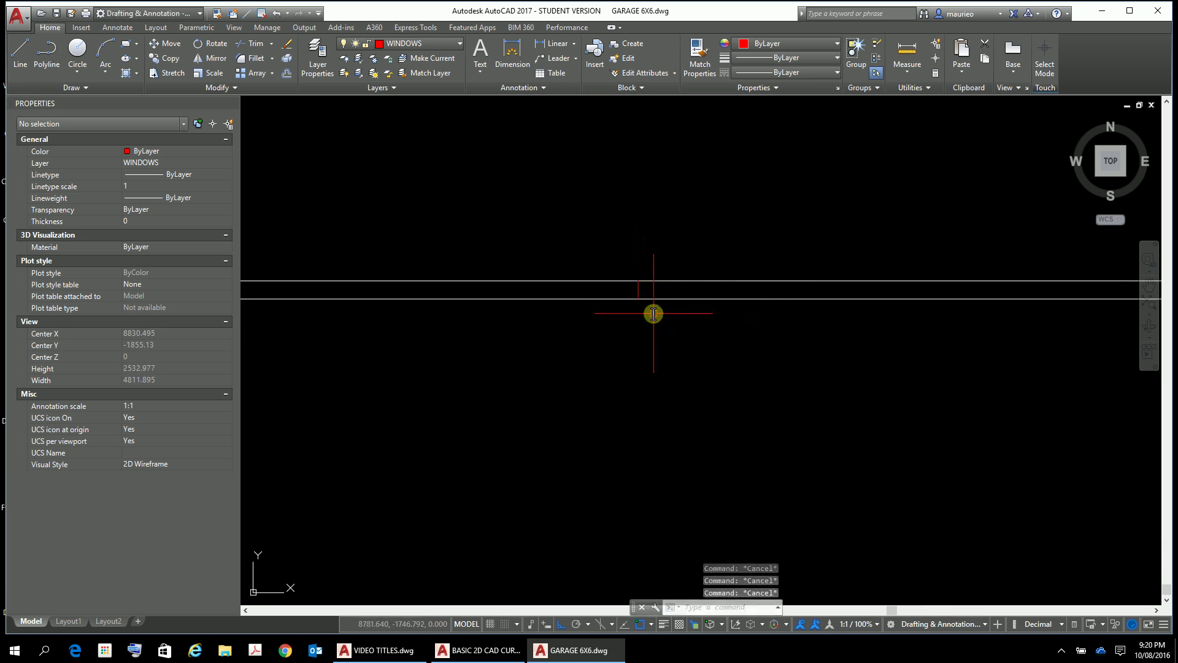
# - Put the new short wall line on the DOORS layer via the Properties palette
pyautogui.click(639, 289)
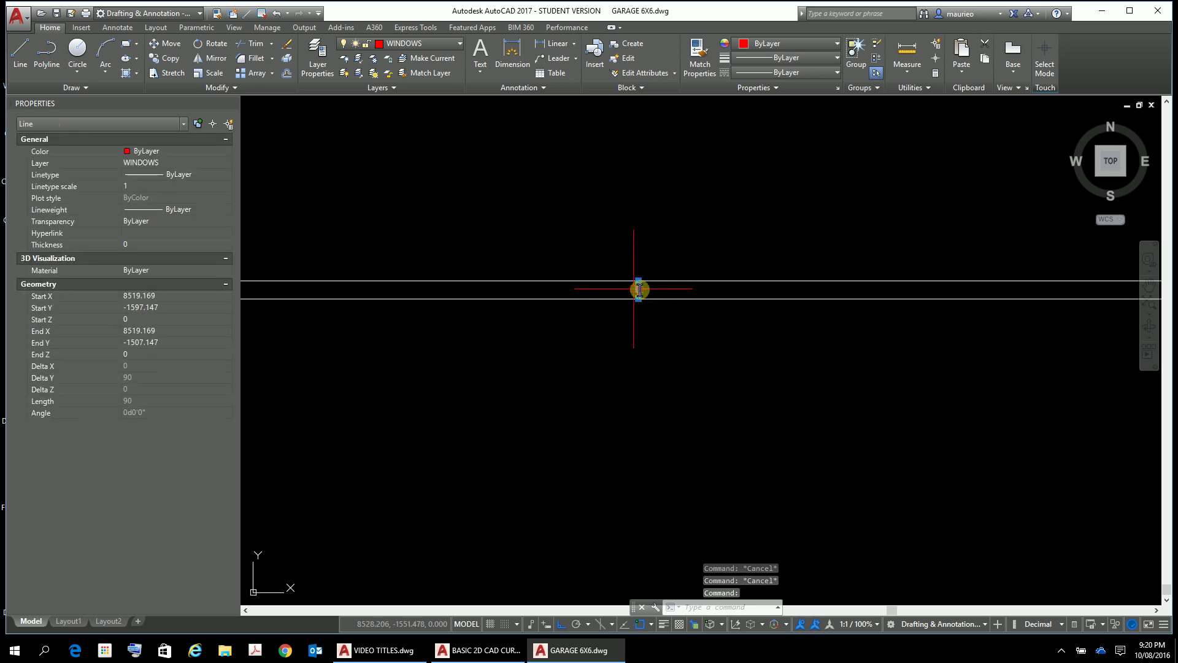
pyautogui.click(212, 163)
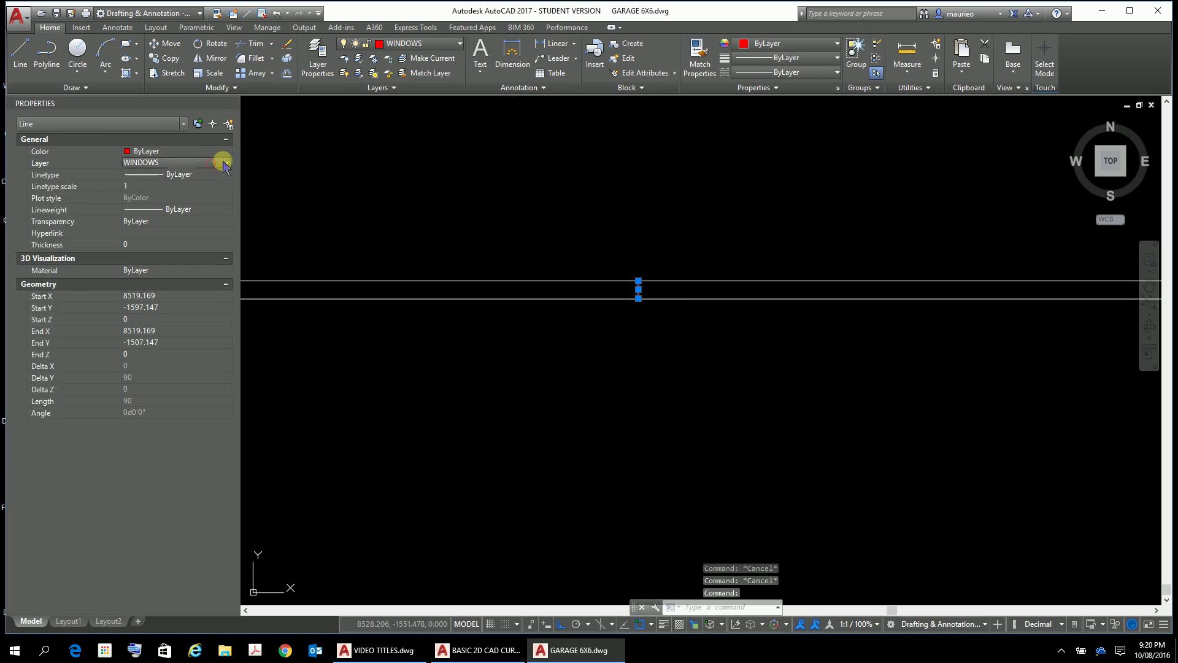
pyautogui.click(226, 162)
pyautogui.click(172, 186)
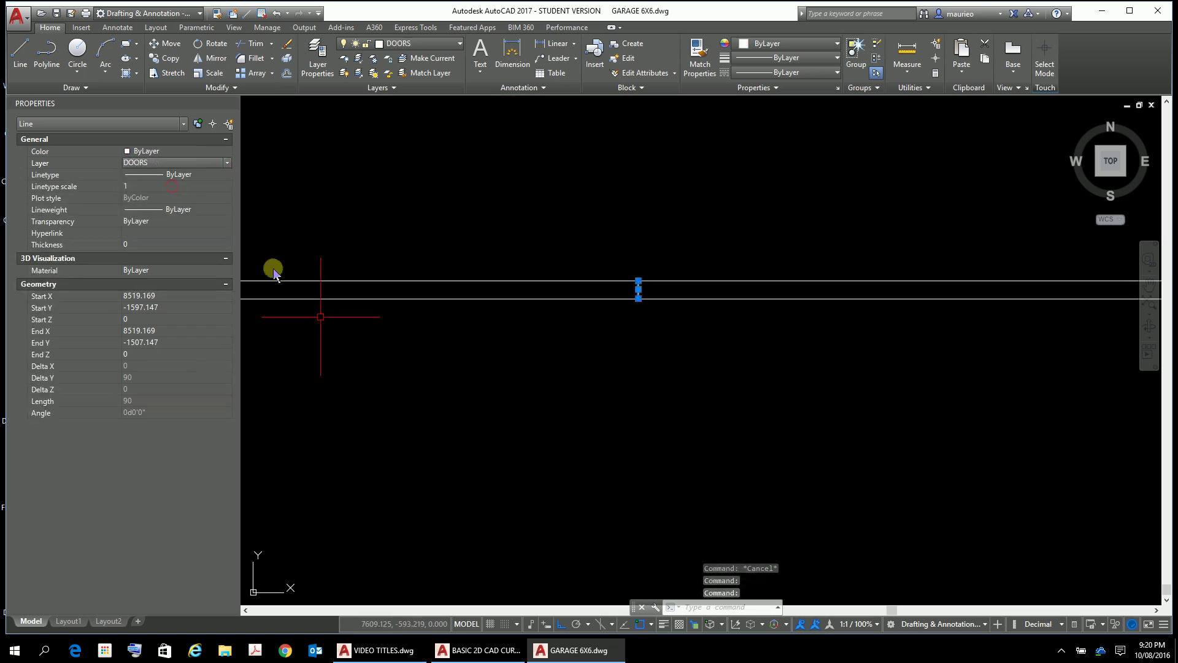
pyautogui.press('Escape')
pyautogui.press('Escape')
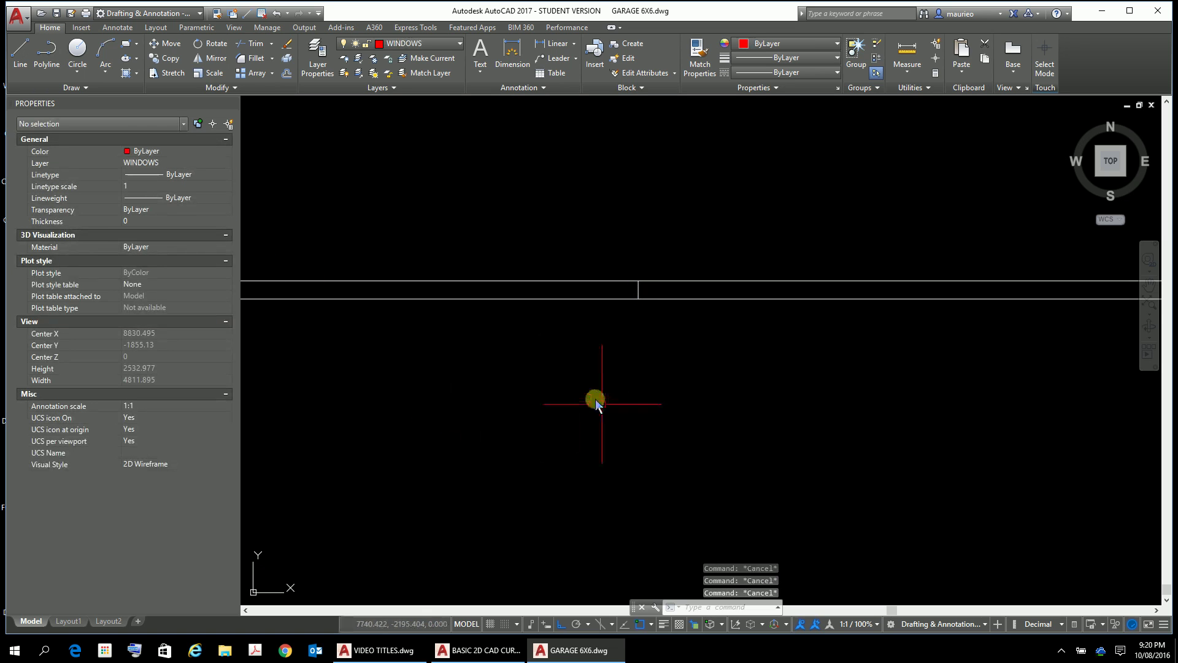
# - Make WALL LINES the current layer
pyautogui.scroll(-5, 640, 344)
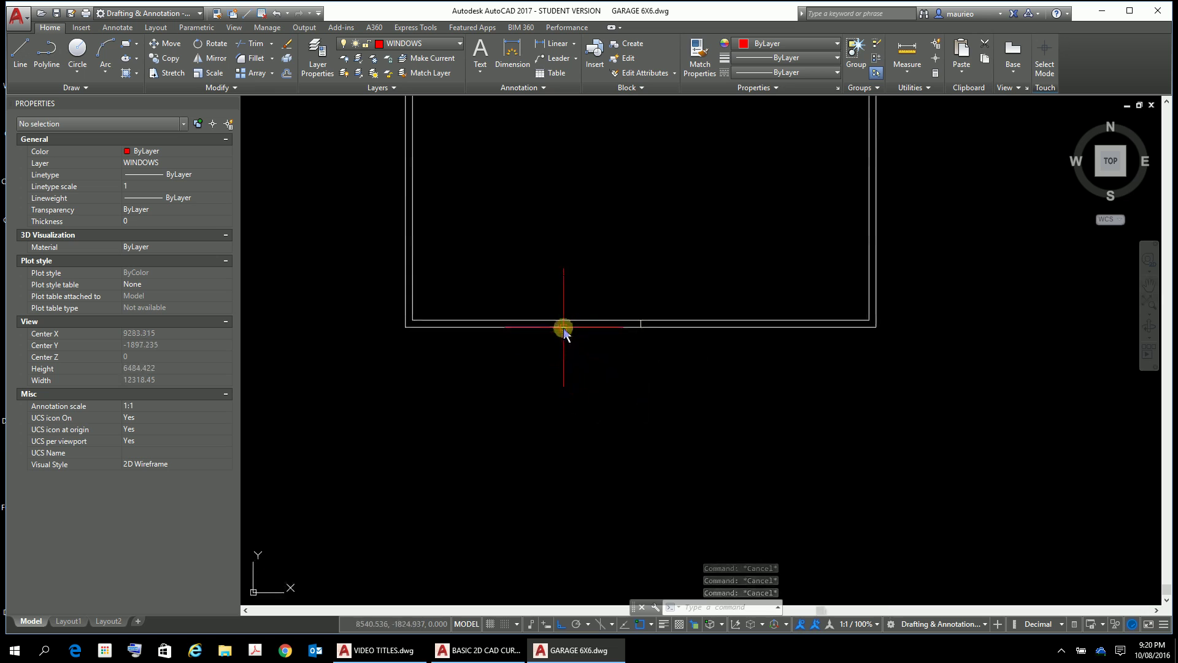
pyautogui.click(439, 43)
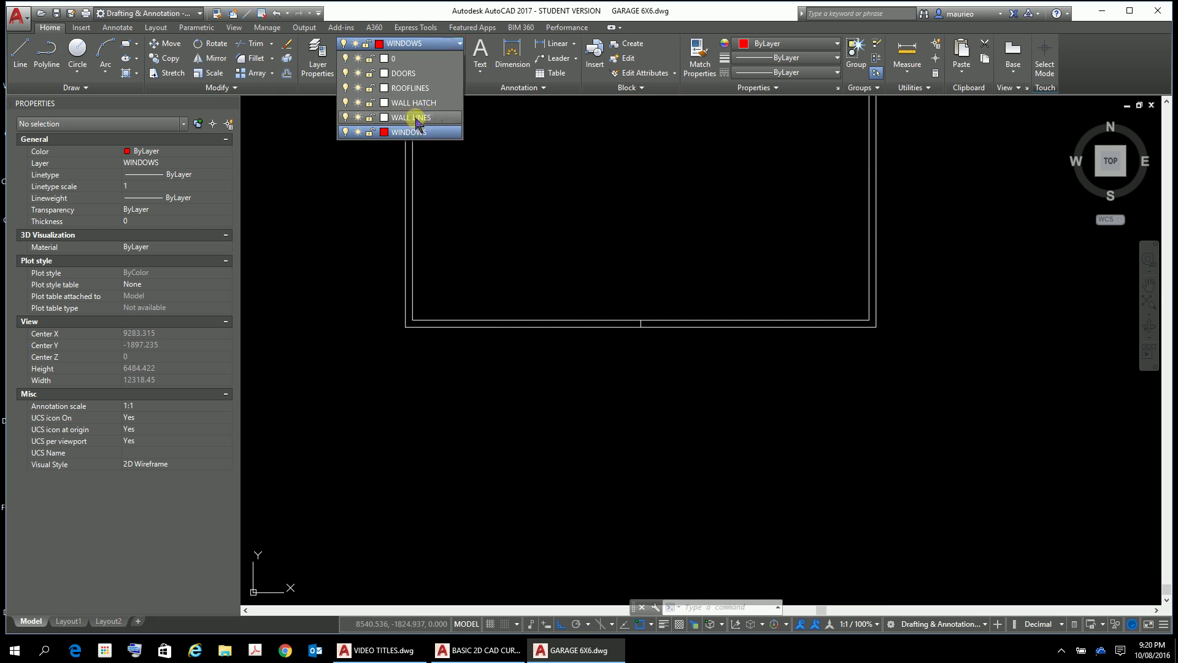
pyautogui.click(417, 118)
pyautogui.scroll(2, 628, 361)
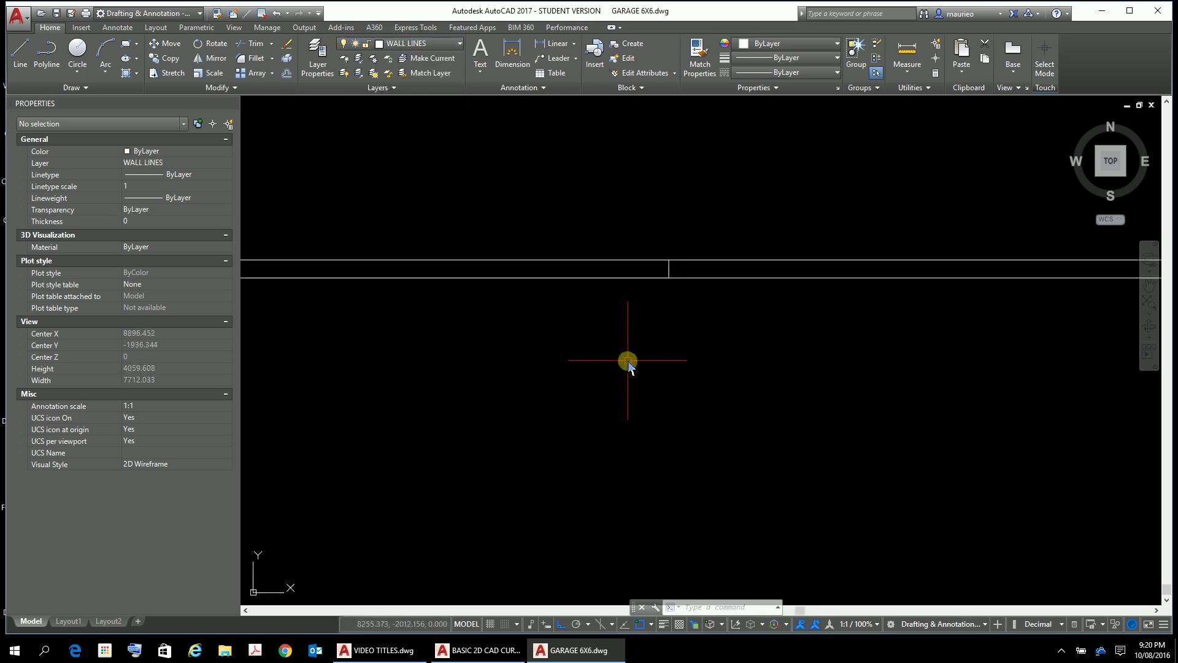
pyautogui.scroll(-2, 629, 362)
pyautogui.moveTo(631, 368); pyautogui.dragTo(652, 439, button='middle')
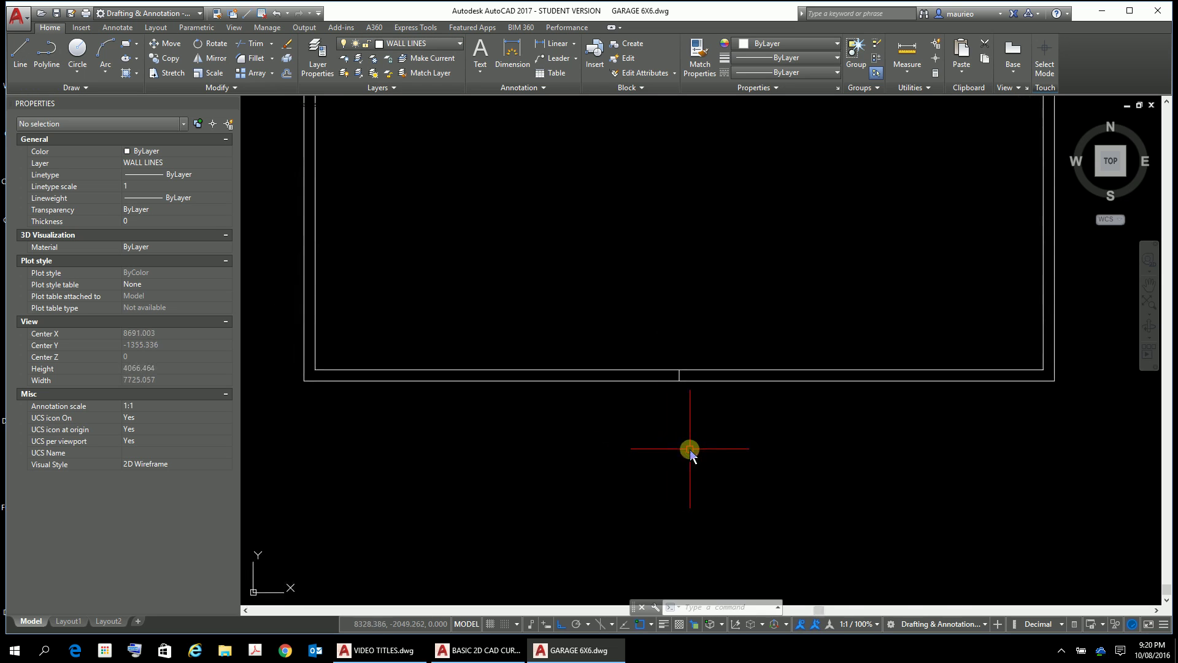
# - Change the short vertical line's layer to WALL LINES in the Properties palette
pyautogui.press('Escape')
pyautogui.press('Escape')
pyautogui.press('Escape')
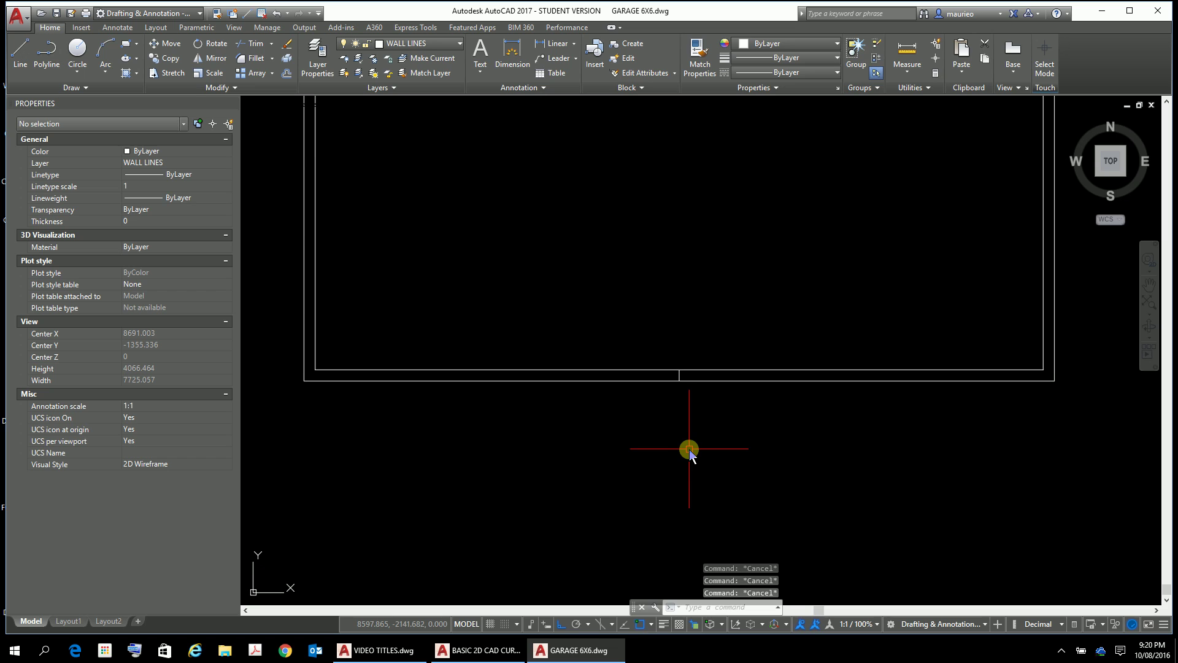
pyautogui.write('o')
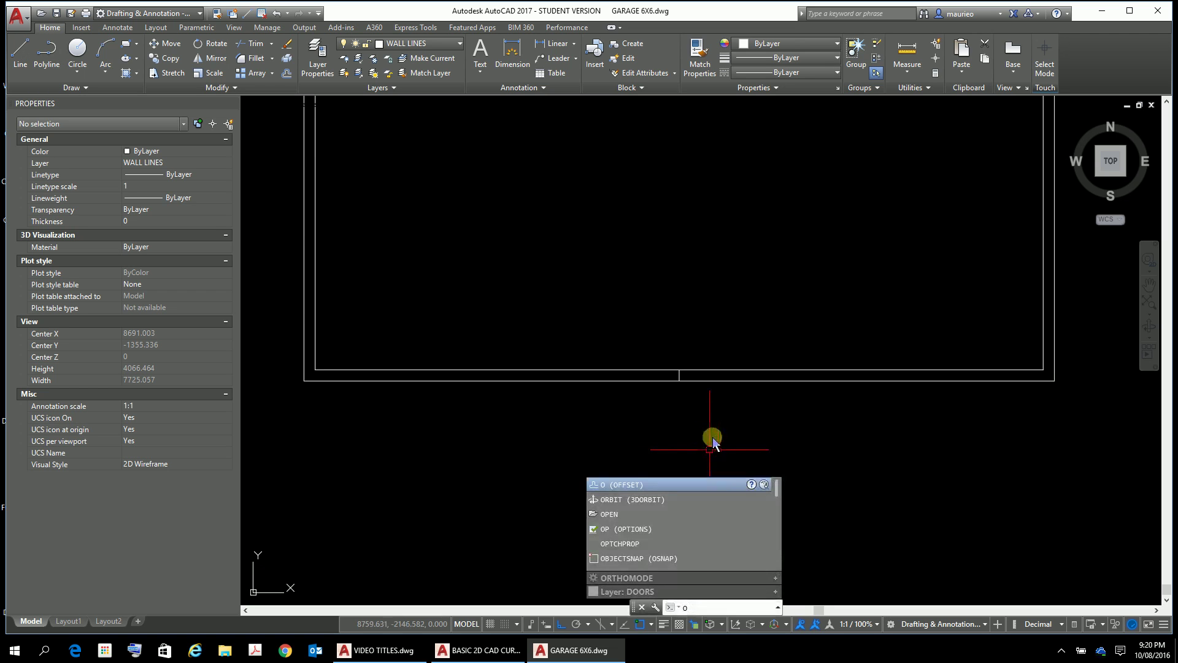
pyautogui.press('Escape')
pyautogui.scroll(8, 680, 391)
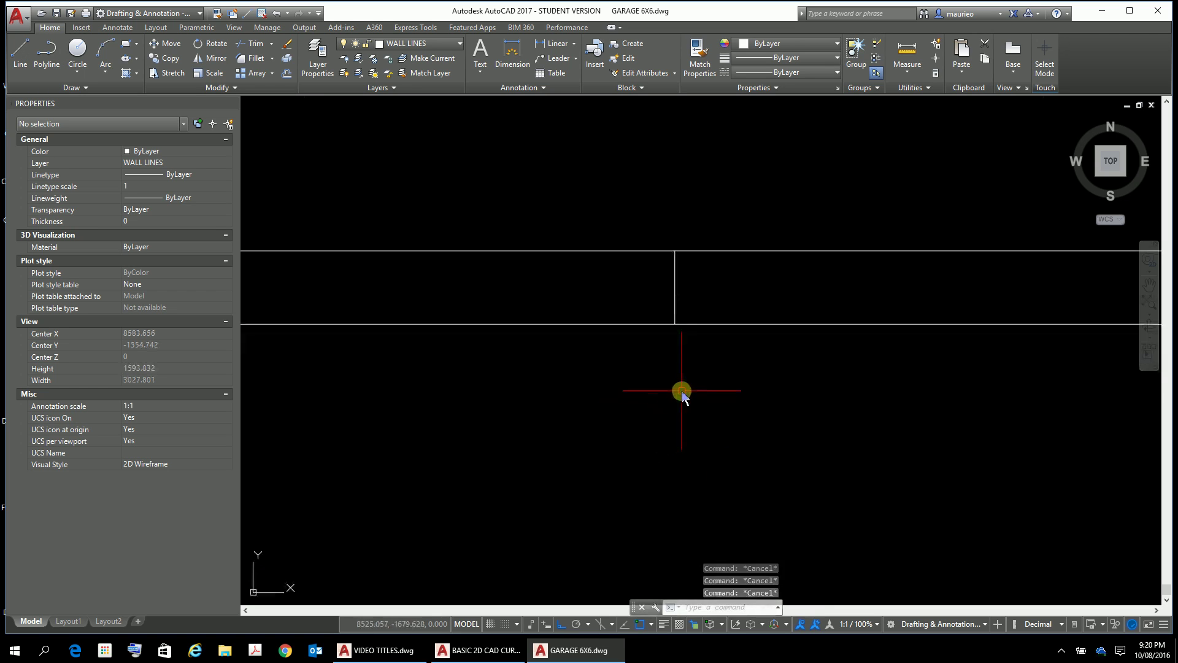
pyautogui.click(675, 301)
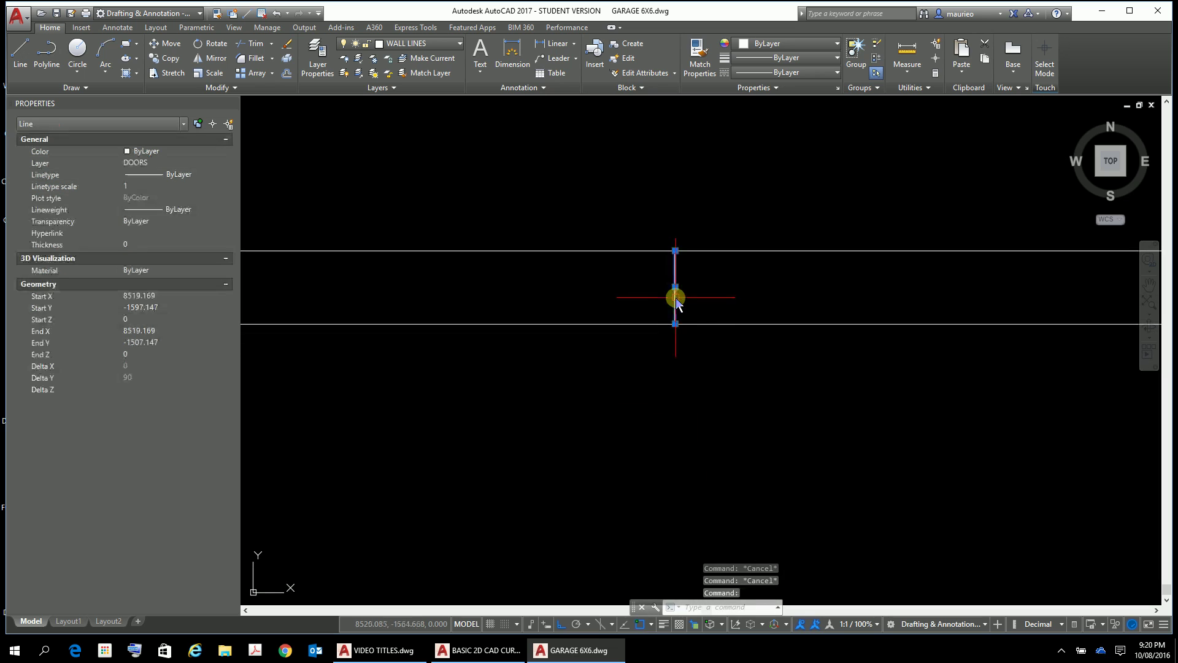
pyautogui.click(167, 162)
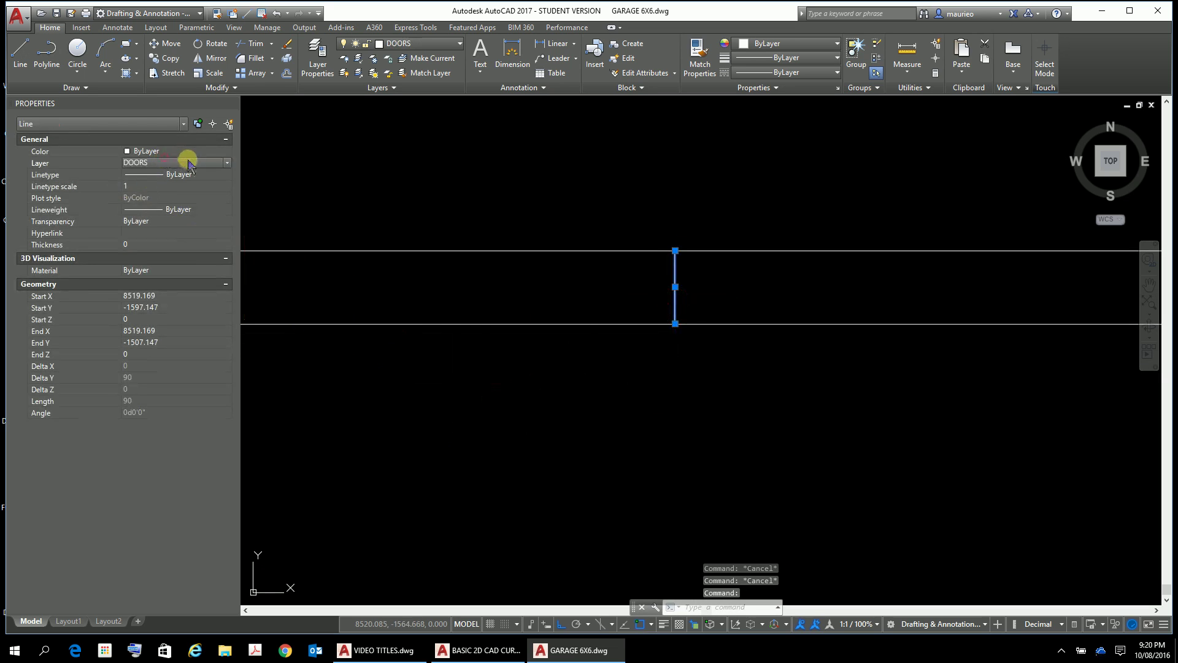
pyautogui.click(229, 162)
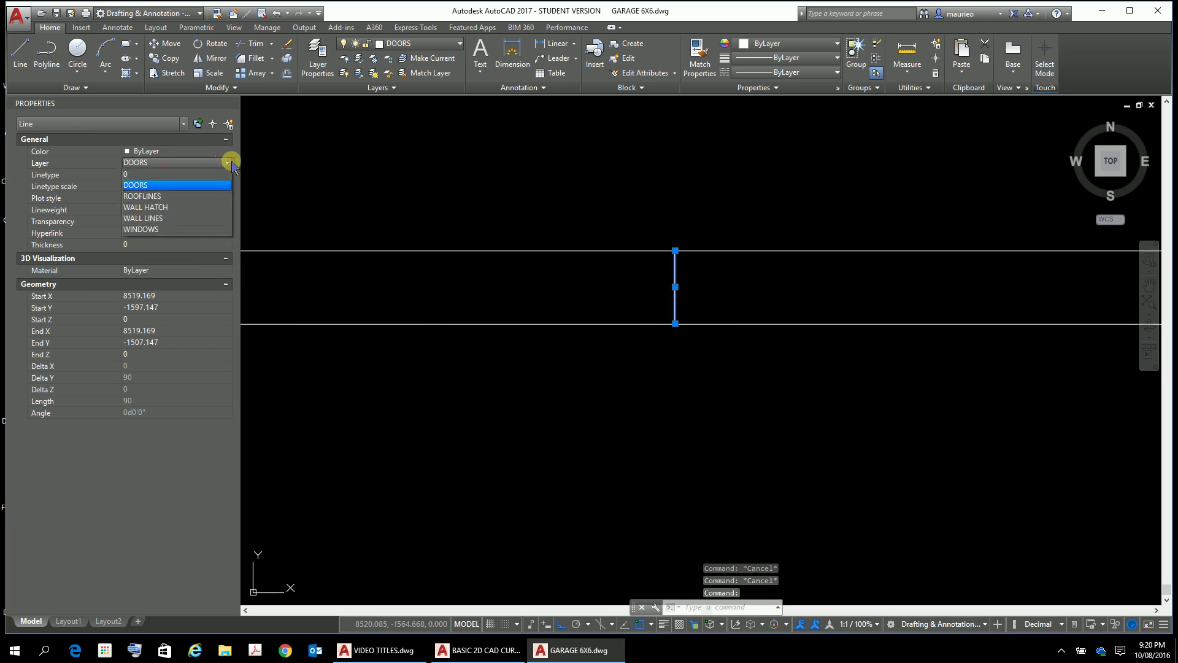
pyautogui.click(166, 219)
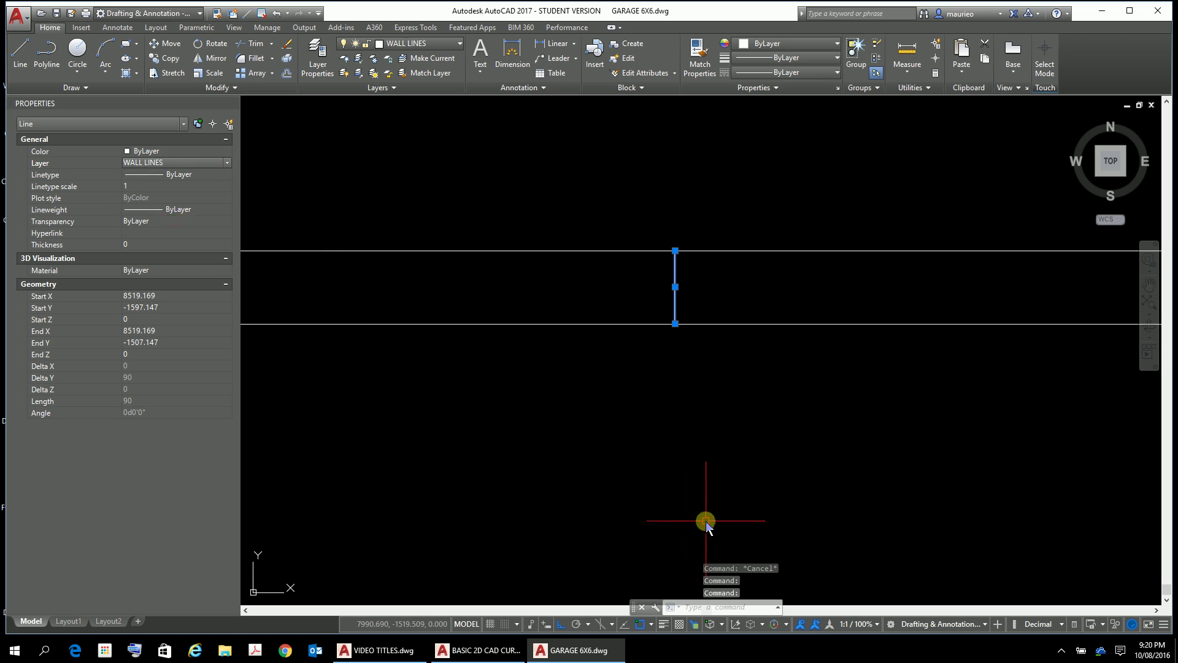
pyautogui.press('Escape')
# - Offset the vertical line 110 to the left, then undo that unwanted copy
pyautogui.write('o')
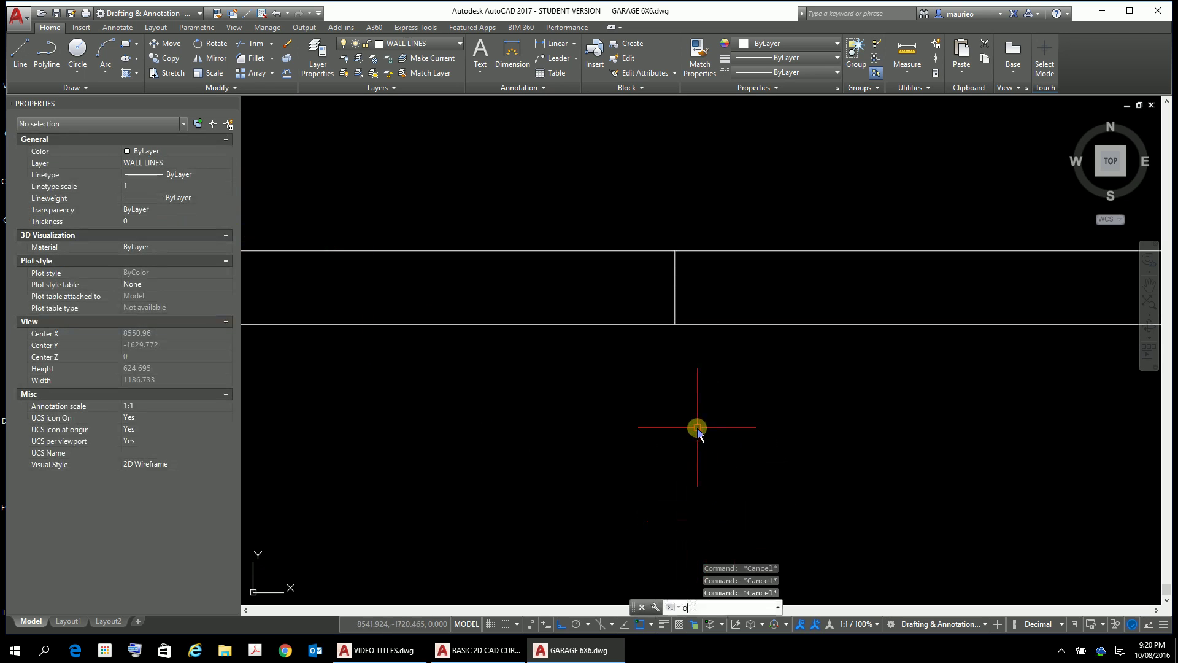
pyautogui.press('Return')
pyautogui.write('110')
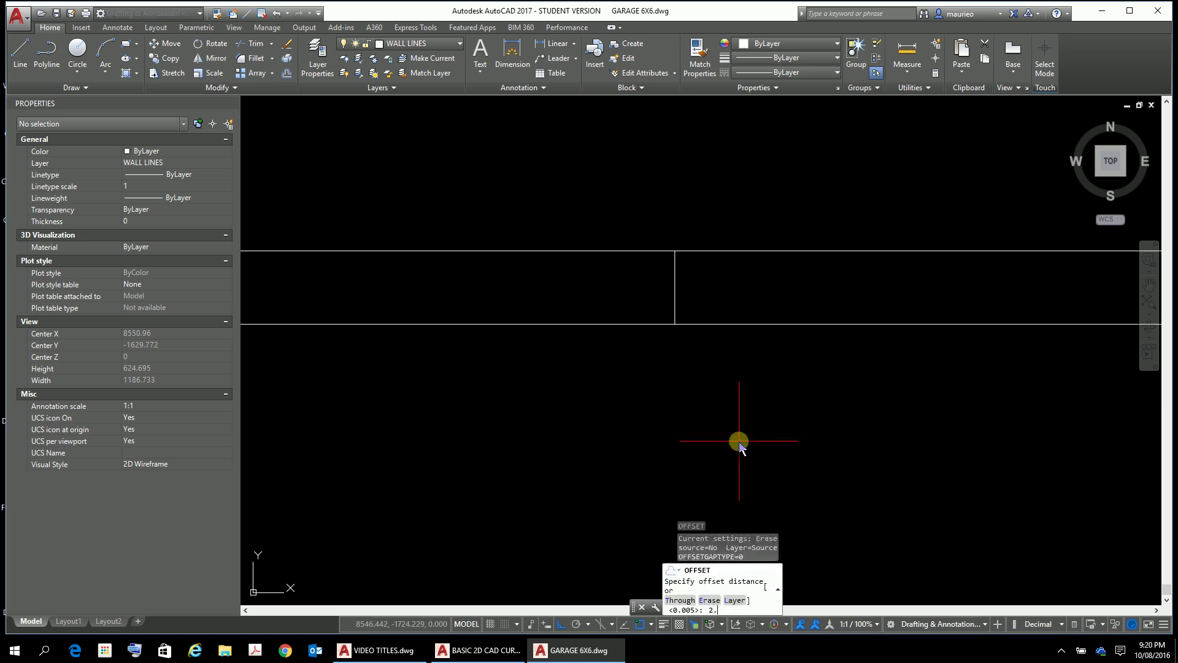
pyautogui.press('Return')
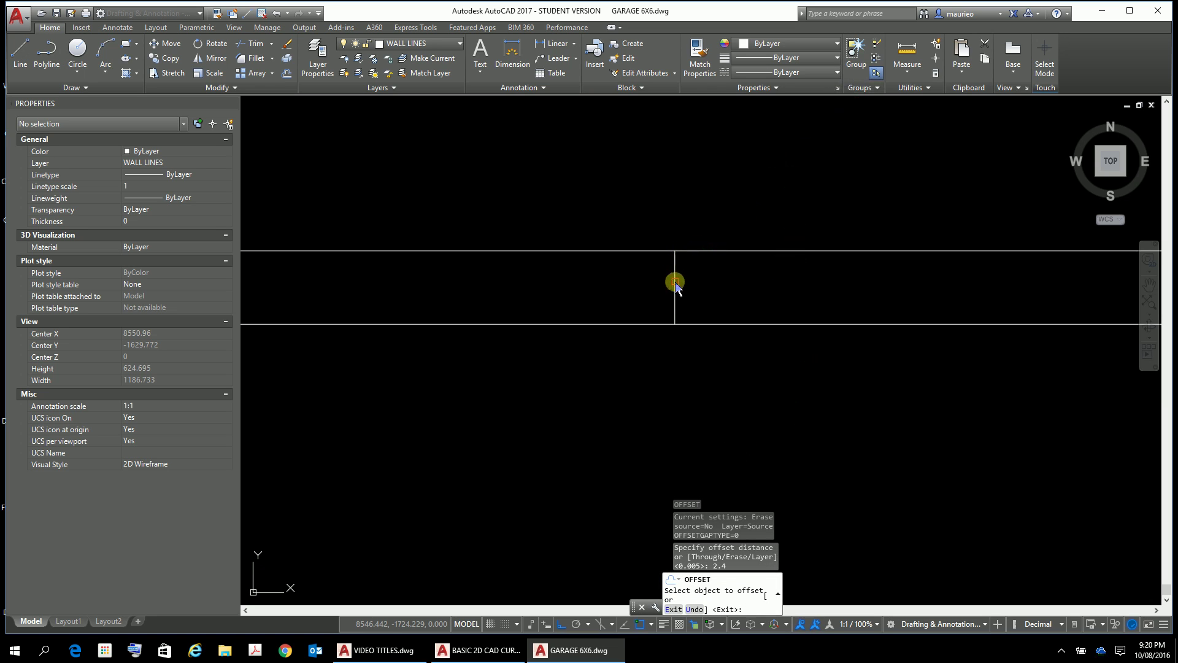
pyautogui.click(674, 284)
pyautogui.click(589, 280)
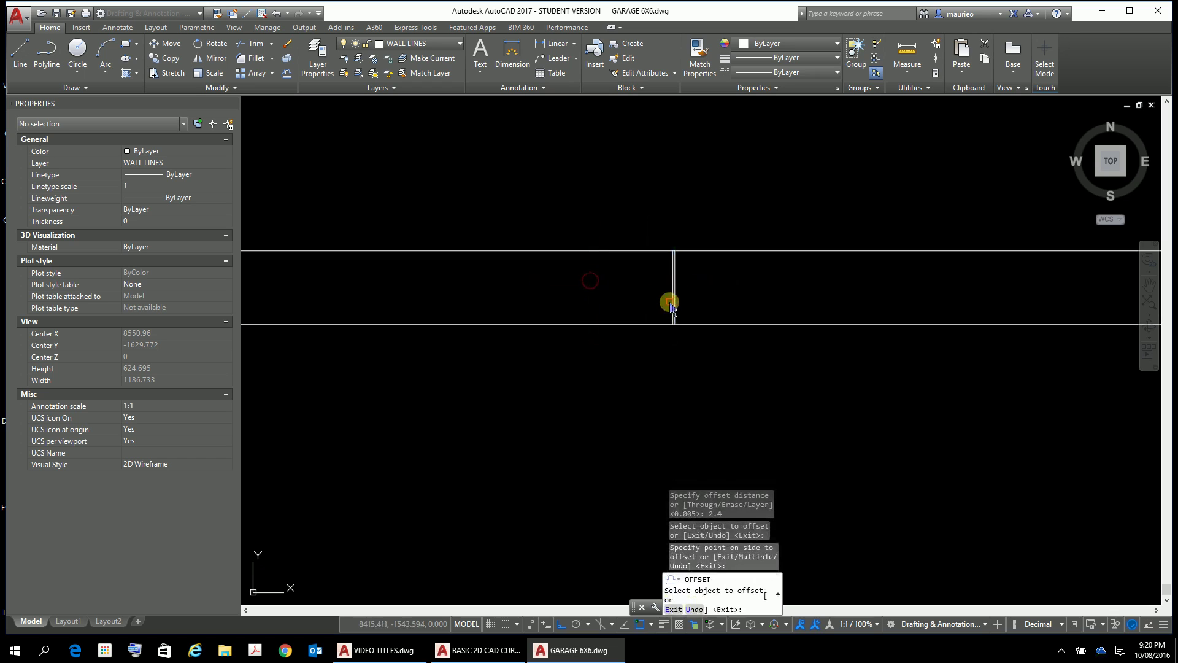
pyautogui.press('Escape')
pyautogui.press('Escape')
pyautogui.press('Escape')
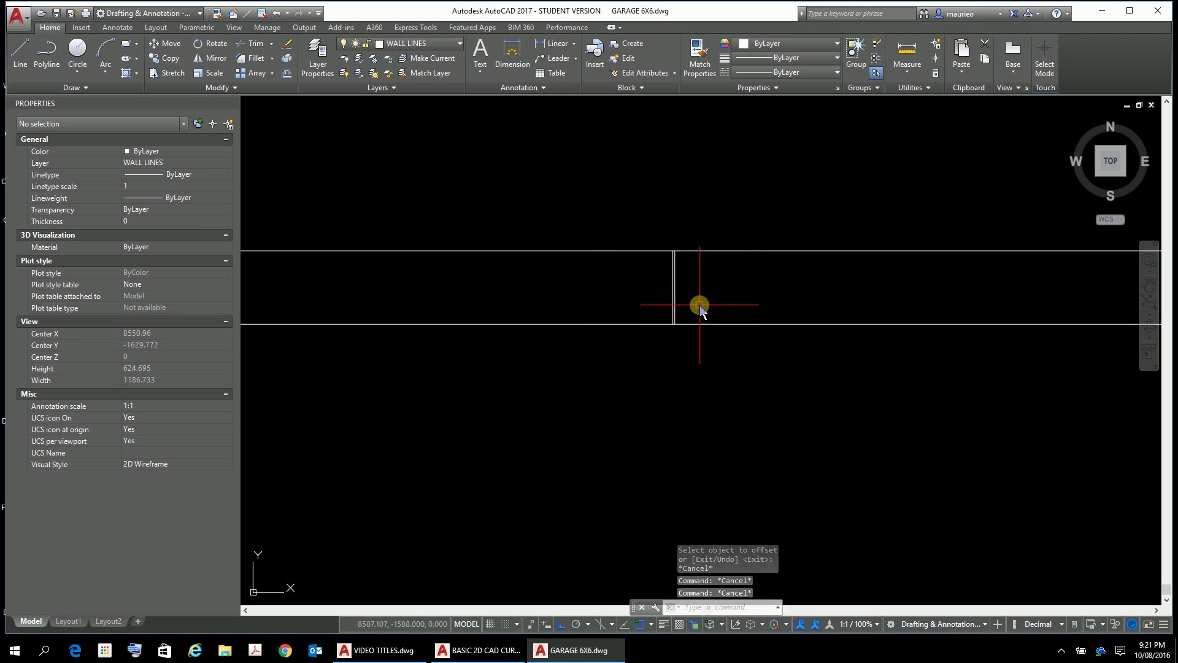
pyautogui.click(686, 294)
pyautogui.click(650, 291)
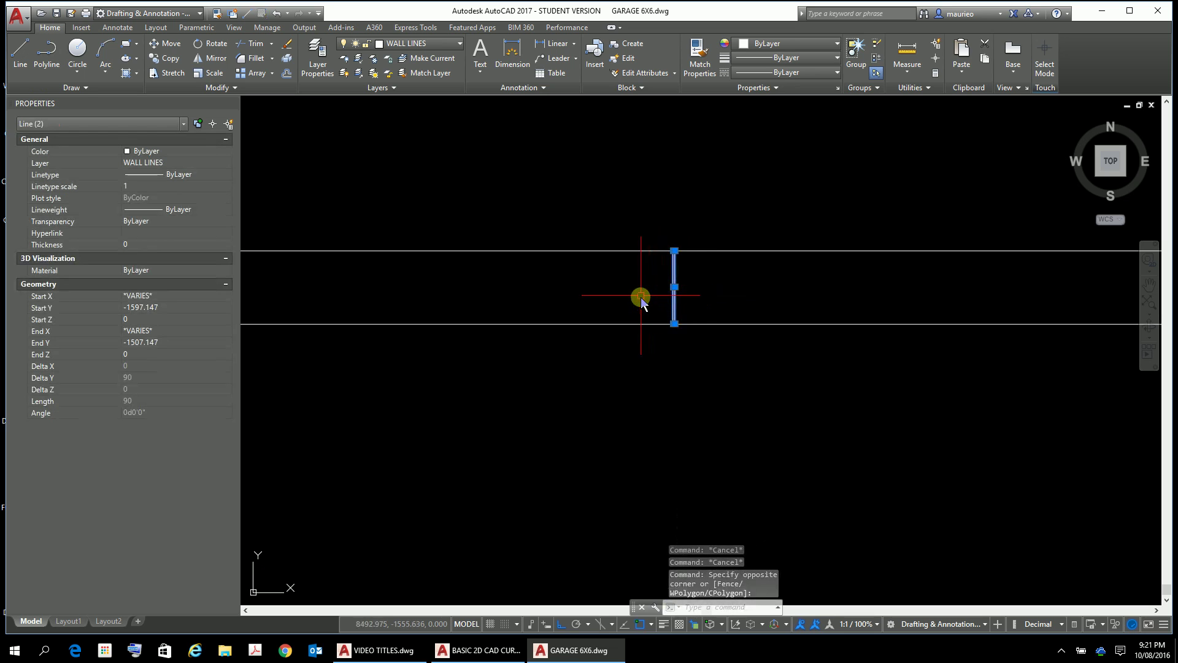
pyautogui.press('Escape')
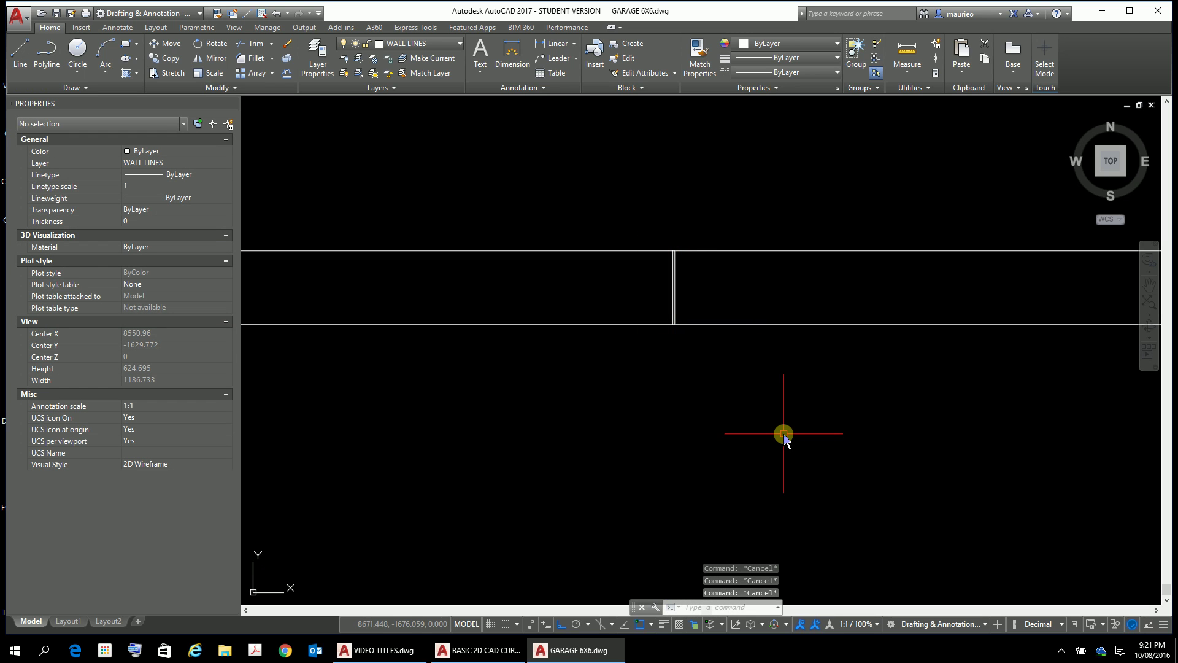
pyautogui.hotkey('ctrl', 'z')
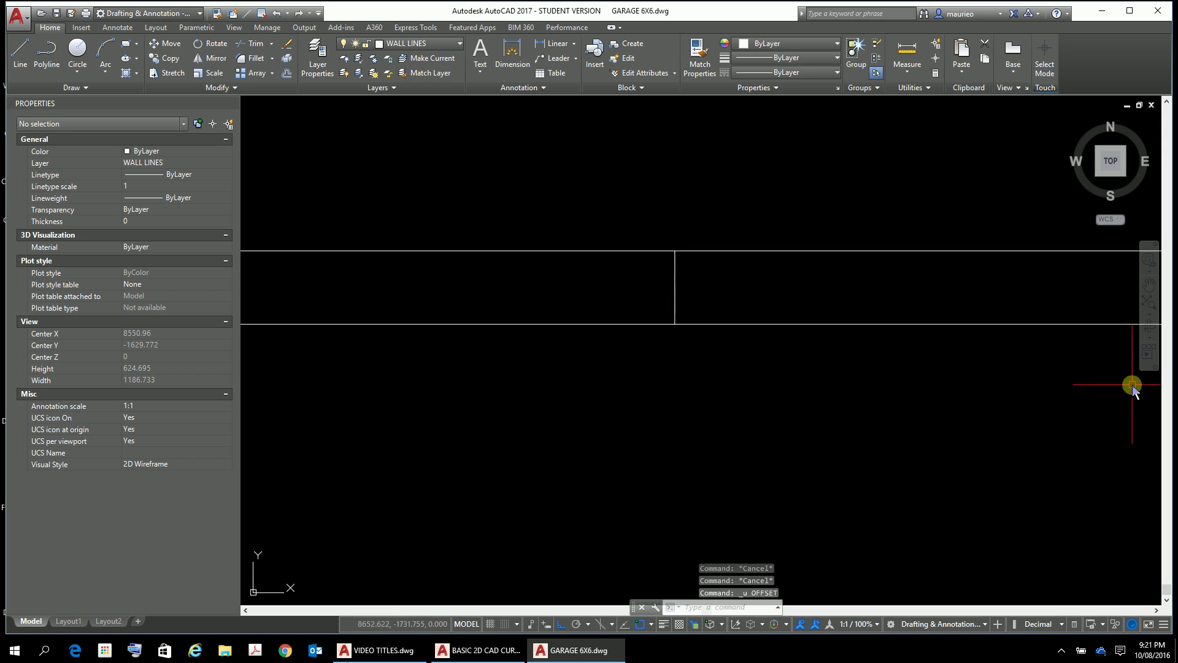
# - Offset the centre line 2400 once to the right and once to the left
pyautogui.write('o')
pyautogui.press('Return')
pyautogui.write('2')
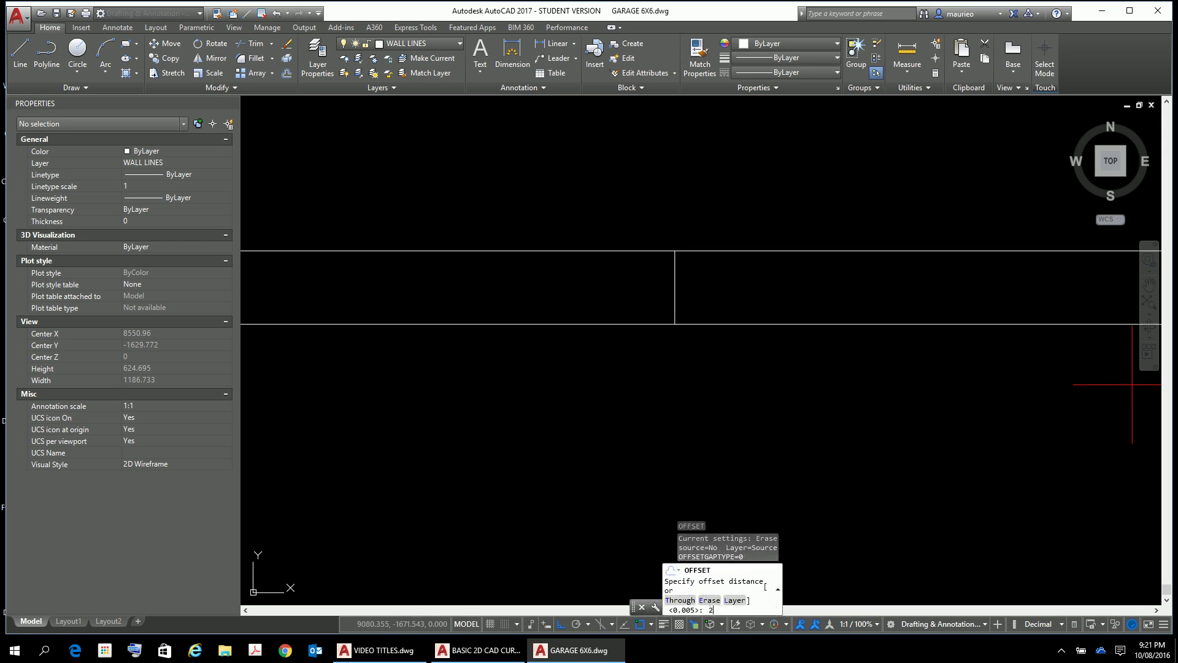
pyautogui.write('400')
pyautogui.press('Return')
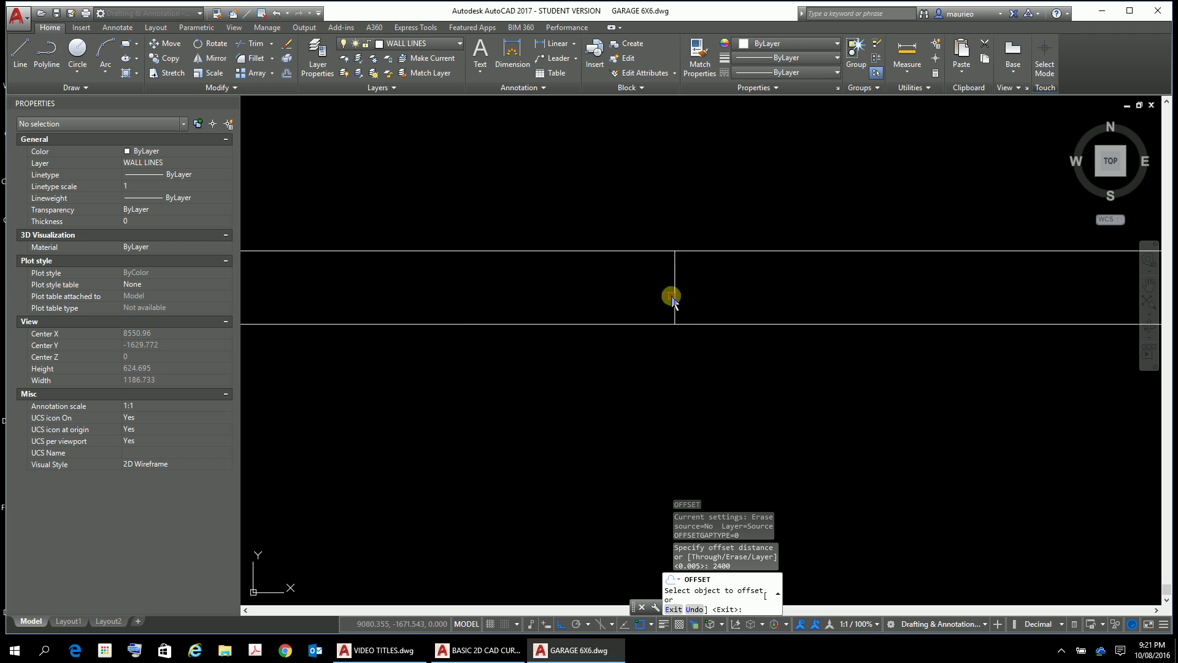
pyautogui.click(674, 296)
pyautogui.click(715, 292)
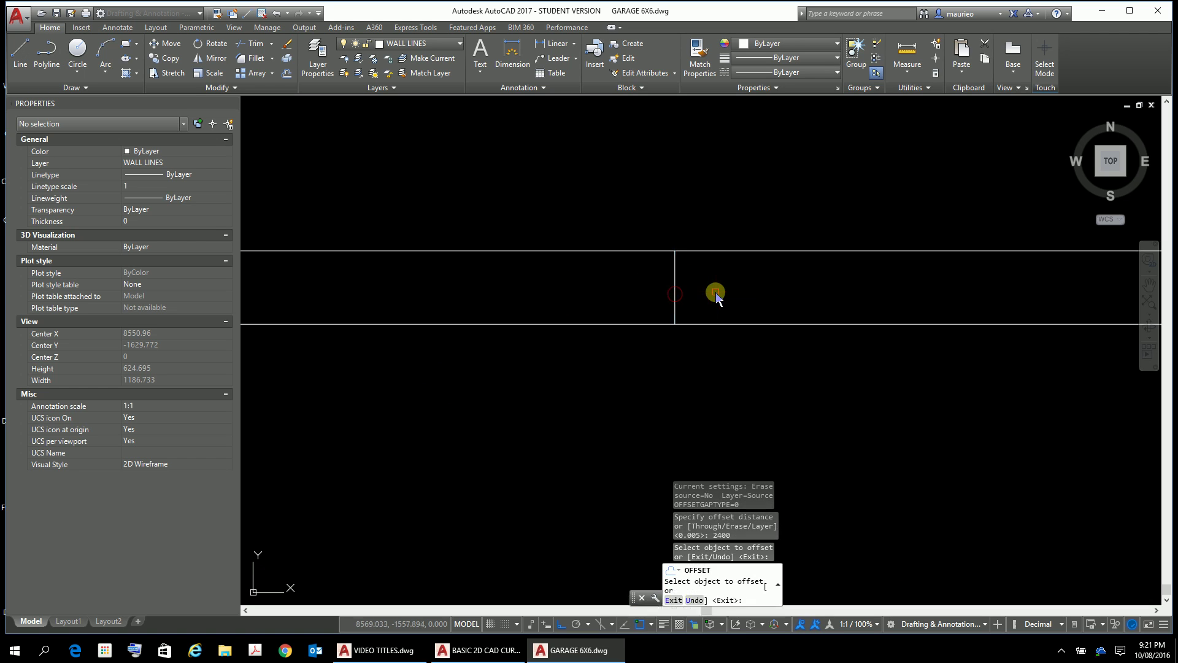
pyautogui.click(676, 288)
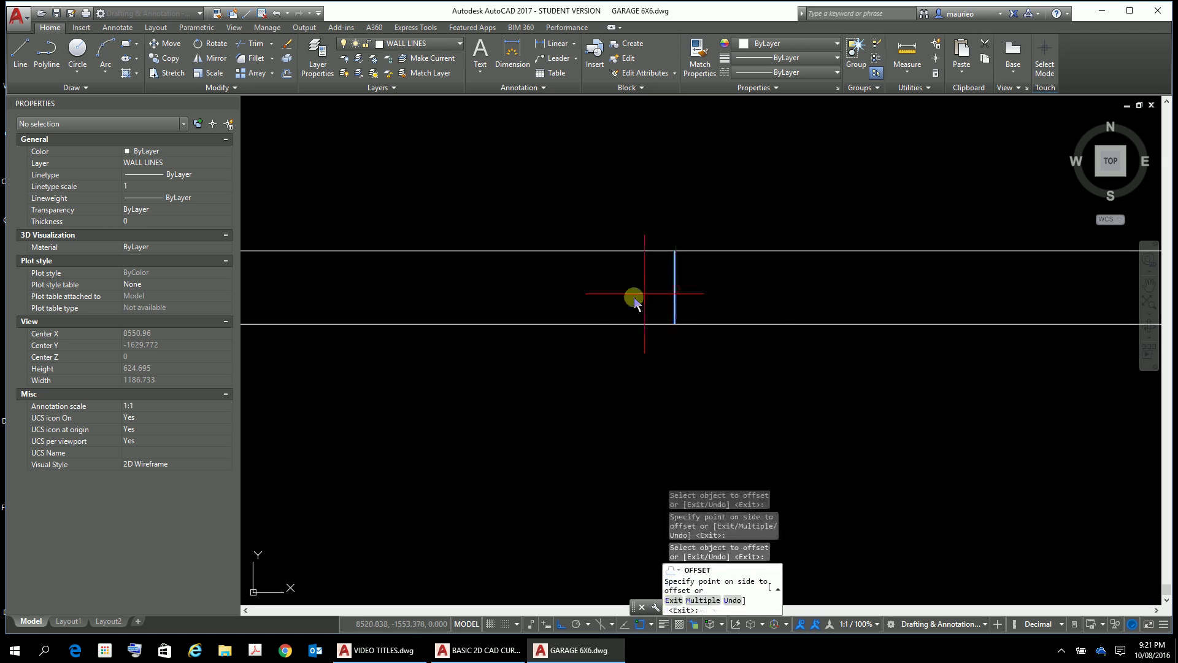
pyautogui.click(639, 296)
pyautogui.rightClick(586, 306)
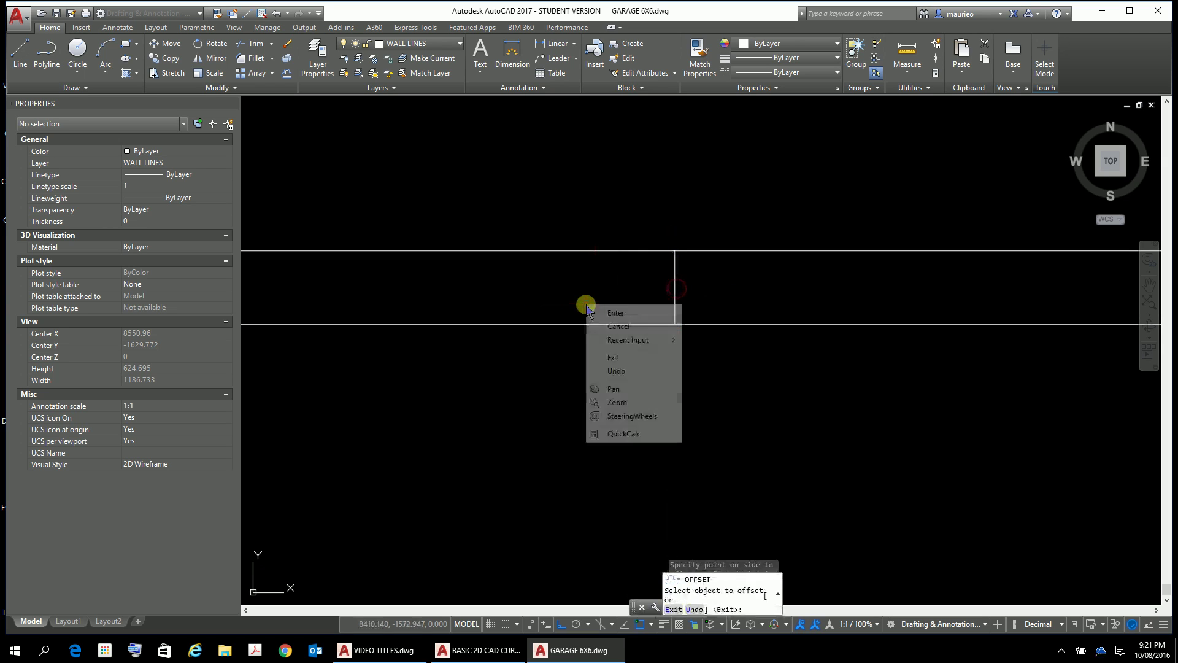
pyautogui.click(709, 373)
pyautogui.scroll(-10, 727, 379)
pyautogui.scroll(4, 688, 354)
# - Start TRIM and window-select the front wall's middle lines as cutting edges, then cancel
pyautogui.press('Escape')
pyautogui.press('Escape')
pyautogui.press('Escape')
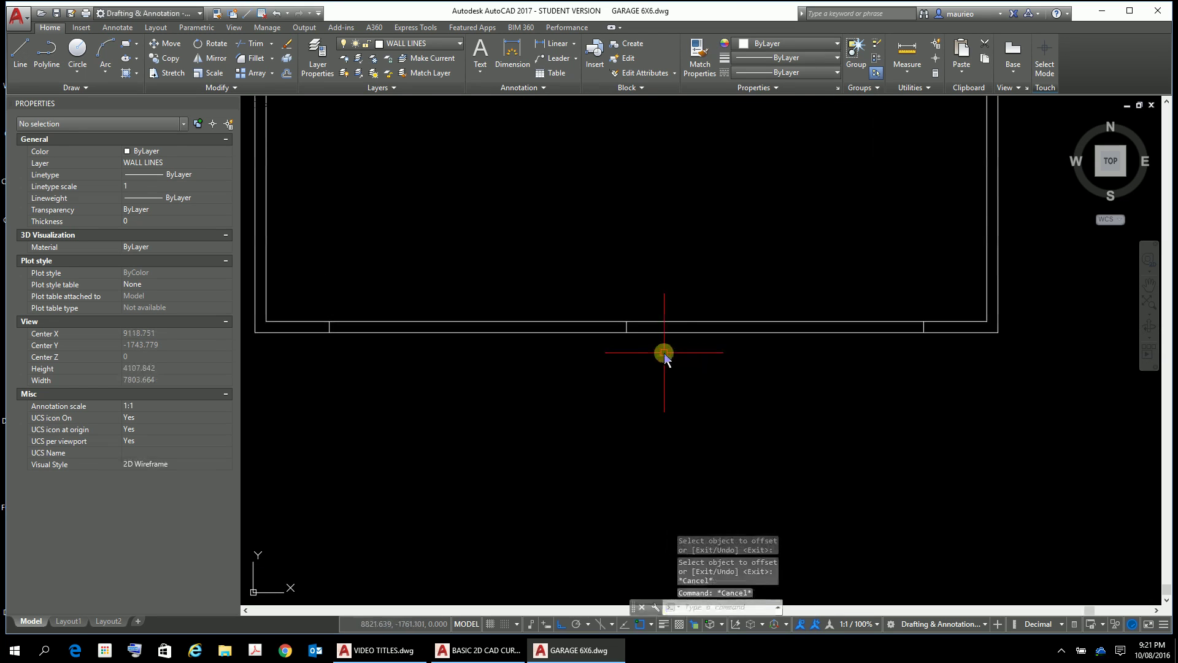
pyautogui.write('tr')
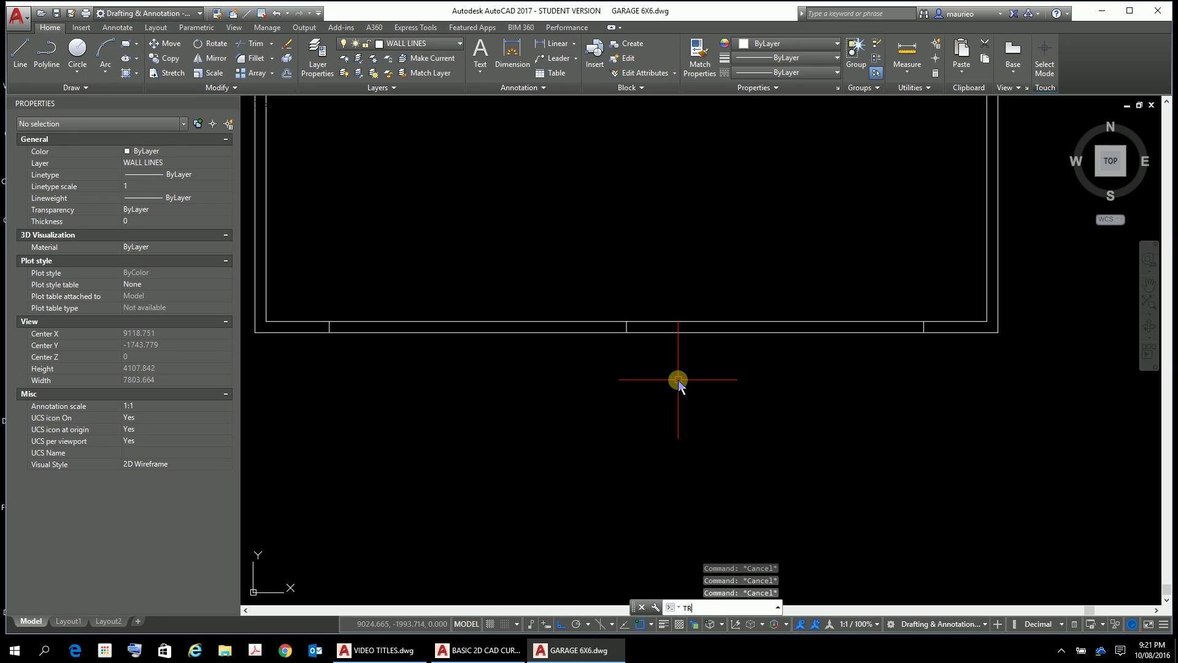
pyautogui.press('Return')
pyautogui.click(684, 235)
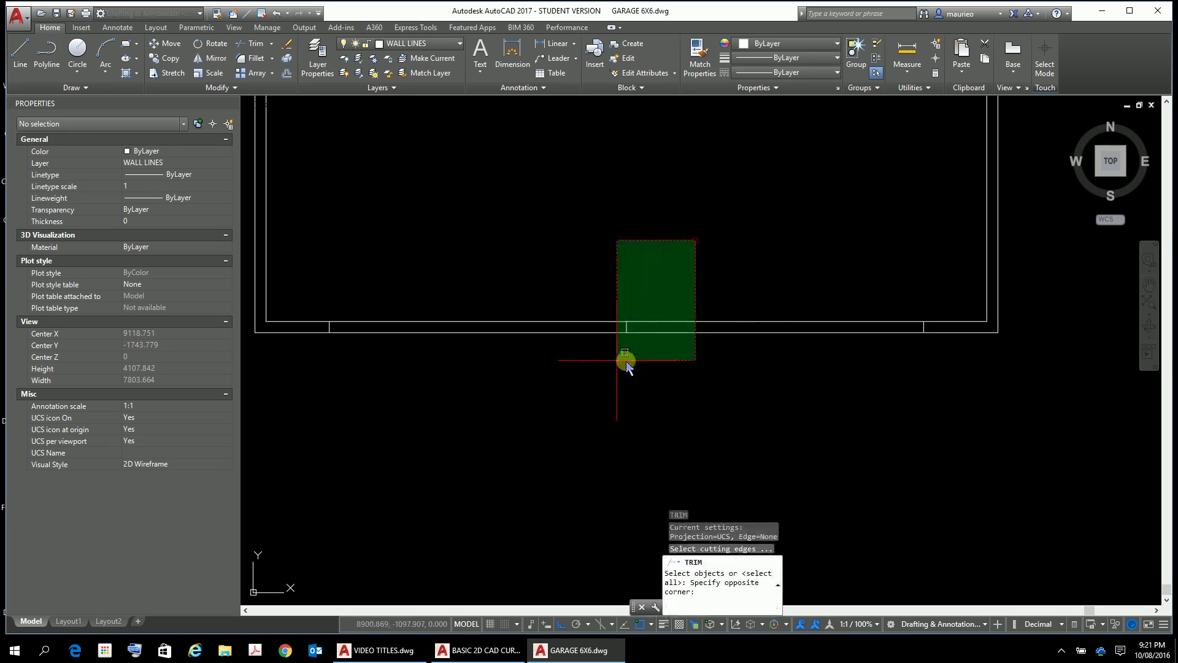
pyautogui.click(562, 389)
pyautogui.press('Escape')
pyautogui.press('Escape')
pyautogui.press('Escape')
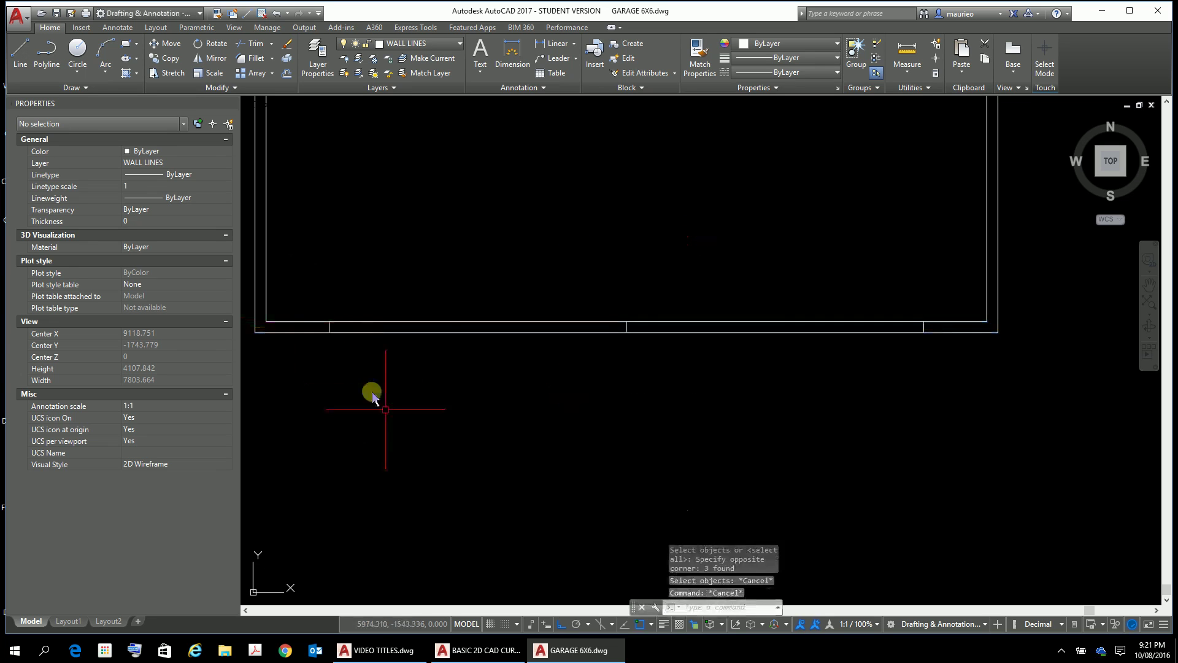
# - Trim the wall lines inside the doorway and delete the leftover short centre line
pyautogui.write('tr')
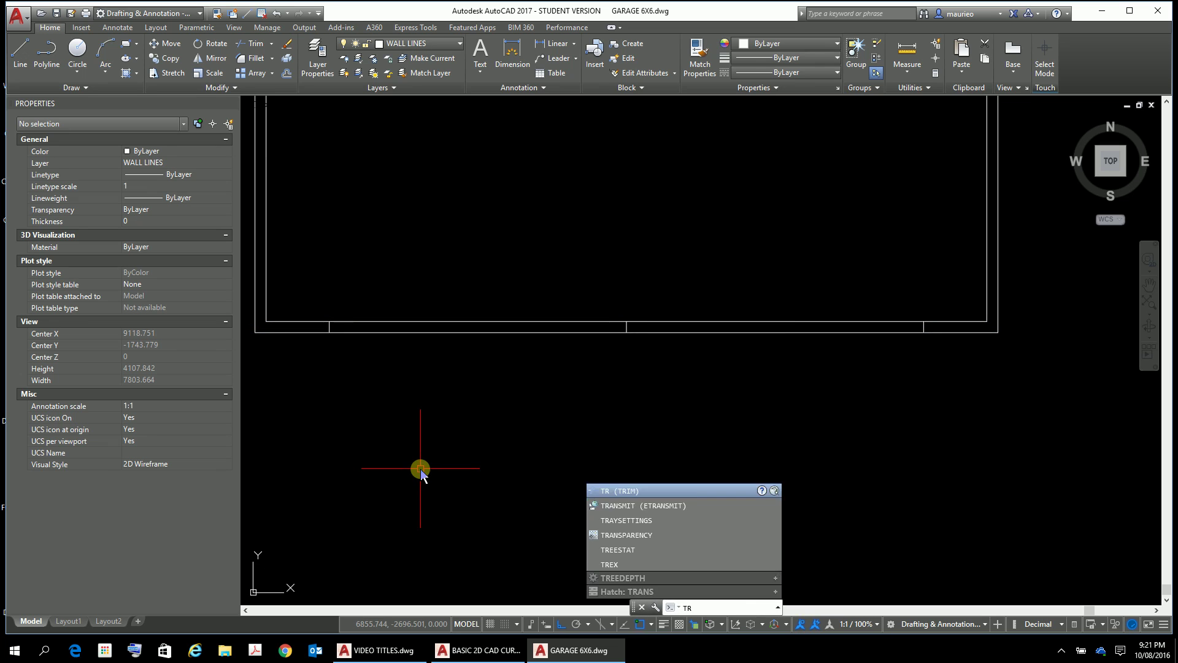
pyautogui.press('Return')
pyautogui.click(717, 262)
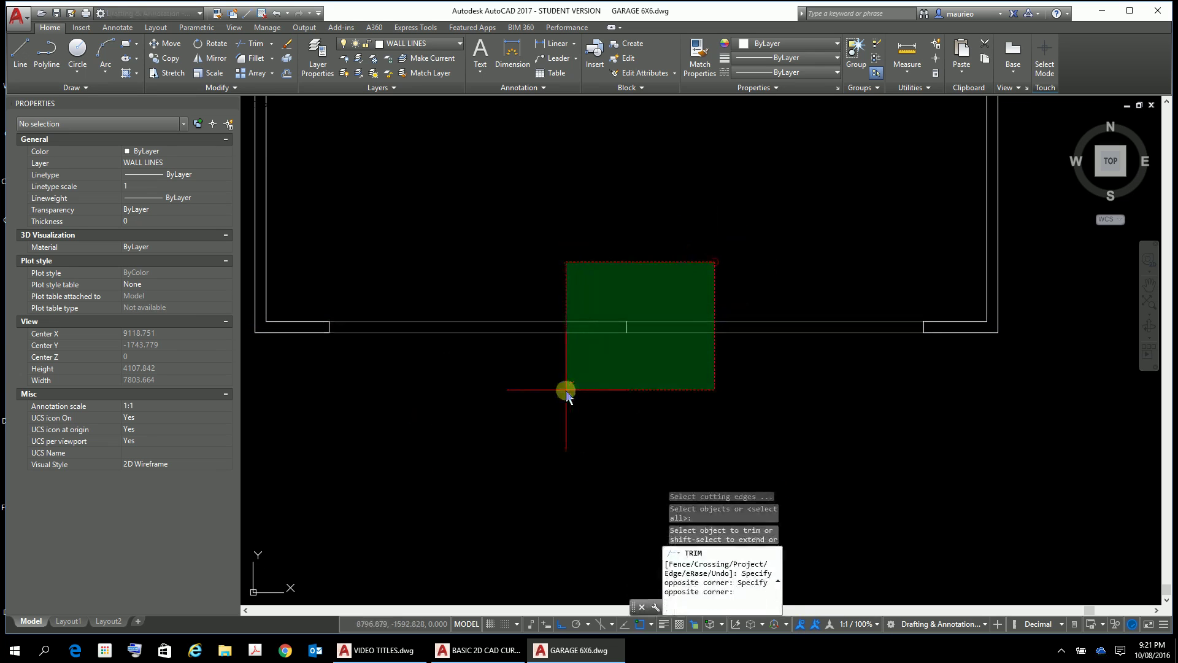
pyautogui.click(566, 393)
pyautogui.press('Escape')
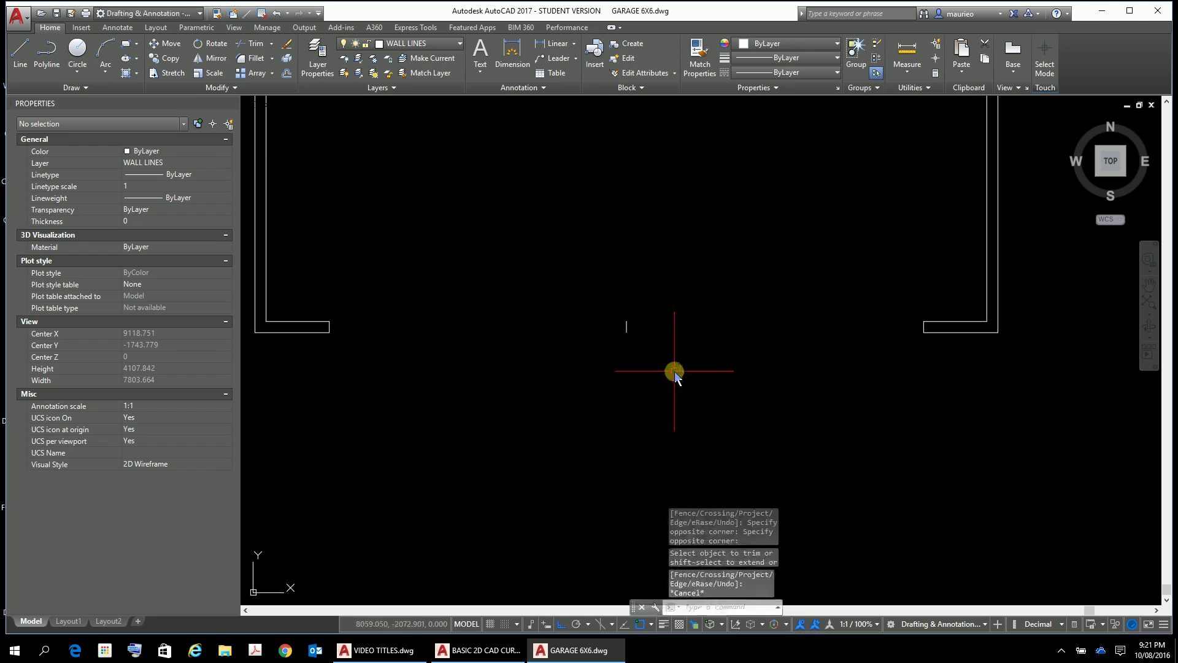
pyautogui.click(668, 283)
pyautogui.click(601, 372)
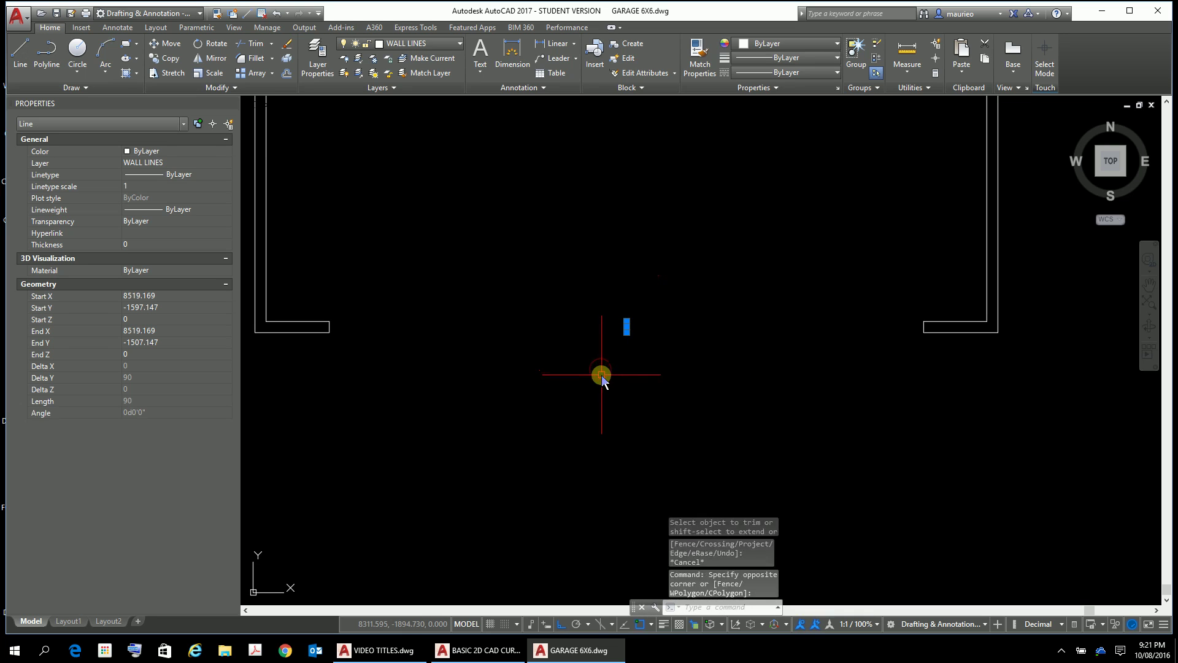
pyautogui.press('Delete')
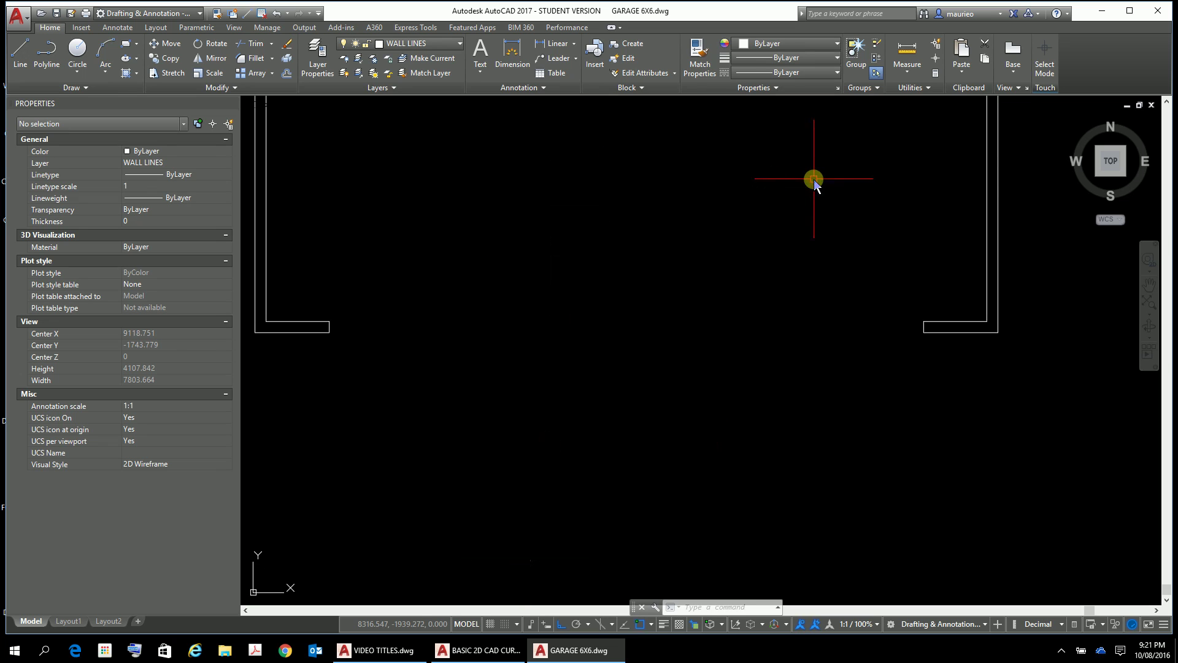
# - Zoom out and pan to centre the full garage plan with its red window and open doorway
pyautogui.scroll(-8, 814, 179)
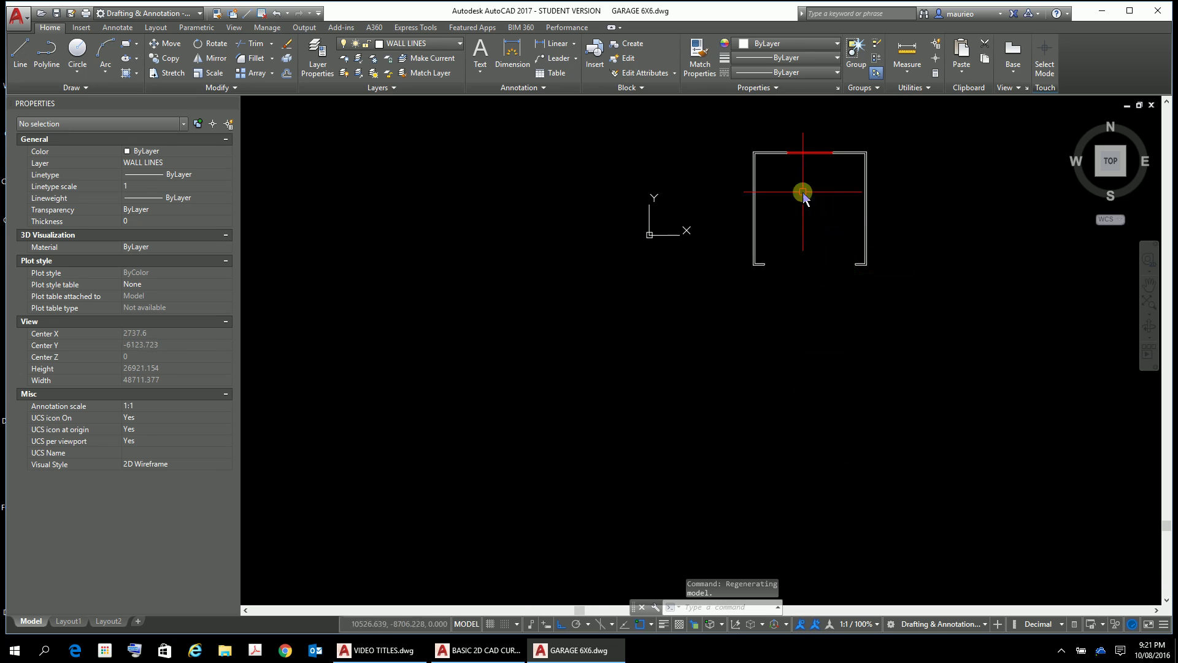
pyautogui.scroll(3, 802, 192)
pyautogui.scroll(-4, 803, 192)
pyautogui.moveTo(790, 255); pyautogui.dragTo(791, 291, button='middle')
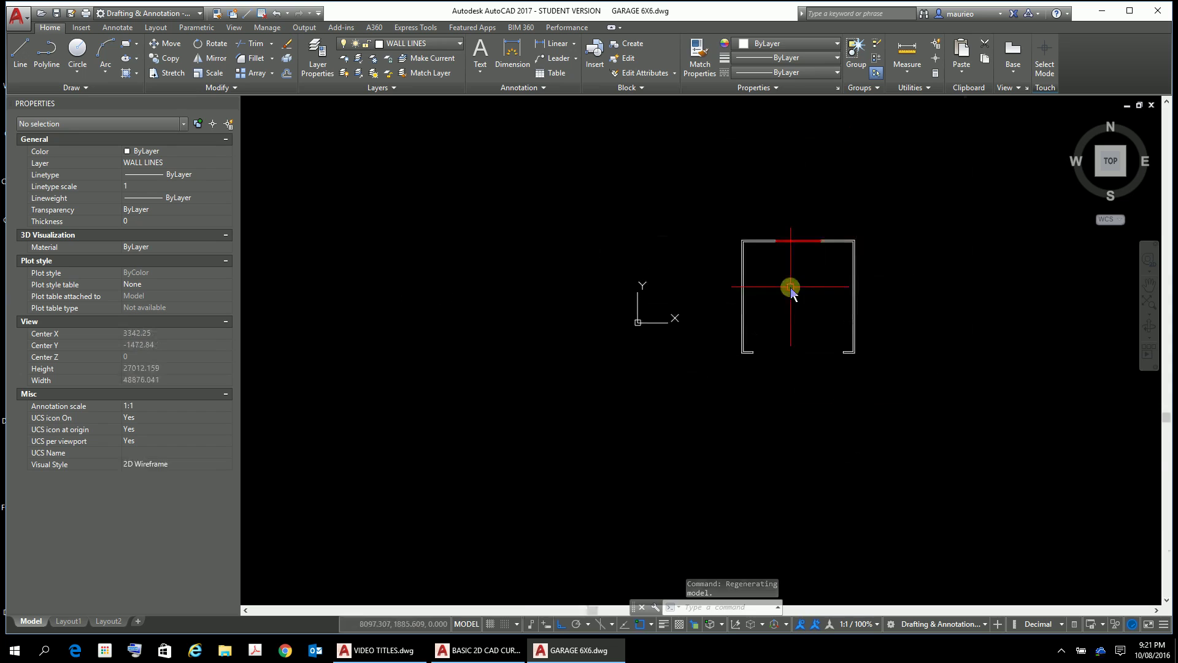